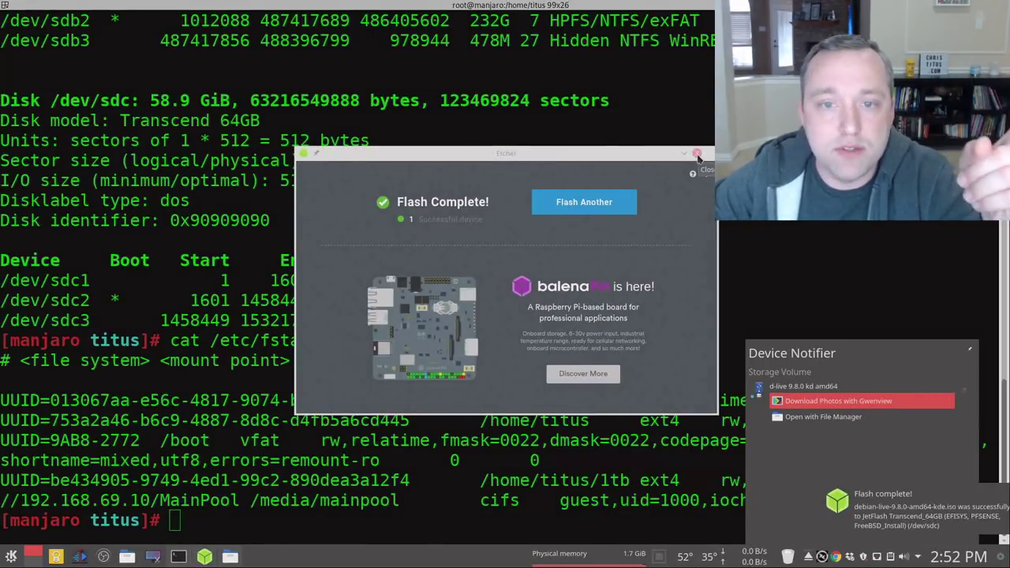
# Close Etcher and browse in Dolphin to the 1tb/nextcloud folder.
pyautogui.click(696, 155)
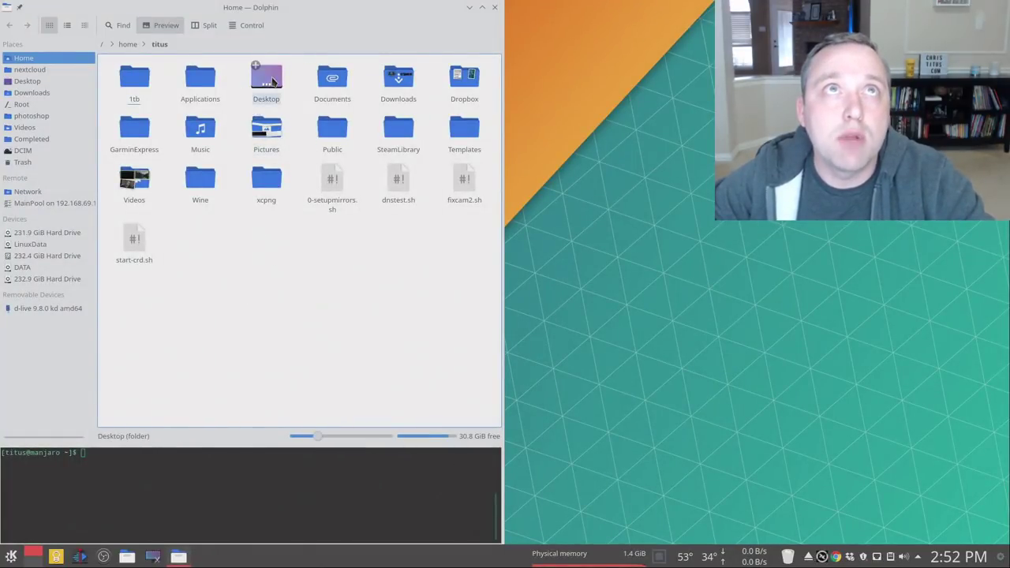
pyautogui.click(137, 81)
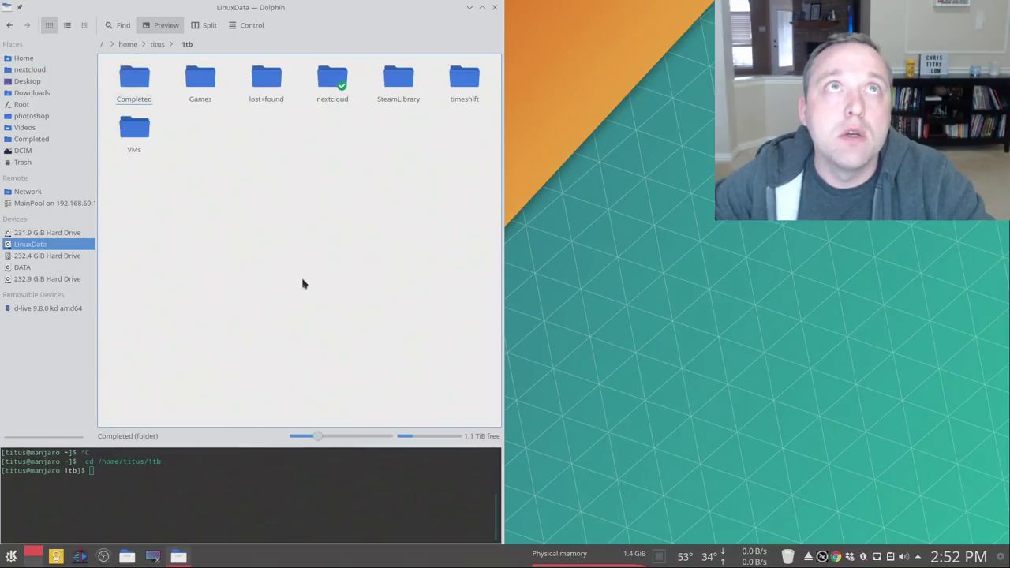
pyautogui.click(331, 79)
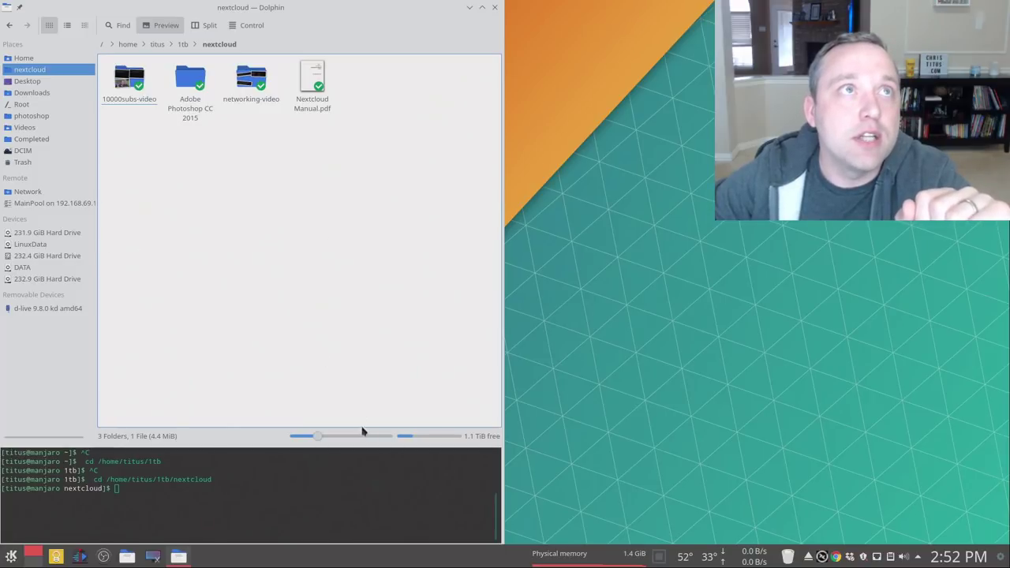
# Copy the fstab file from the root /etc folder and bring up a new terminal.
pyautogui.click(20, 104)
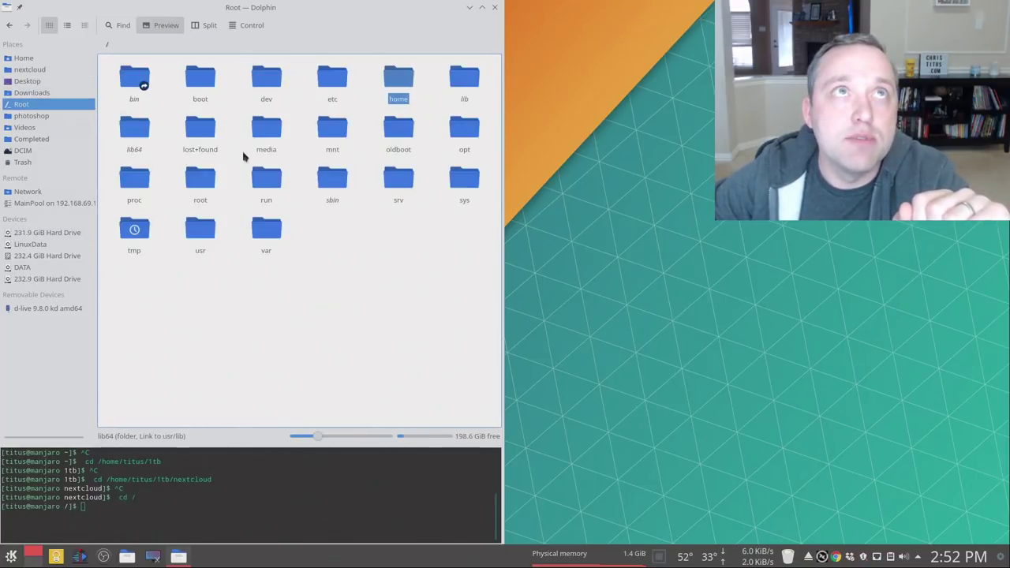
pyautogui.click(335, 80)
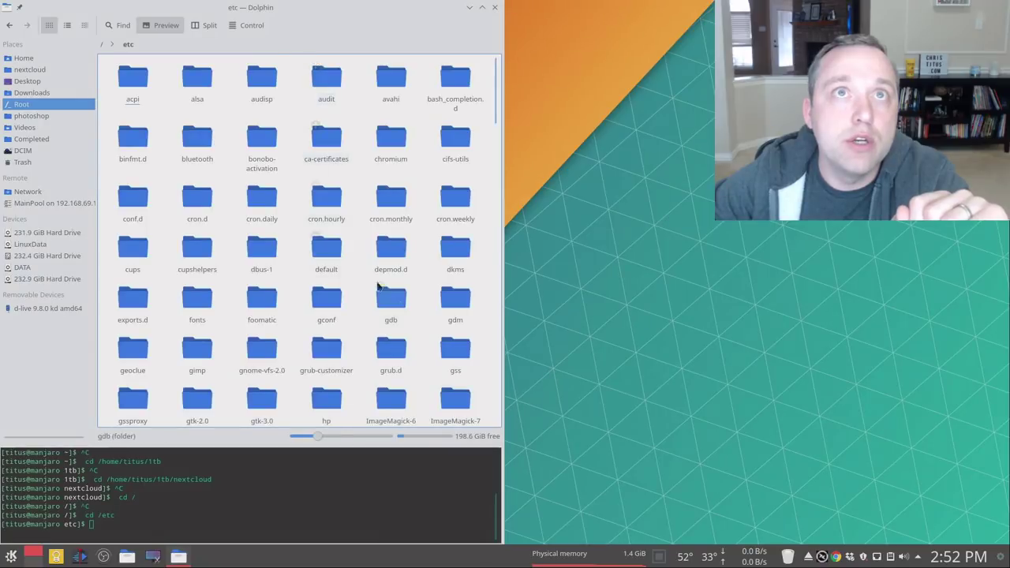
pyautogui.scroll(-10, 387, 279)
pyautogui.rightClick(326, 313)
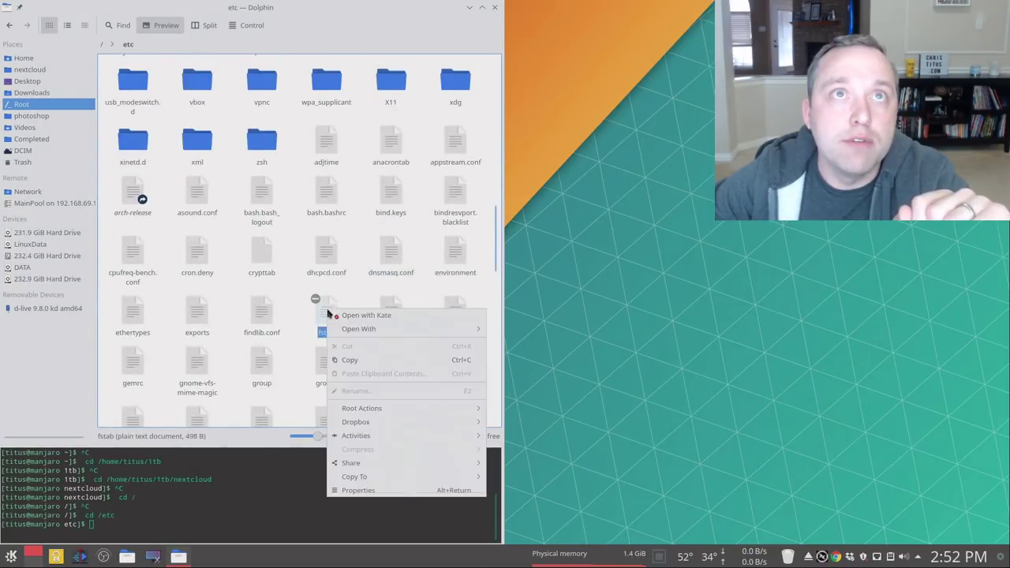
pyautogui.click(351, 360)
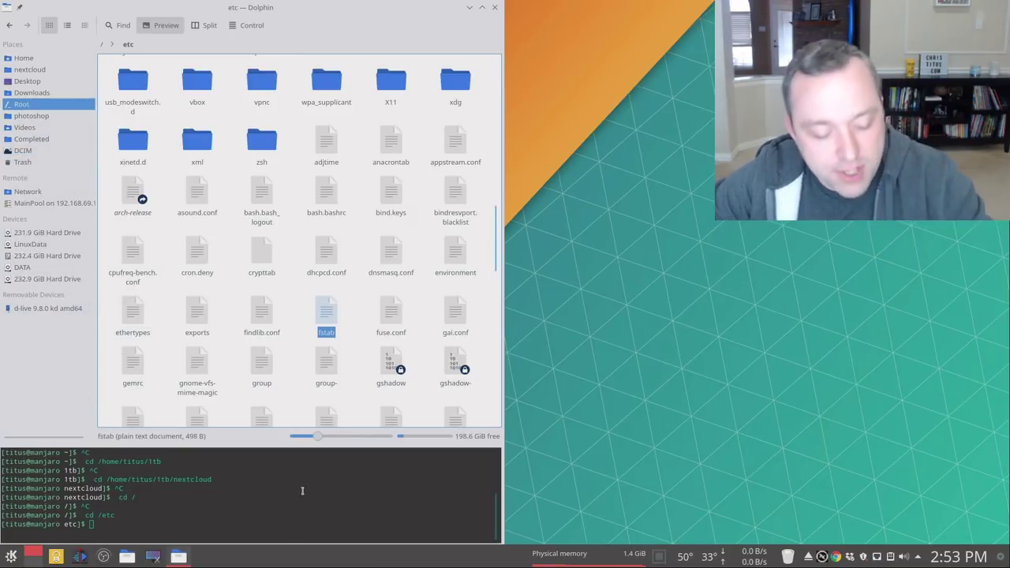
pyautogui.hotkey('ctrl', 'alt', 't')
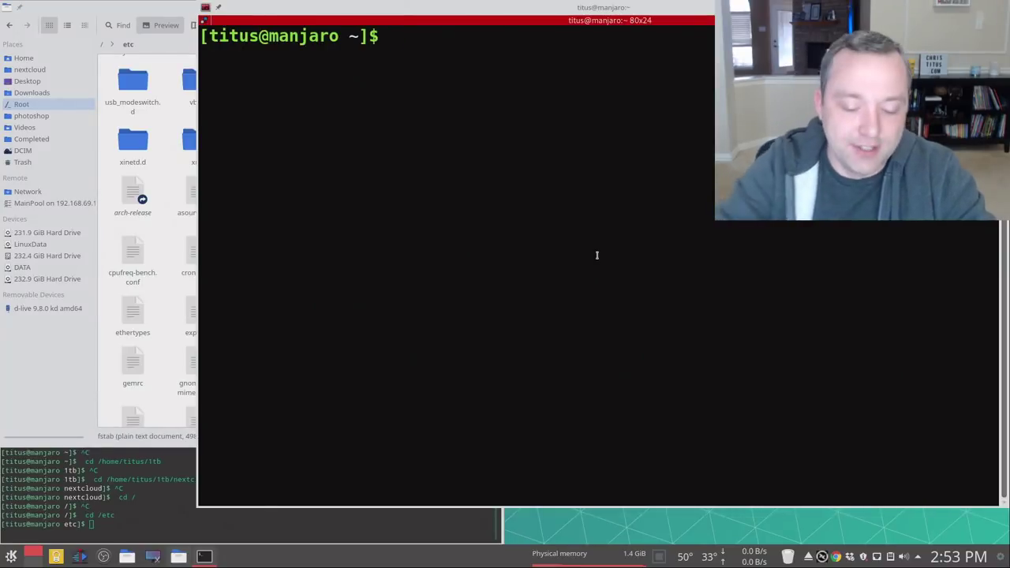
# List the home folder with ll and change into GarminExpress/.
pyautogui.write('cd')
pyautogui.press('BackSpace')
pyautogui.press('BackSpace')
pyautogui.write('ll')
pyautogui.press('Return')
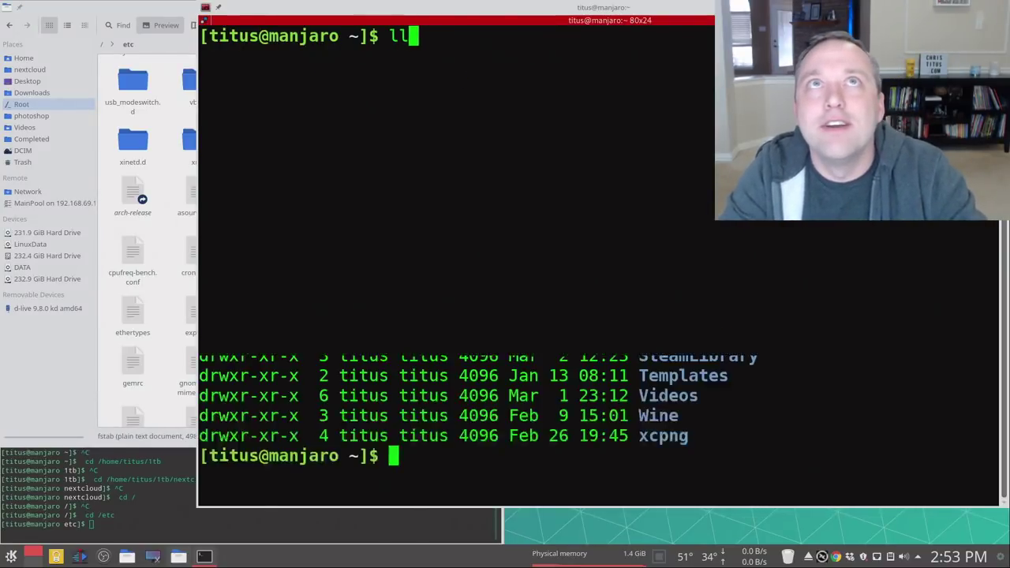
pyautogui.write('cd GarminExpress/')
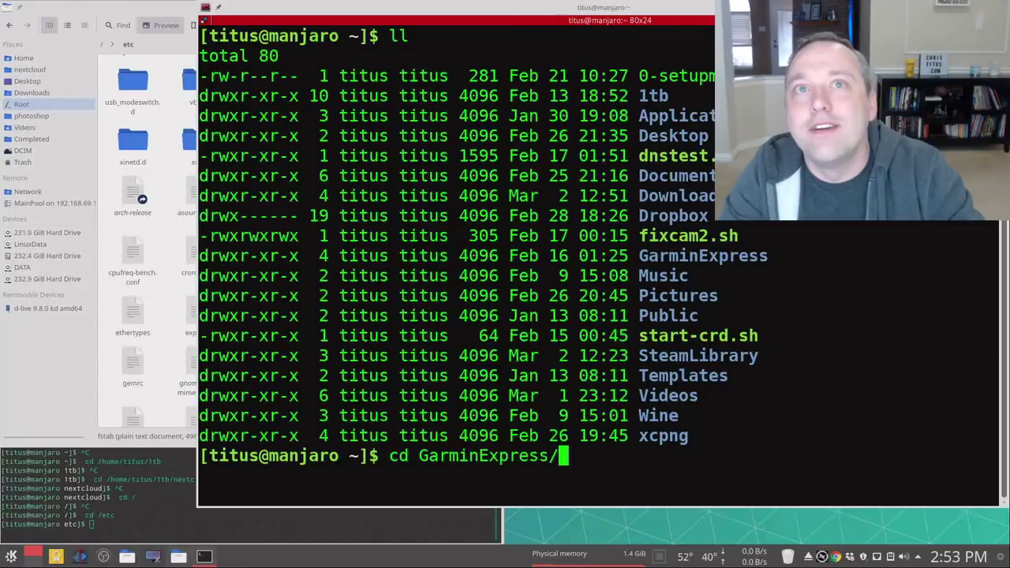
pyautogui.press('Return')
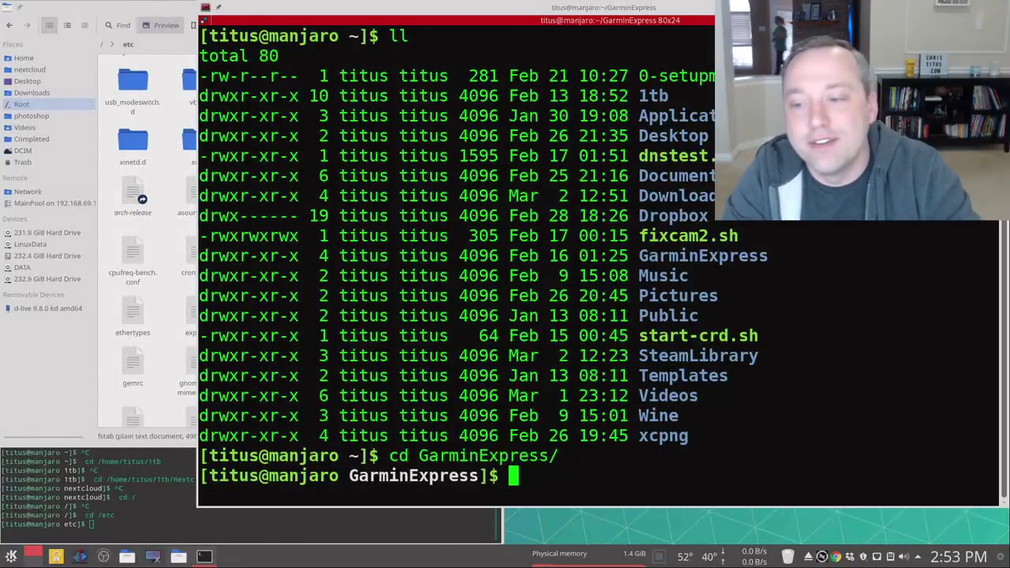
# Delete GarminExpress contents with rm -R *.* and rm -rf *, then exit the terminal.
pyautogui.write('rm -R ')
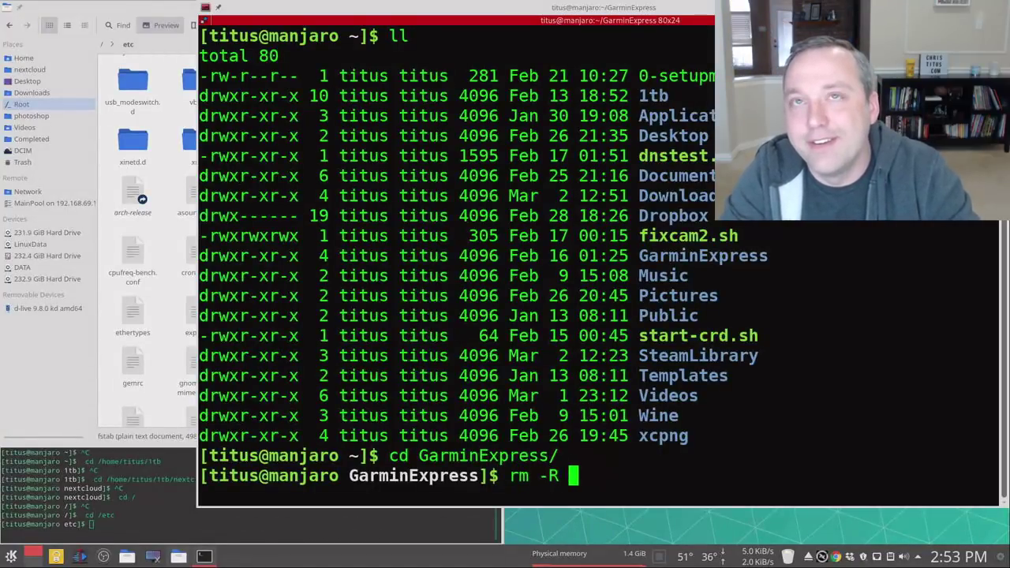
pyautogui.write('*.*')
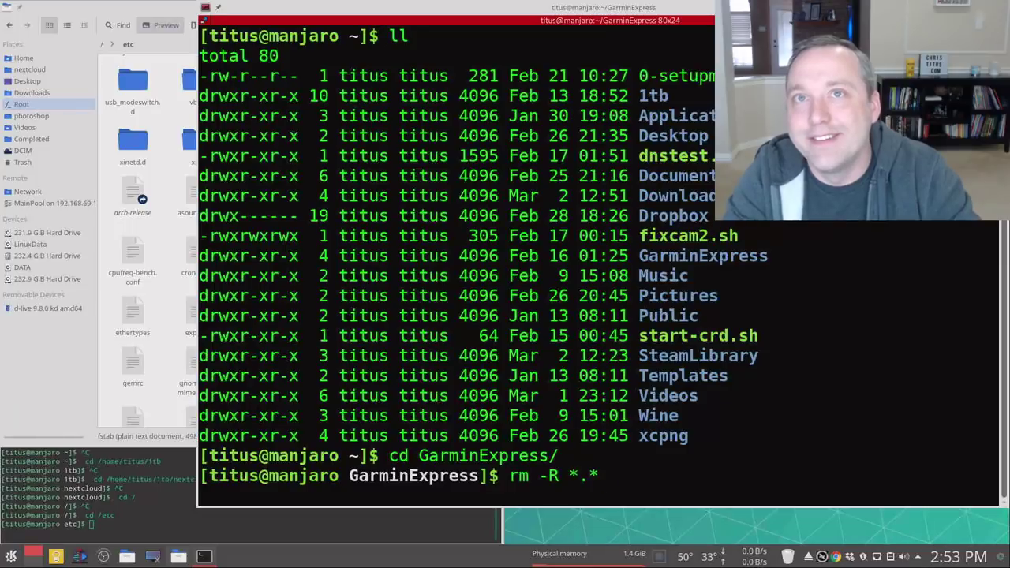
pyautogui.press('Return')
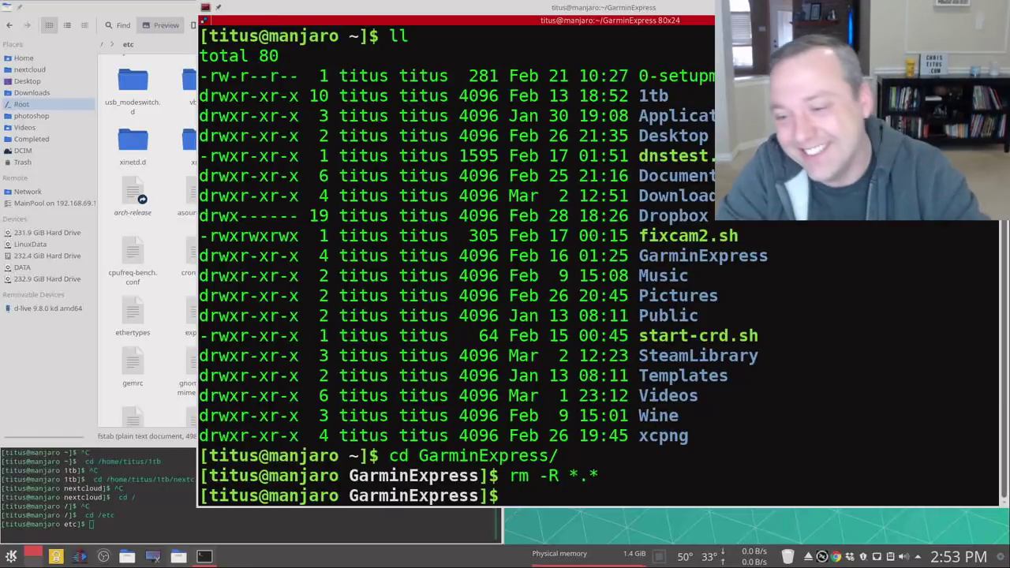
pyautogui.write('rm -r')
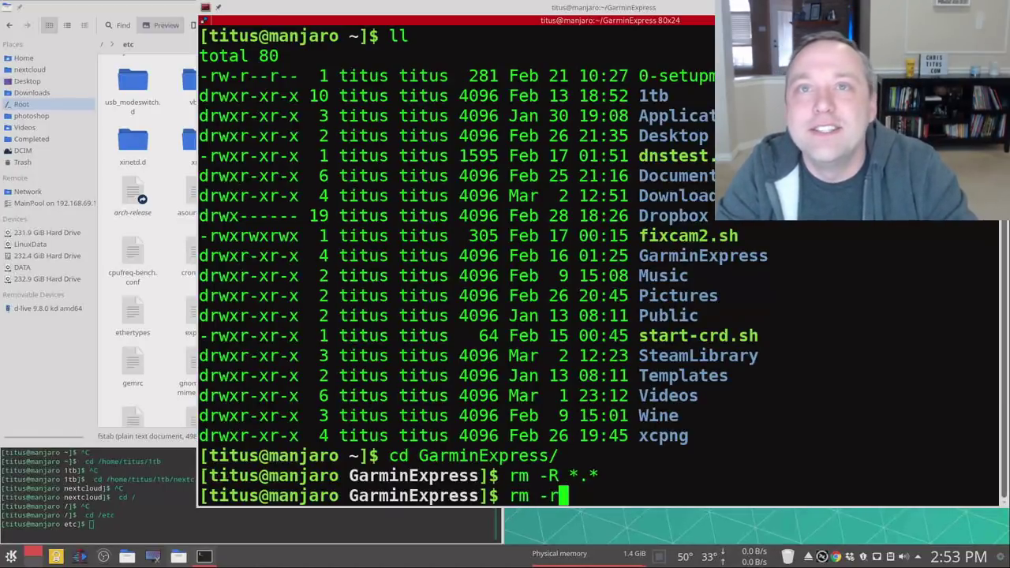
pyautogui.write('f *')
pyautogui.press('Return')
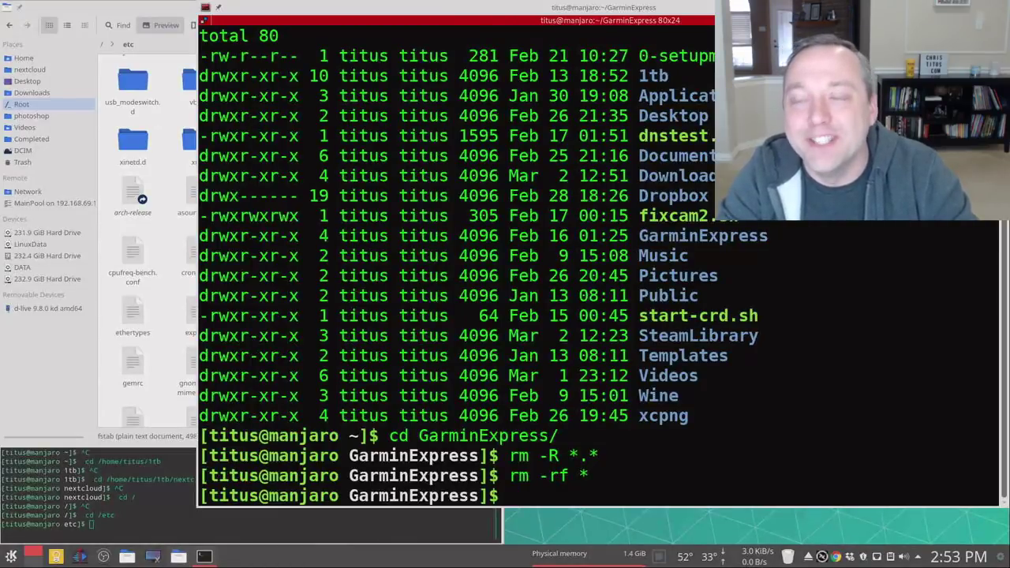
pyautogui.write('exit')
pyautogui.press('Return')
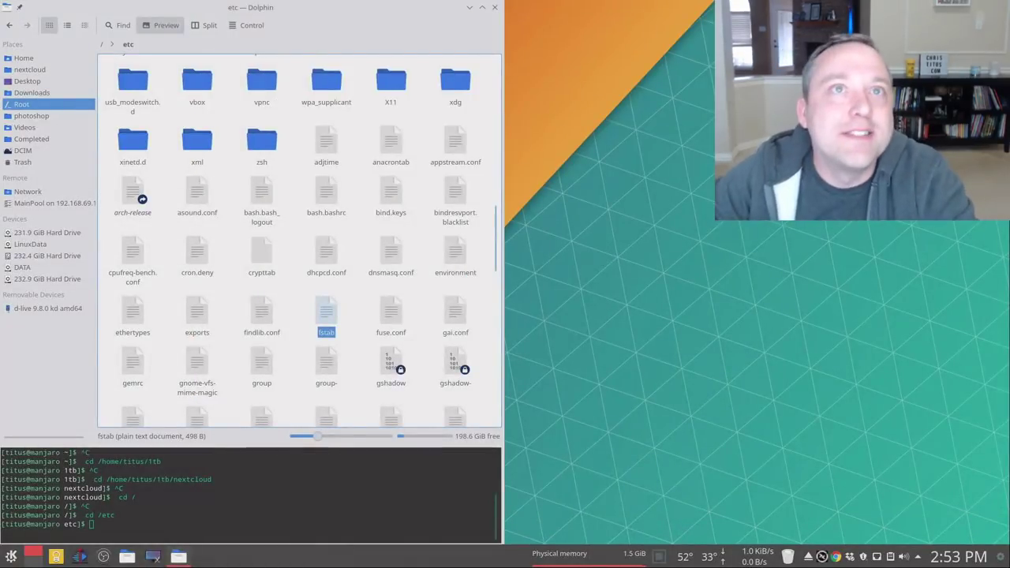
# Copy fstab, paste it into the nextcloud folder via Paste One File, and close Dolphin.
pyautogui.rightClick(331, 313)
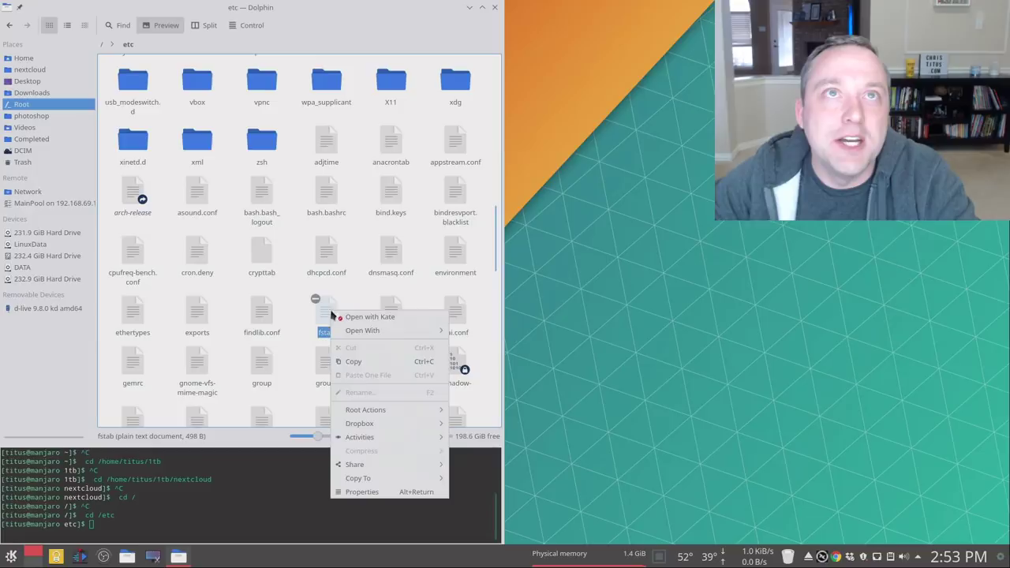
pyautogui.click(361, 363)
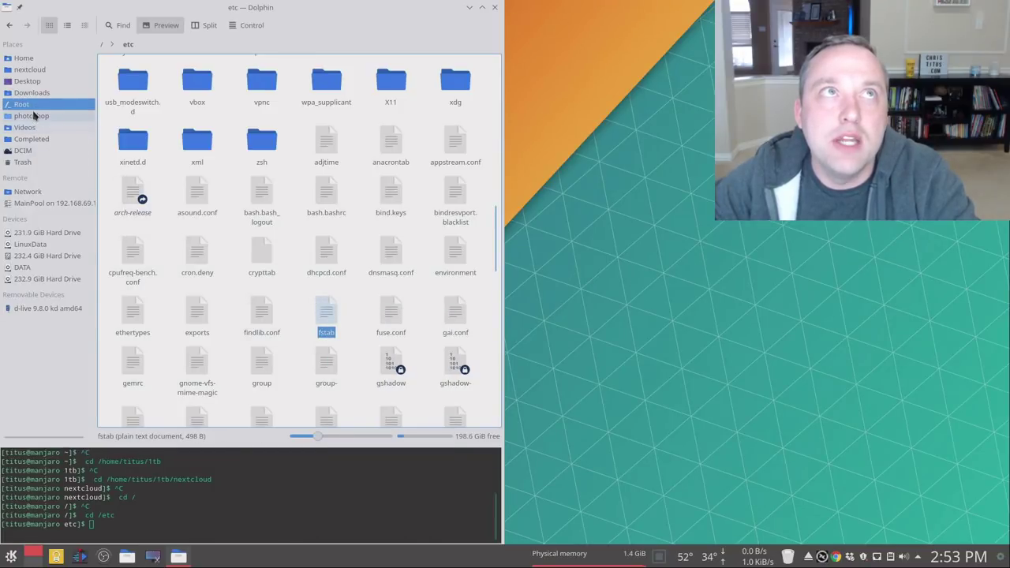
pyautogui.click(29, 69)
pyautogui.rightClick(231, 218)
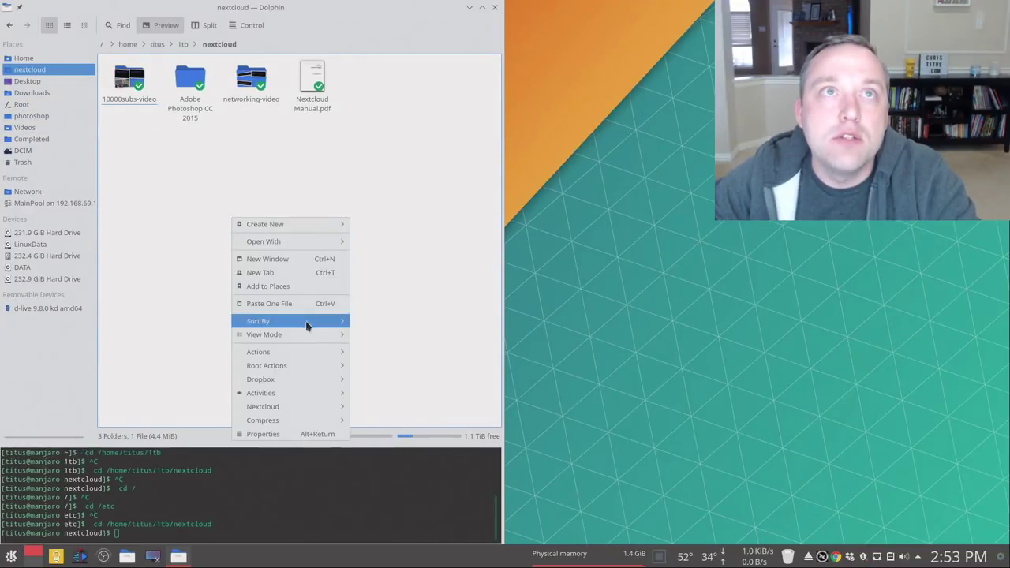
pyautogui.click(284, 306)
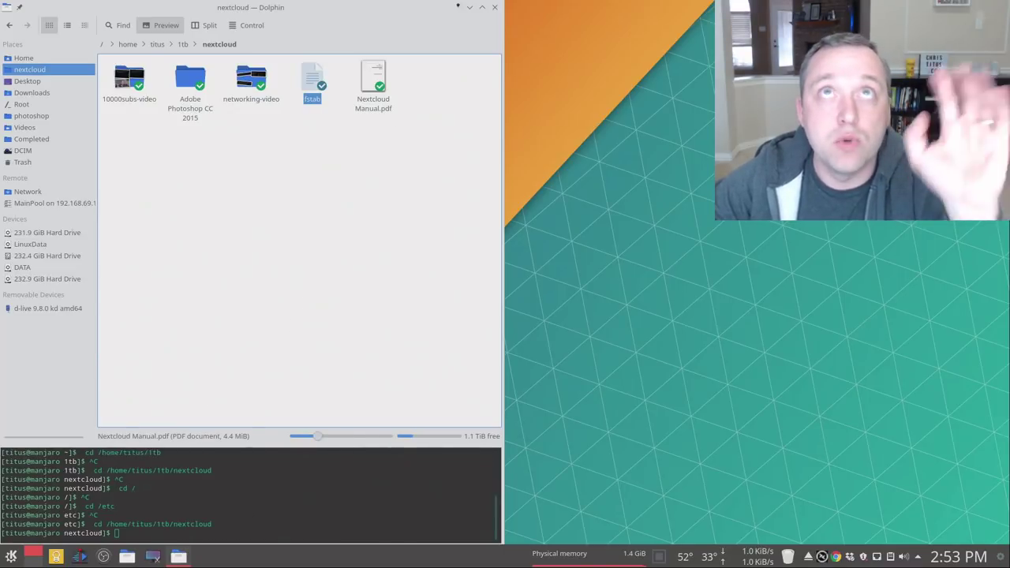
pyautogui.click(495, 7)
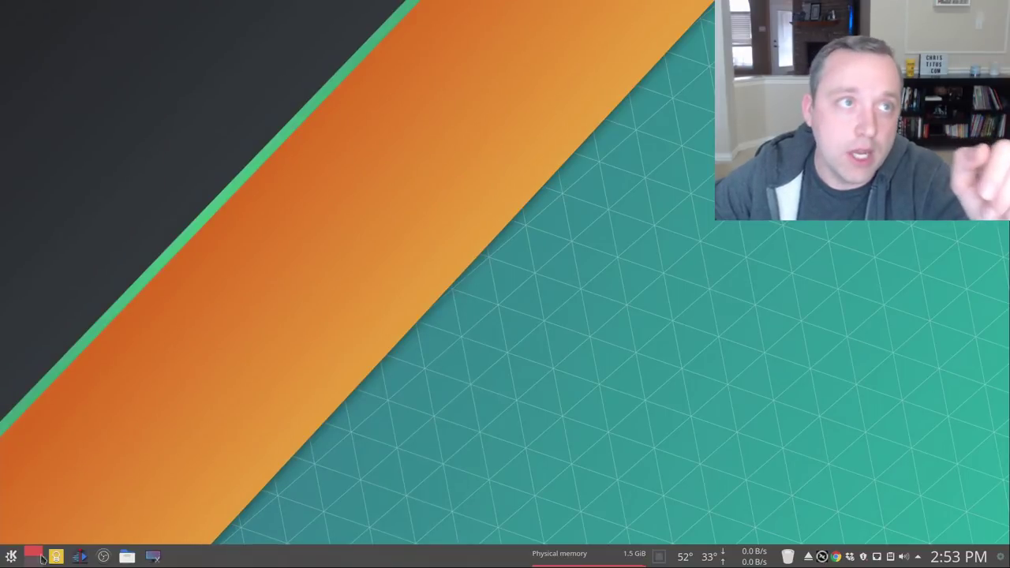
# Launch gparted from the launcher search, authenticate as administrator, and maximize its window.
pyautogui.click(12, 557)
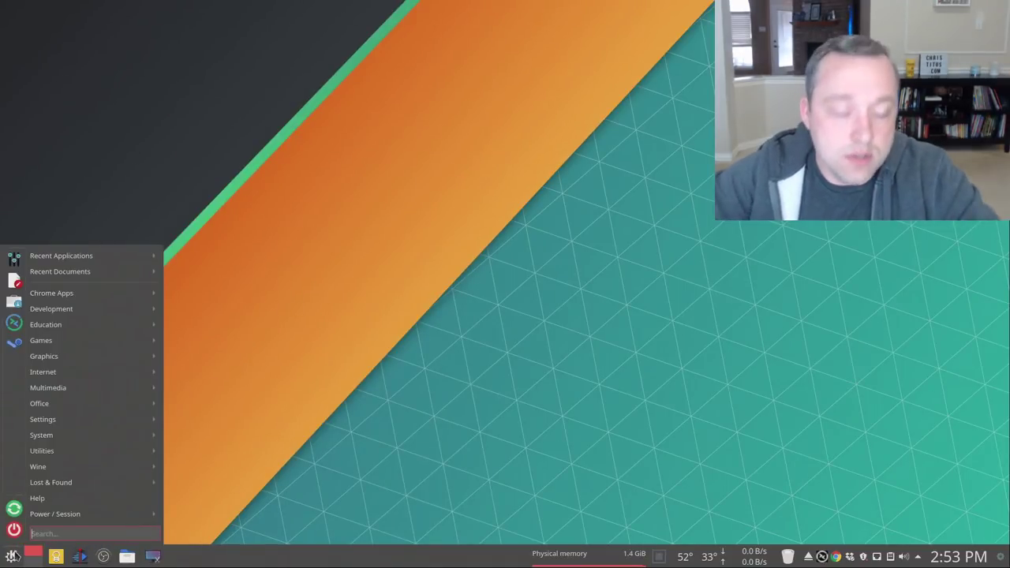
pyautogui.write('gparted')
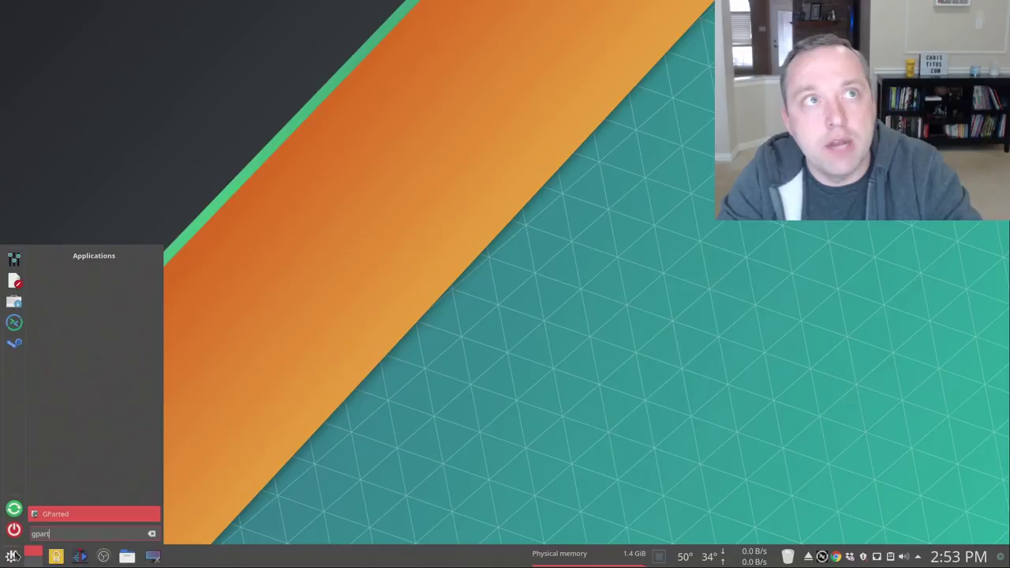
pyautogui.press('Return')
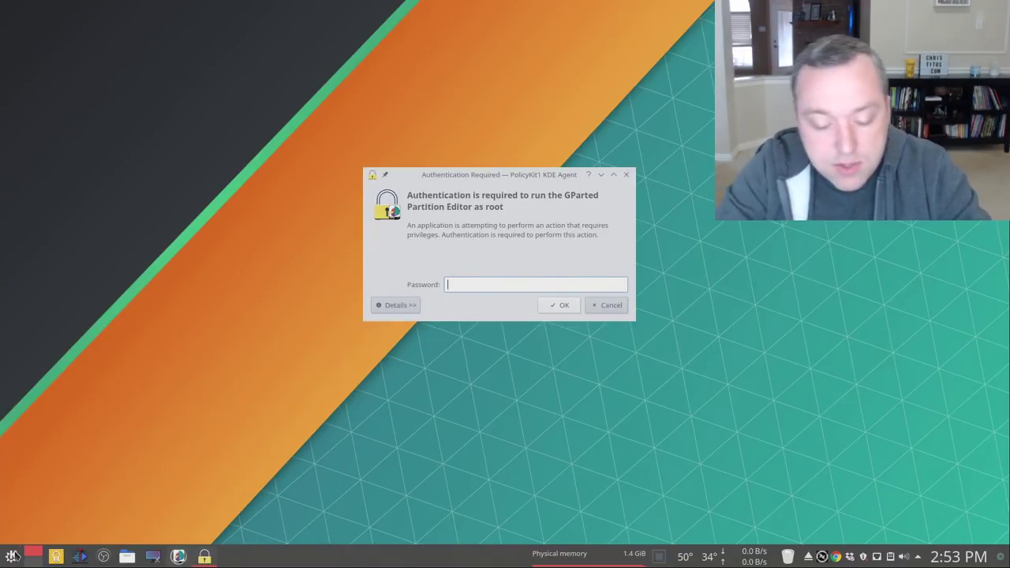
pyautogui.press('Return')
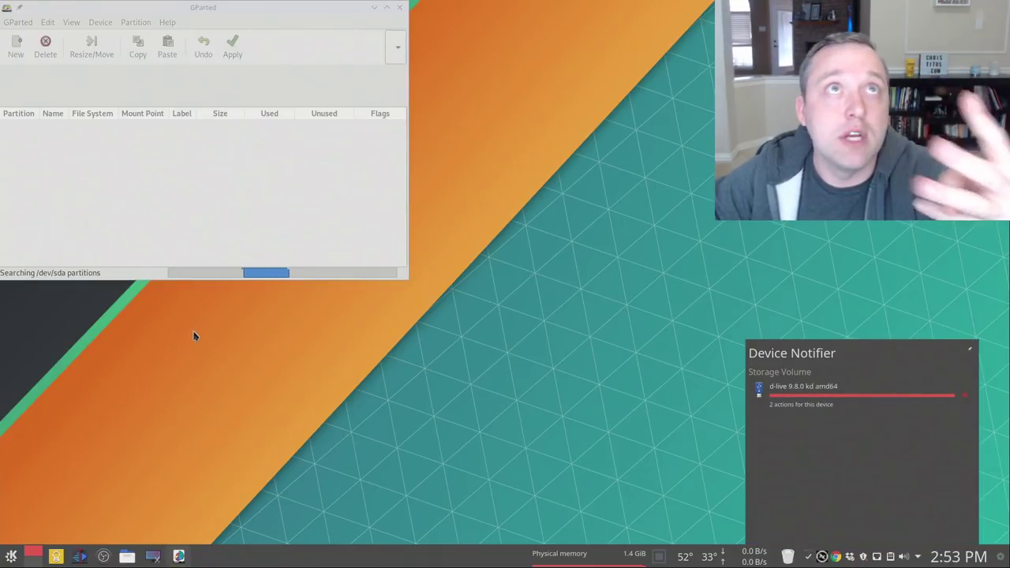
pyautogui.click(387, 7)
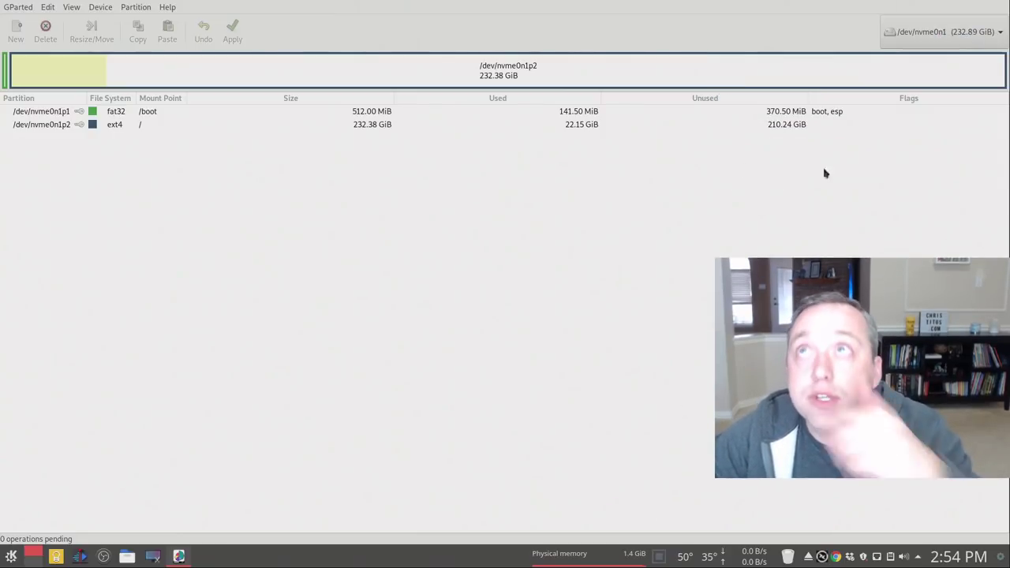
# Switch GParted's disk selector from /dev/nvme1n1 to /dev/nvme0n1.
pyautogui.click(963, 33)
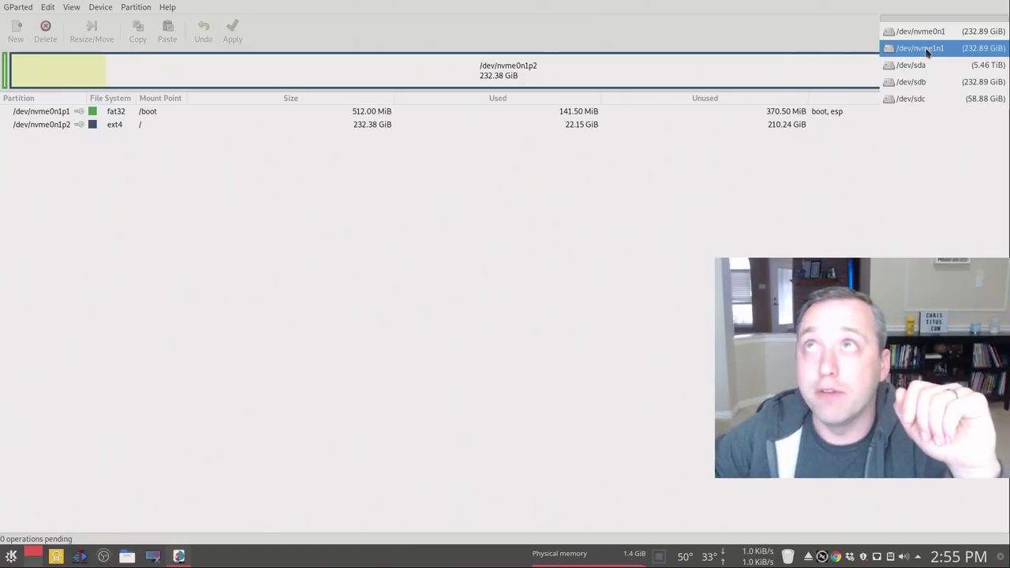
pyautogui.click(927, 50)
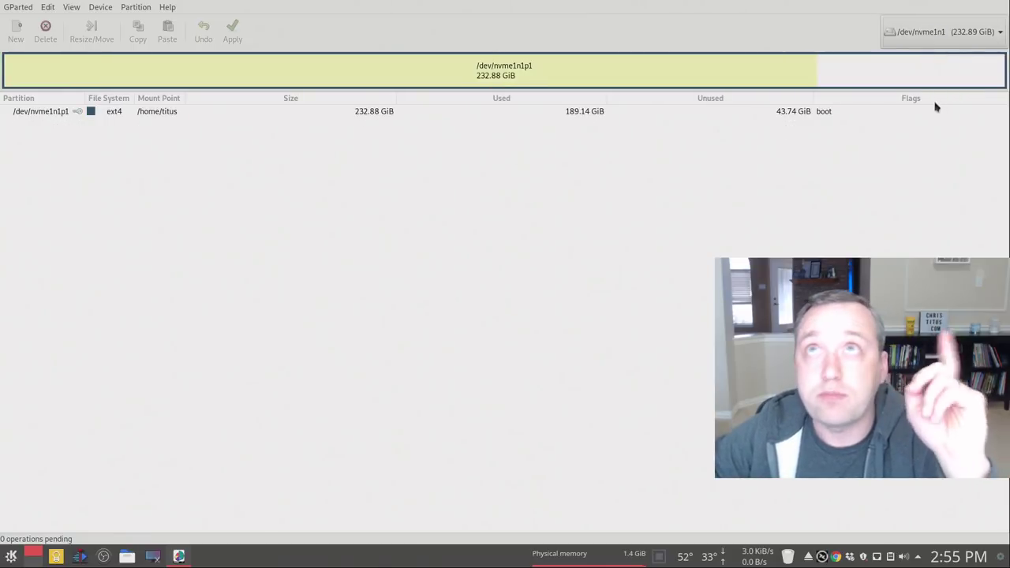
pyautogui.click(937, 32)
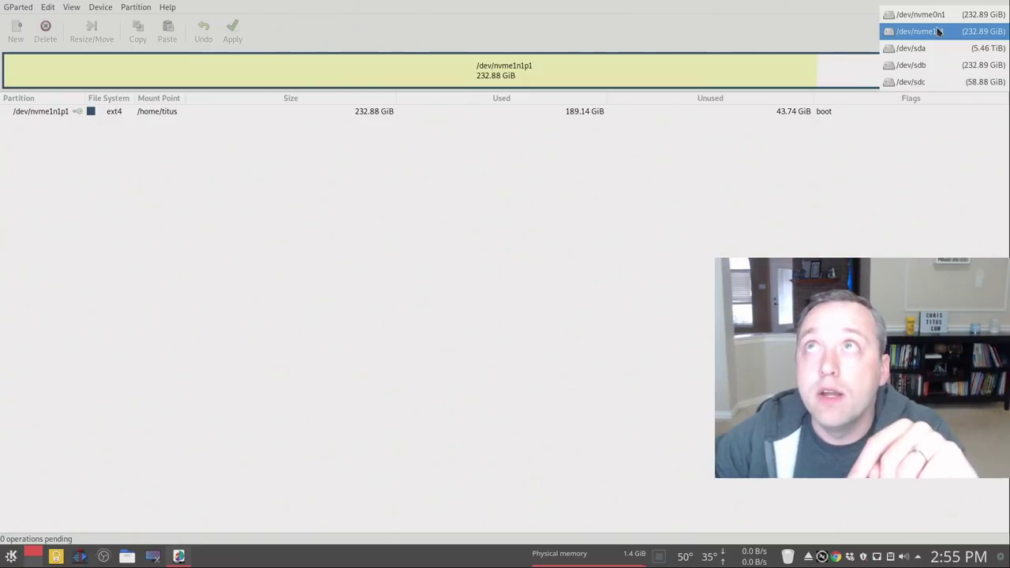
pyautogui.click(938, 12)
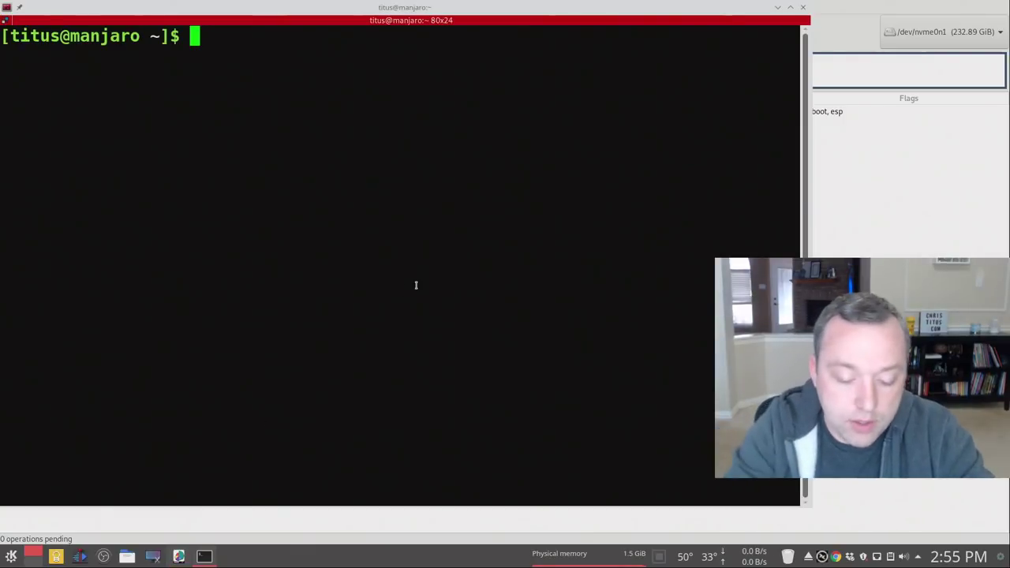
# Run sudo blkid, highlight the nvme1n1p1 UUID, then close Konsole.
pyautogui.write('sudo blkid')
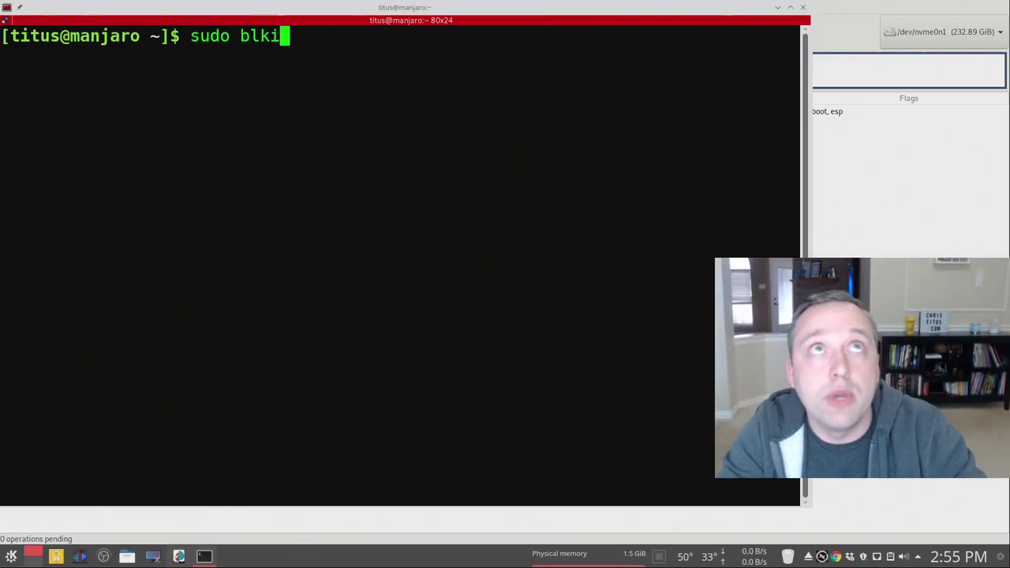
pyautogui.press('Return')
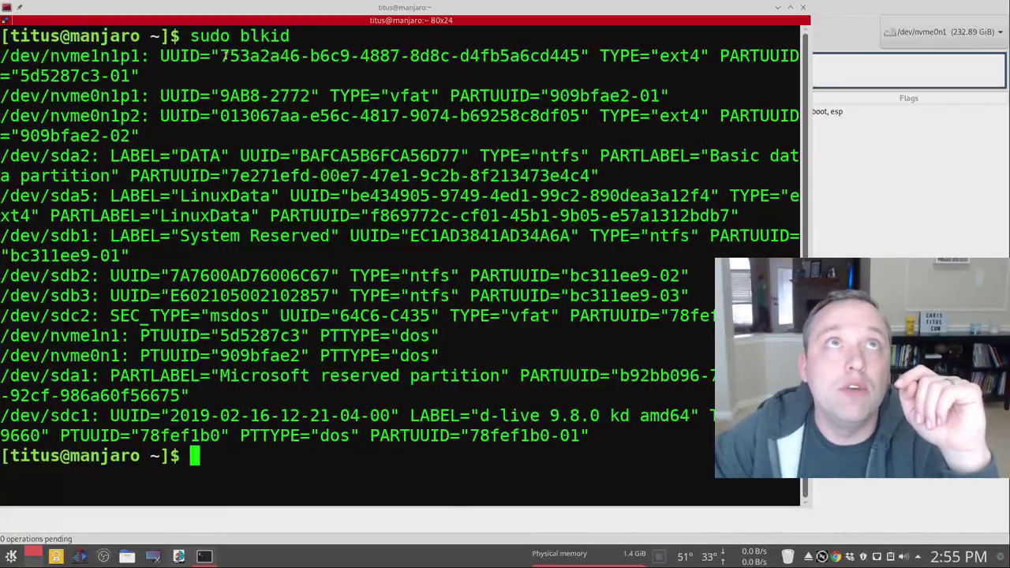
pyautogui.moveTo(222, 56); pyautogui.dragTo(580, 56)
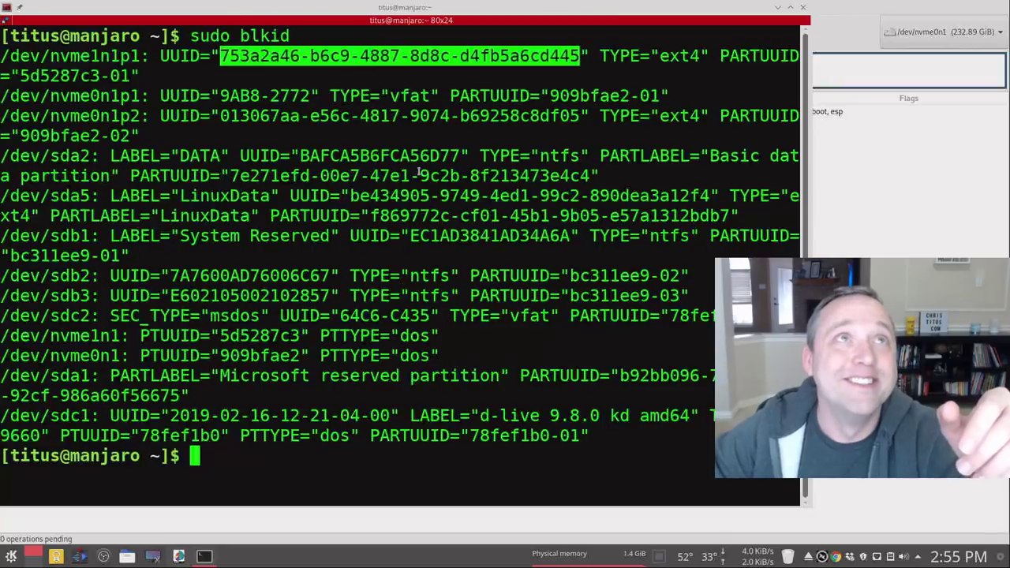
pyautogui.click(803, 8)
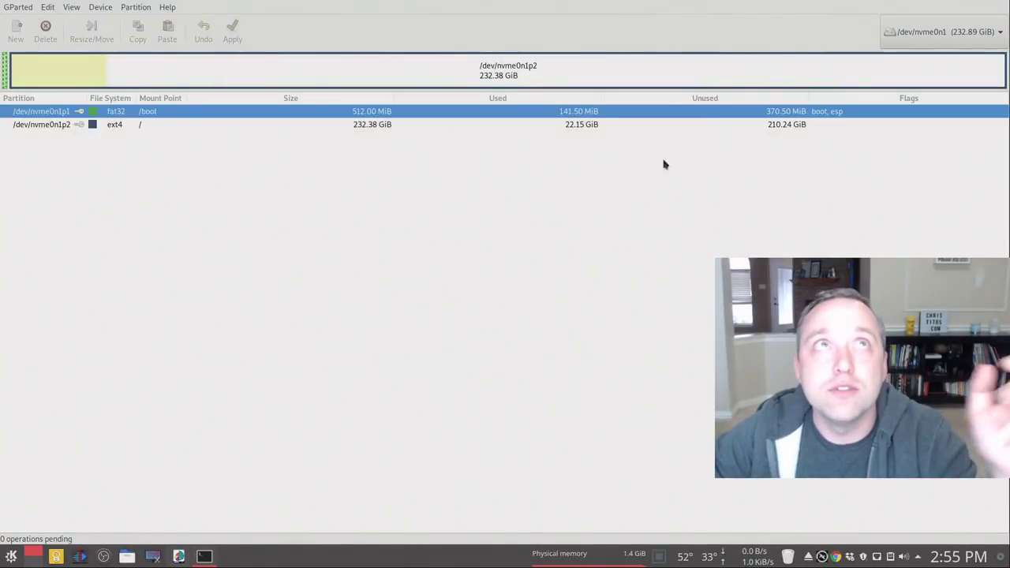
# Quit GParted with Ctrl+Q, run sudo blkid in a new Konsole, then exit it.
pyautogui.hotkey('ctrl', 'q')
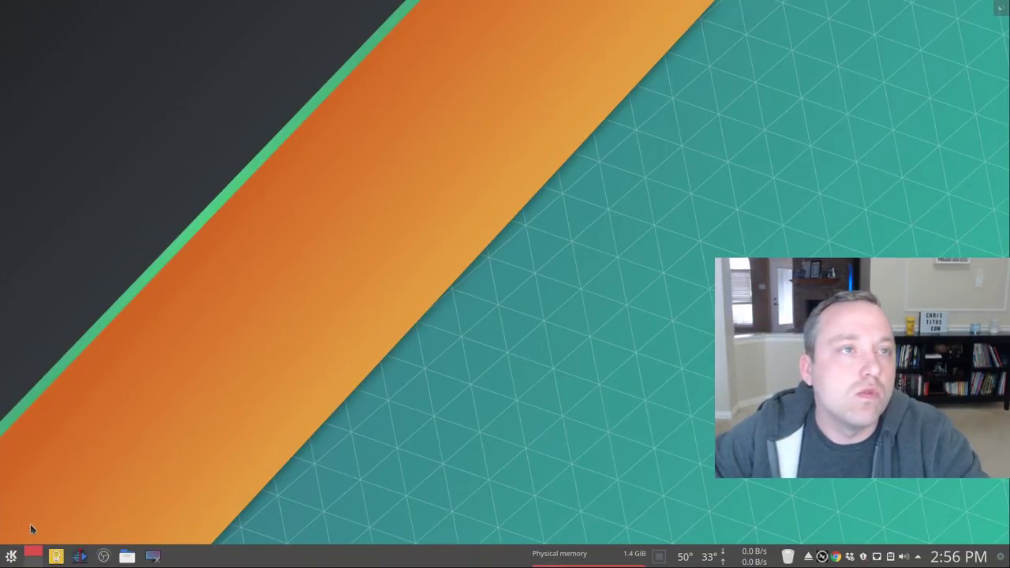
pyautogui.hotkey('ctrl', 'alt', 't')
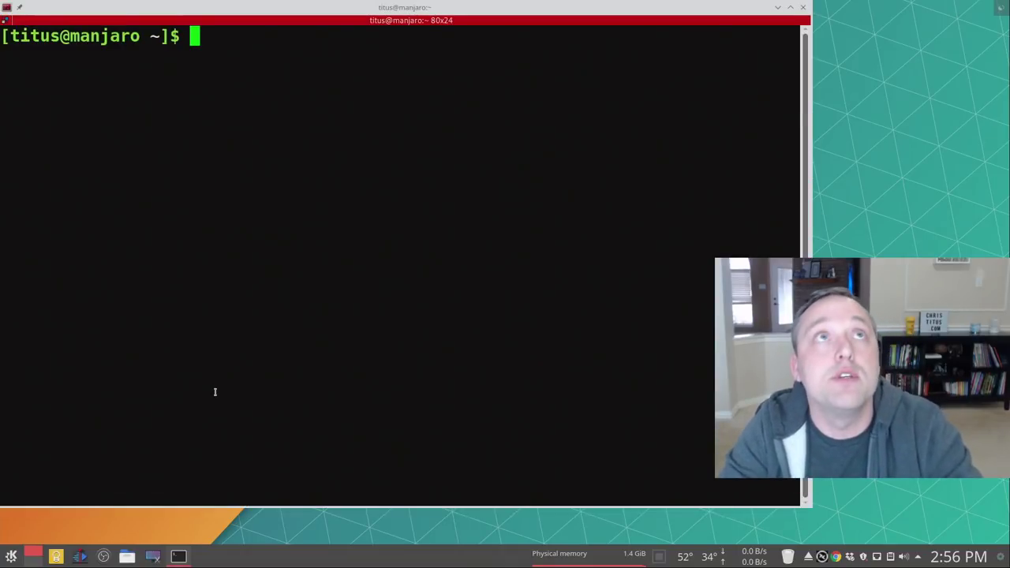
pyautogui.write('part')
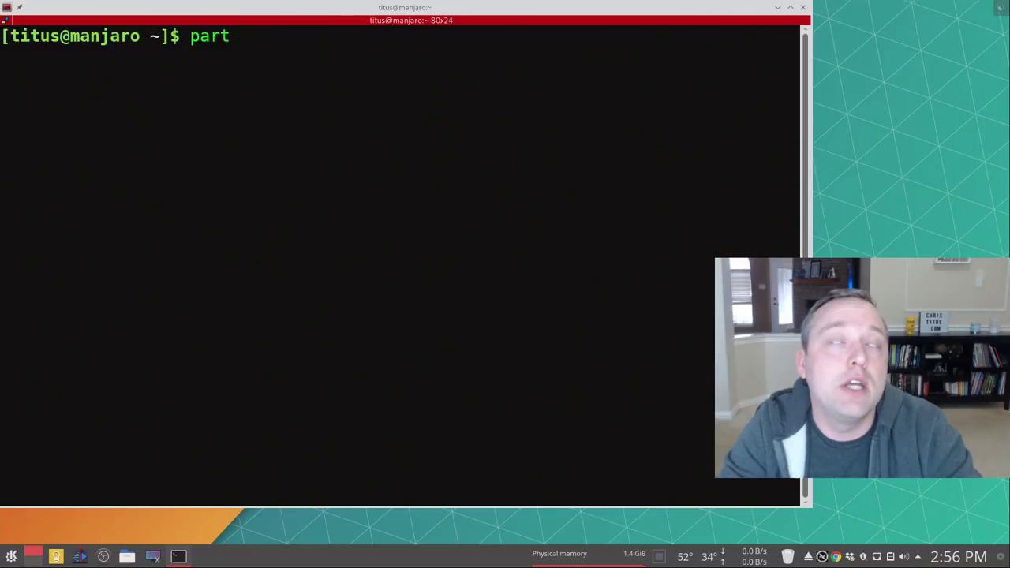
pyautogui.press('BackSpace')
pyautogui.press('BackSpace')
pyautogui.press('BackSpace')
pyautogui.press('BackSpace')
pyautogui.write('blkid')
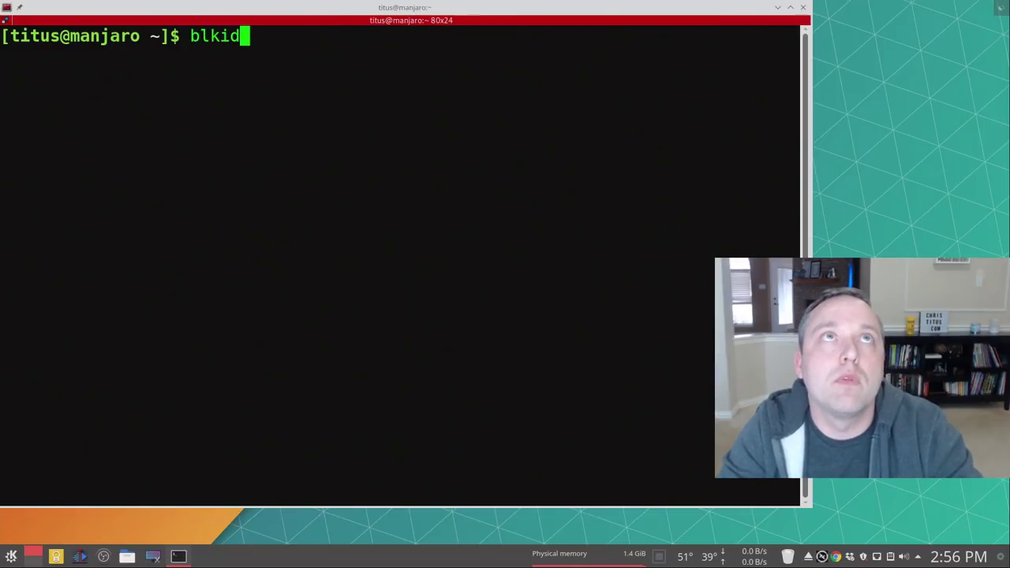
pyautogui.press('Home')
pyautogui.write('sudo')
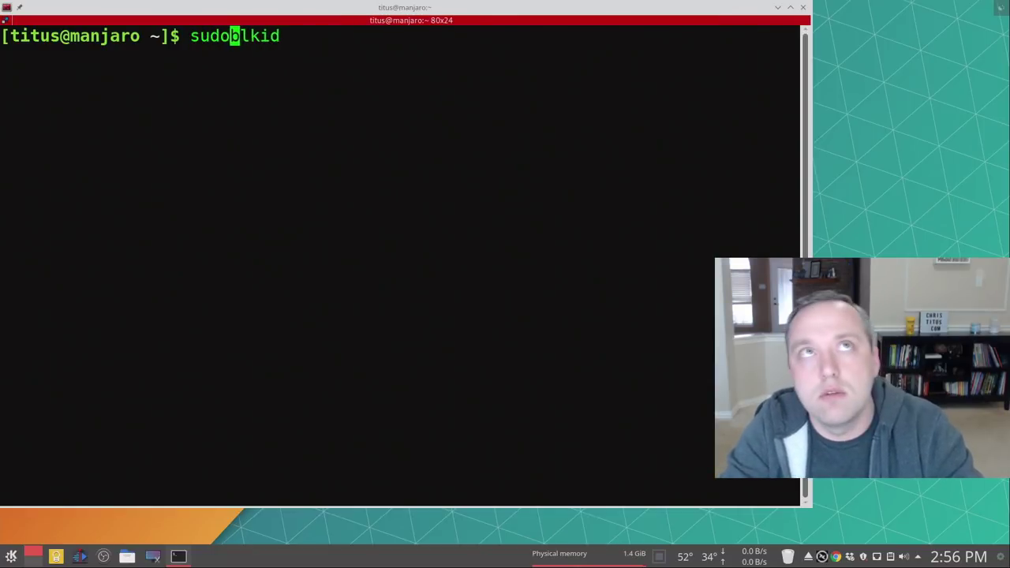
pyautogui.press('Return')
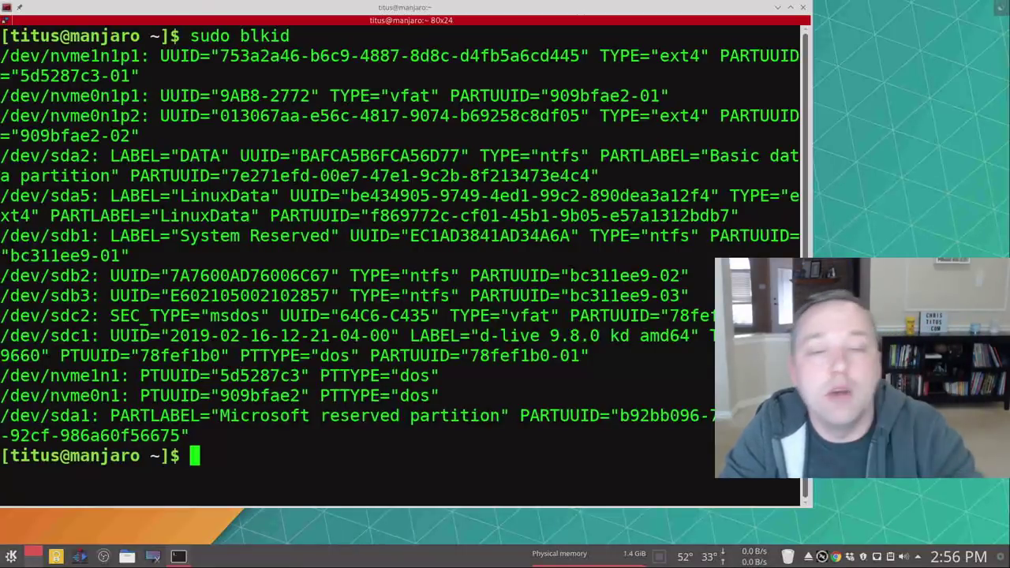
pyautogui.write('exit')
pyautogui.press('Return')
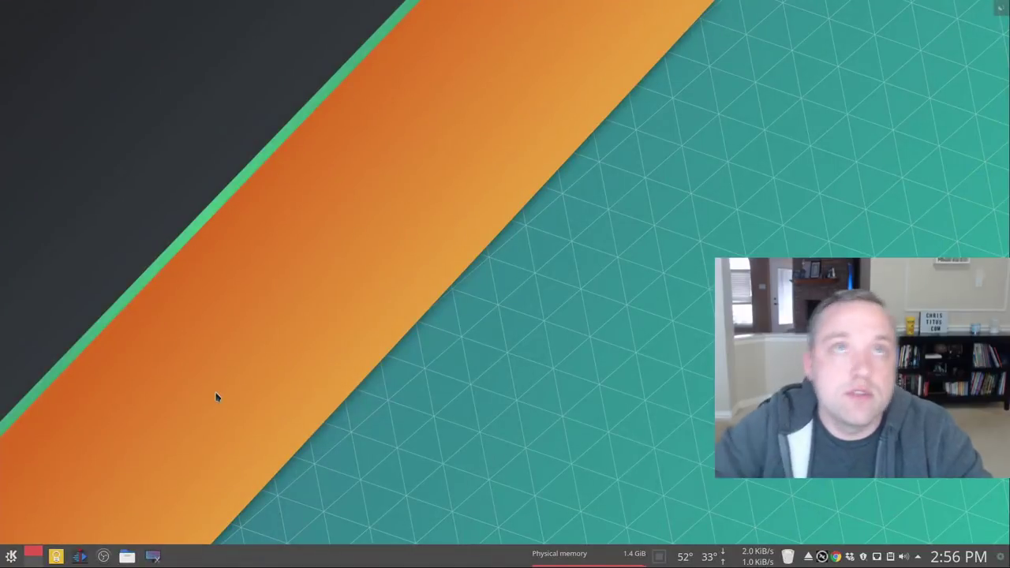
# Restart the computer from the KDE launcher's Power / Session entry.
pyautogui.click(11, 556)
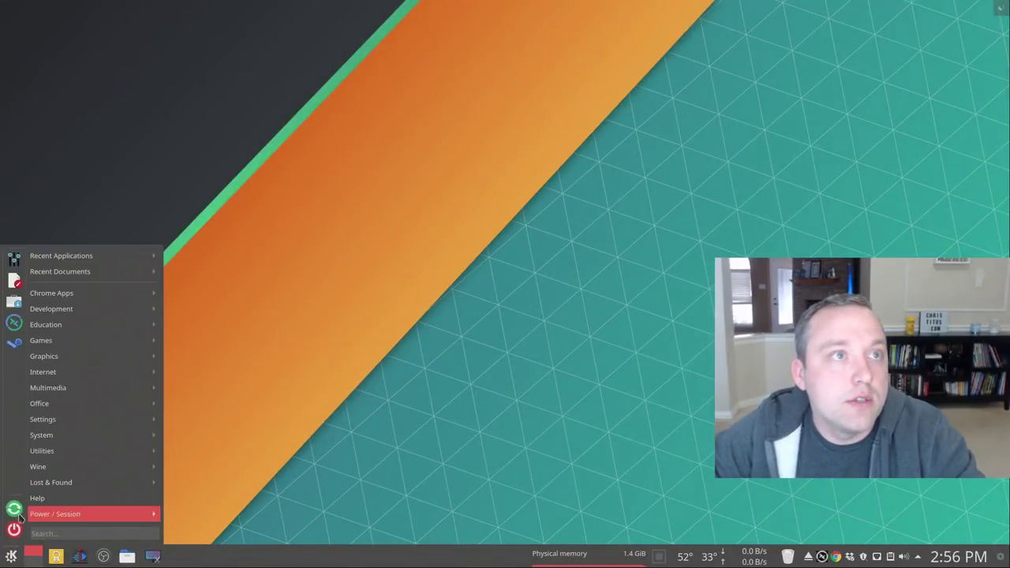
pyautogui.click(19, 517)
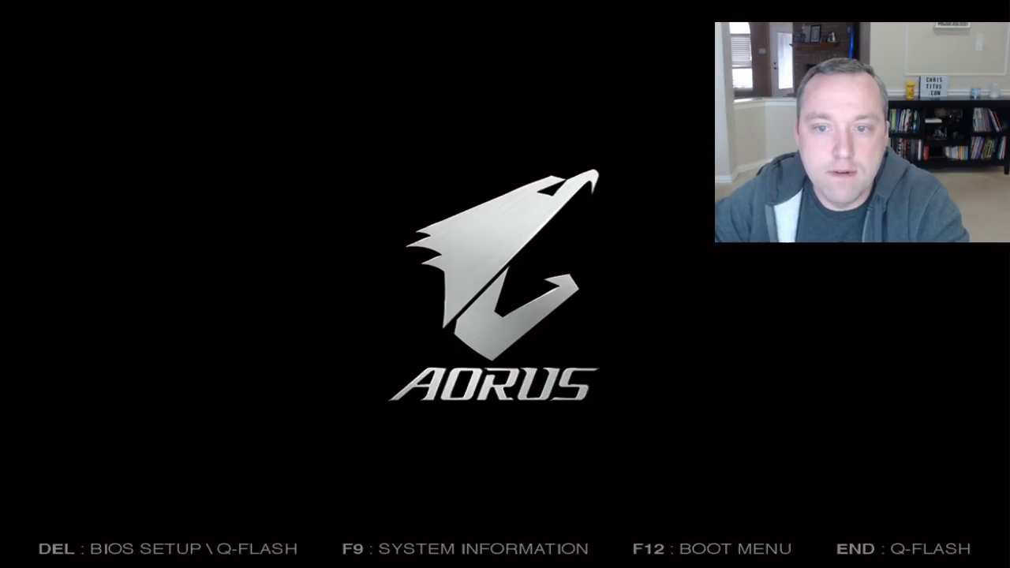
# Use the F12 boot menu to boot from UEFI: JetFlashTranscend 64GB 1.00.
pyautogui.press('F12')
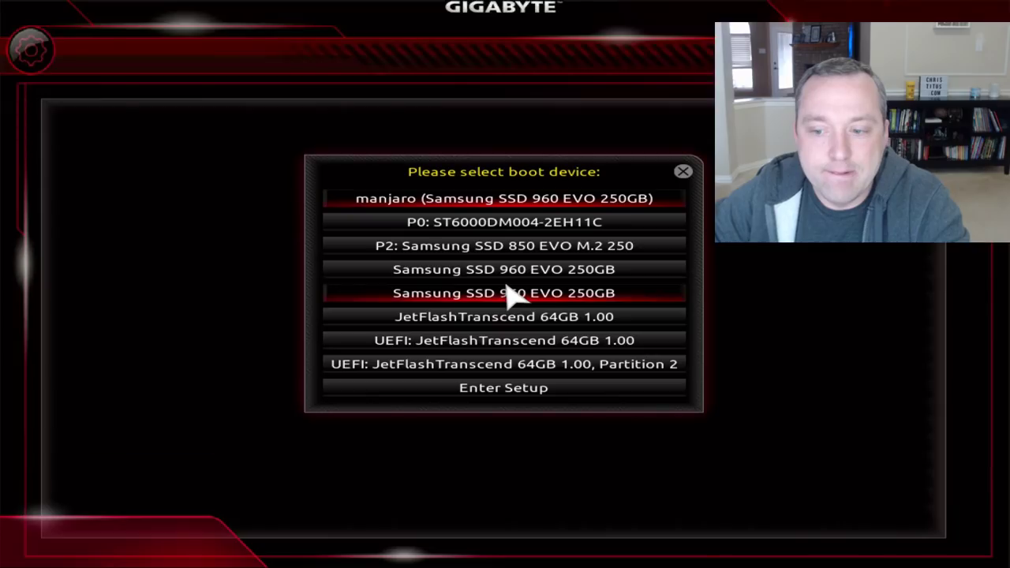
pyautogui.press('Down')
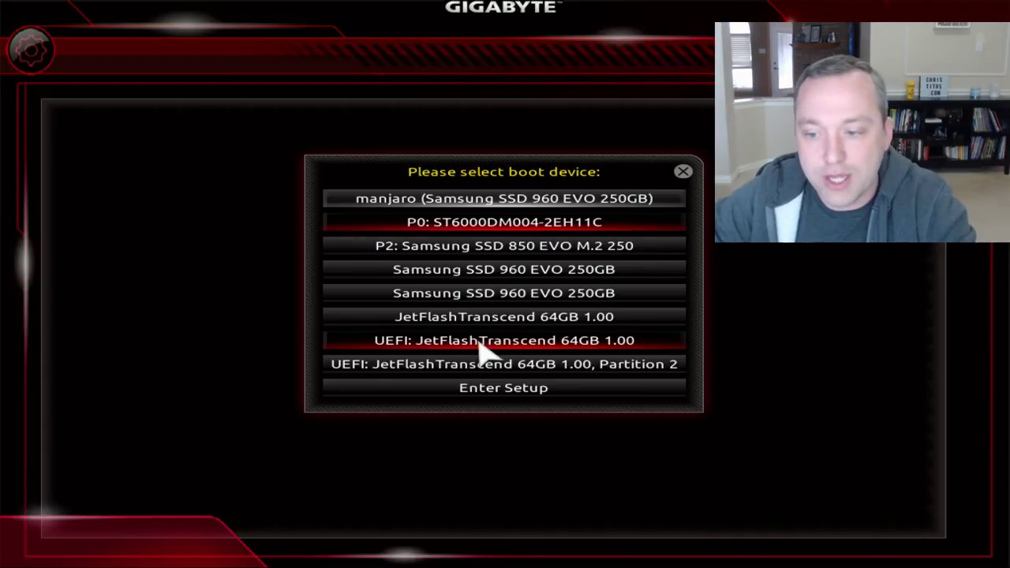
pyautogui.click(478, 343)
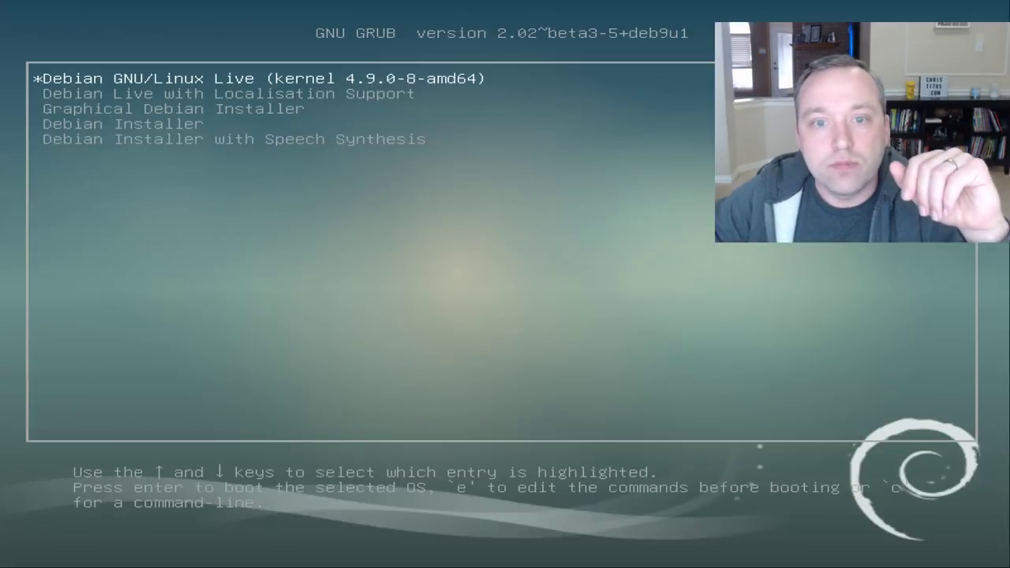
# Select and boot the Graphical Debian Installer GRUB entry.
pyautogui.press('Down')
pyautogui.press('Down')
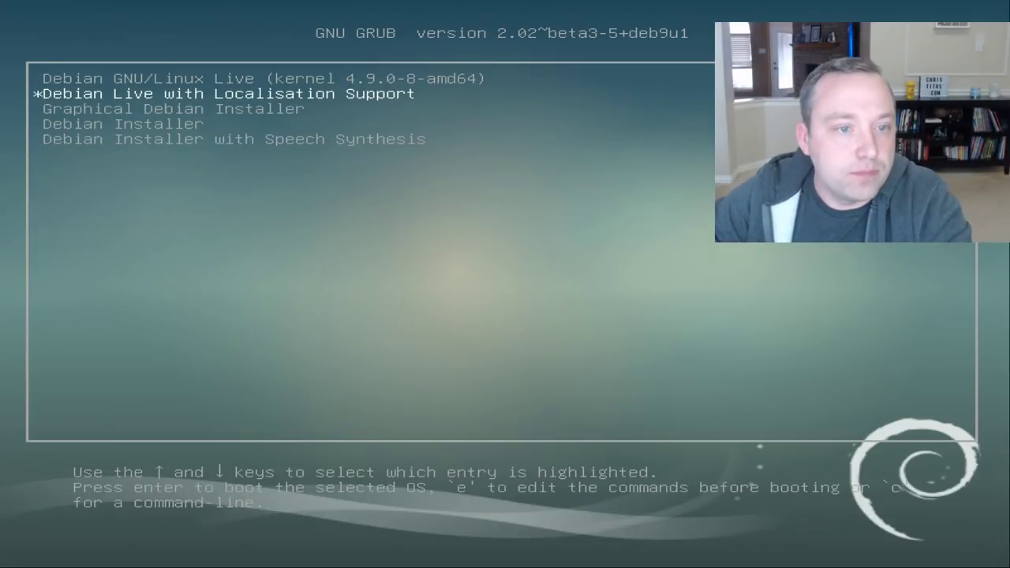
pyautogui.press('Return')
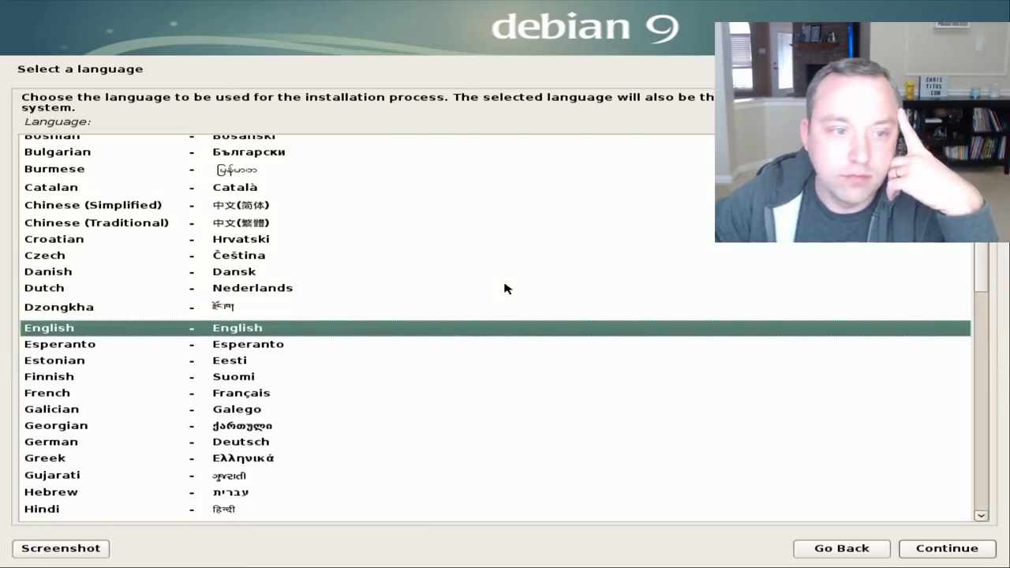
# Accept English, United States, the American English keyboard and enp6s0 as the primary network interface.
pyautogui.click(944, 547)
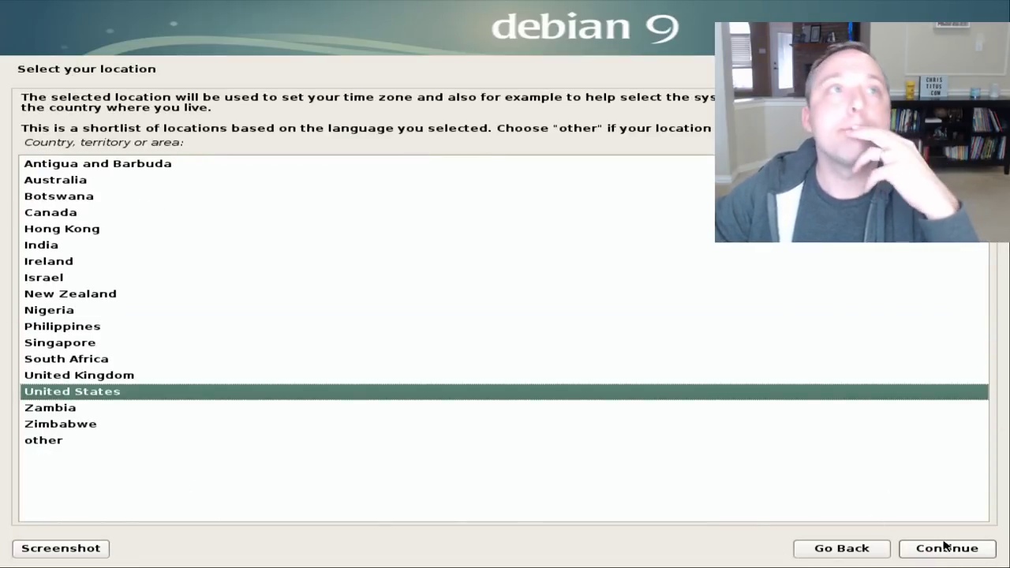
pyautogui.click(944, 546)
pyautogui.click(940, 548)
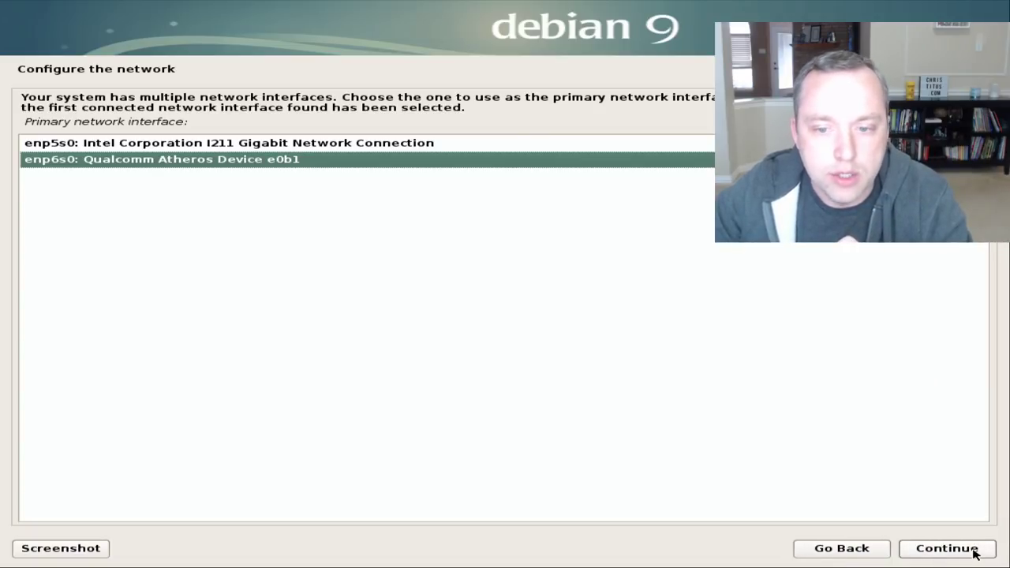
pyautogui.click(975, 554)
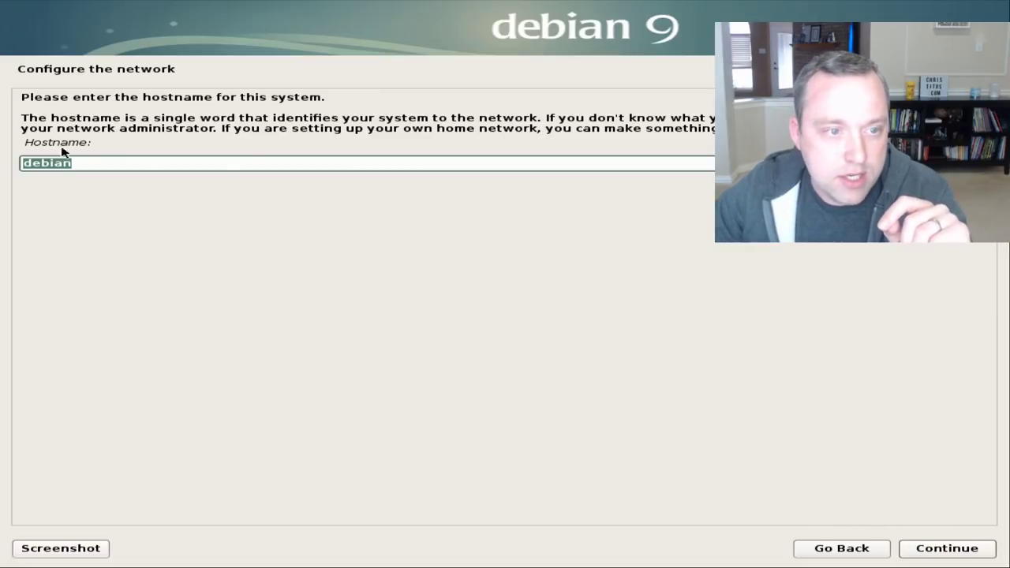
# Set the hostname to debian10 and leave the domain name empty.
pyautogui.click(93, 160)
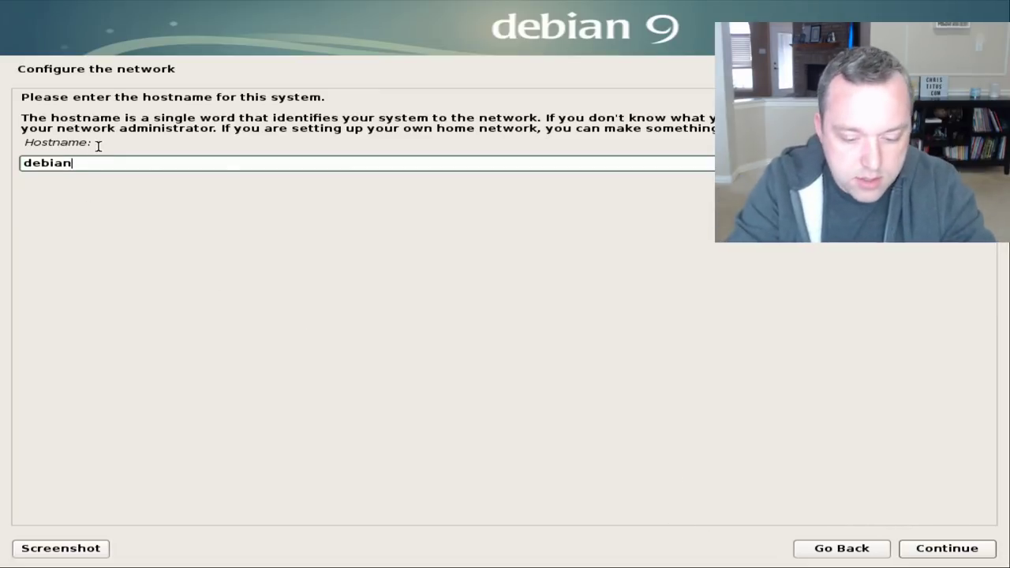
pyautogui.write('10')
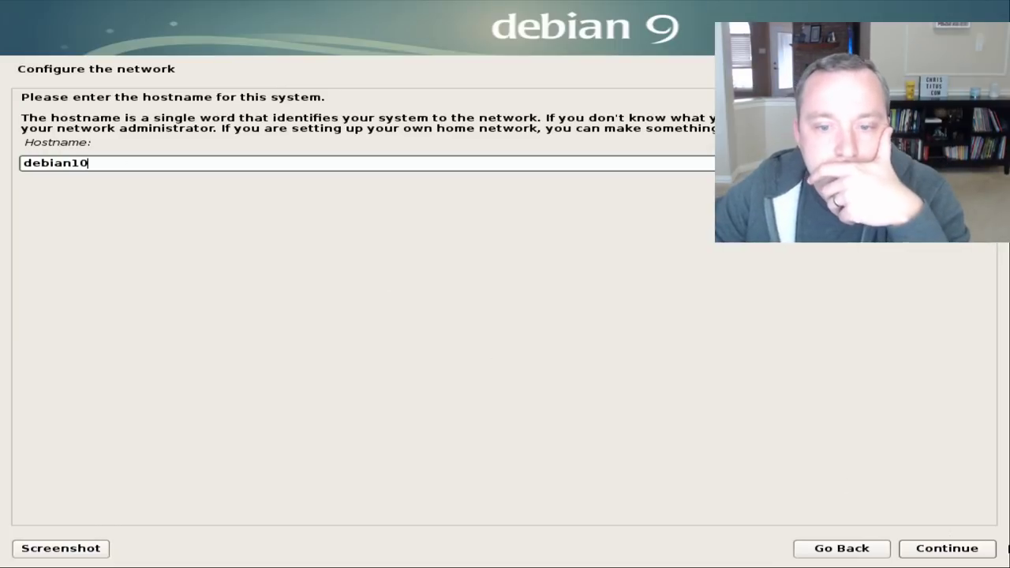
pyautogui.click(959, 554)
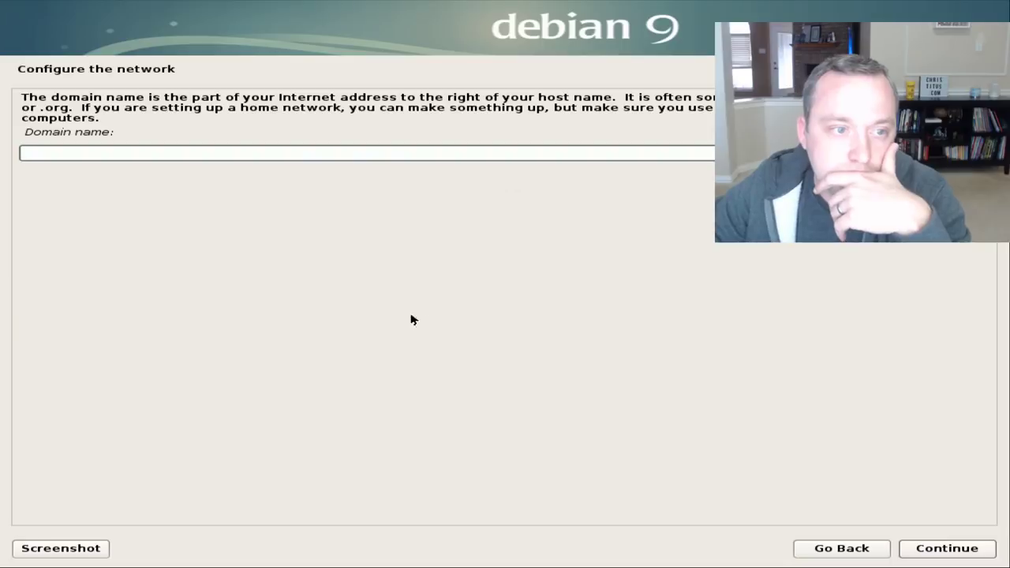
pyautogui.click(975, 549)
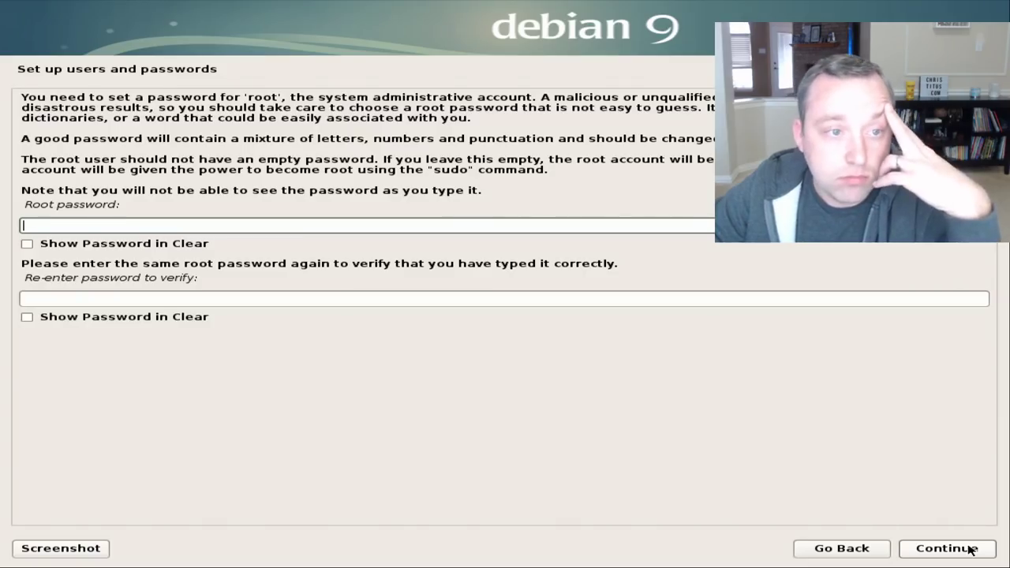
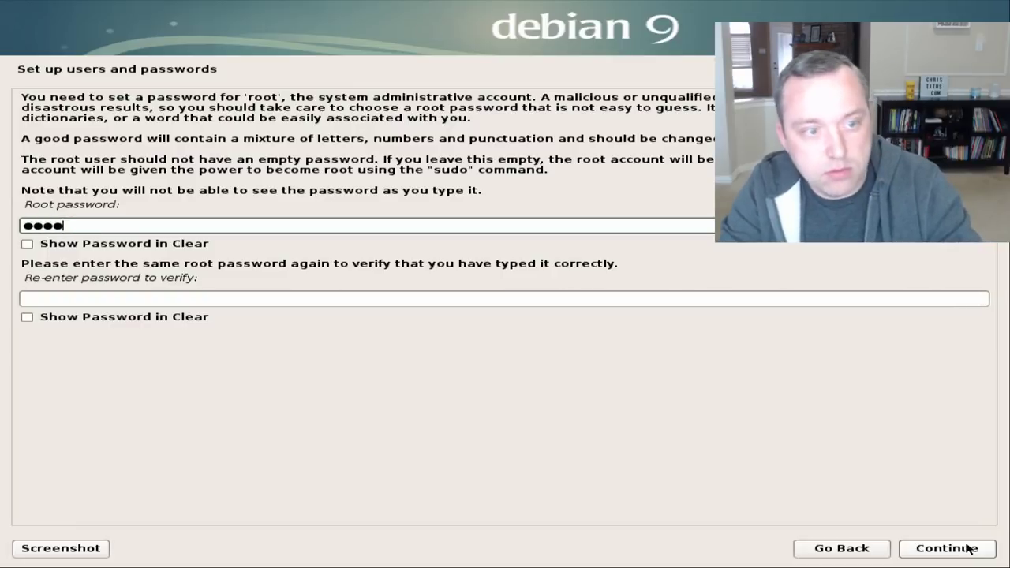
# Enter and confirm the root password.
pyautogui.press('Tab')
pyautogui.press('Tab')
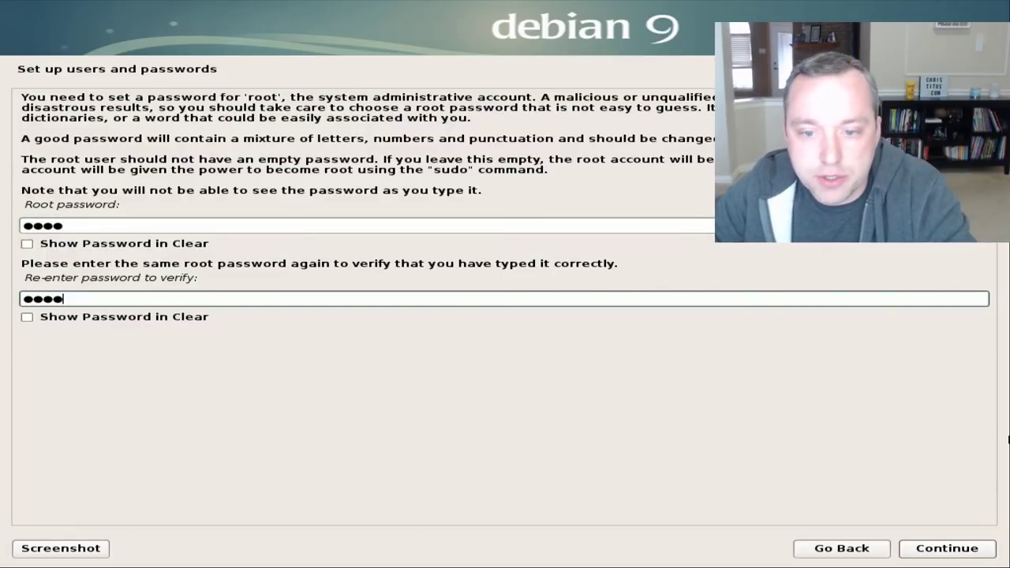
pyautogui.click(951, 554)
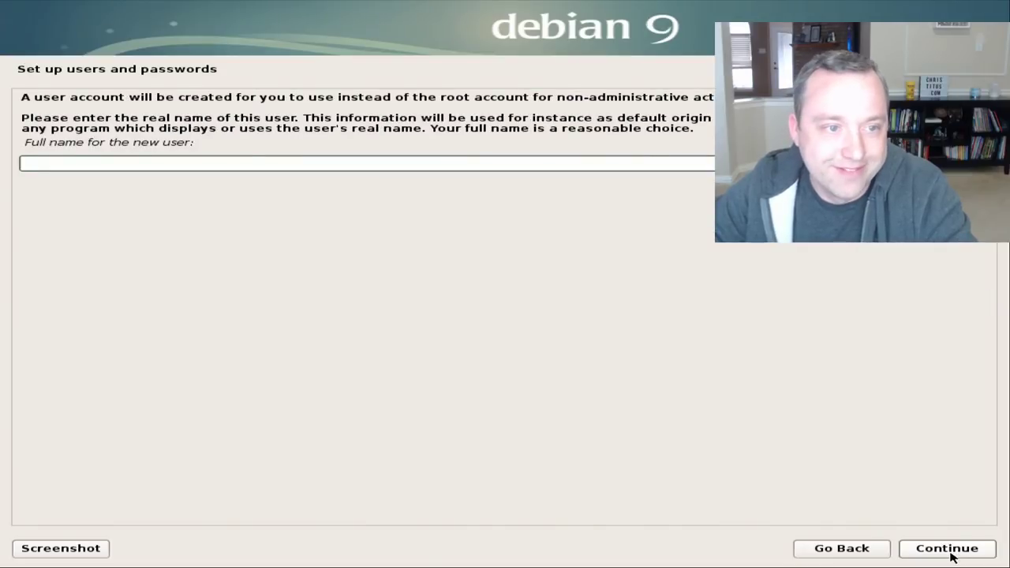
# Create the user with full name, suggested username and password, then pick the Central time zone.
pyautogui.write('ti')
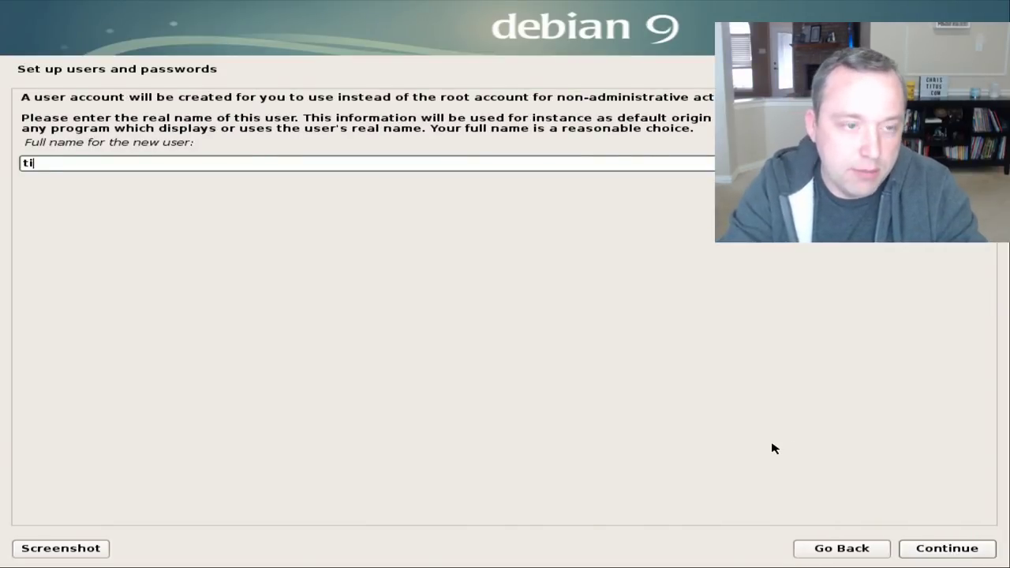
pyautogui.write('tus')
pyautogui.press('Return')
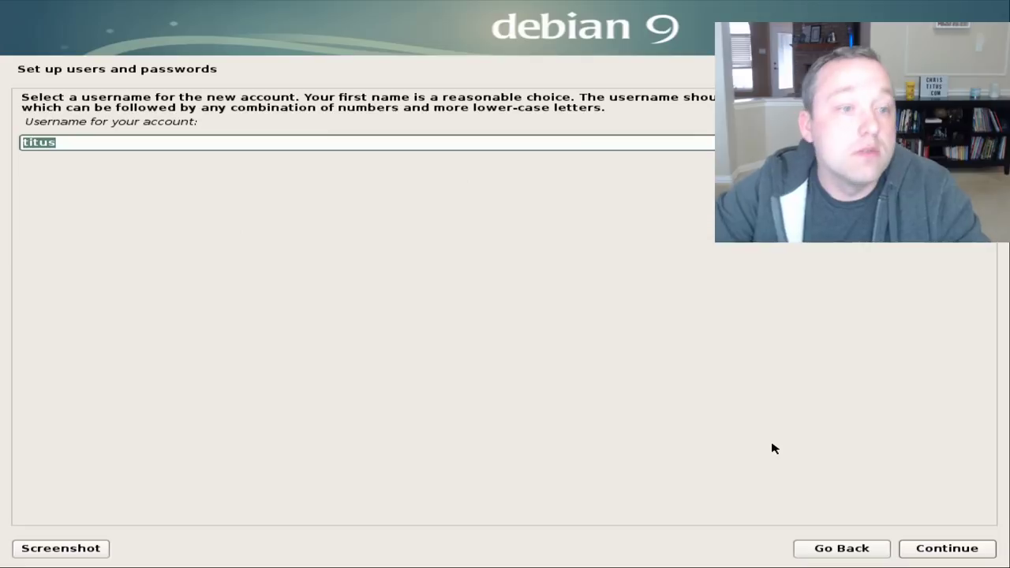
pyautogui.press('Return')
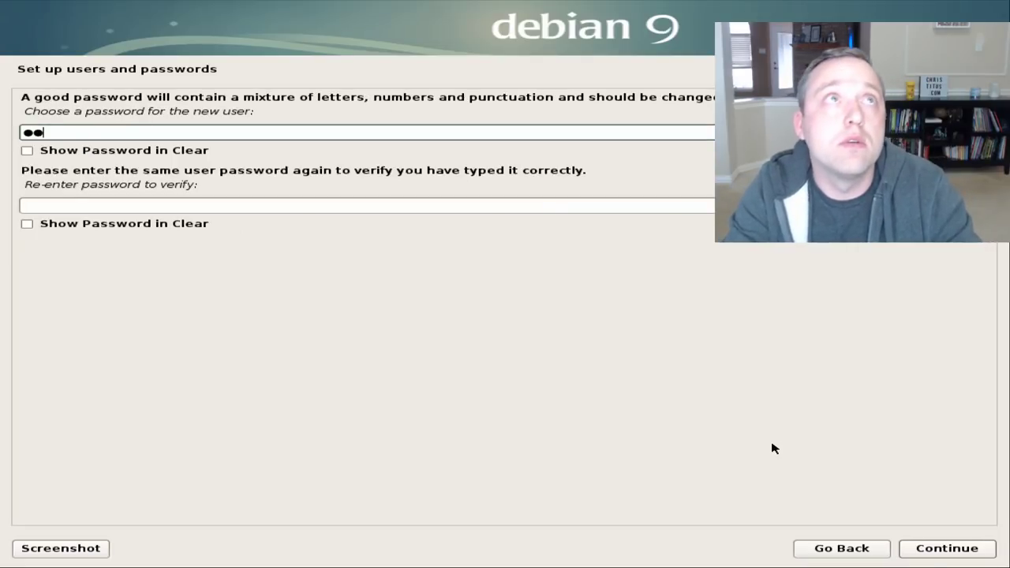
pyautogui.press('Tab')
pyautogui.press('Tab')
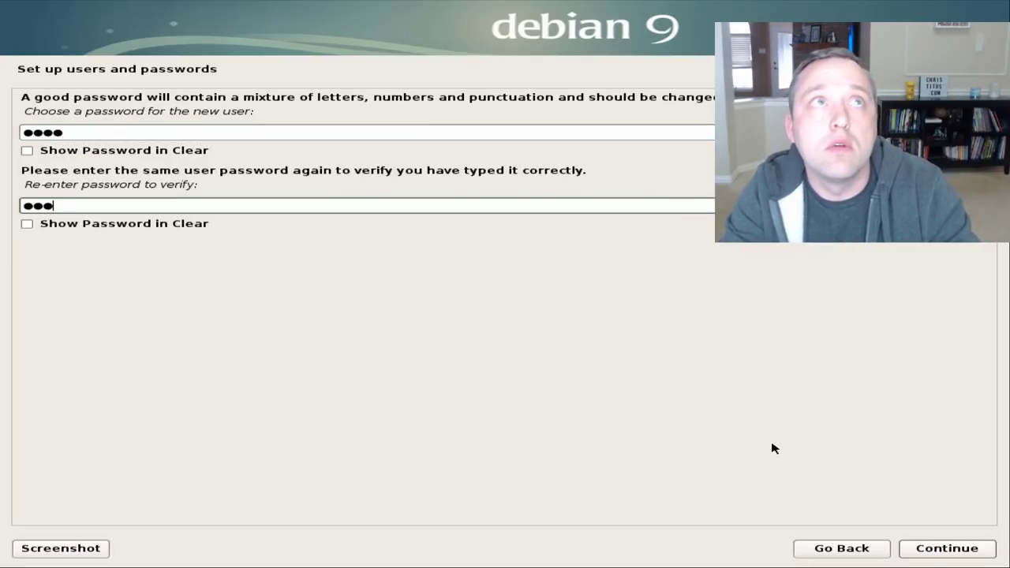
pyautogui.press('Return')
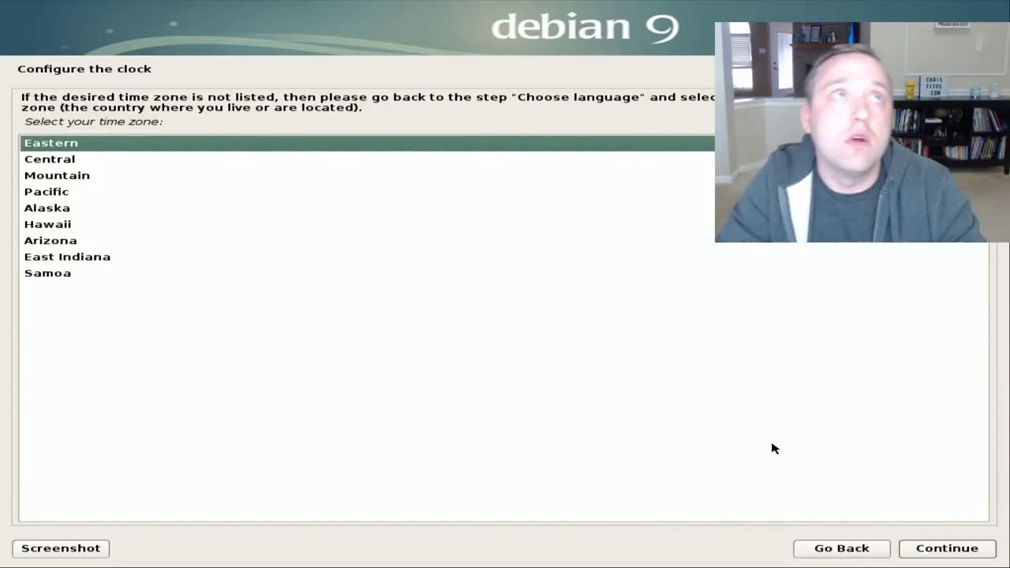
pyautogui.press('Down')
pyautogui.press('Return')
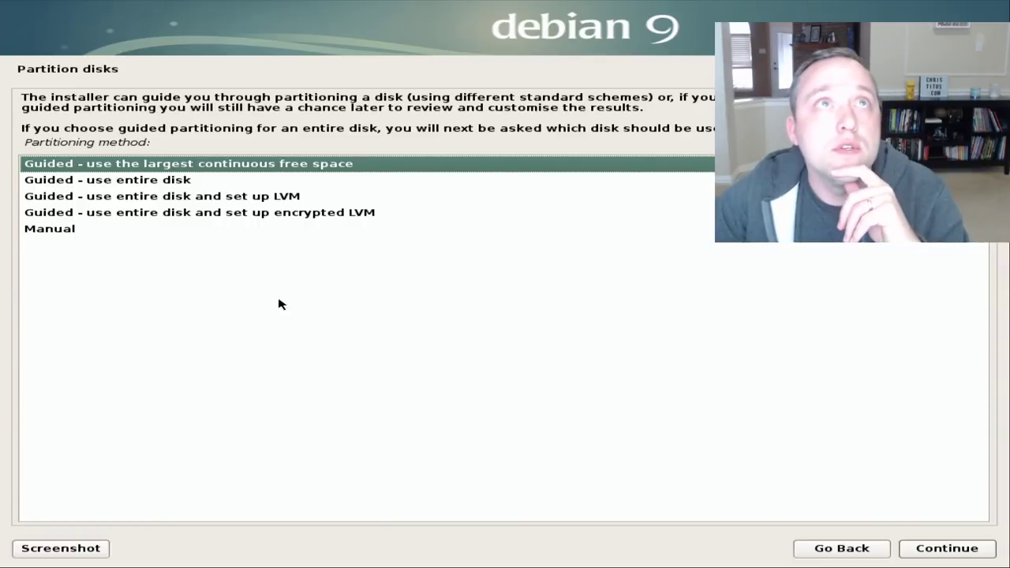
# Choose Manual partitioning and open the settings of nvme0n1 partition #2 (249.5 GB ext4).
pyautogui.click(74, 228)
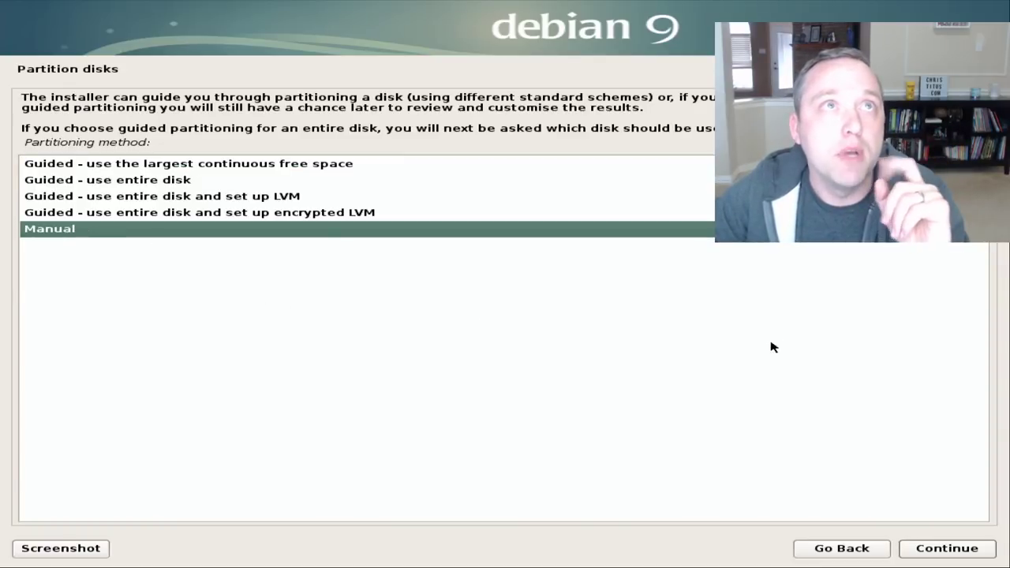
pyautogui.click(972, 553)
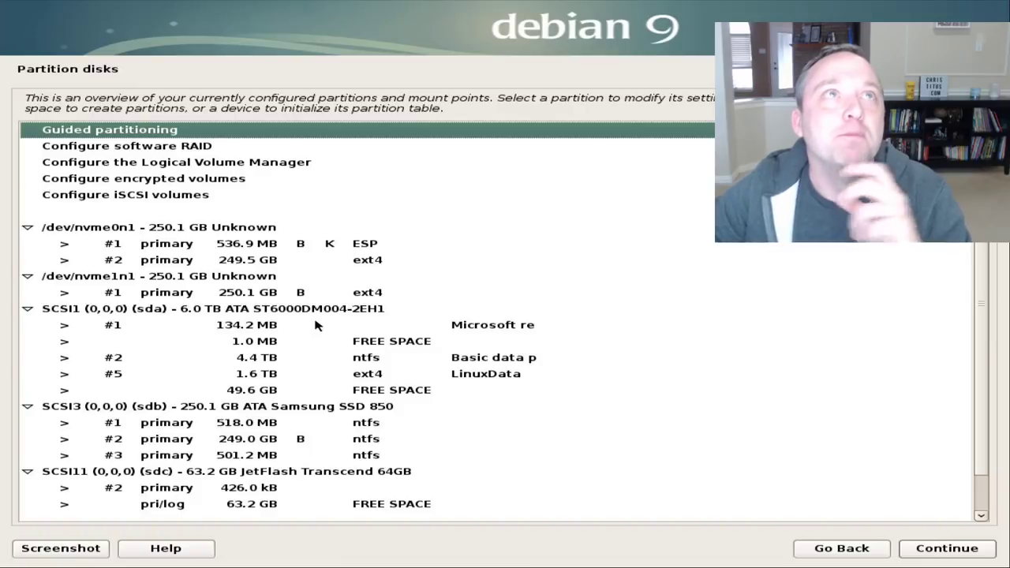
pyautogui.click(134, 261)
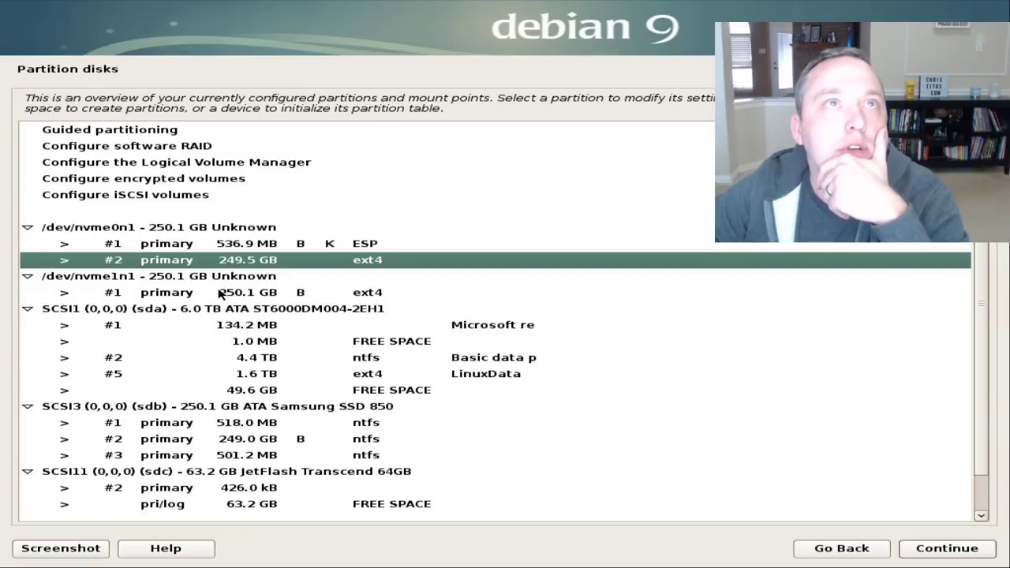
pyautogui.click(240, 248)
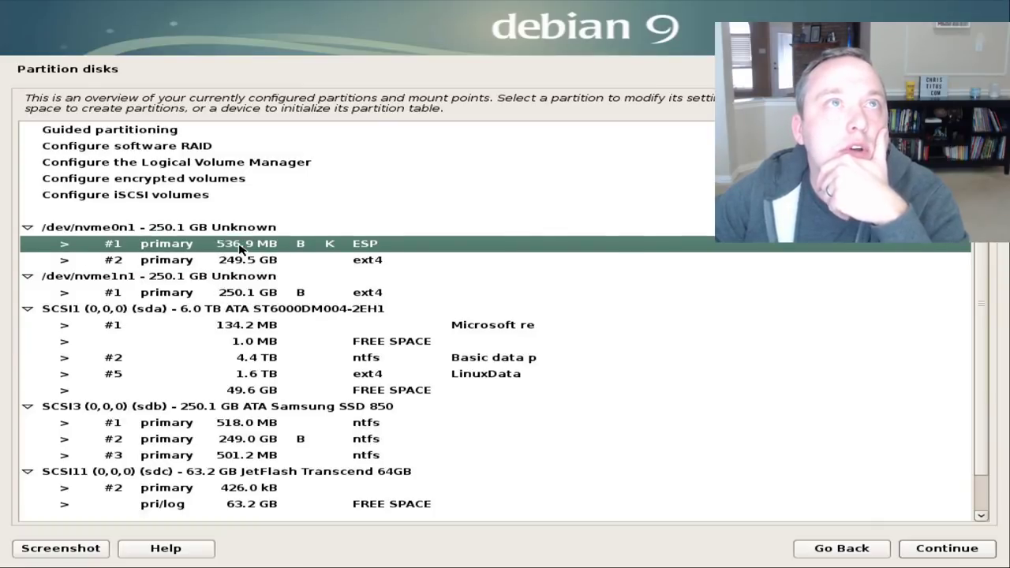
pyautogui.click(224, 263)
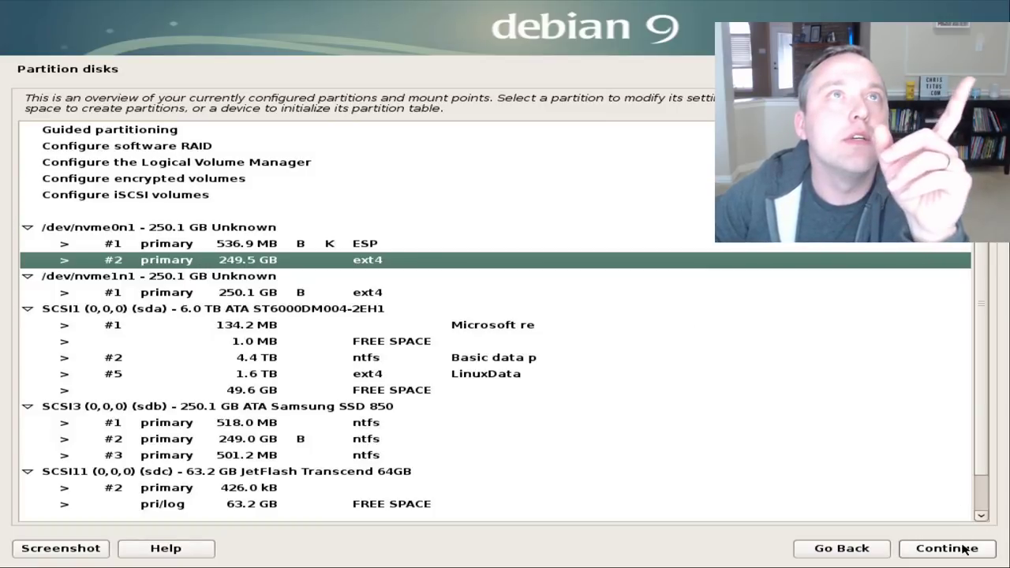
pyautogui.click(963, 550)
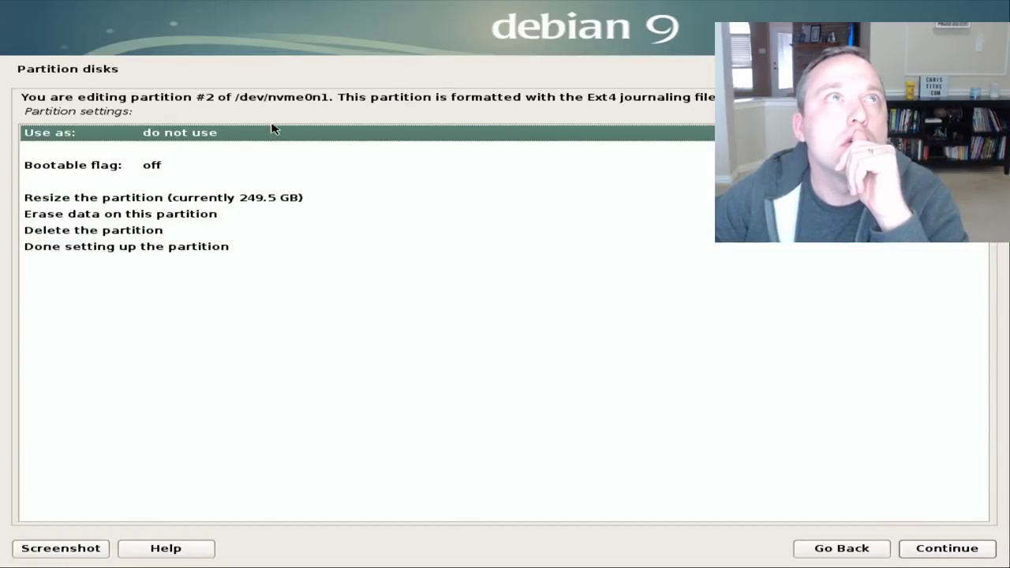
# Start wiping /dev/nvme0n1p2 with zeroes via Erase data on this partition.
pyautogui.click(105, 214)
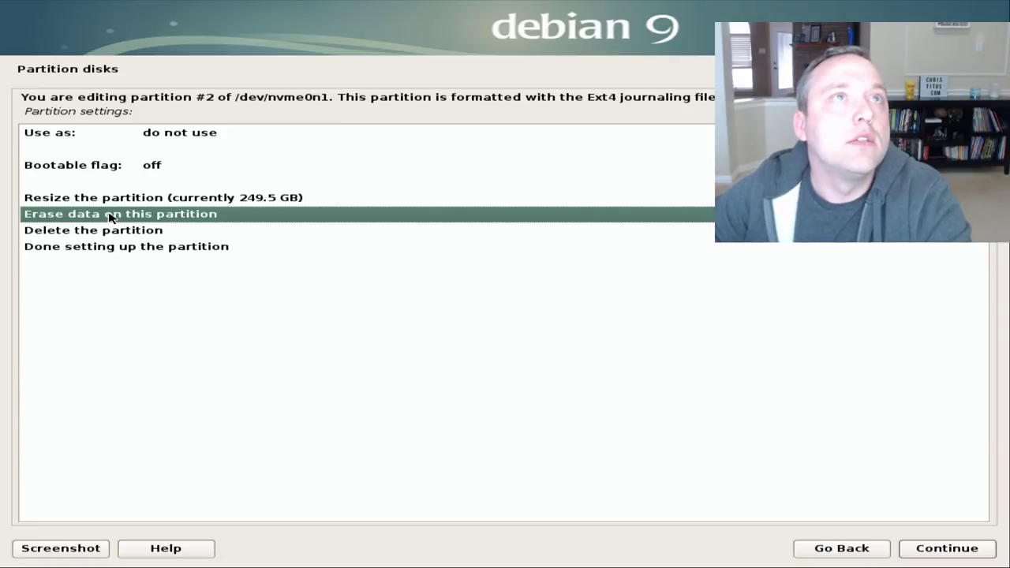
pyautogui.doubleClick(108, 220)
pyautogui.press('Down')
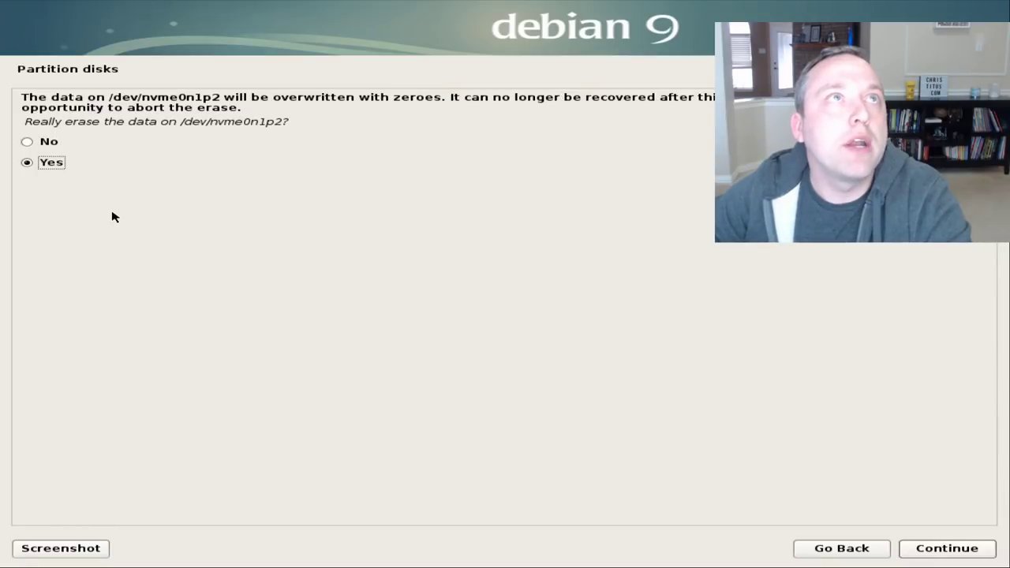
pyautogui.press('Return')
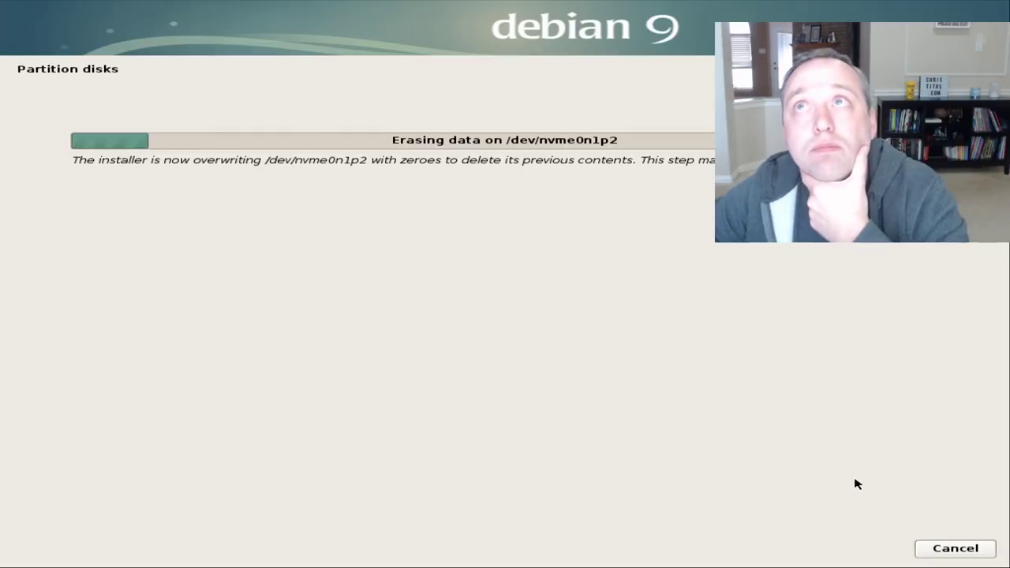
# Cancel the erase and go back to the partition overview.
pyautogui.click(952, 548)
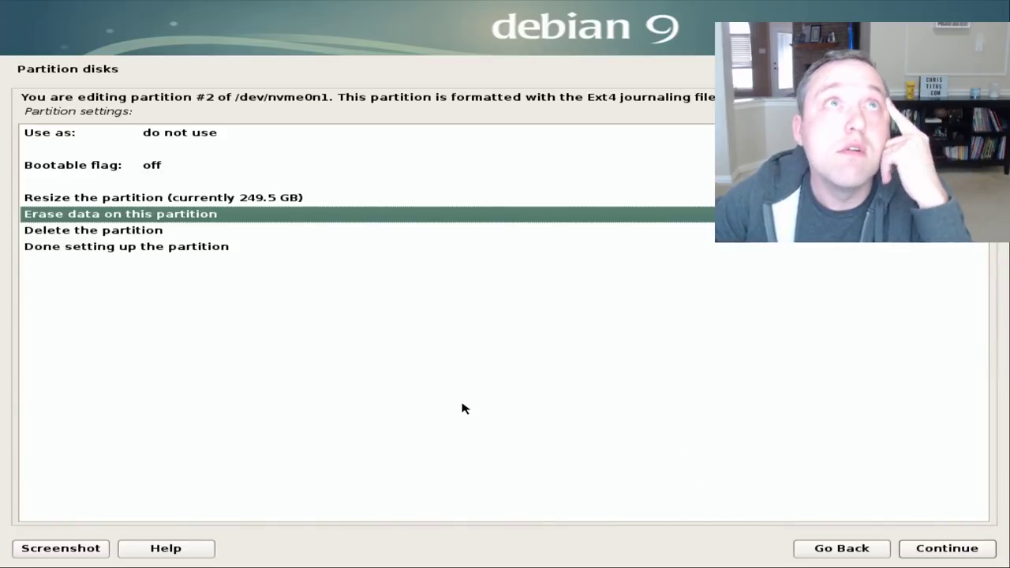
pyautogui.click(960, 546)
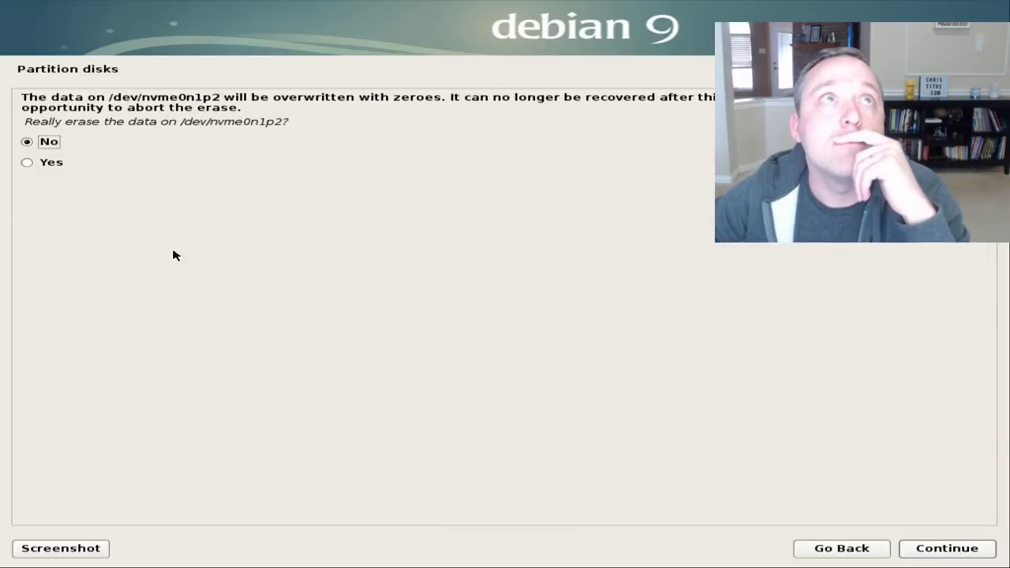
pyautogui.click(836, 547)
pyautogui.click(840, 548)
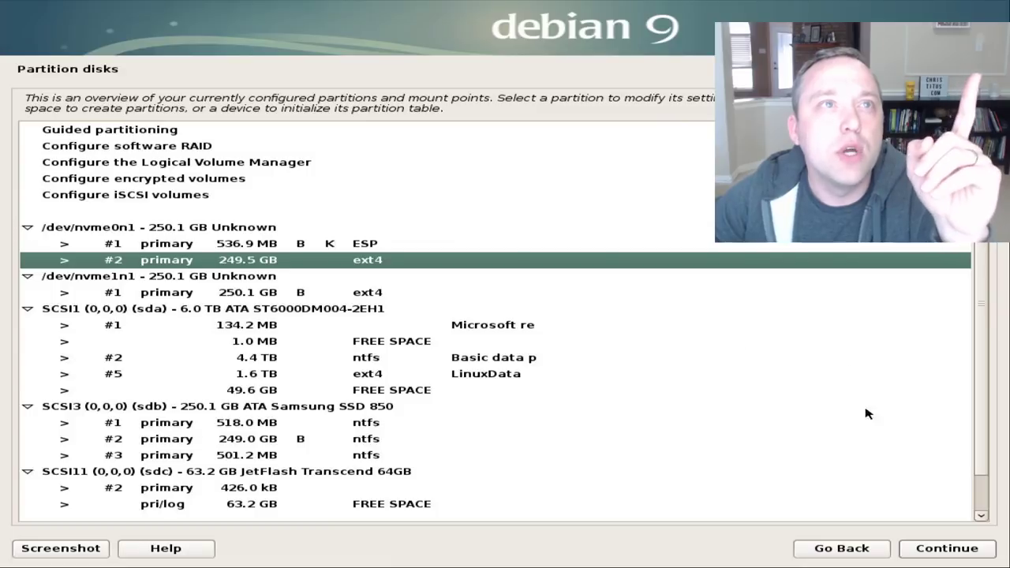
# Mark partition #2 done, attempt Finish partitioning, and dismiss the missing root file system warning.
pyautogui.click(959, 555)
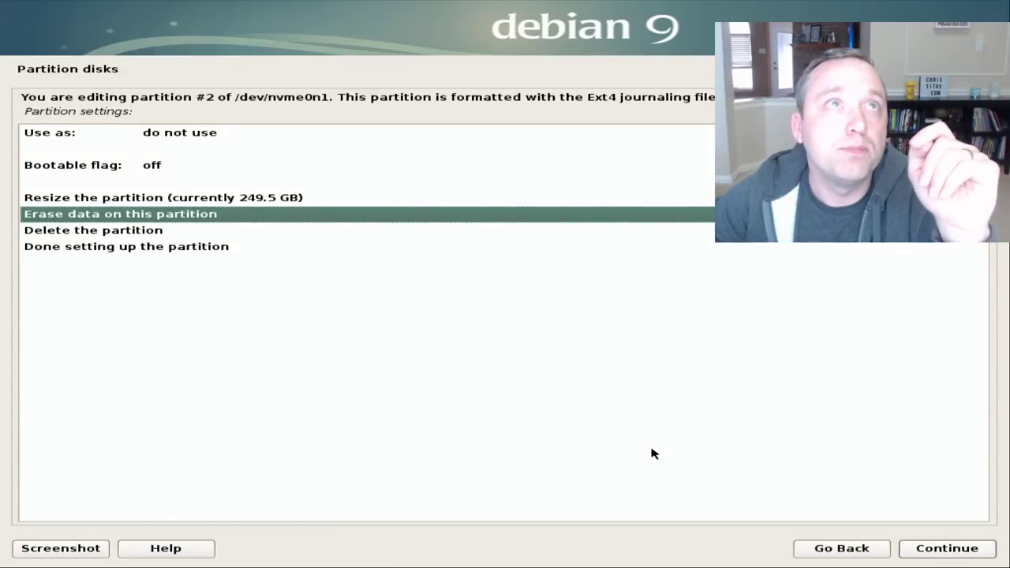
pyautogui.click(124, 247)
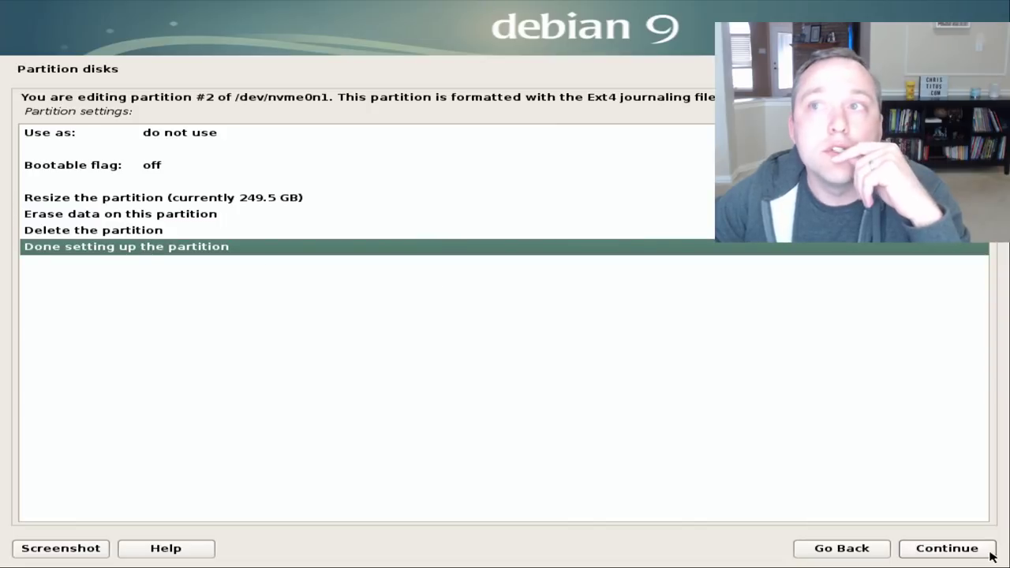
pyautogui.click(990, 555)
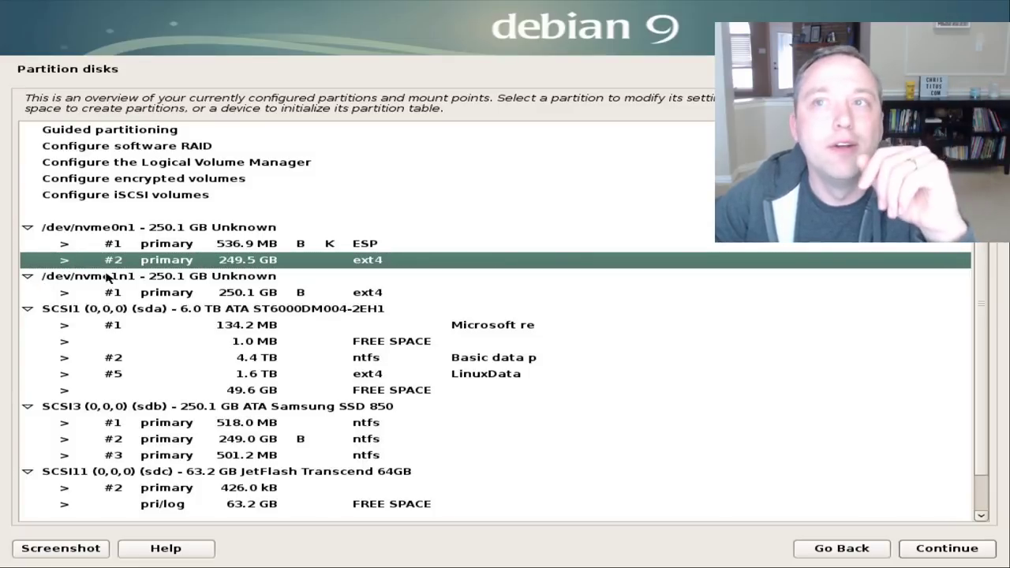
pyautogui.scroll(-1, 977, 479)
pyautogui.click(982, 515)
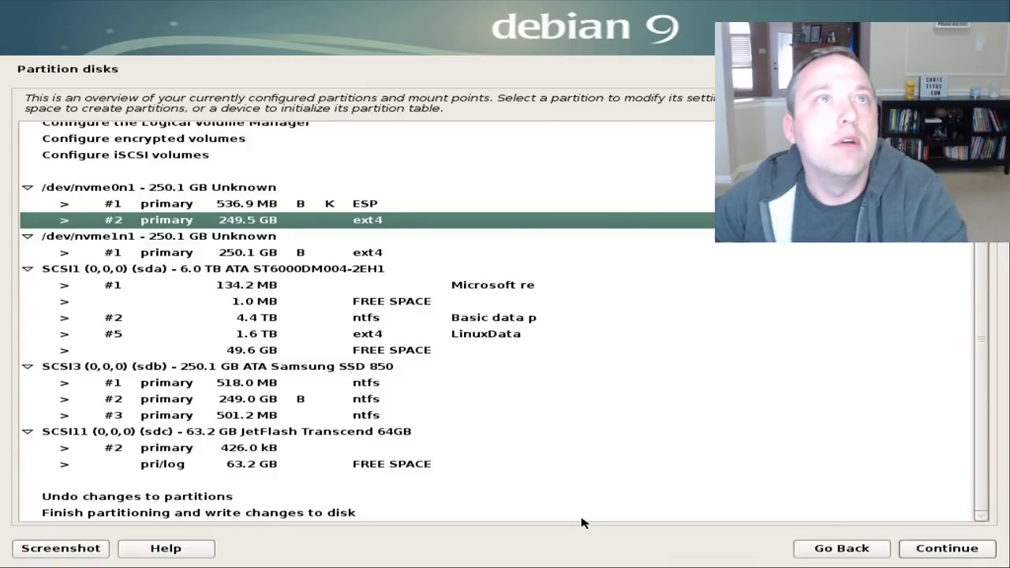
pyautogui.press('Down')
pyautogui.press('Down')
pyautogui.press('Down')
pyautogui.press('Down')
pyautogui.press('Down')
pyautogui.press('Down')
pyautogui.press('Down')
pyautogui.press('Down')
pyautogui.press('Down')
pyautogui.press('Down')
pyautogui.press('Down')
pyautogui.press('Down')
pyautogui.press('Down')
pyautogui.press('Down')
pyautogui.press('Down')
pyautogui.press('Down')
pyautogui.press('Down')
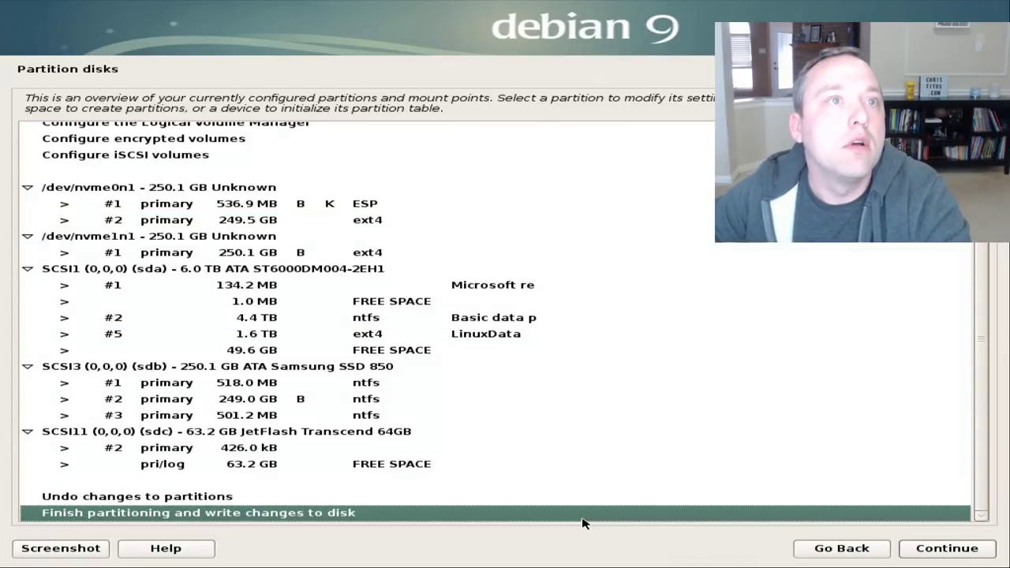
pyautogui.press('Return')
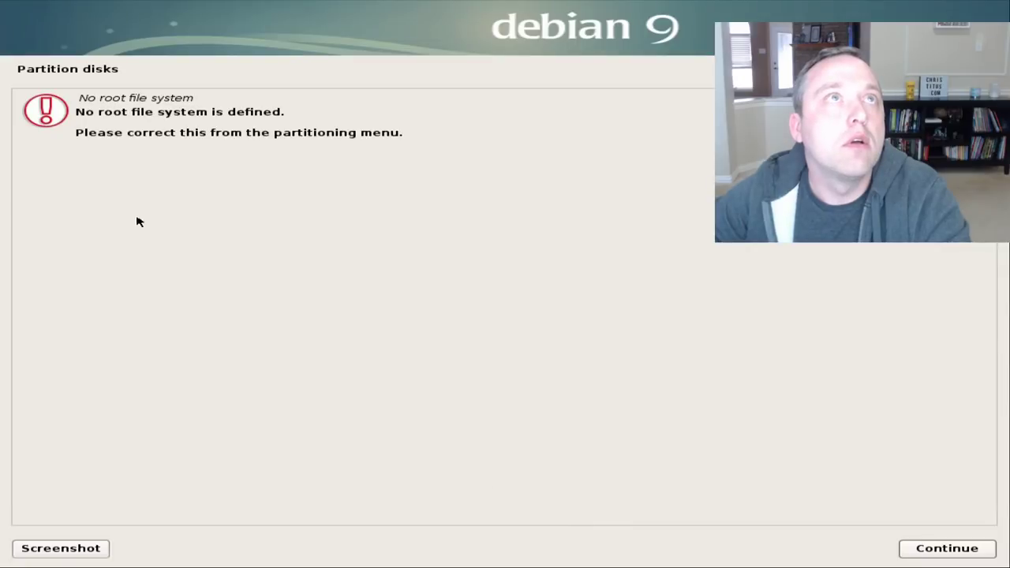
pyautogui.click(976, 548)
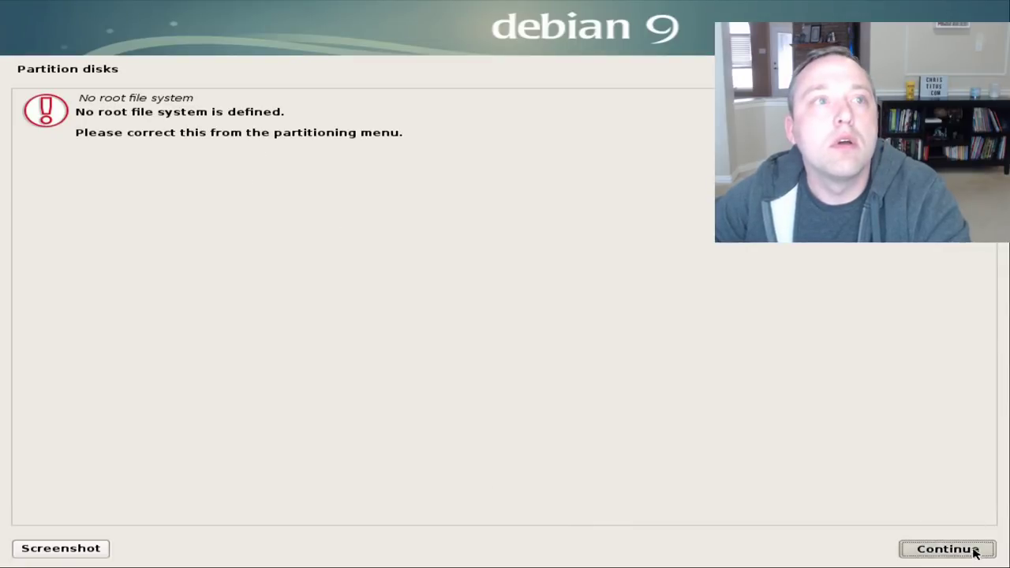
# Reopen nvme0n1 partition #2 settings and open its 'Use as' file system list.
pyautogui.click(79, 222)
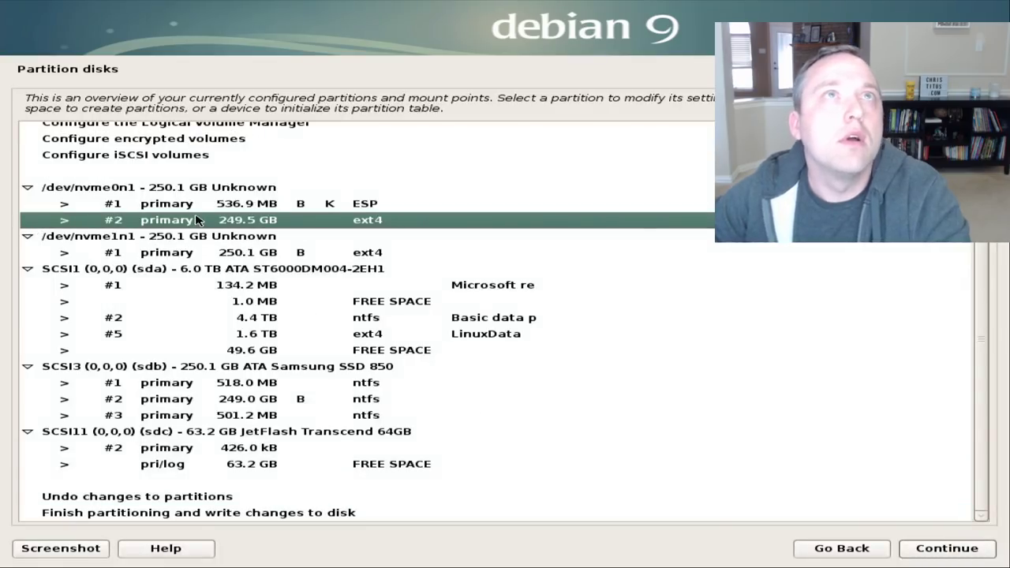
pyautogui.scroll(2, 454, 407)
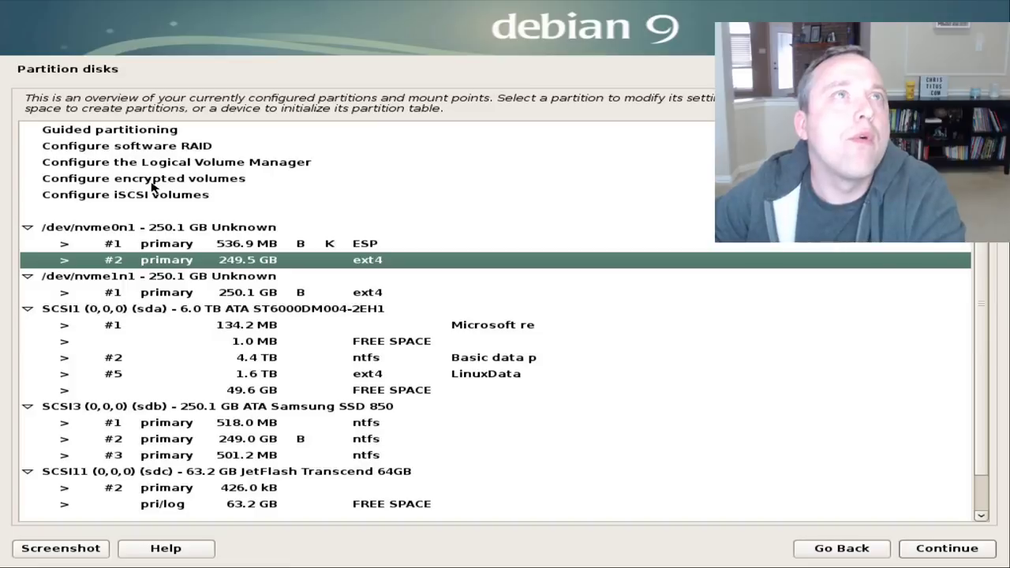
pyautogui.press('Return')
pyautogui.press('Up')
pyautogui.press('Up')
pyautogui.press('Up')
pyautogui.press('Up')
pyautogui.press('Up')
pyautogui.press('Up')
pyautogui.press('Up')
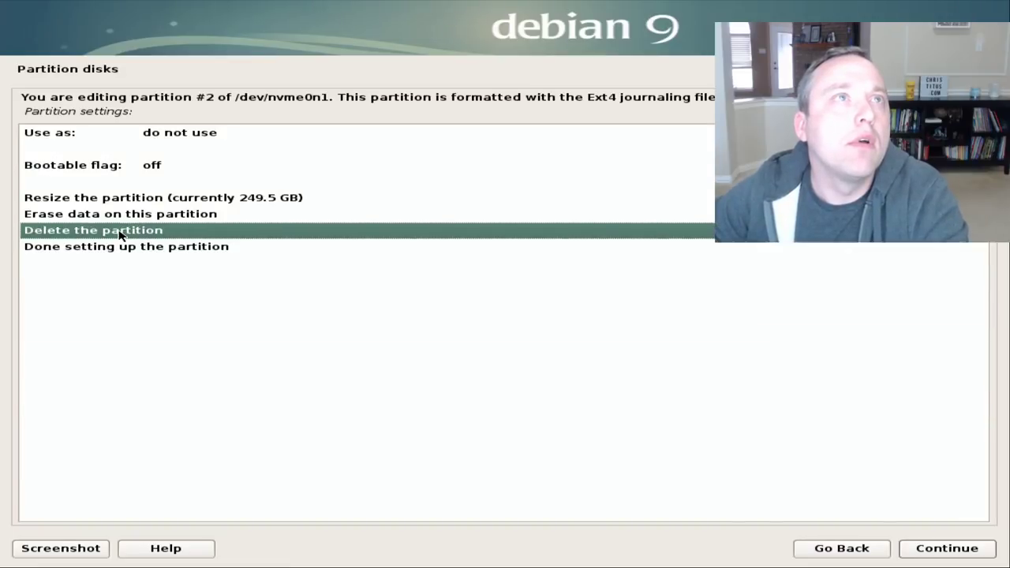
pyautogui.press('Return')
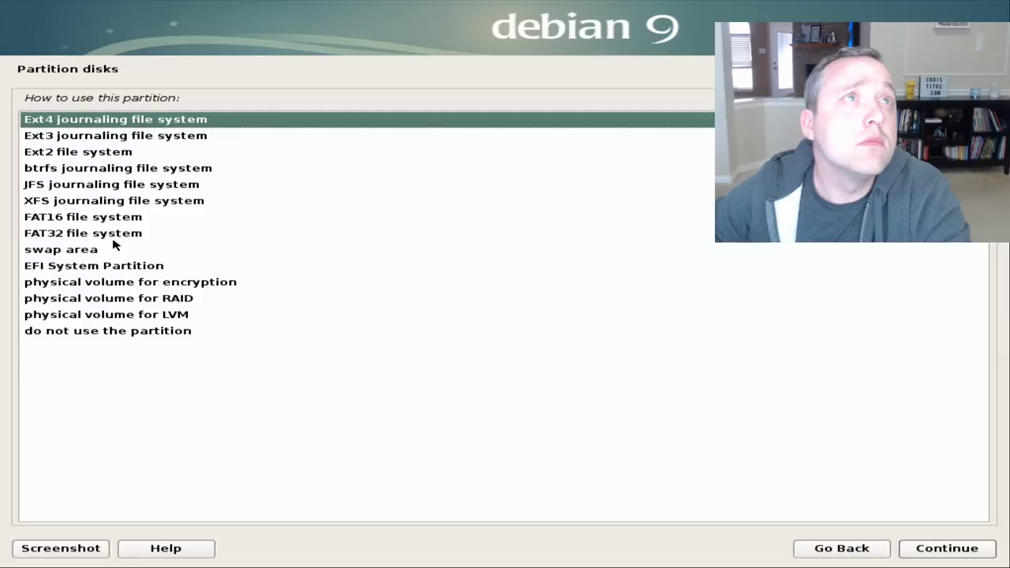
# Set partition #2 to Ext4 journaling file system mounted at / (root file system).
pyautogui.press('Return')
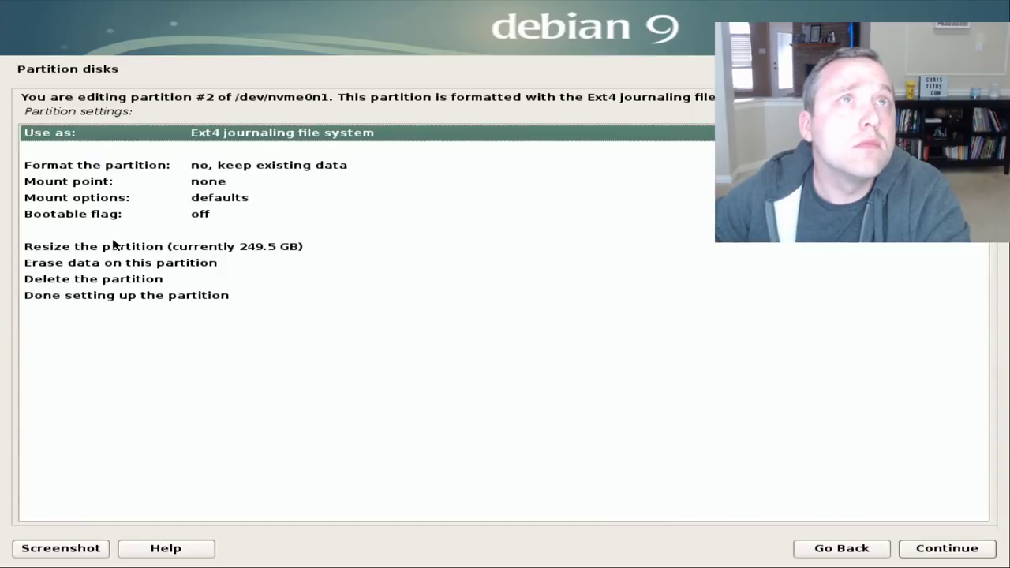
pyautogui.press('Down')
pyautogui.press('Down')
pyautogui.press('Return')
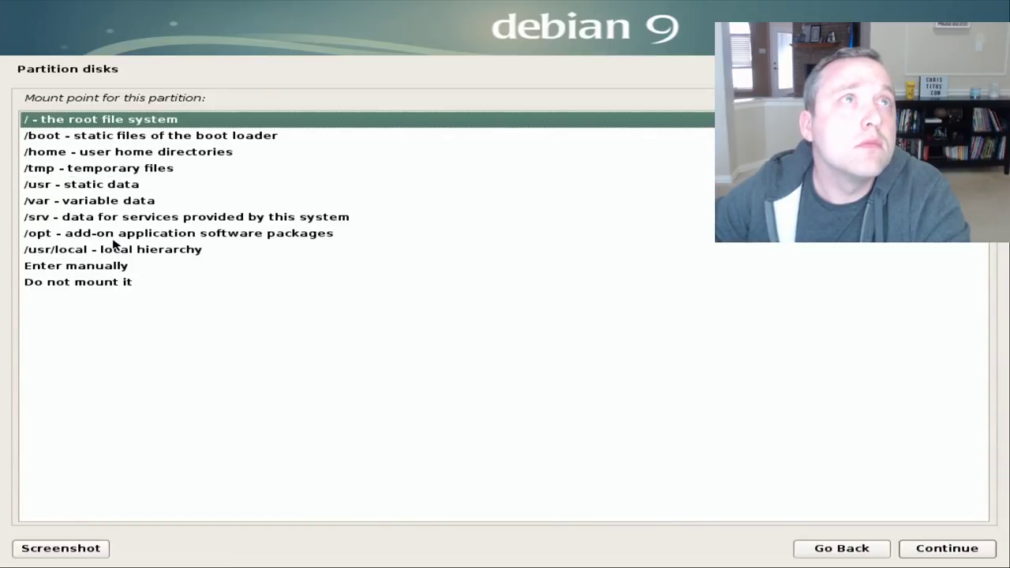
pyautogui.press('Return')
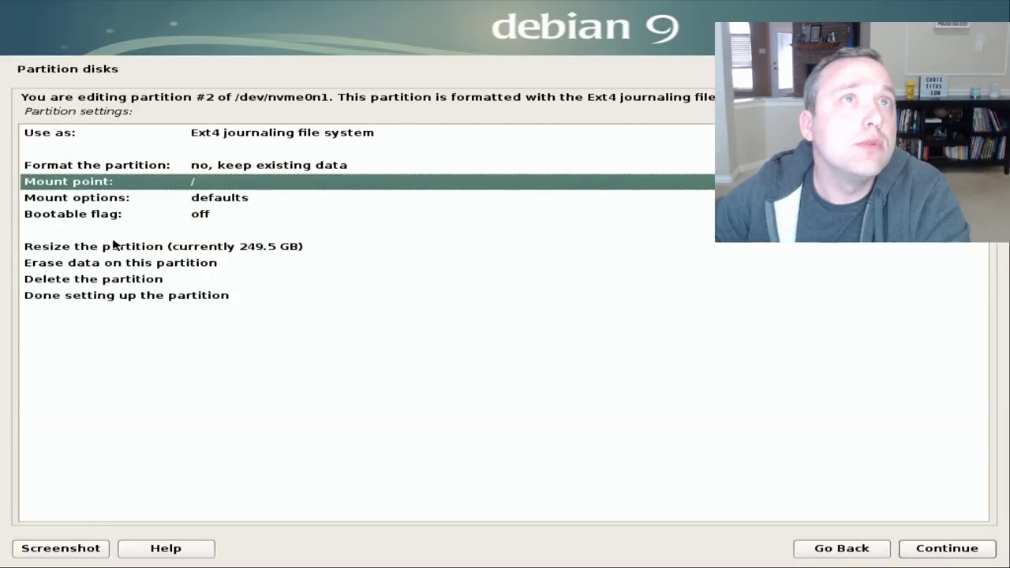
pyautogui.press('Down')
pyautogui.press('Down')
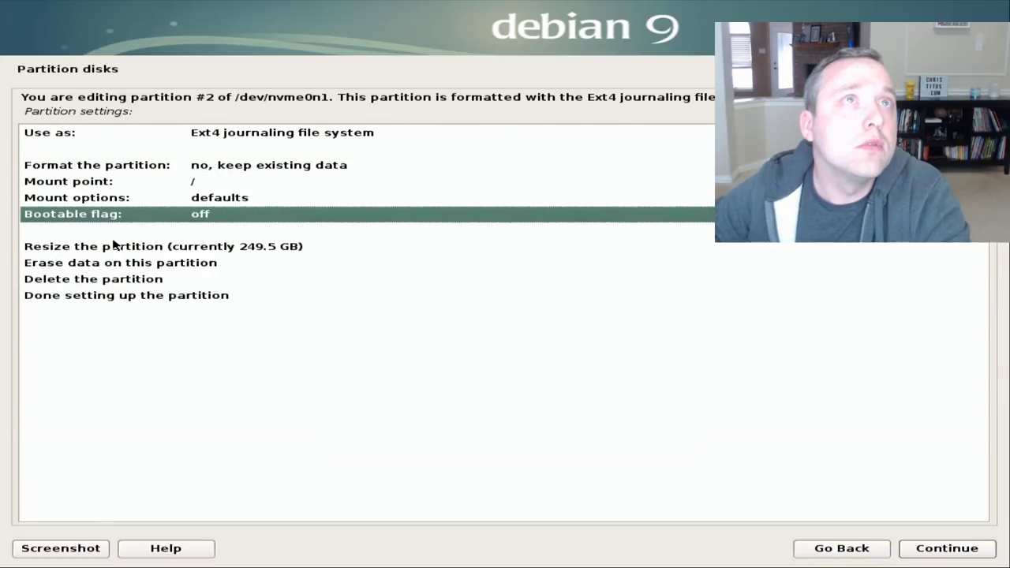
pyautogui.press('Down')
pyautogui.press('Down')
pyautogui.press('Down')
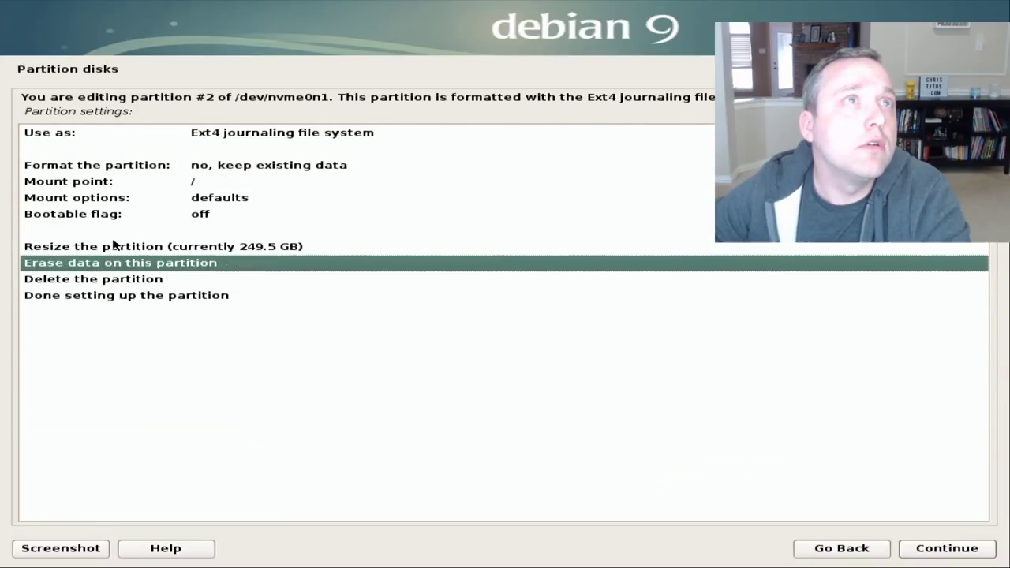
pyautogui.press('Down')
pyautogui.press('Down')
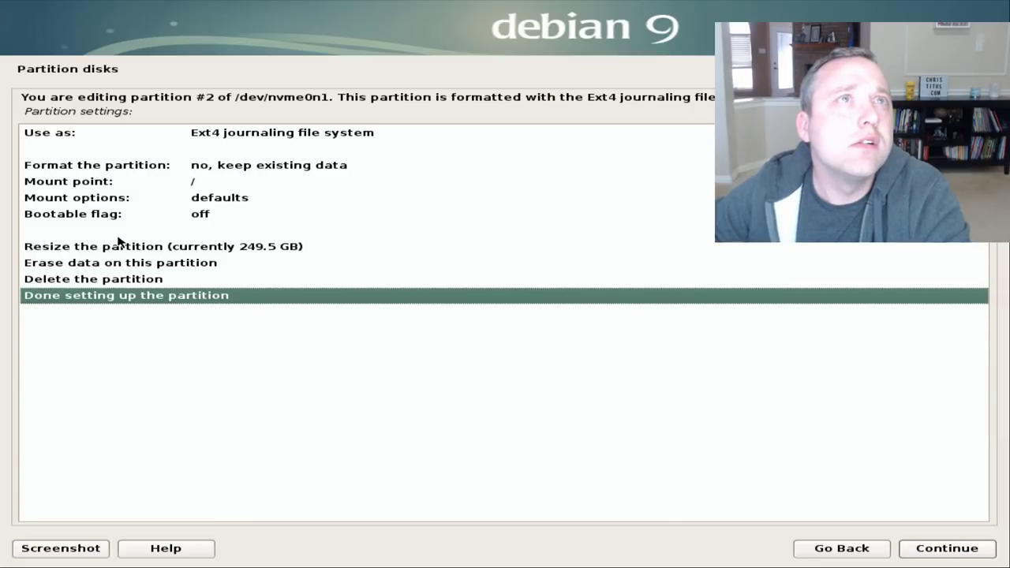
pyautogui.press('Up')
pyautogui.press('Up')
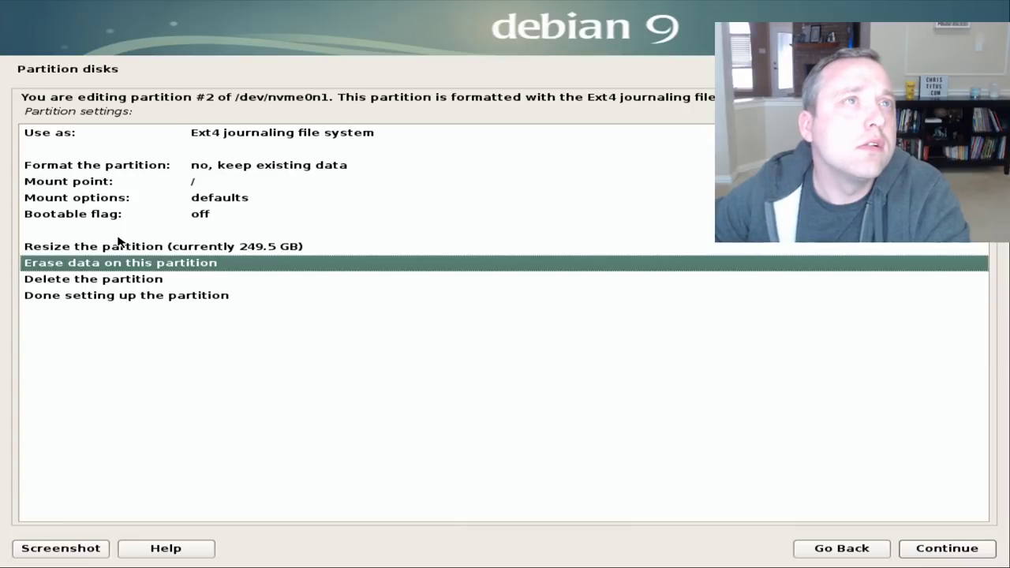
pyautogui.press('Return')
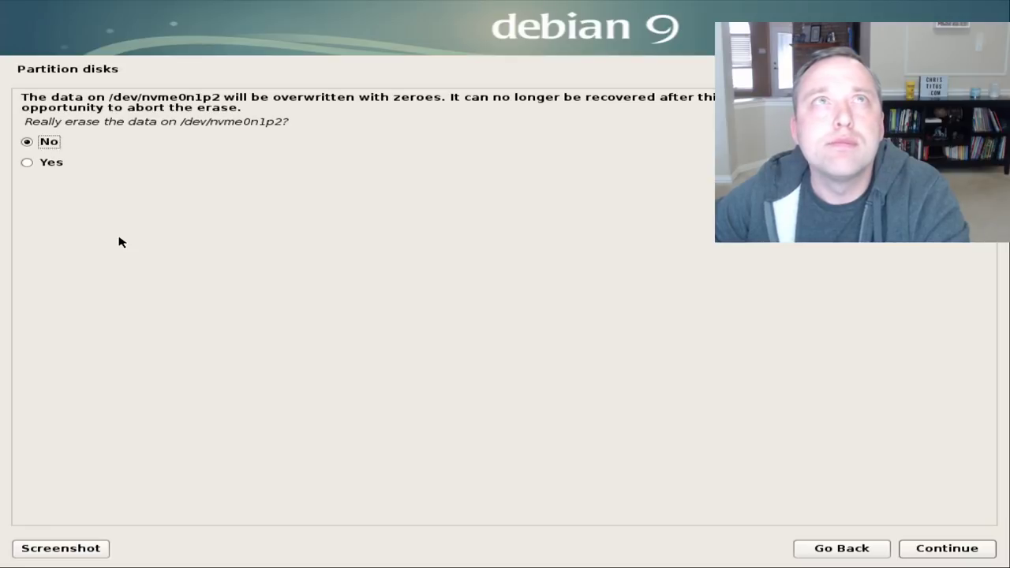
pyautogui.press('Return')
pyautogui.press('Down')
pyautogui.press('Down')
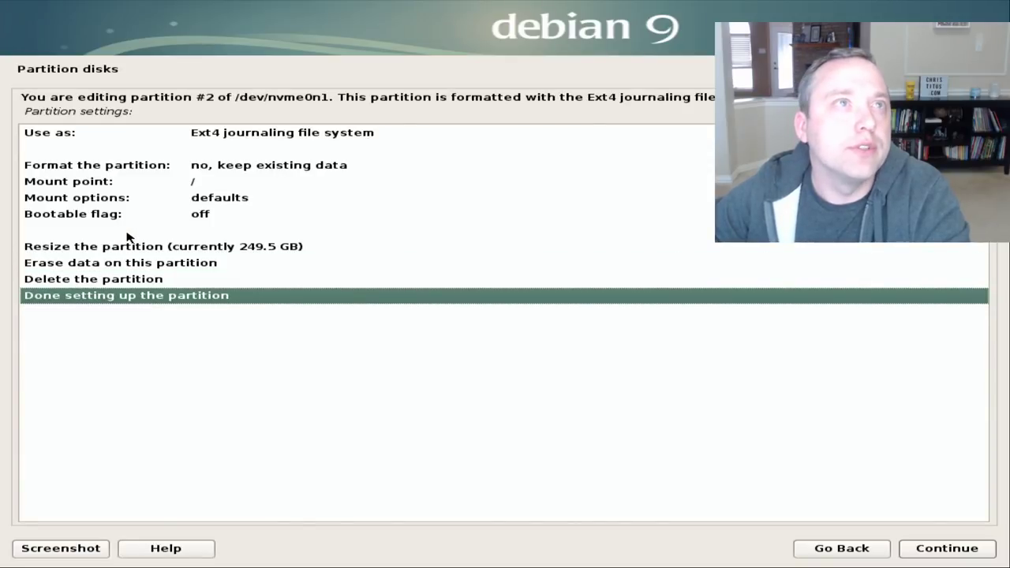
pyautogui.press('Up')
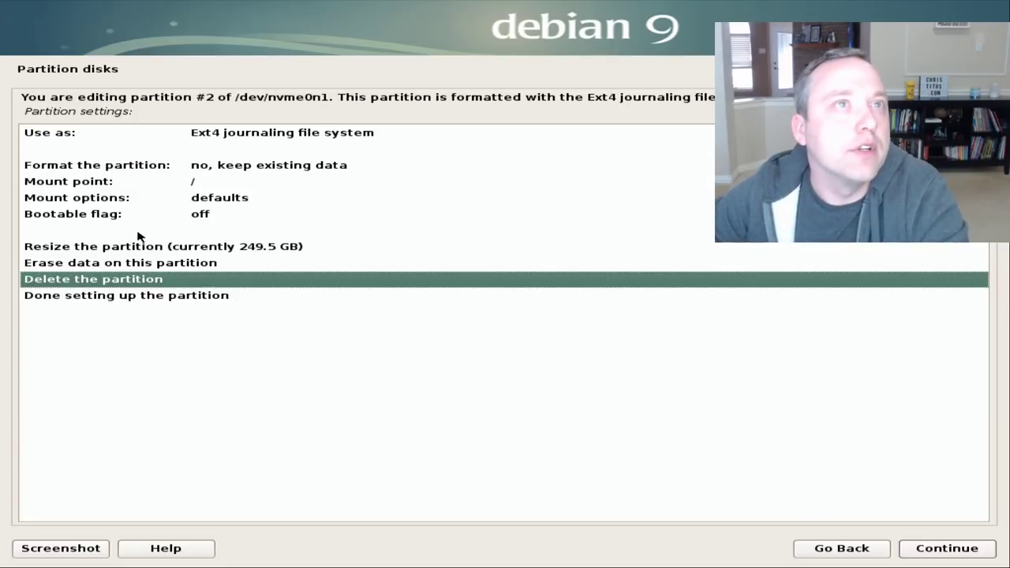
pyautogui.press('Down')
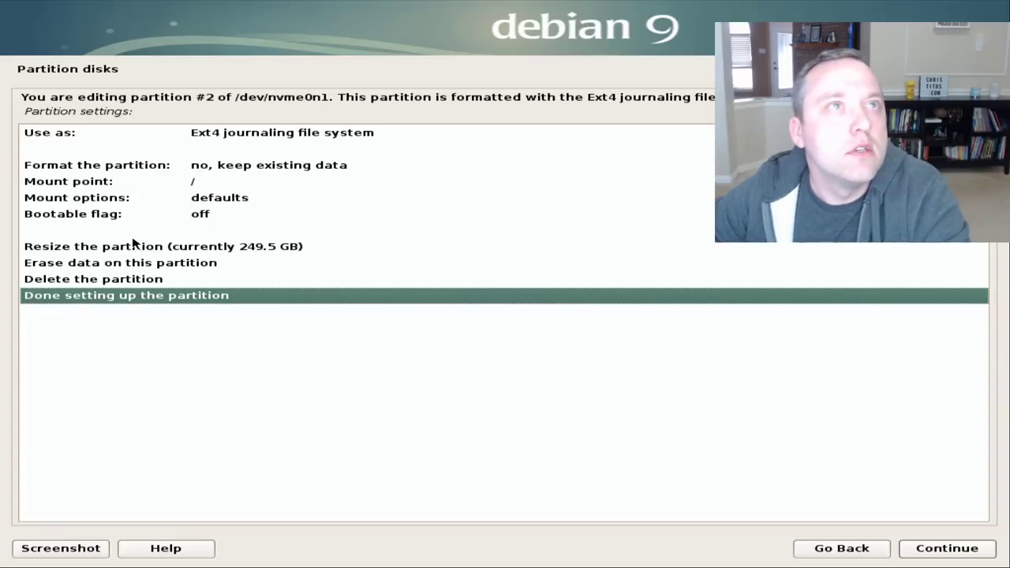
pyautogui.press('Up')
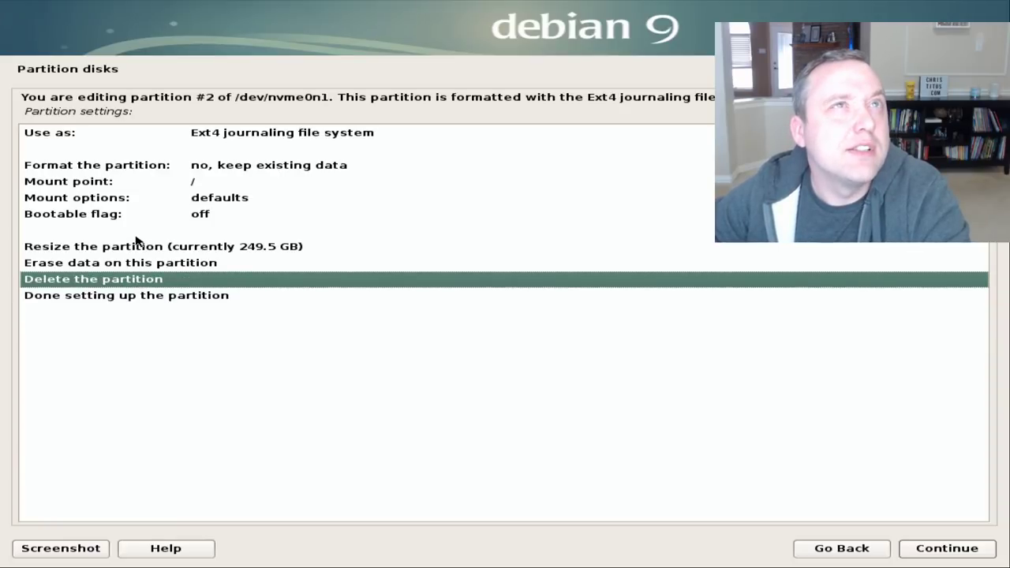
pyautogui.press('Up')
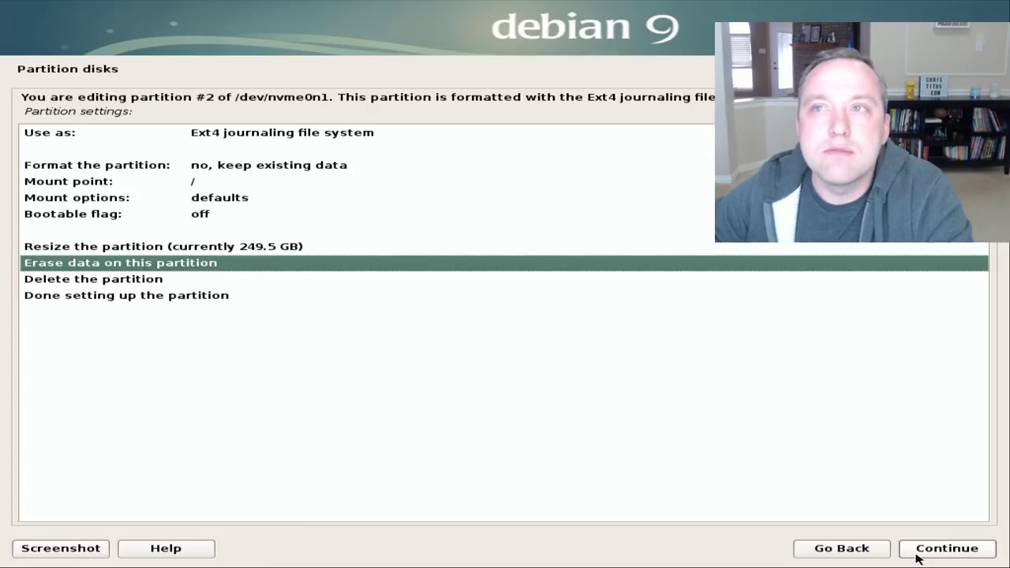
# Start zero-wiping /dev/nvme0n1p2 with Erase data on this partition.
pyautogui.press('Down')
pyautogui.press('Down')
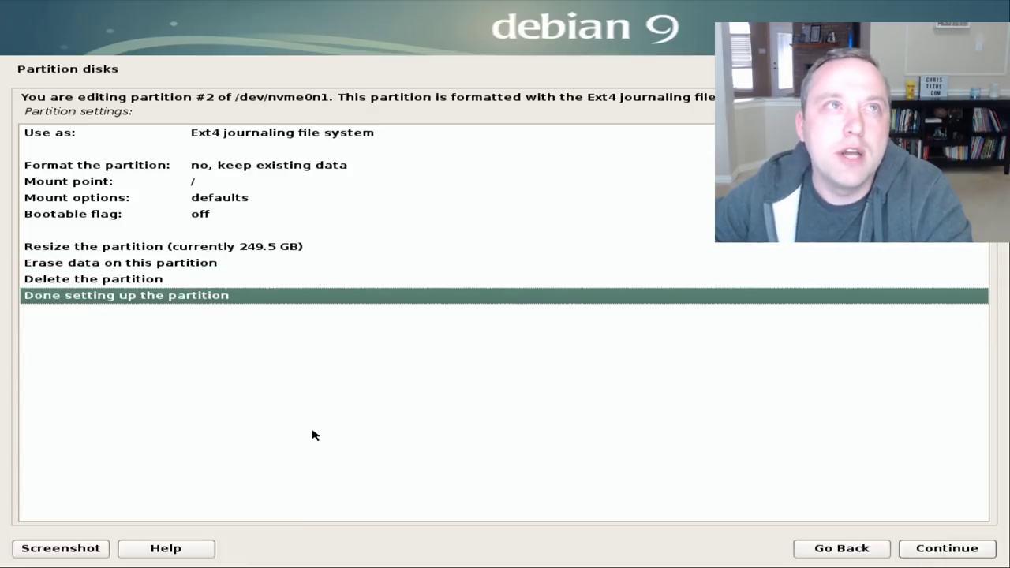
pyautogui.press('Up')
pyautogui.press('Up')
pyautogui.press('Return')
pyautogui.press('Down')
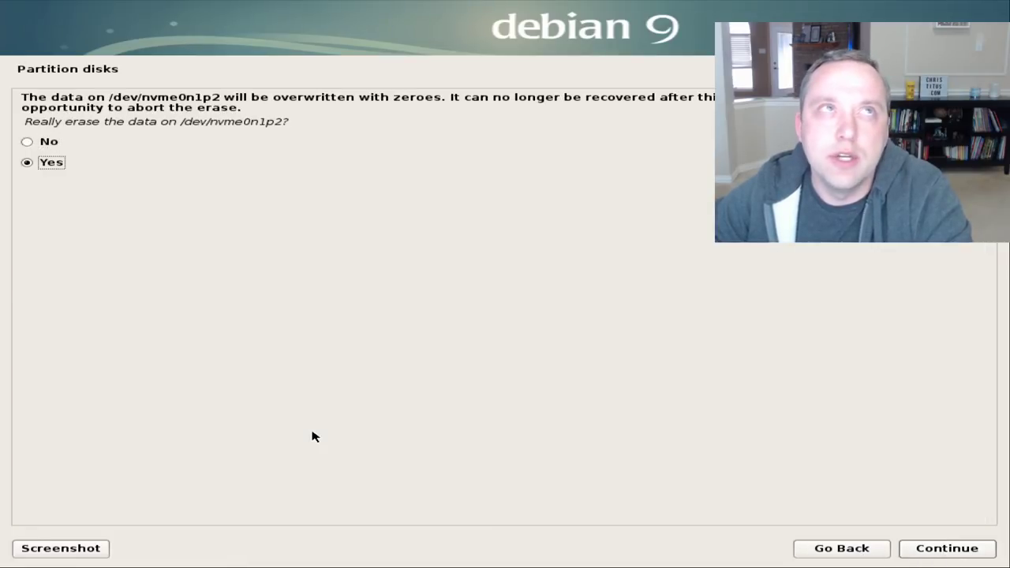
pyautogui.press('Return')
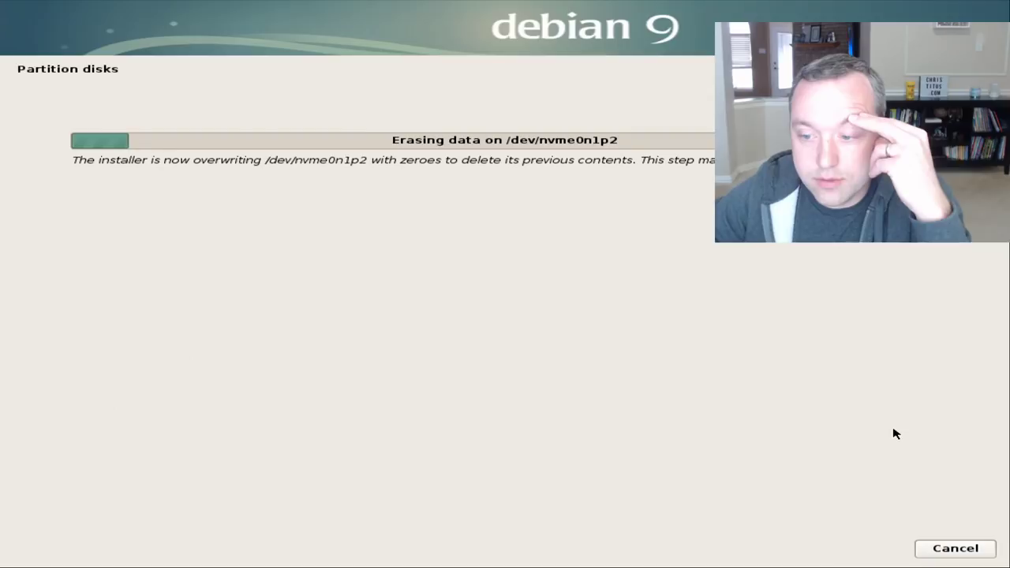
# Cancel the wipe and choose Done setting up the partition.
pyautogui.click(935, 546)
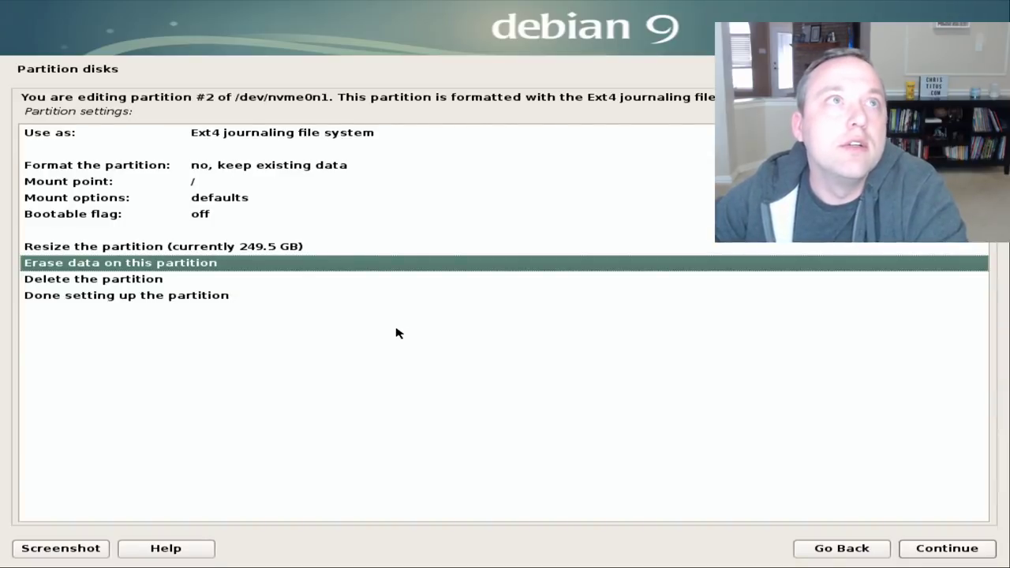
pyautogui.press('Down')
pyautogui.press('Down')
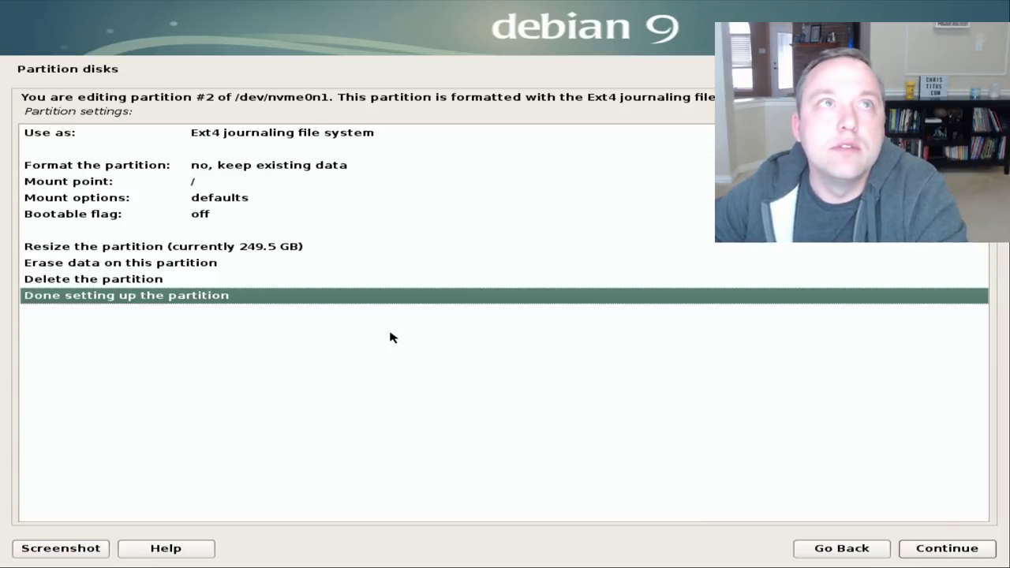
pyautogui.press('Return')
pyautogui.press('Up')
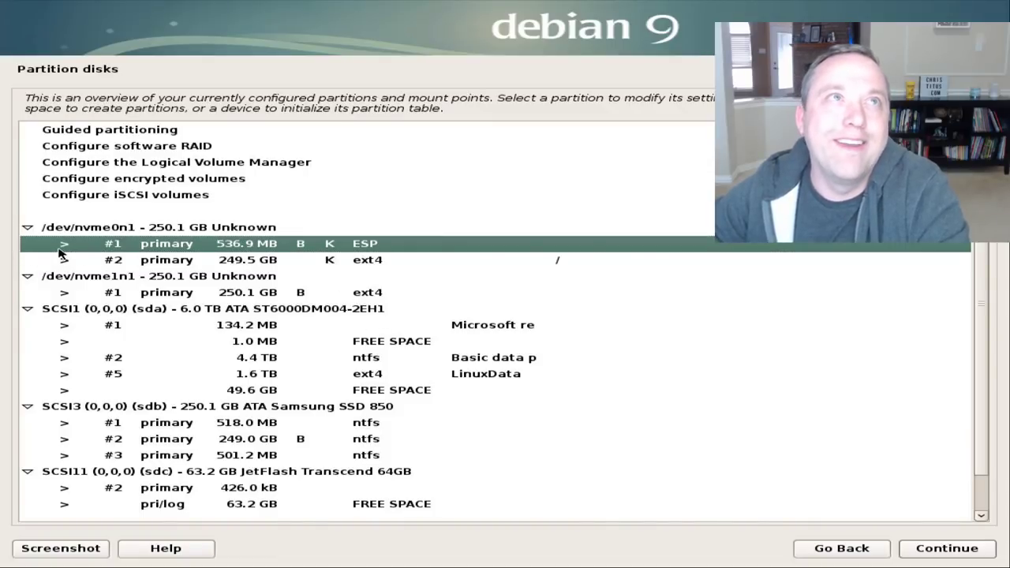
# Open partition #1's usage types, then back out to the partition overview.
pyautogui.click(944, 548)
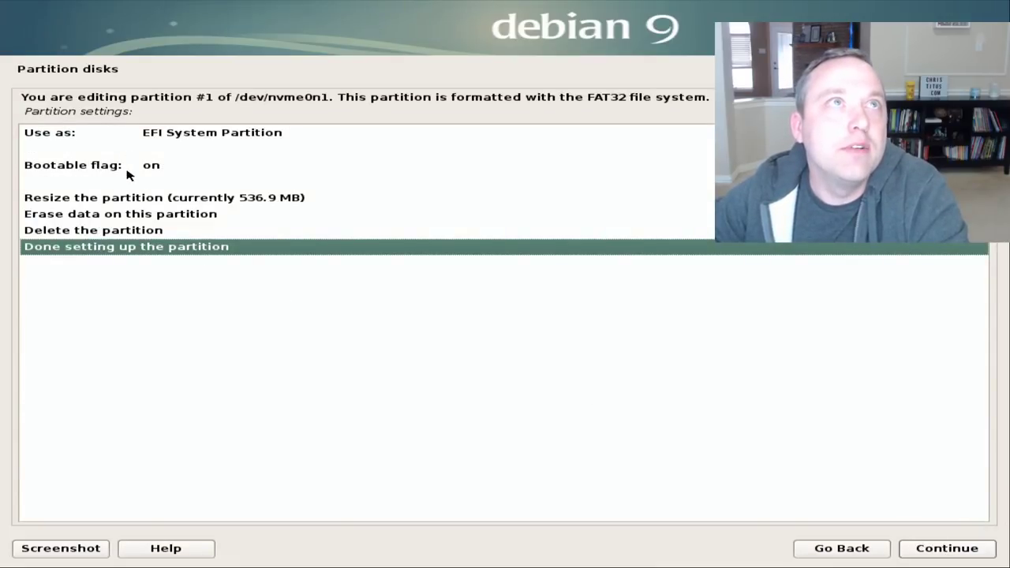
pyautogui.press('Up')
pyautogui.press('Up')
pyautogui.press('Up')
pyautogui.press('Up')
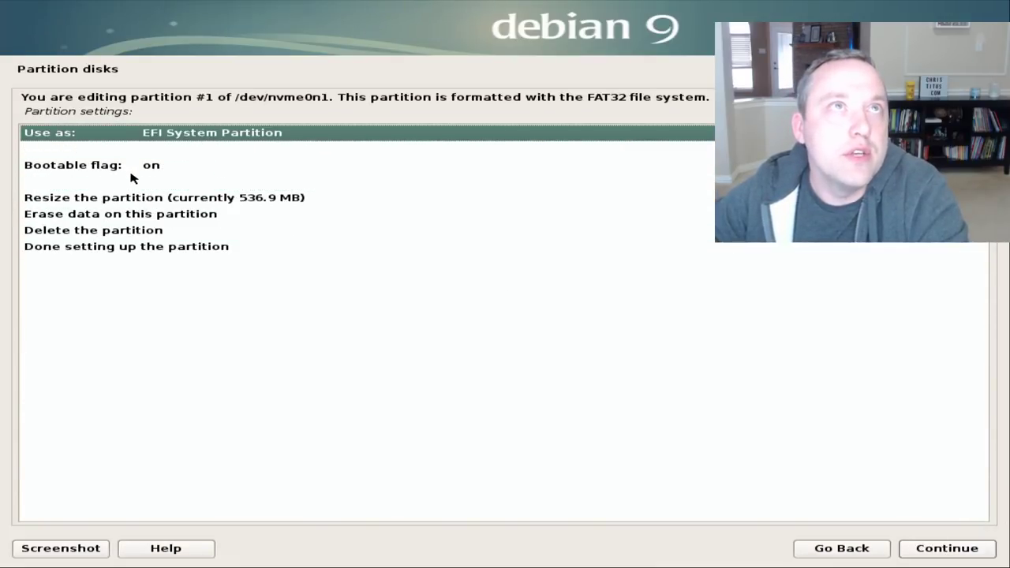
pyautogui.press('Return')
pyautogui.press('Return')
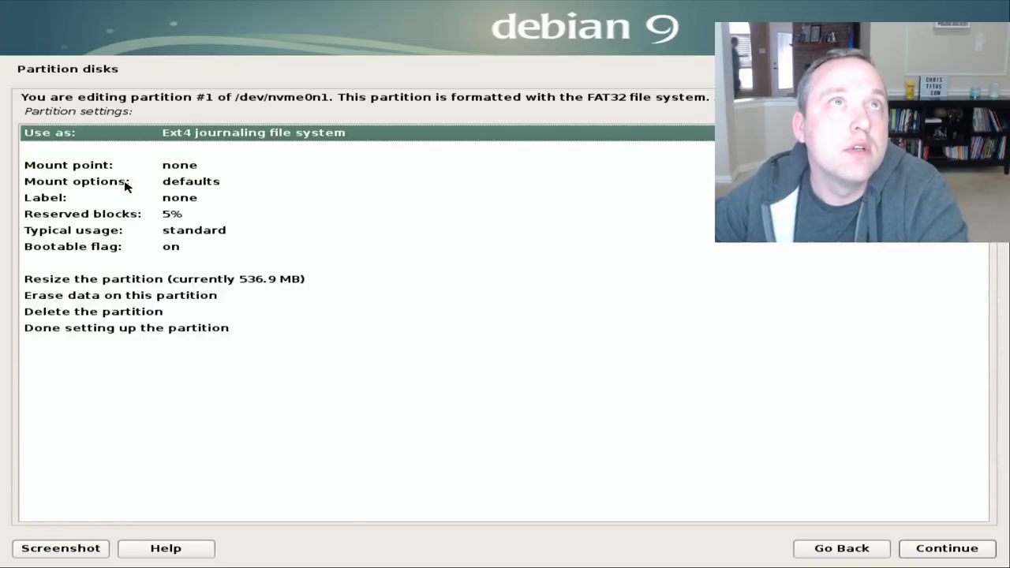
pyautogui.click(855, 555)
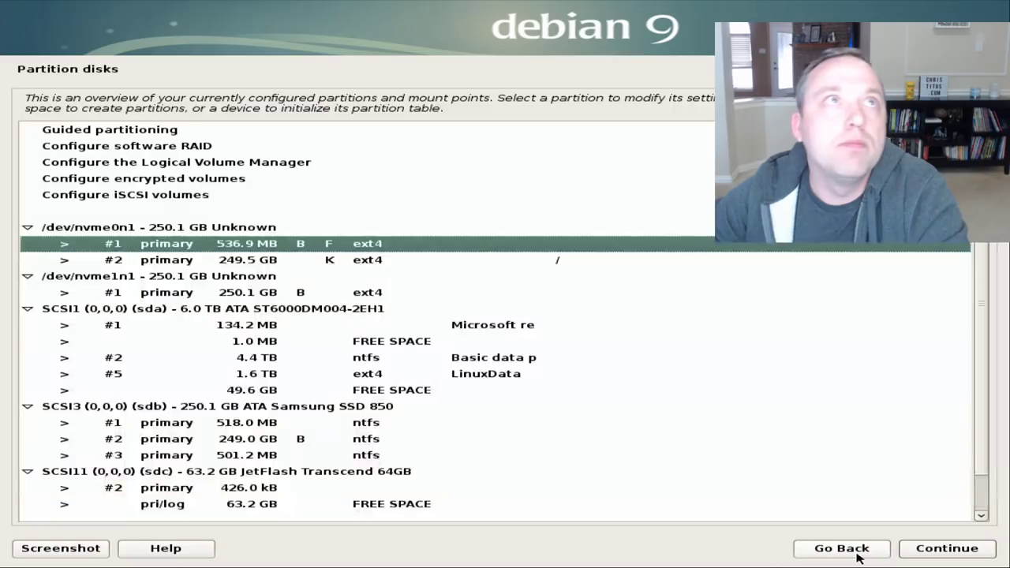
# Set nvme0n1 partition #1 to EFI System Partition and finish its setup.
pyautogui.press('Return')
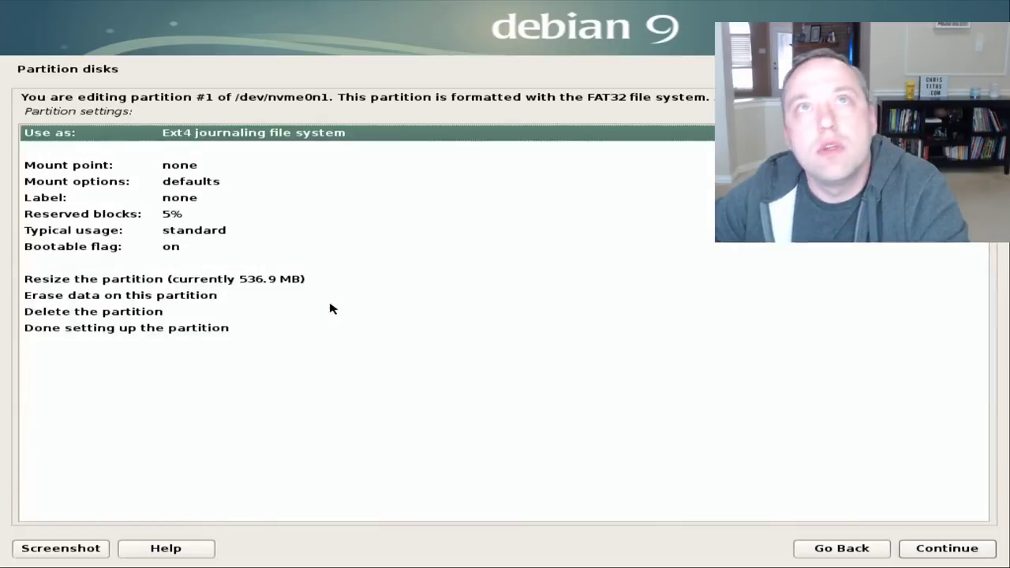
pyautogui.press('Return')
pyautogui.press('Down')
pyautogui.press('Down')
pyautogui.press('Down')
pyautogui.press('Down')
pyautogui.press('Down')
pyautogui.press('Down')
pyautogui.press('Down')
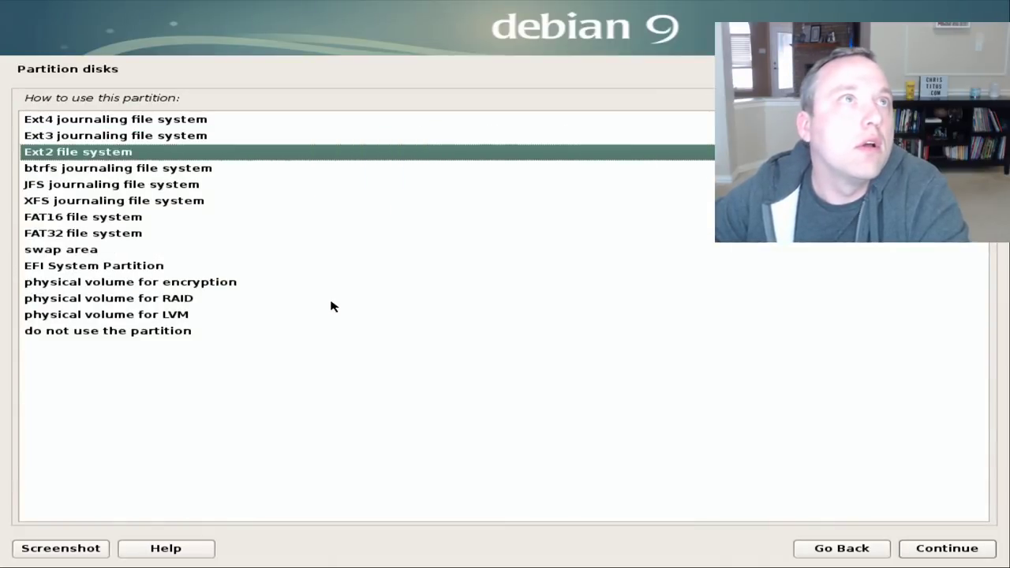
pyautogui.press('Up')
pyautogui.press('Down')
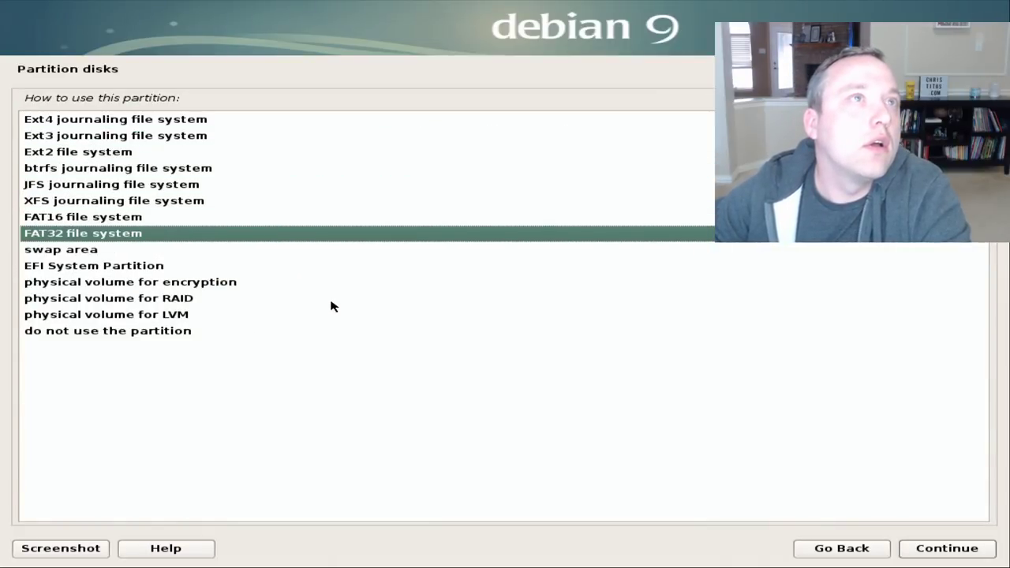
pyautogui.press('Down')
pyautogui.press('Down')
pyautogui.press('Return')
pyautogui.press('Down')
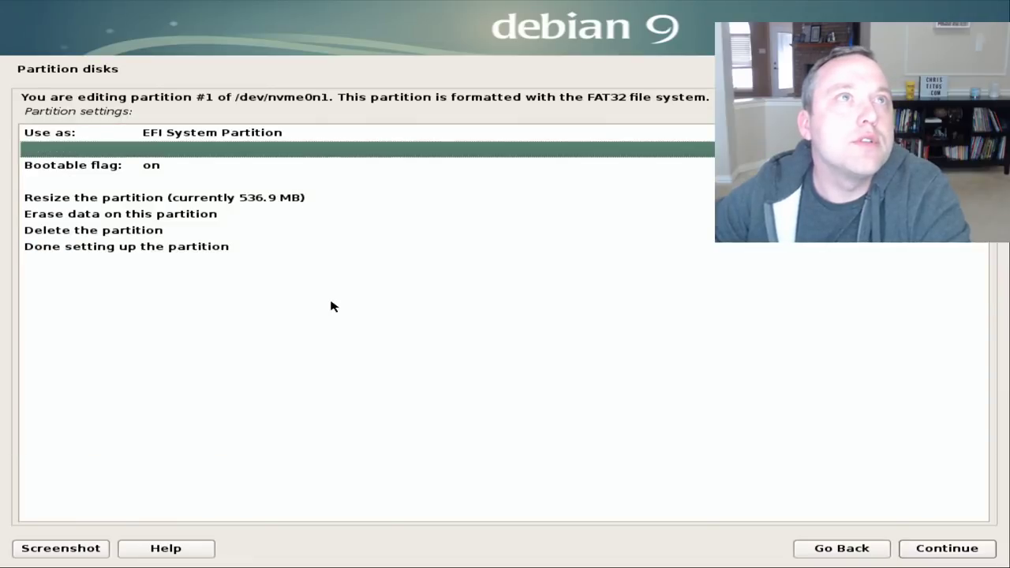
pyautogui.press('Down')
pyautogui.press('Down')
pyautogui.press('Down')
pyautogui.press('Down')
pyautogui.press('Down')
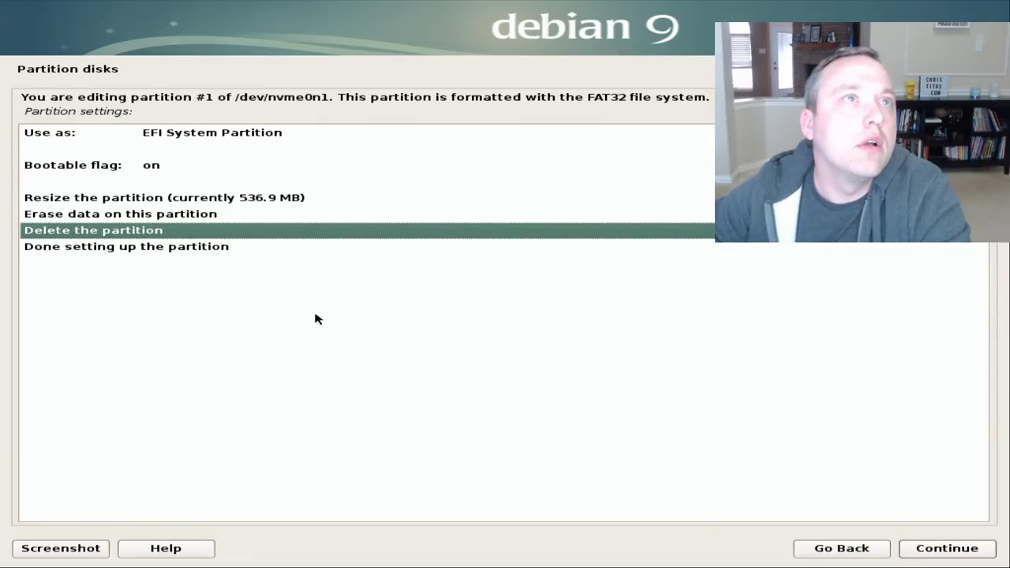
pyautogui.press('Down')
pyautogui.press('Return')
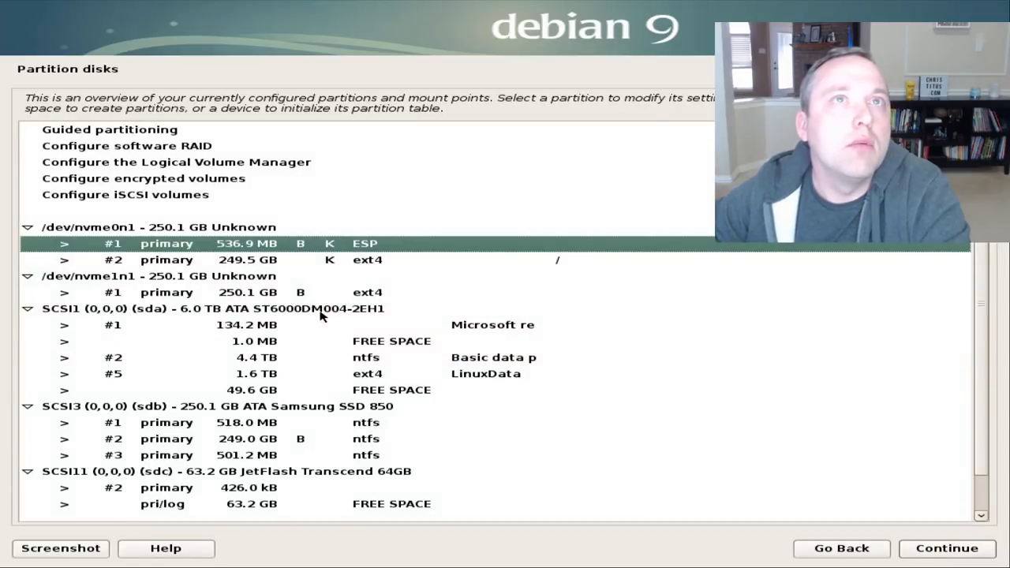
pyautogui.press('Down')
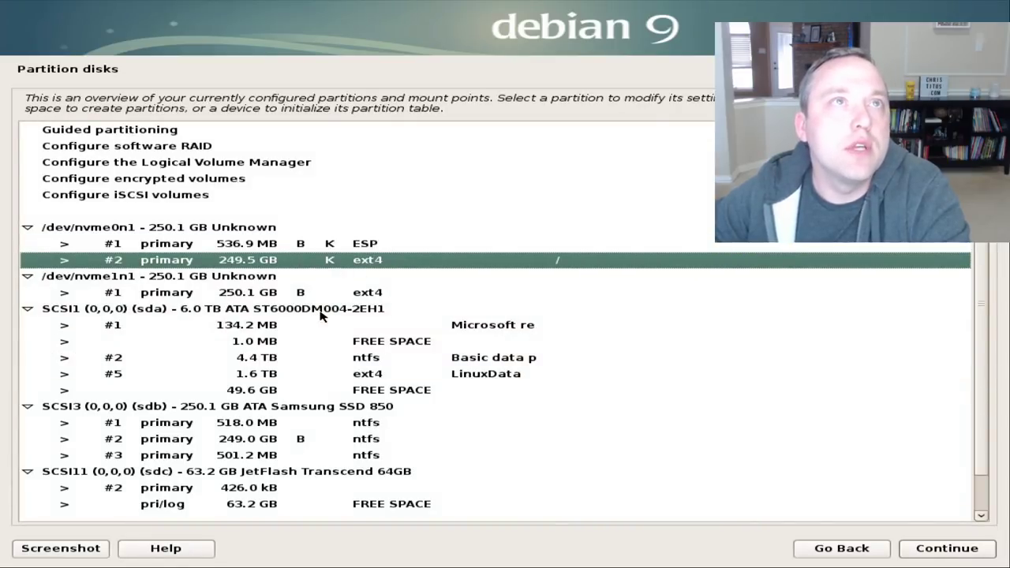
pyautogui.press('Down')
pyautogui.press('Down')
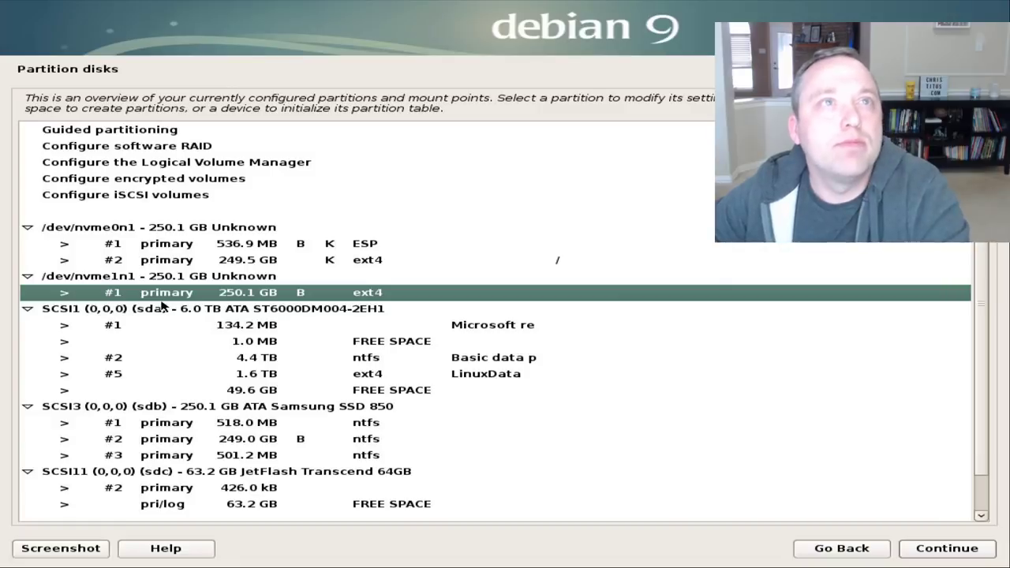
# Set nvme1n1 partition #1 to use the Ext4 journaling file system.
pyautogui.doubleClick(161, 298)
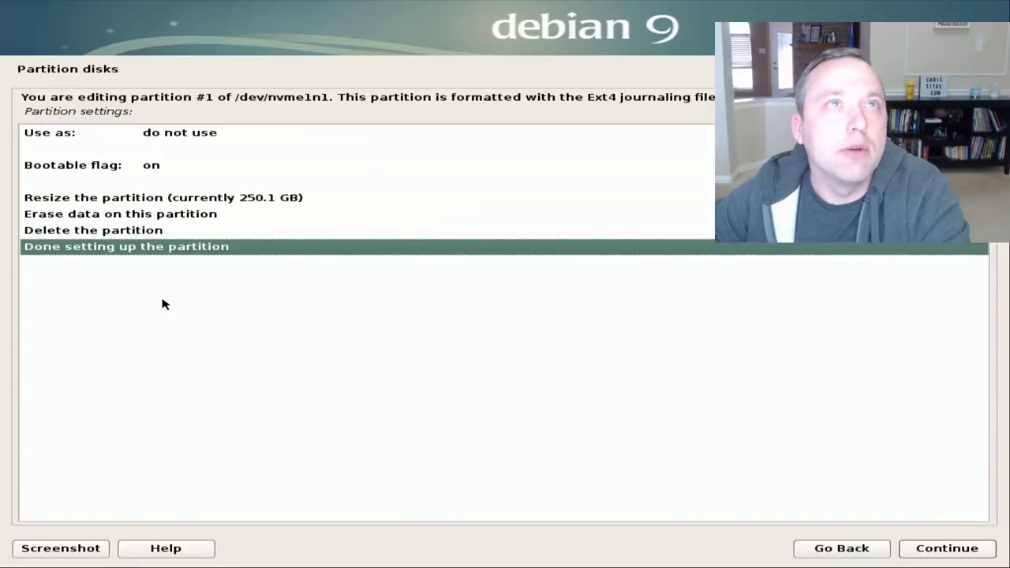
pyautogui.press('Up')
pyautogui.press('Up')
pyautogui.press('Up')
pyautogui.press('Up')
pyautogui.press('Up')
pyautogui.press('Up')
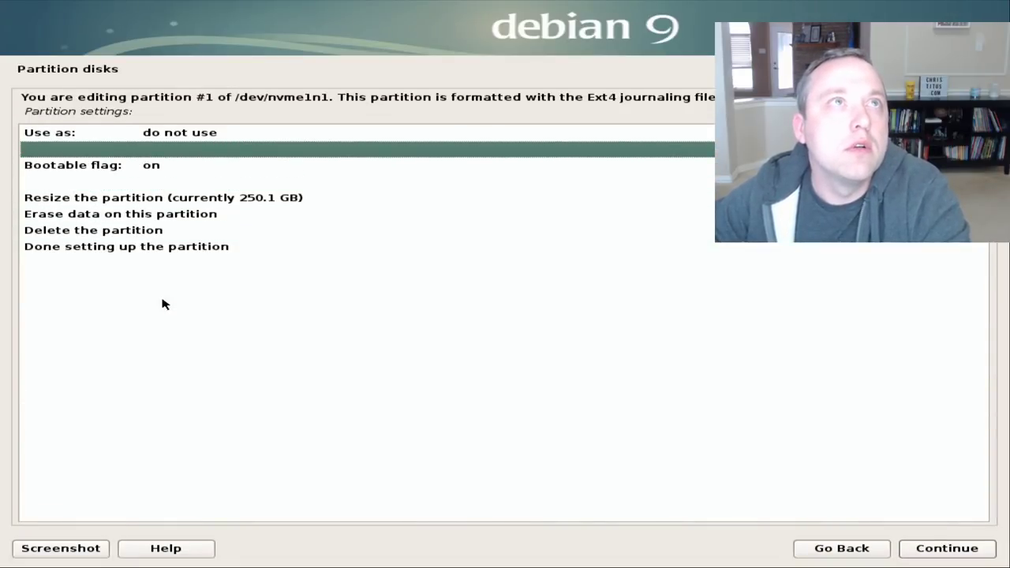
pyautogui.press('Down')
pyautogui.press('Down')
pyautogui.press('Up')
pyautogui.press('Up')
pyautogui.press('Up')
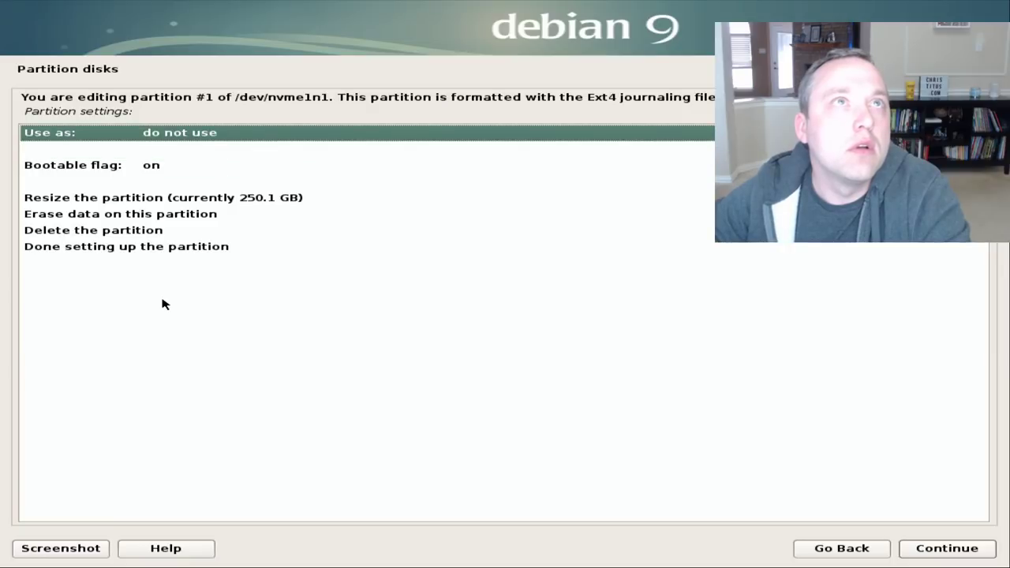
pyautogui.press('Return')
pyautogui.press('Up')
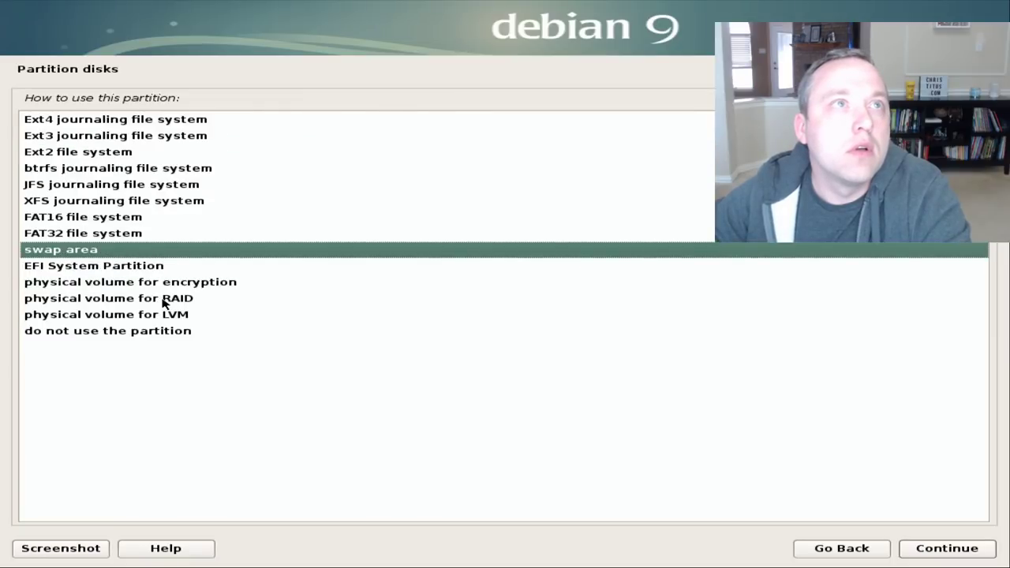
pyautogui.press('Up')
pyautogui.press('Up')
pyautogui.press('Up')
pyautogui.press('Up')
pyautogui.press('Up')
pyautogui.press('Up')
pyautogui.press('Up')
pyautogui.press('Up')
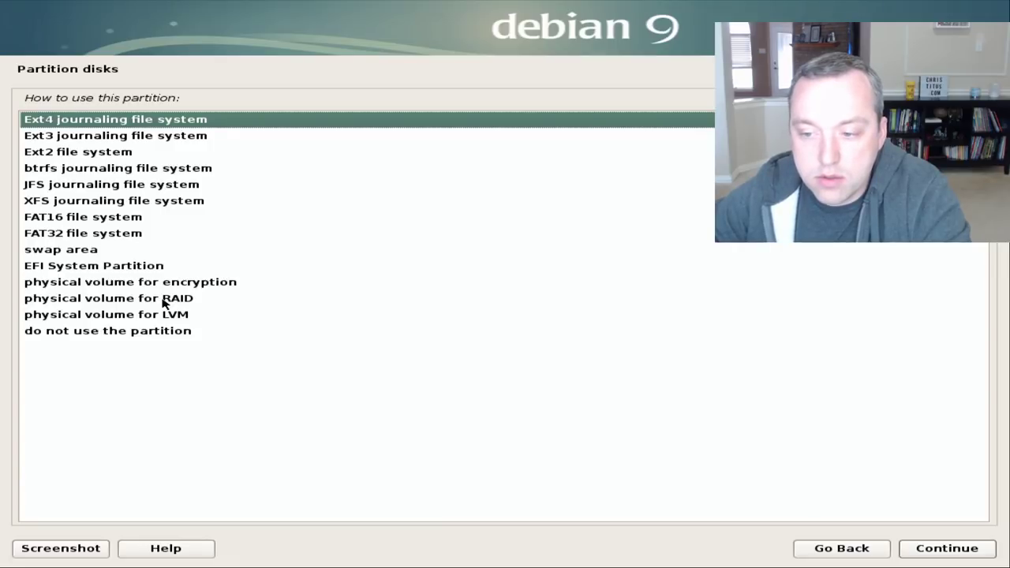
pyautogui.press('Return')
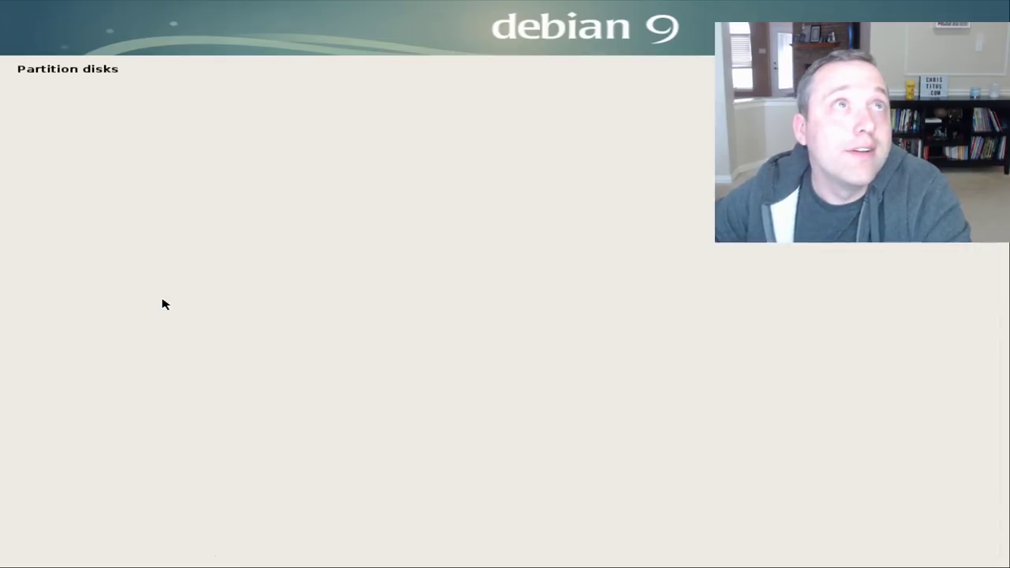
# Mount nvme1n1 partition #1 at /home and finish setting up the partition.
pyautogui.press('Down')
pyautogui.press('Down')
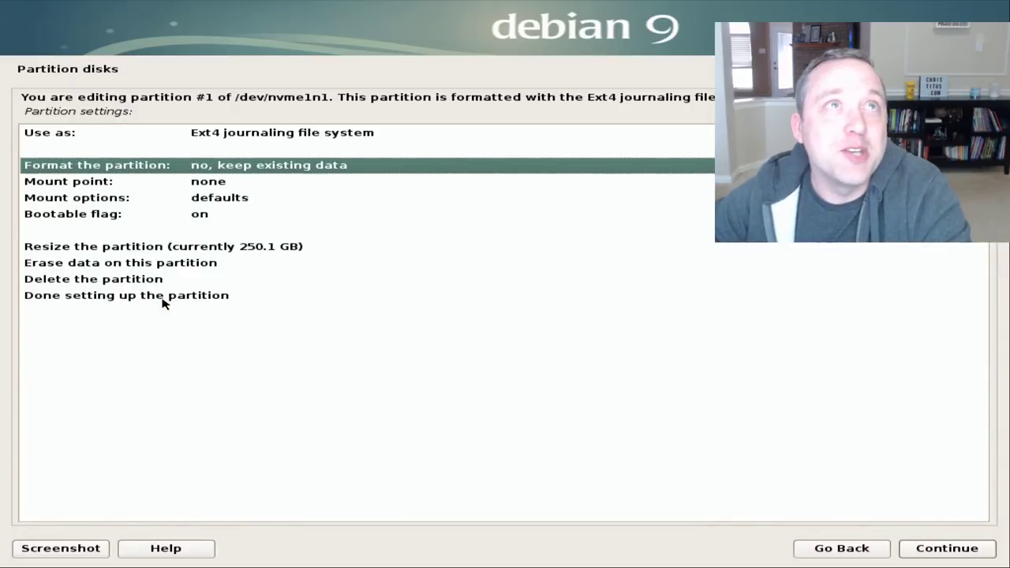
pyautogui.press('Down')
pyautogui.press('Return')
pyautogui.press('Down')
pyautogui.press('Down')
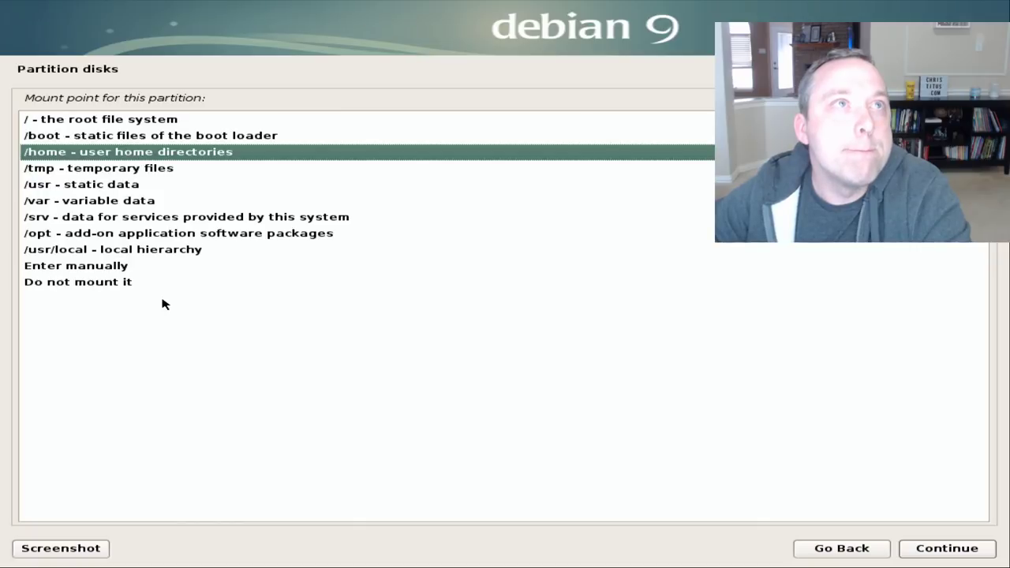
pyautogui.press('Return')
pyautogui.press('Down')
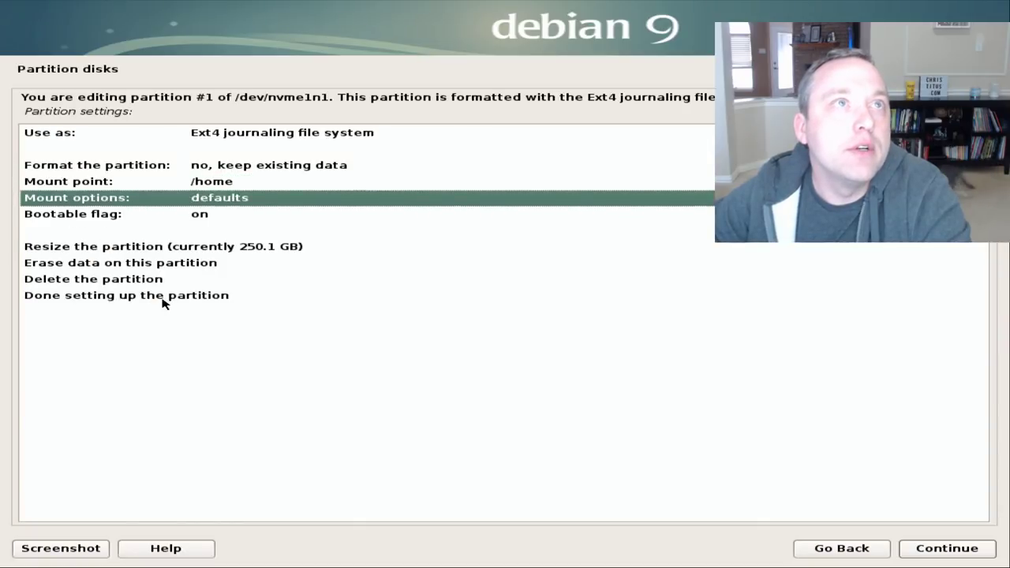
pyautogui.press('Down')
pyautogui.press('Down')
pyautogui.press('Down')
pyautogui.press('Down')
pyautogui.press('Down')
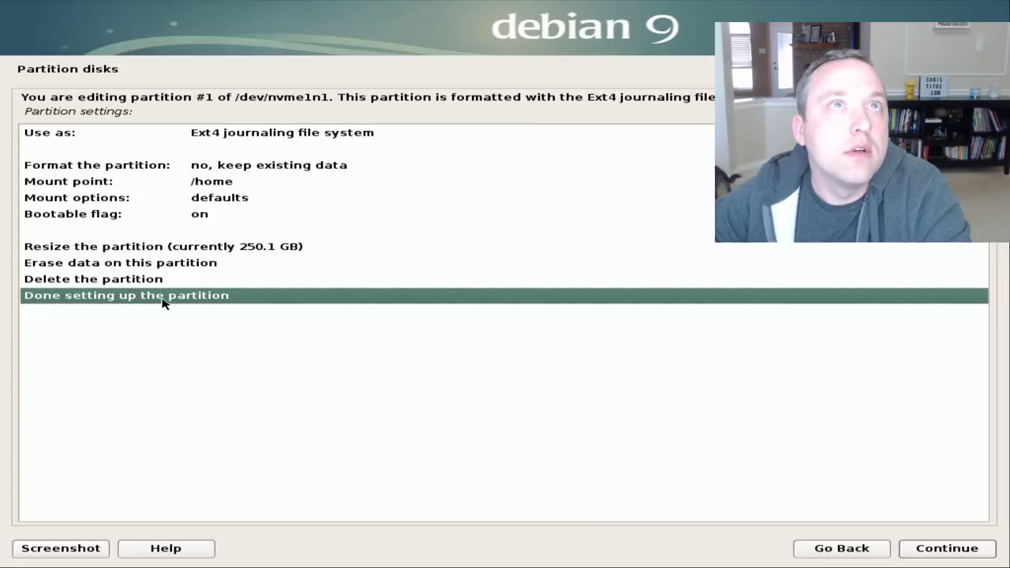
pyautogui.press('Return')
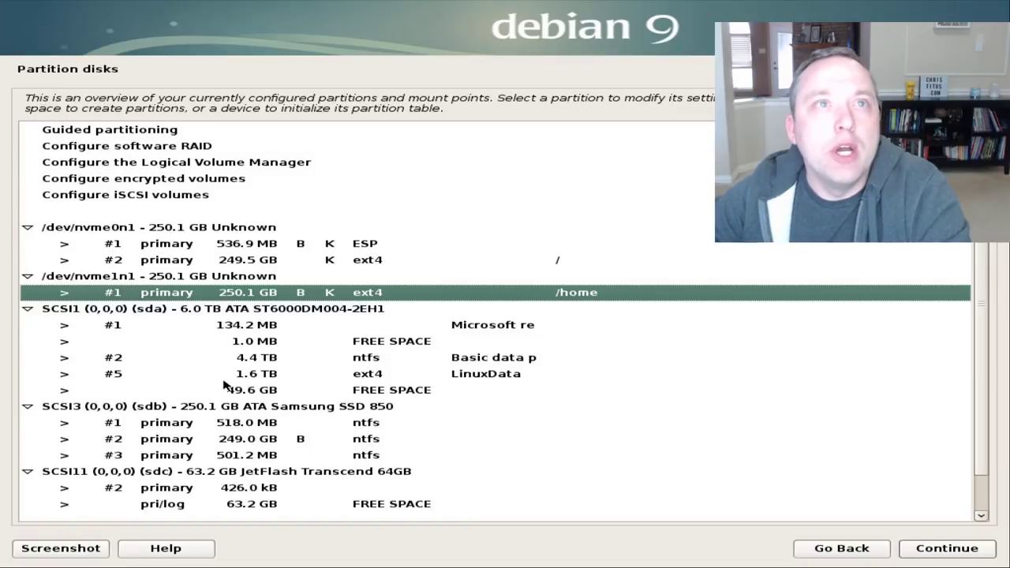
# Review the sda and /home partitions, then choose Finish partitioning and write changes to disk.
pyautogui.click(133, 380)
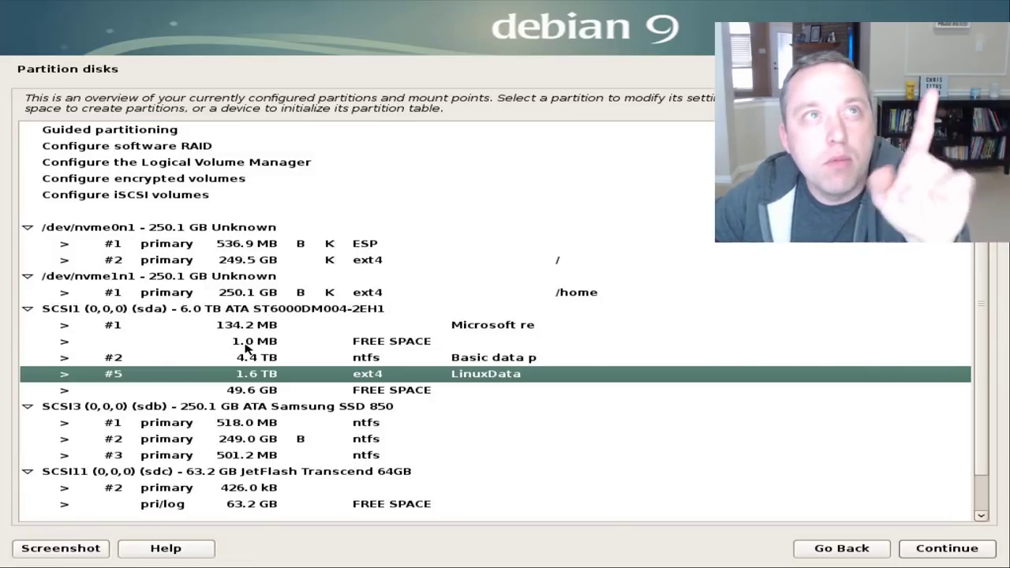
pyautogui.click(219, 293)
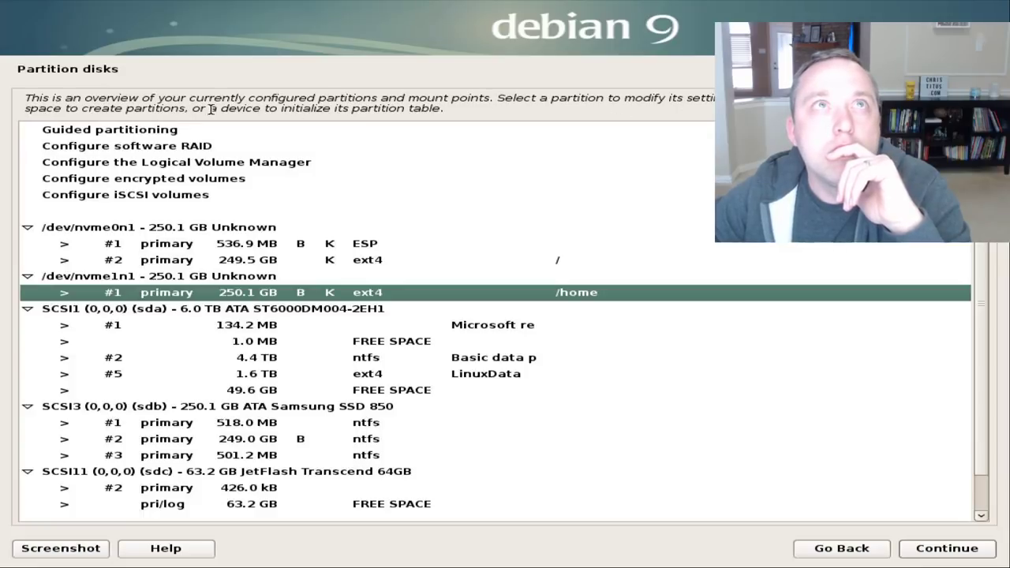
pyautogui.click(965, 550)
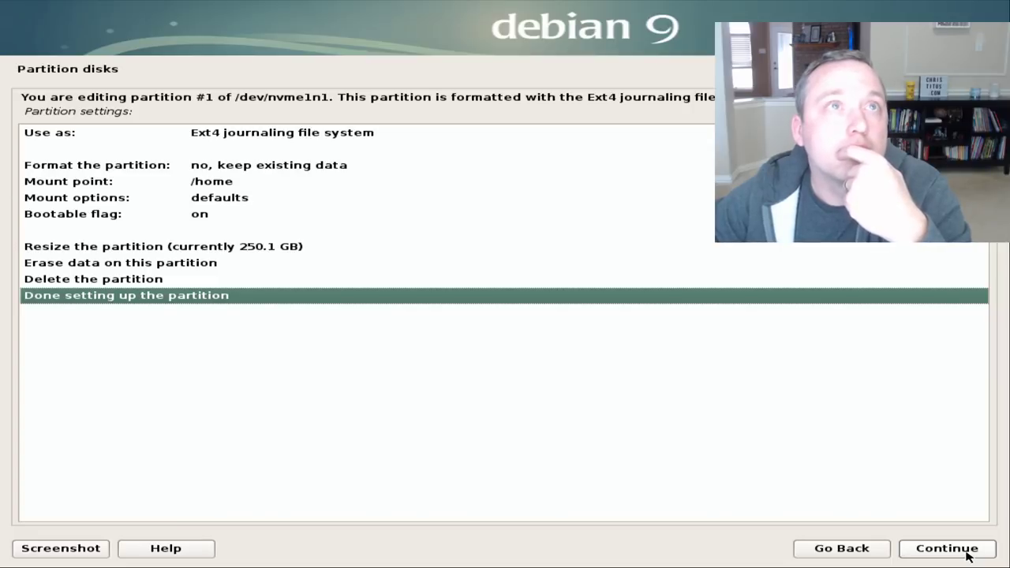
pyautogui.click(967, 556)
pyautogui.press('Down')
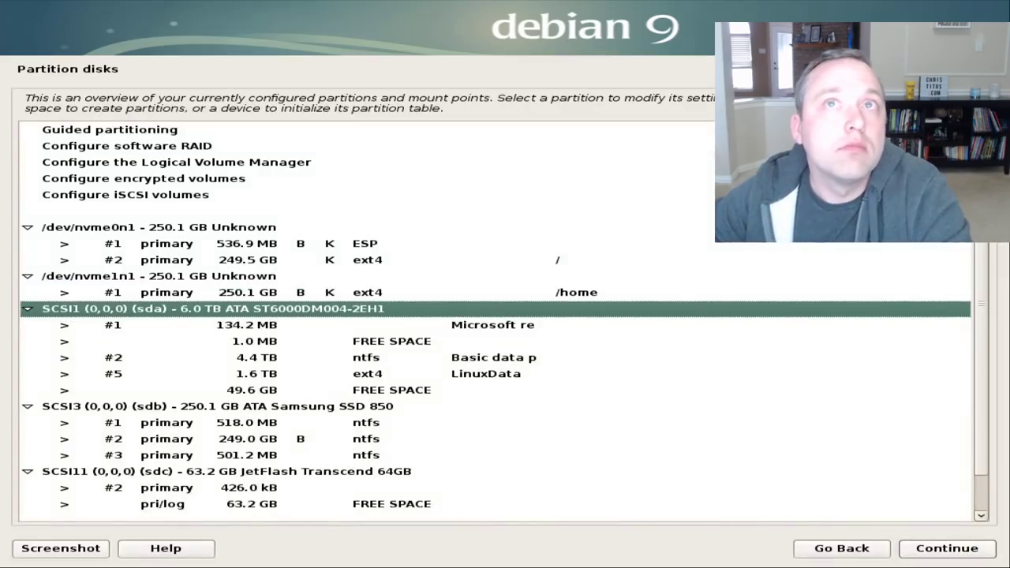
pyautogui.press('Down')
pyautogui.press('Down')
pyautogui.press('Down')
pyautogui.press('Down')
pyautogui.press('Down')
pyautogui.press('Down')
pyautogui.press('Down')
pyautogui.press('Down')
pyautogui.press('Down')
pyautogui.press('Down')
pyautogui.press('Down')
pyautogui.press('Down')
pyautogui.press('Down')
pyautogui.press('Down')
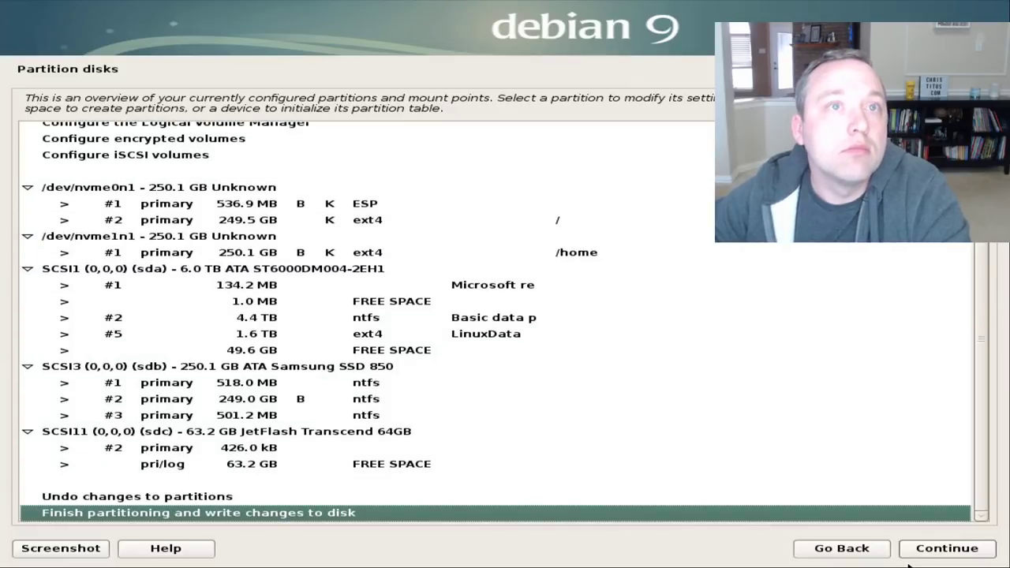
pyautogui.press('Return')
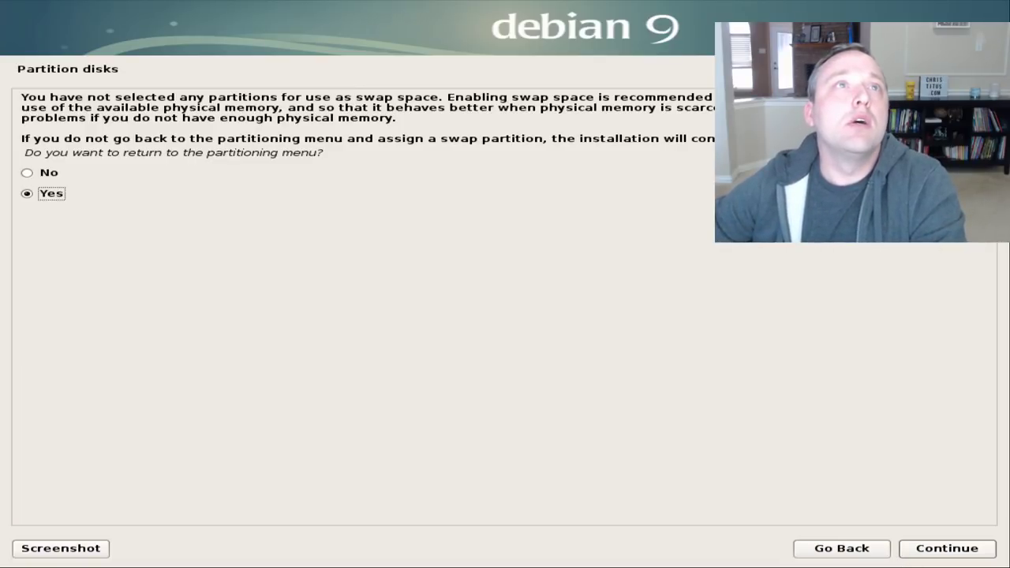
# Continue without swap, write the changes to disk, and resume partitioning after the mount failure.
pyautogui.click(48, 172)
pyautogui.press('Return')
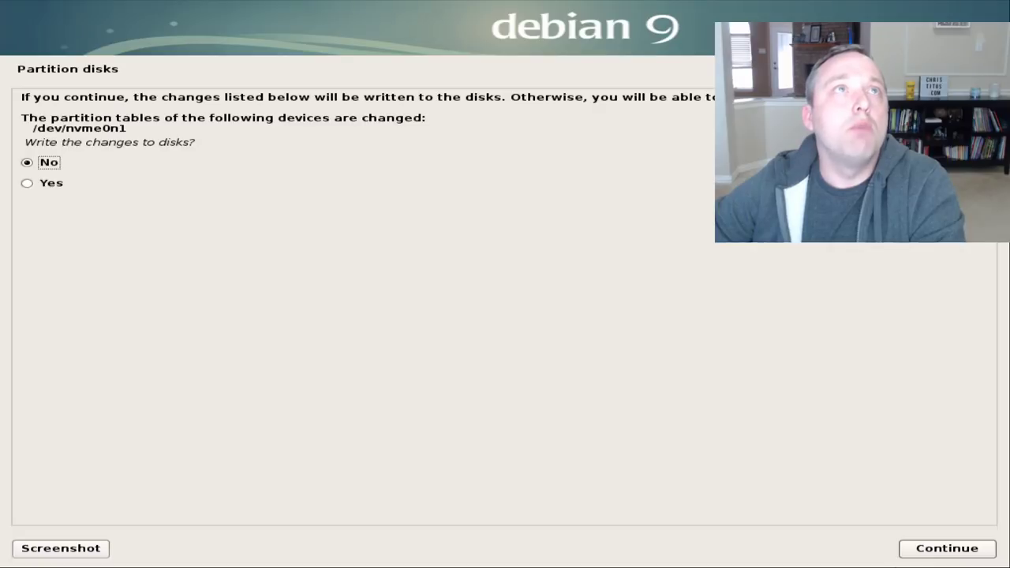
pyautogui.click(51, 183)
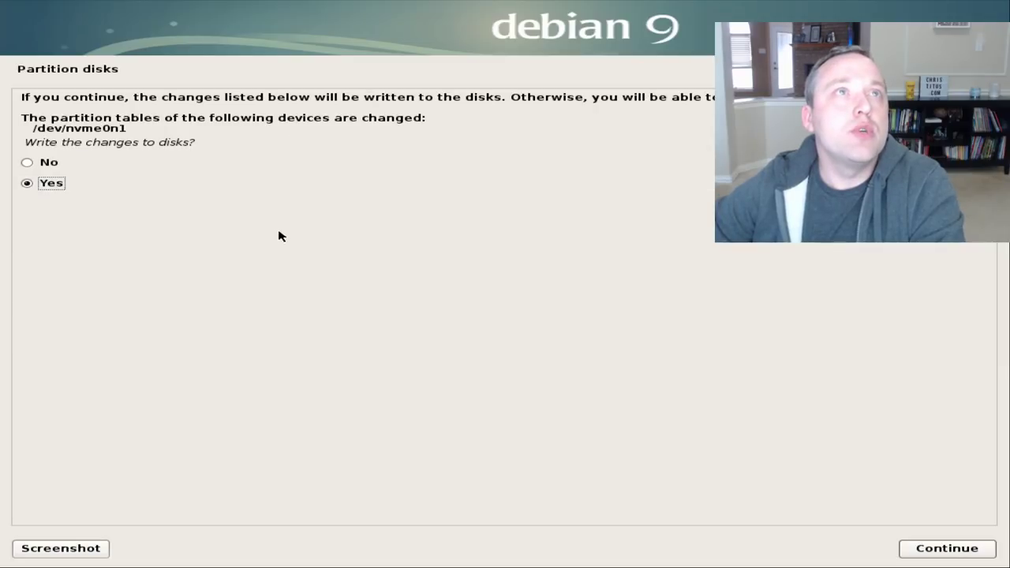
pyautogui.press('Return')
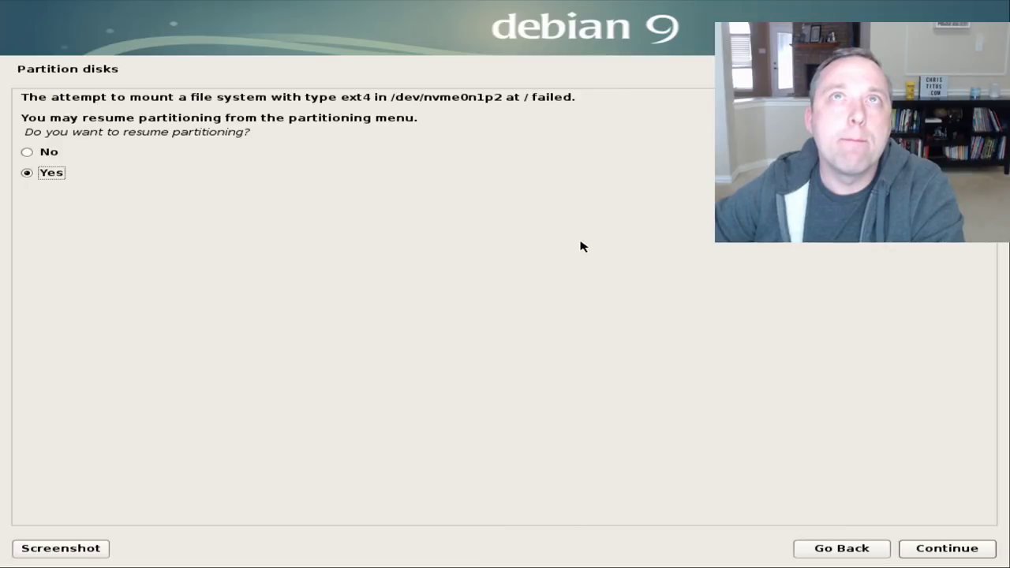
pyautogui.press('Return')
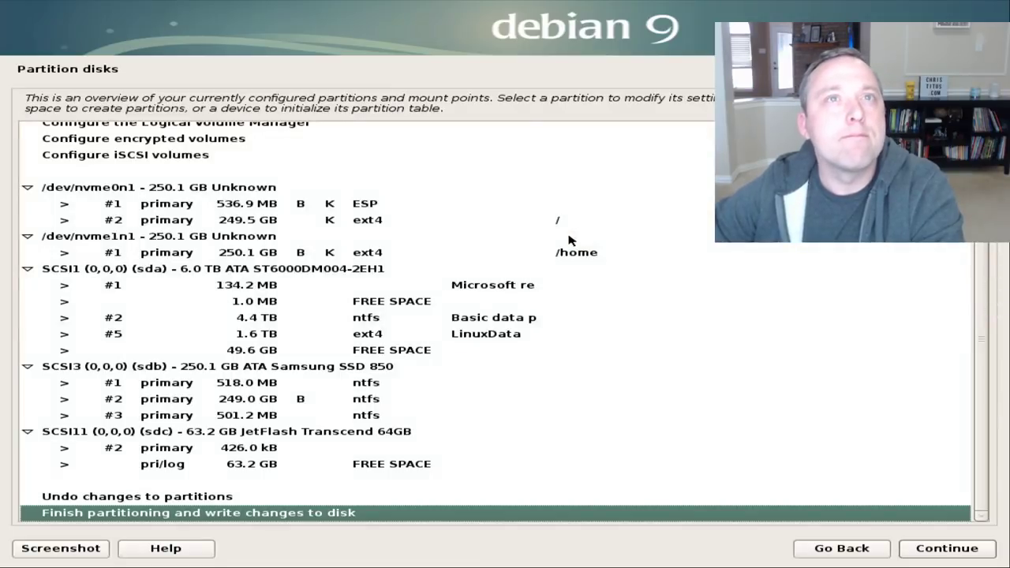
# Choose manual partitioning from the guided partitioning options.
pyautogui.press('Up')
pyautogui.press('Up')
pyautogui.press('Up')
pyautogui.press('Up')
pyautogui.press('Up')
pyautogui.press('Up')
pyautogui.press('Up')
pyautogui.press('Up')
pyautogui.press('Up')
pyautogui.press('Up')
pyautogui.press('Up')
pyautogui.press('Up')
pyautogui.press('Up')
pyautogui.press('Up')
pyautogui.press('Up')
pyautogui.press('Up')
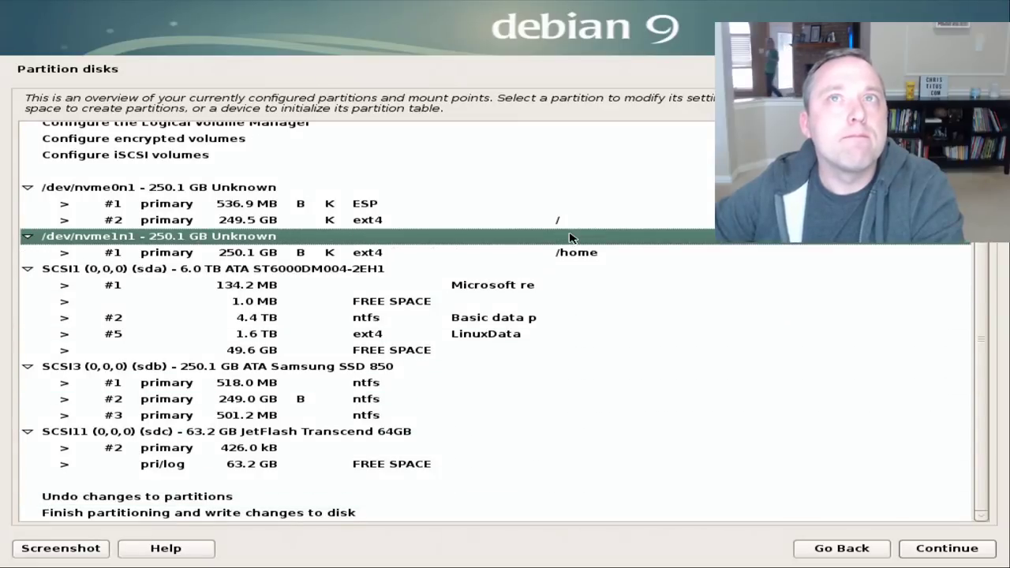
pyautogui.press('Down')
pyautogui.press('Down')
pyautogui.press('Down')
pyautogui.press('Down')
pyautogui.press('Down')
pyautogui.press('Down')
pyautogui.press('Down')
pyautogui.press('Down')
pyautogui.press('Down')
pyautogui.press('Down')
pyautogui.press('Down')
pyautogui.press('Down')
pyautogui.press('Down')
pyautogui.press('Down')
pyautogui.press('Down')
pyautogui.press('Down')
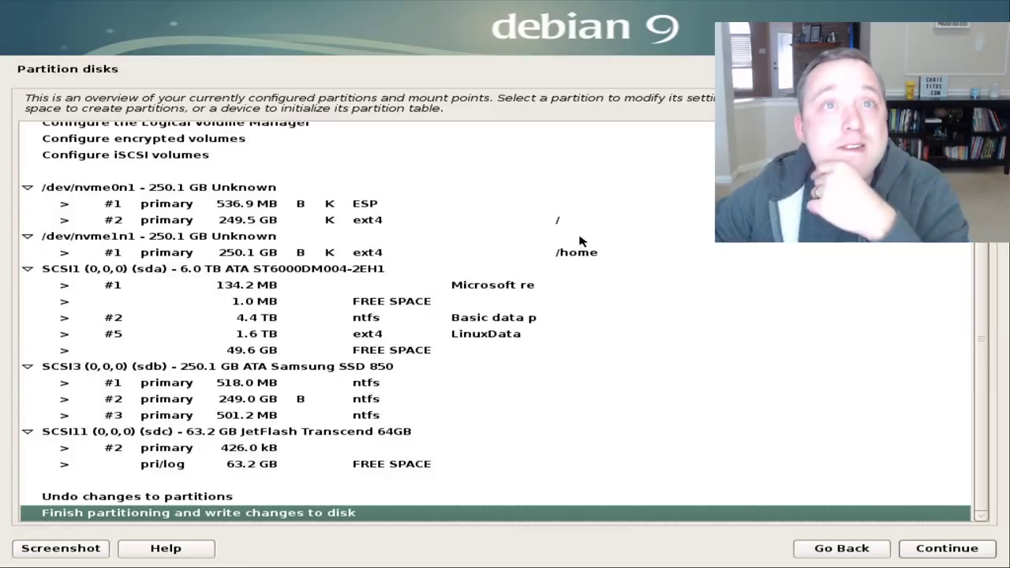
pyautogui.press('Up')
pyautogui.press('Up')
pyautogui.press('Up')
pyautogui.press('Up')
pyautogui.press('Up')
pyautogui.press('Up')
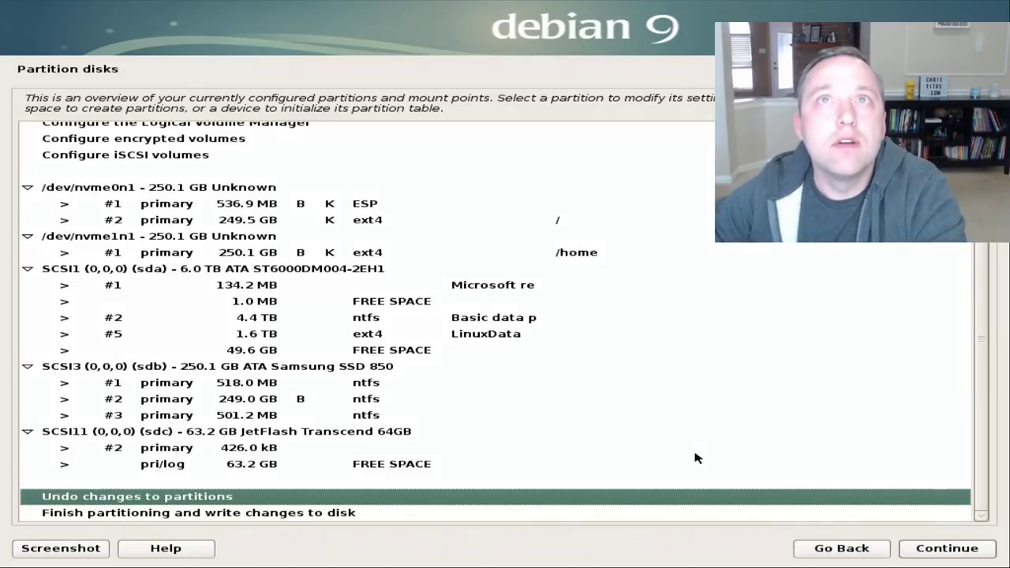
pyautogui.press('Up')
pyautogui.press('Up')
pyautogui.press('Up')
pyautogui.press('Up')
pyautogui.press('Up')
pyautogui.press('Up')
pyautogui.press('Up')
pyautogui.press('Up')
pyautogui.press('Up')
pyautogui.press('Up')
pyautogui.press('Up')
pyautogui.press('Up')
pyautogui.press('Up')
pyautogui.press('Up')
pyautogui.press('Up')
pyautogui.press('Up')
pyautogui.press('Up')
pyautogui.press('Up')
pyautogui.press('Up')
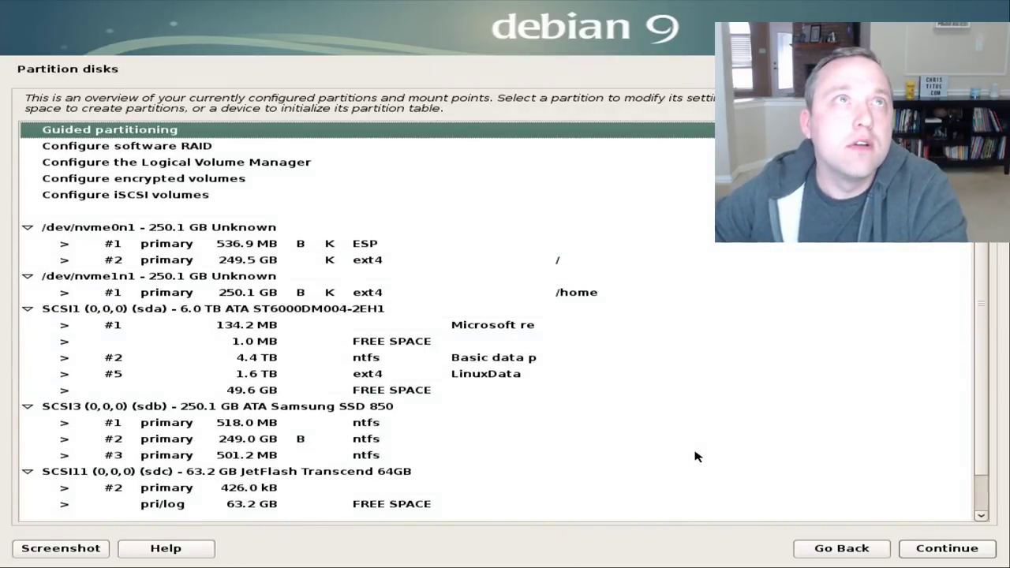
pyautogui.click(967, 549)
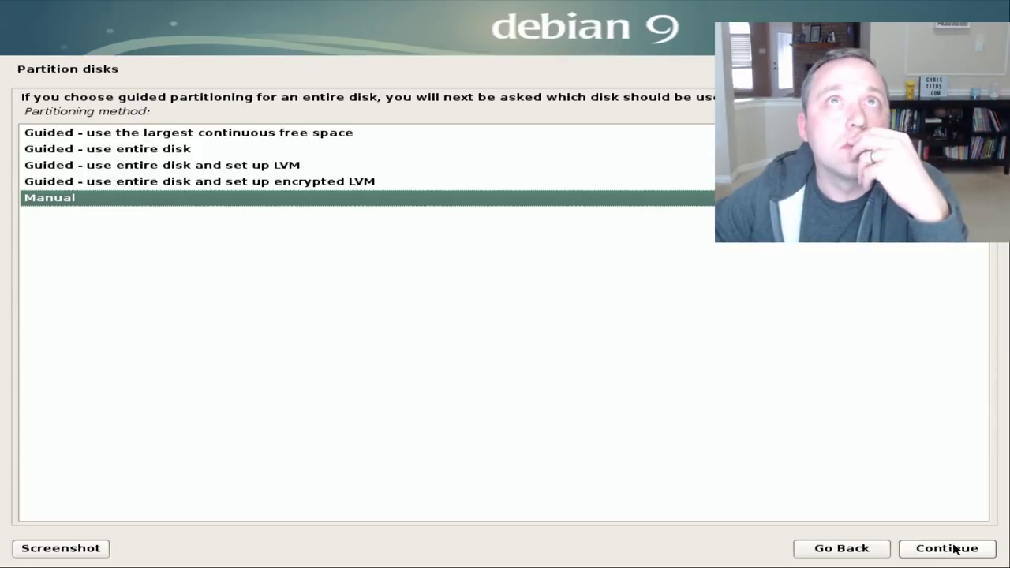
pyautogui.click(964, 550)
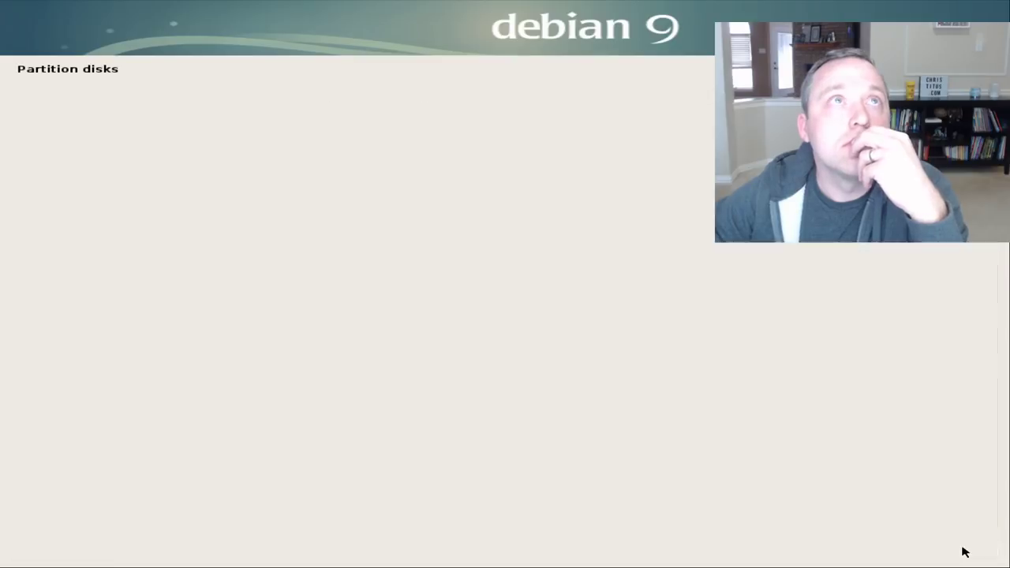
# Finish partitioning without adding swap, agree to continue, and return to the nvme drive overview.
pyautogui.scroll(-1, 736, 433)
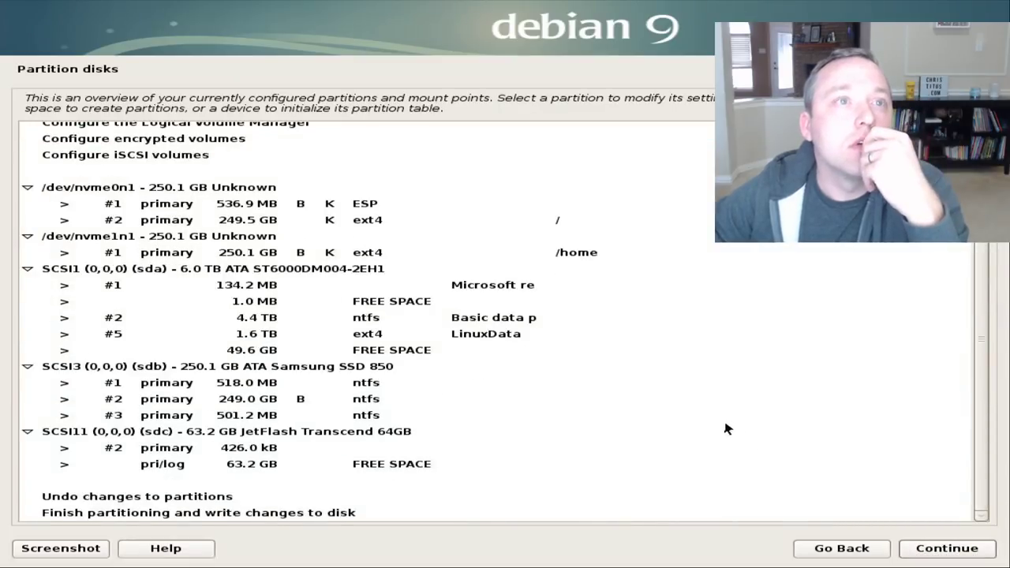
pyautogui.click(268, 514)
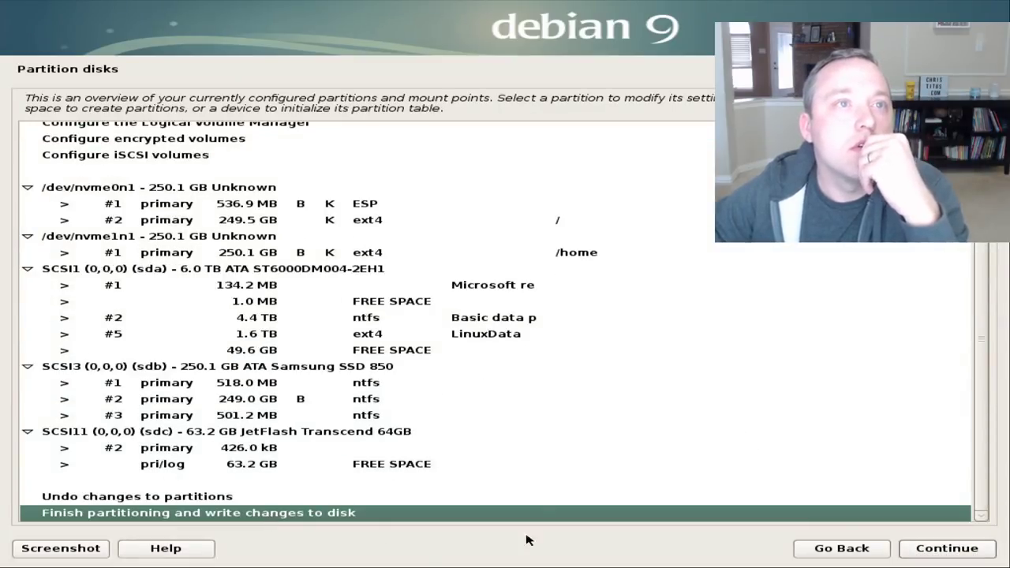
pyautogui.click(975, 549)
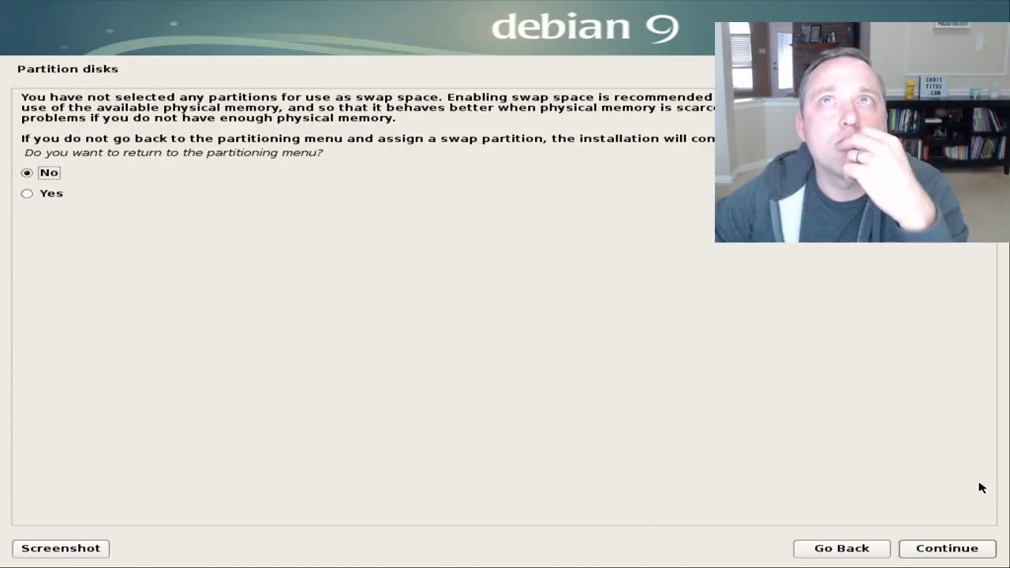
pyautogui.click(939, 555)
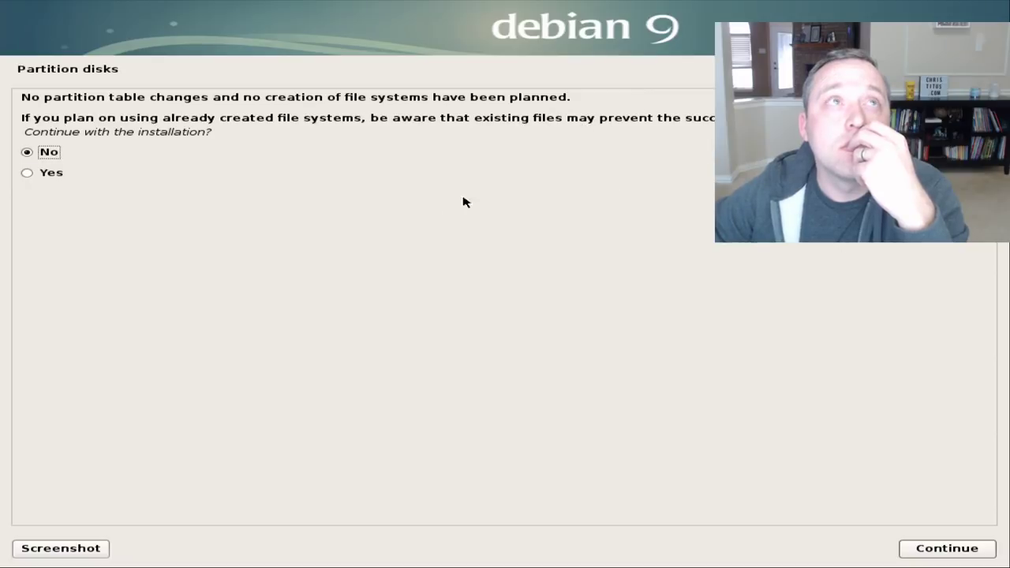
pyautogui.click(41, 172)
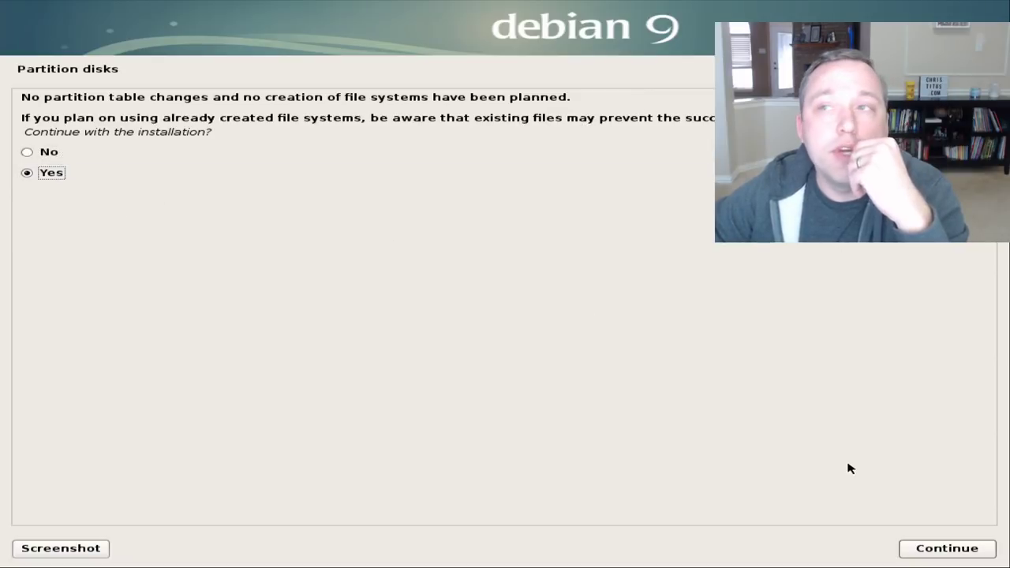
pyautogui.click(946, 547)
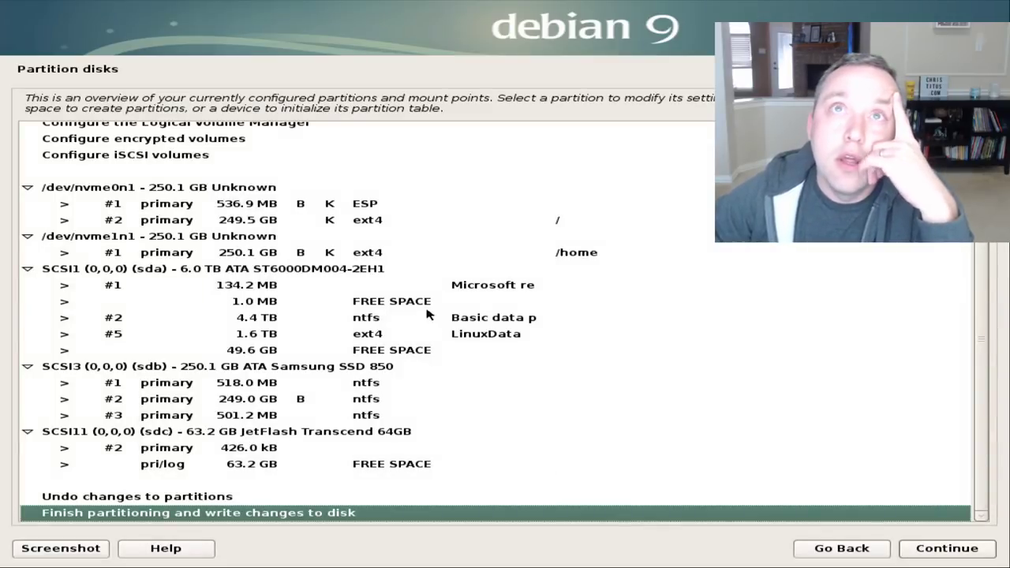
pyautogui.click(232, 235)
# Start overwriting nvme0n1's 249.5 GB ext4 root partition with zeroes.
pyautogui.click(246, 220)
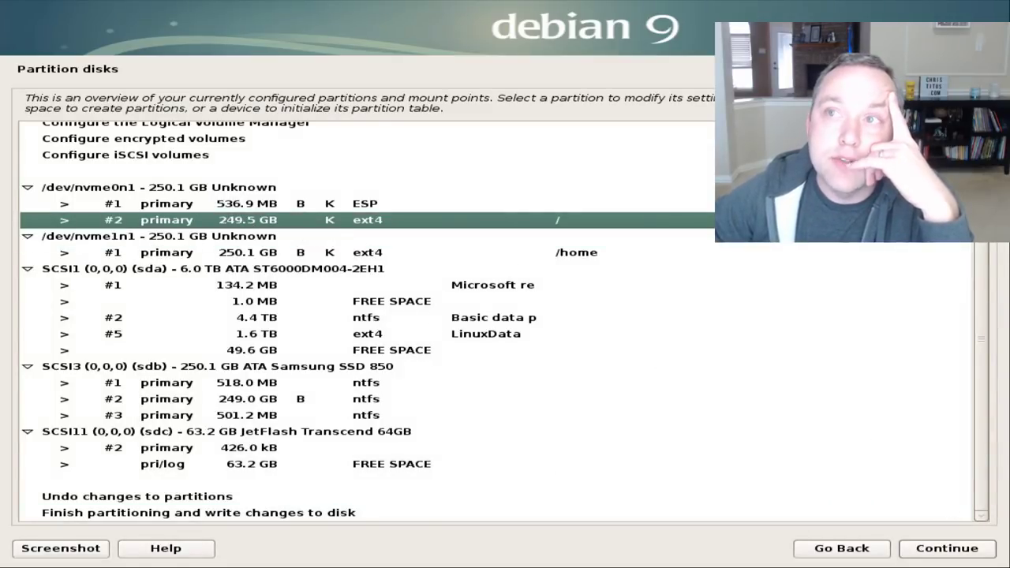
pyautogui.click(949, 552)
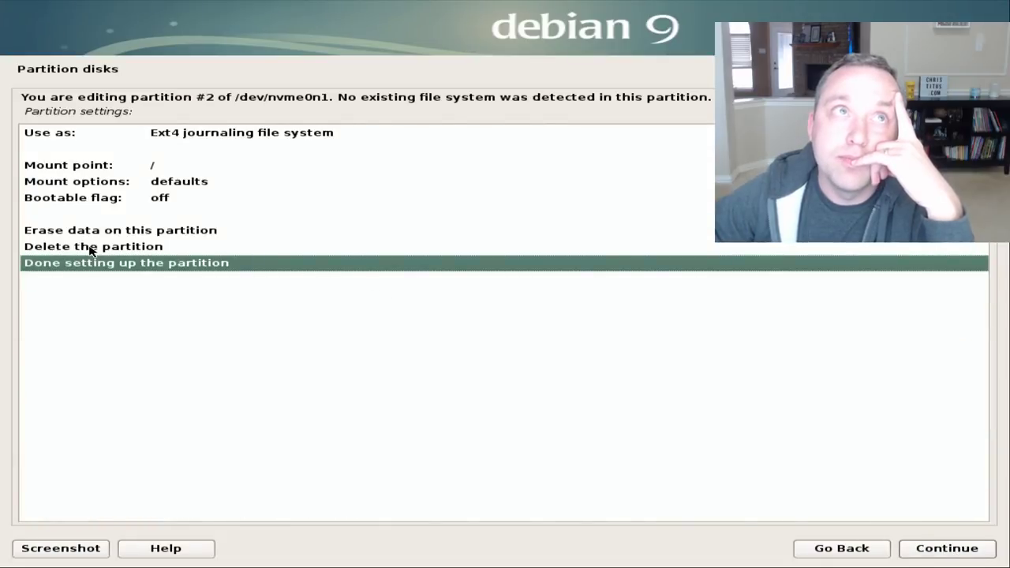
pyautogui.click(101, 237)
pyautogui.click(108, 261)
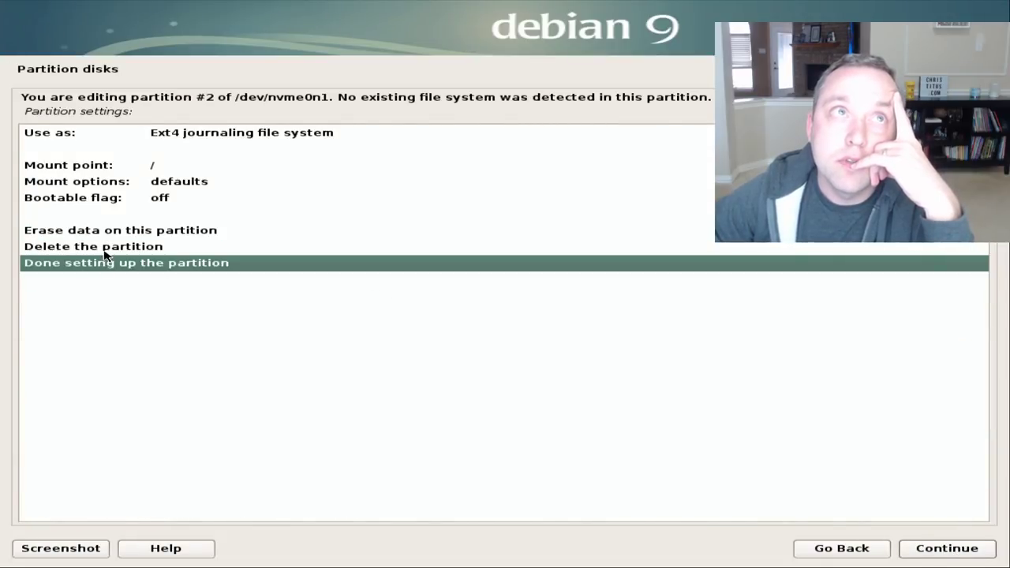
pyautogui.click(109, 248)
pyautogui.click(138, 231)
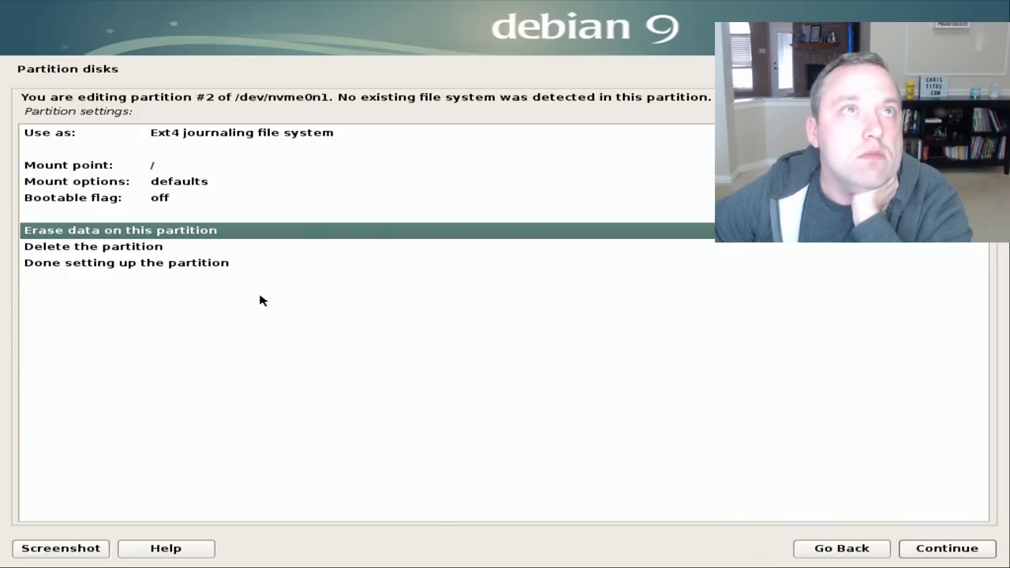
pyautogui.click(954, 548)
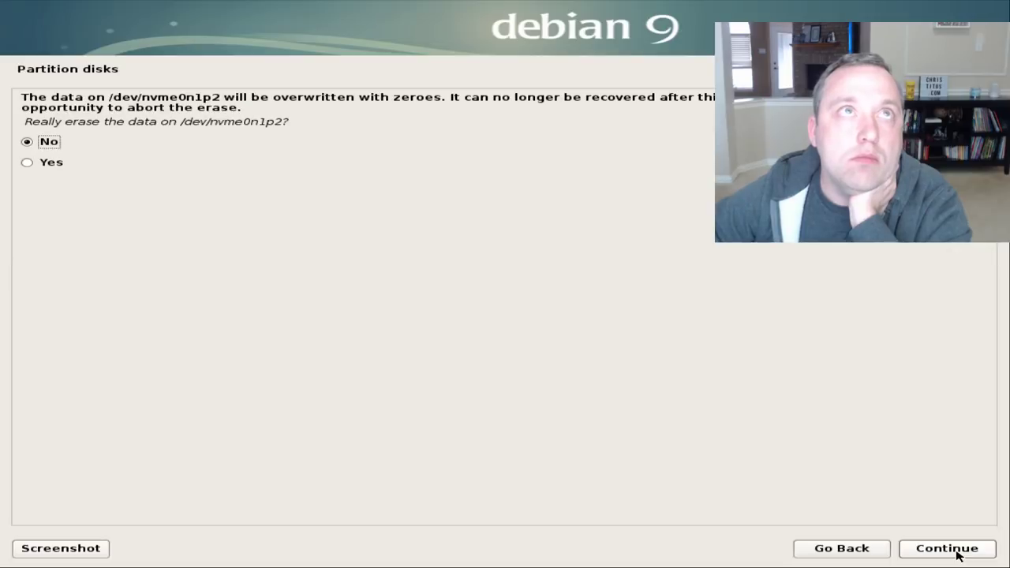
pyautogui.click(50, 162)
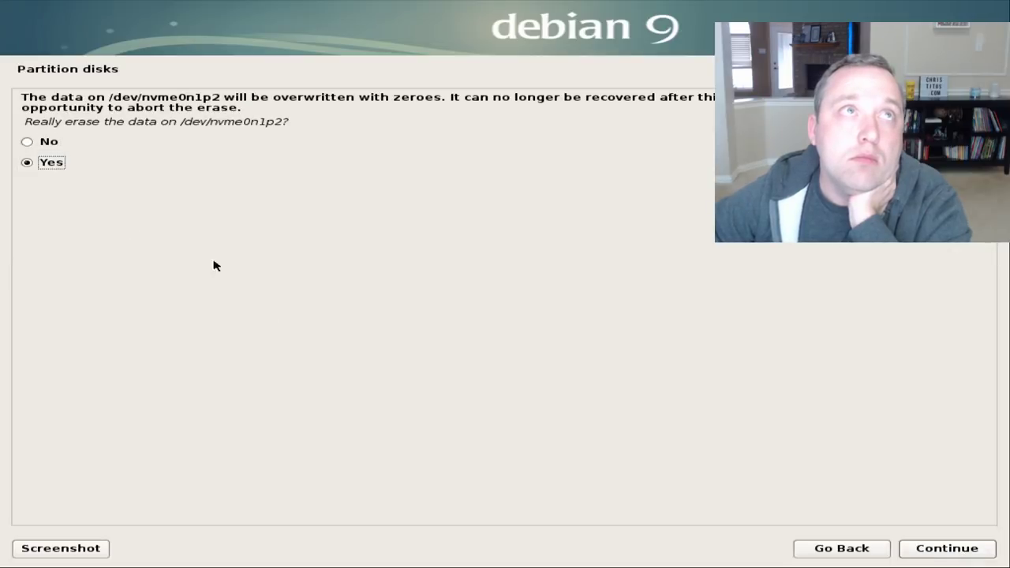
pyautogui.click(969, 546)
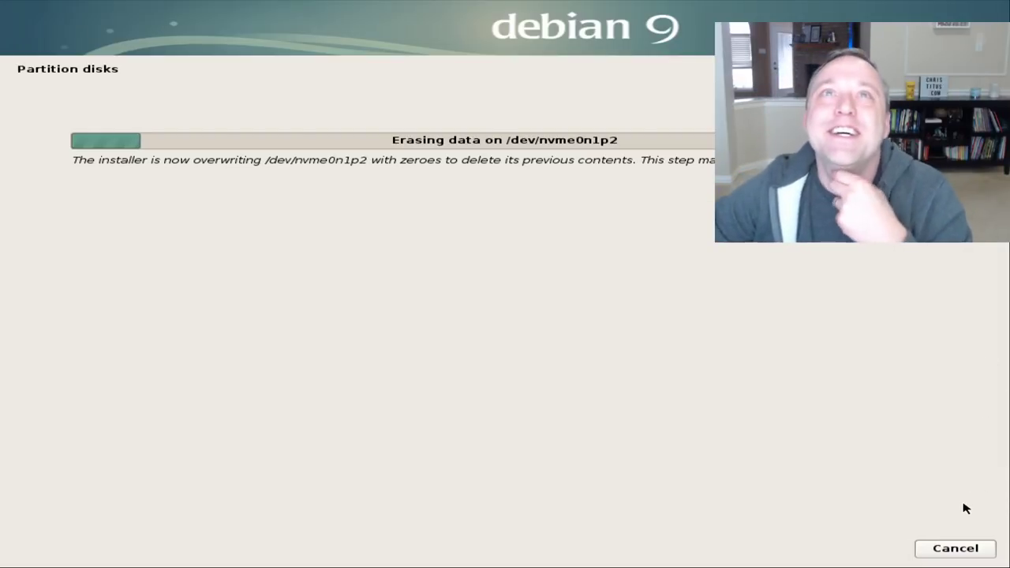
# Cancel the zero-fill erase and delete the root partition instead.
pyautogui.click(985, 549)
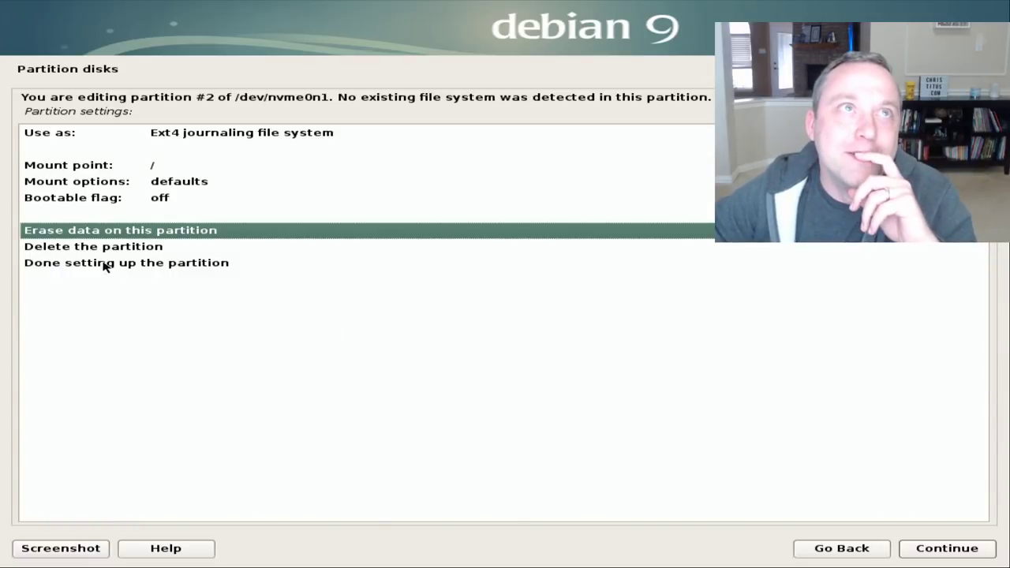
pyautogui.click(91, 249)
pyautogui.click(964, 555)
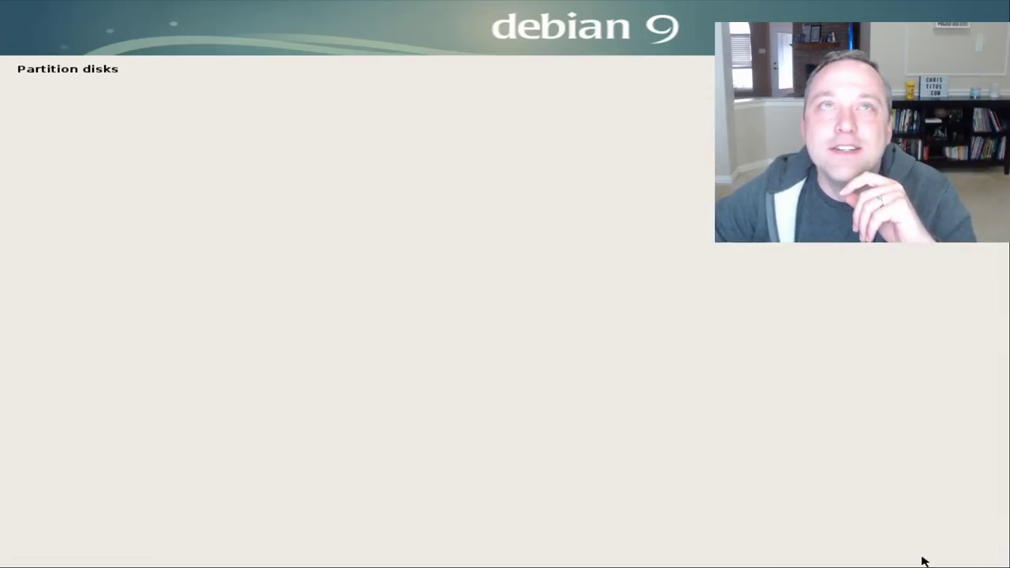
# Create a logical partition from all 249.5 GB of nvme0n1's free space, ext4 at /.
pyautogui.click(224, 274)
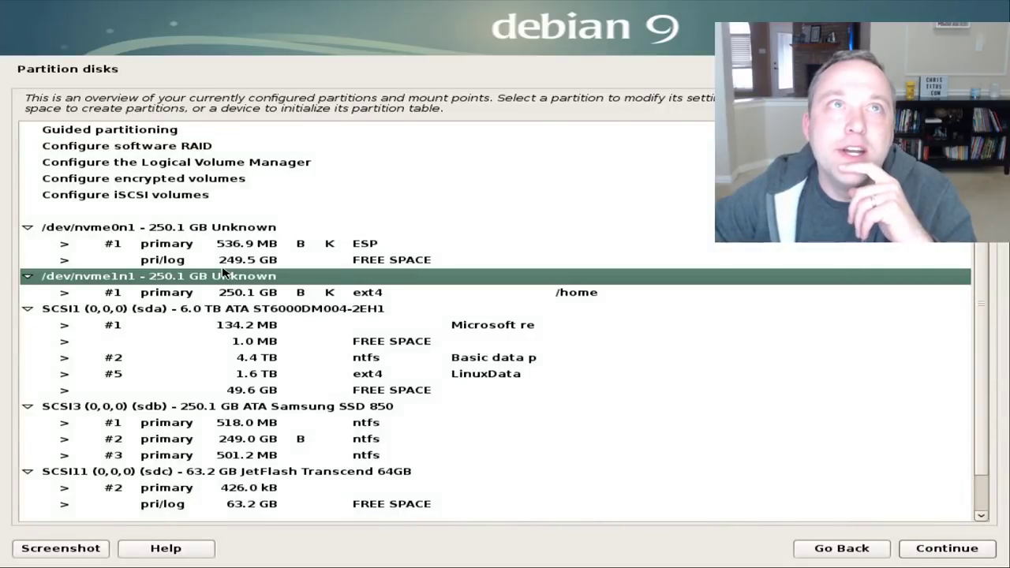
pyautogui.click(221, 264)
pyautogui.click(953, 546)
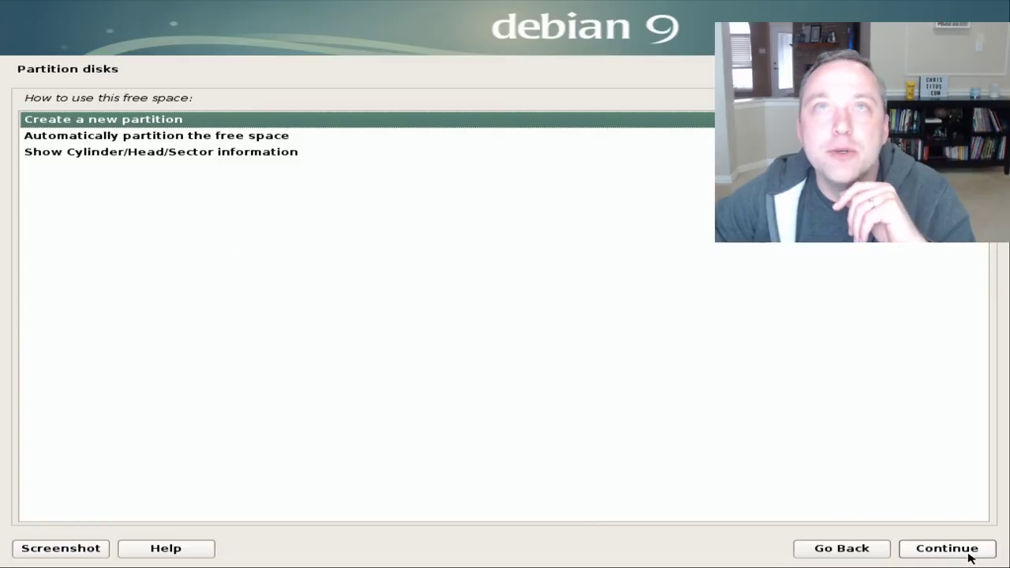
pyautogui.click(970, 554)
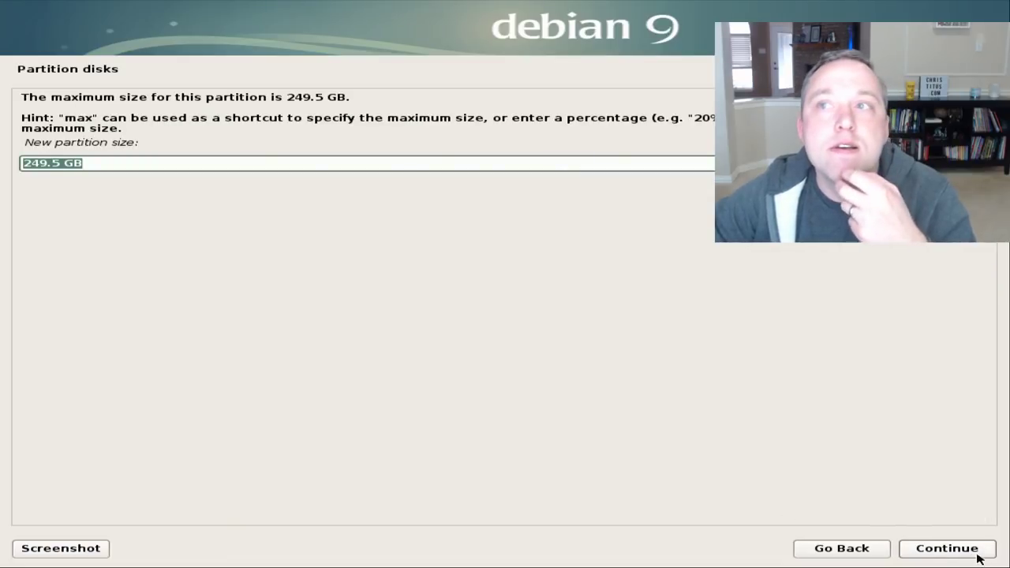
pyautogui.click(978, 556)
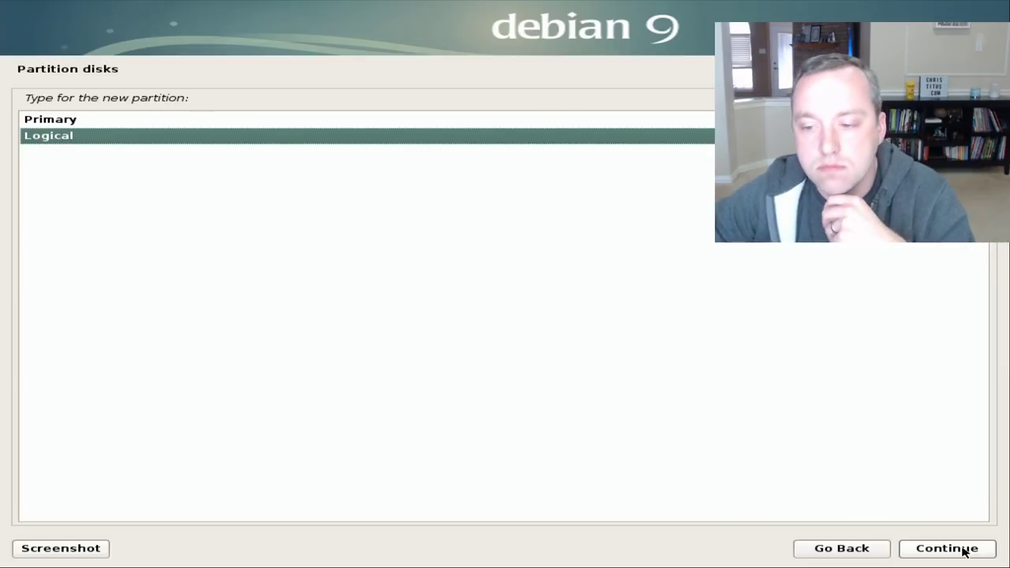
pyautogui.click(963, 552)
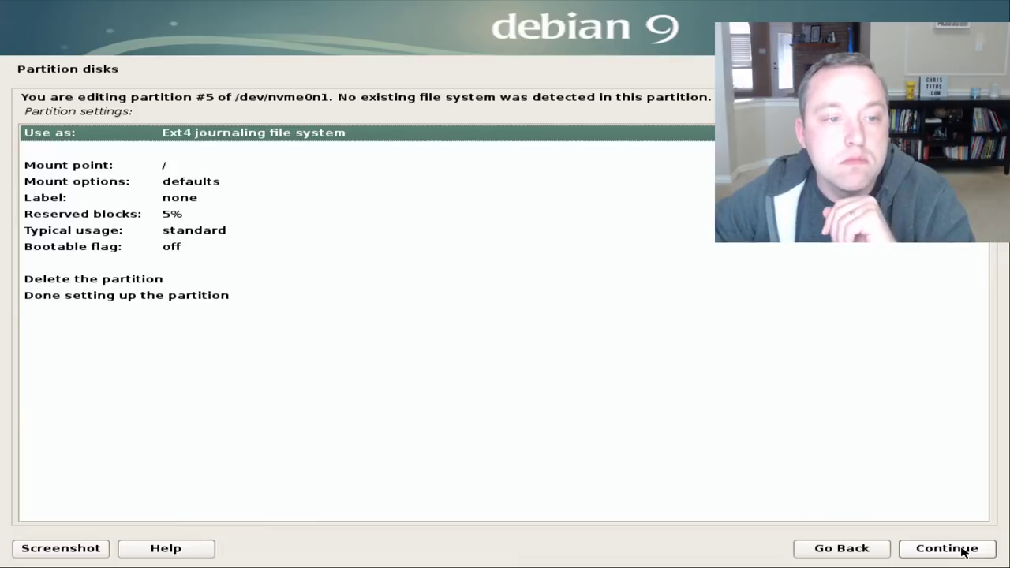
pyautogui.click(213, 298)
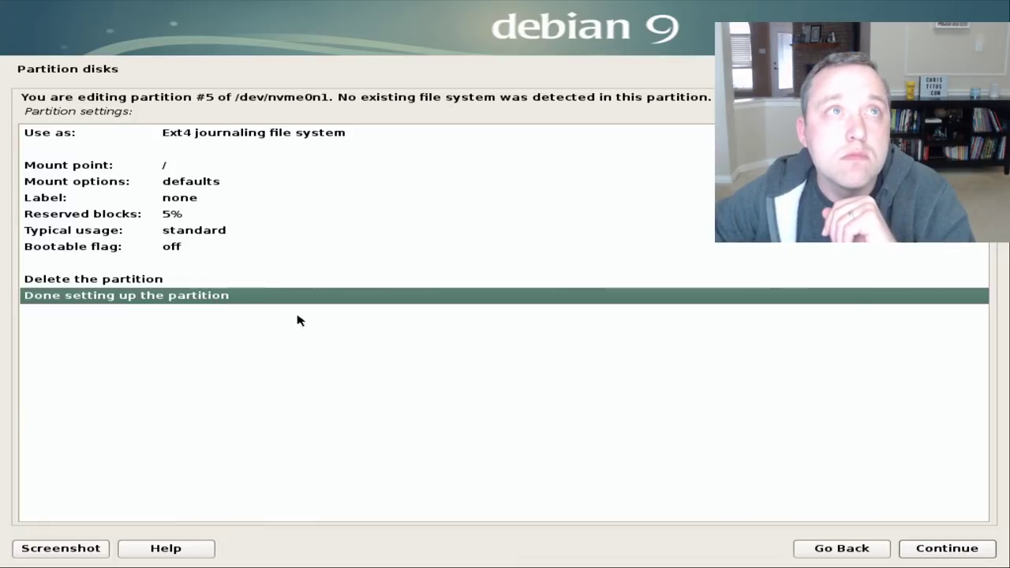
pyautogui.click(961, 547)
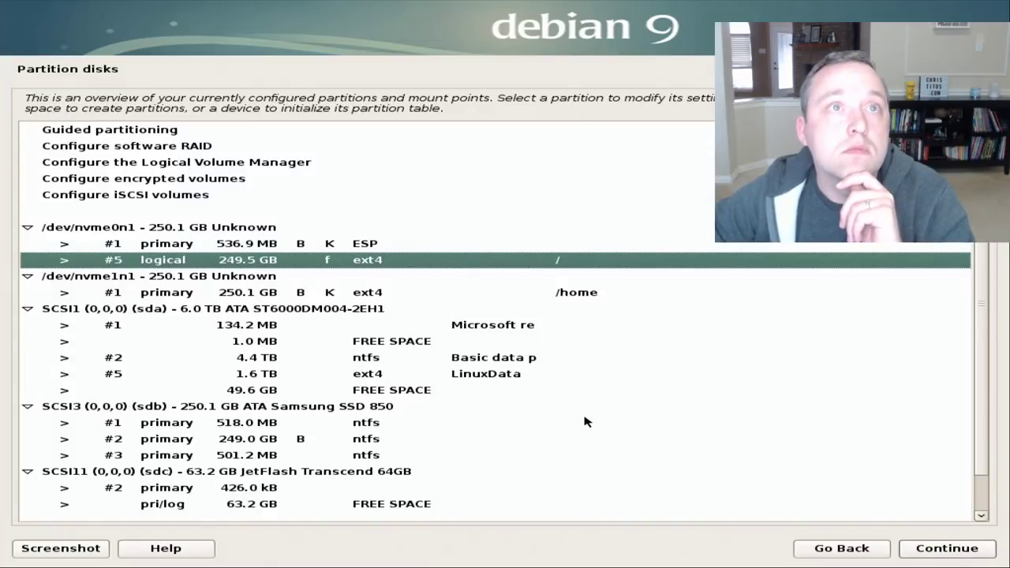
# Review the new partition's settings and return to the overview unchanged.
pyautogui.scroll(-1, 584, 418)
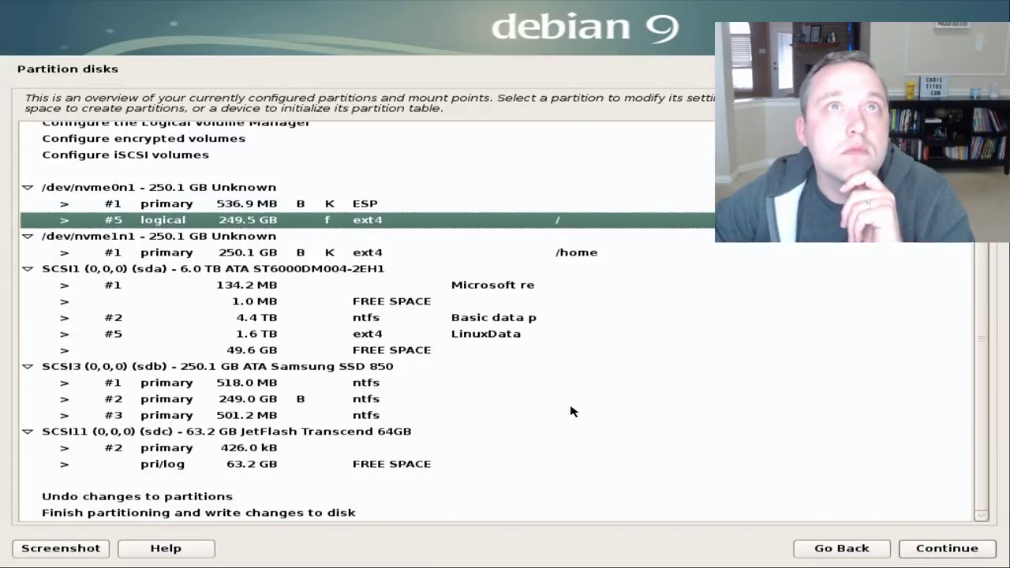
pyautogui.scroll(1, 572, 411)
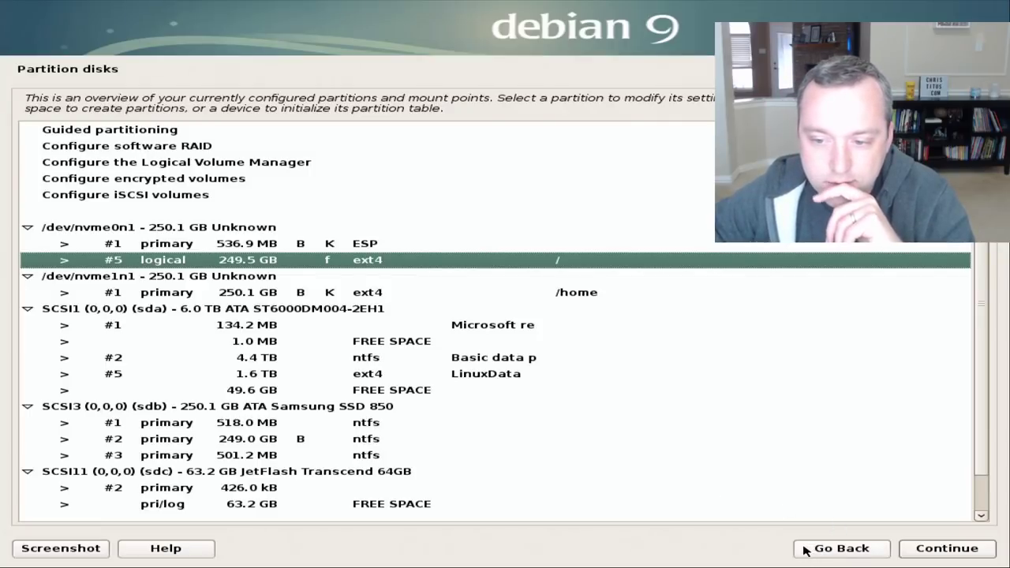
pyautogui.click(967, 549)
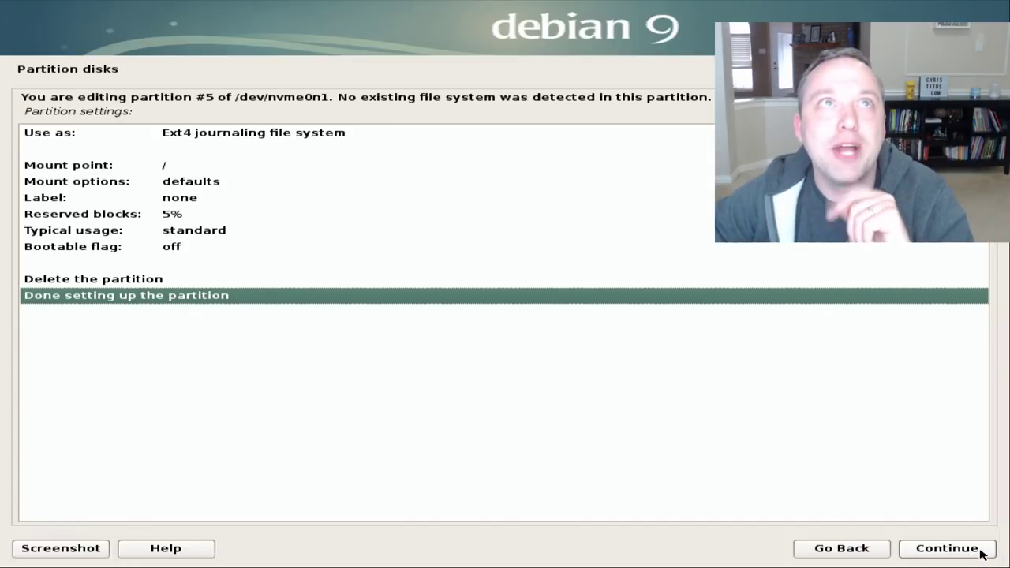
pyautogui.click(980, 553)
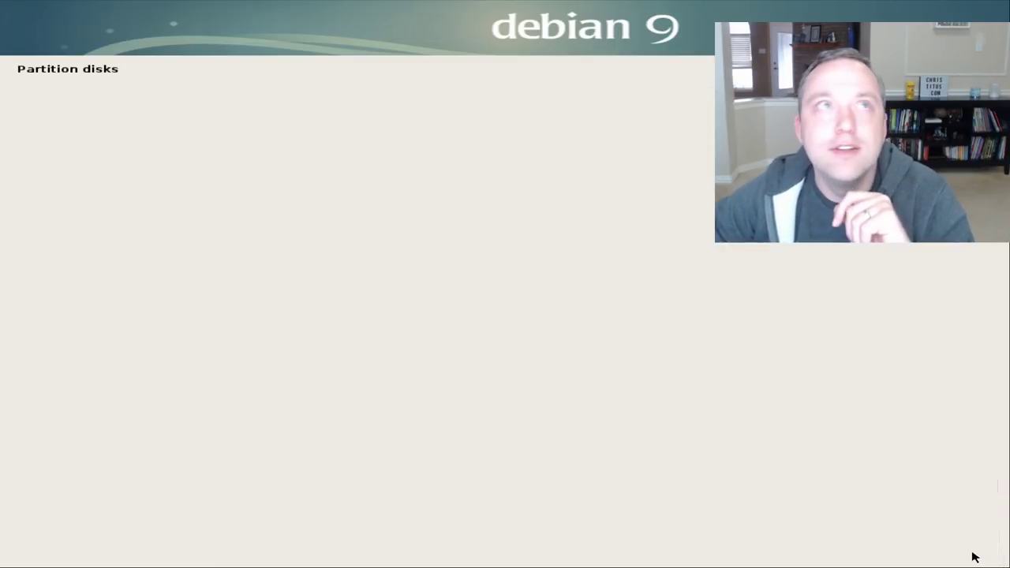
# Write the partition changes to disk without swap, then dismiss the failed installation step.
pyautogui.scroll(-1, 446, 392)
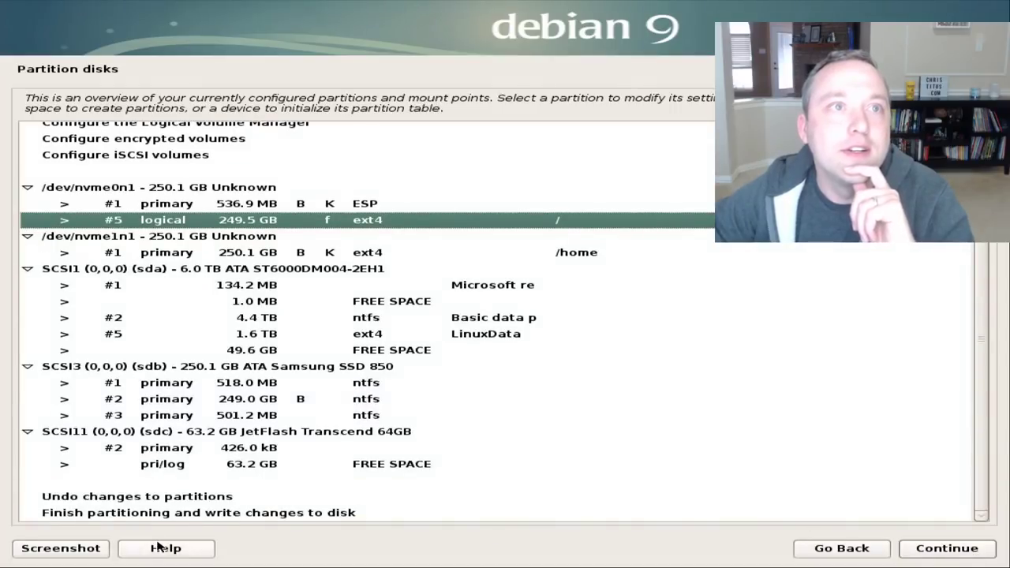
pyautogui.click(196, 514)
pyautogui.click(941, 550)
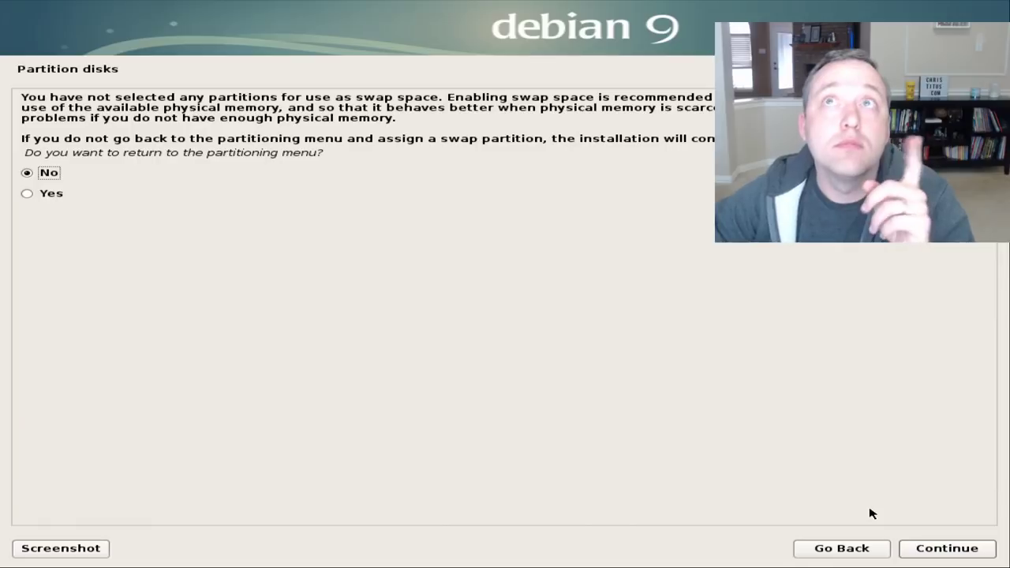
pyautogui.click(956, 547)
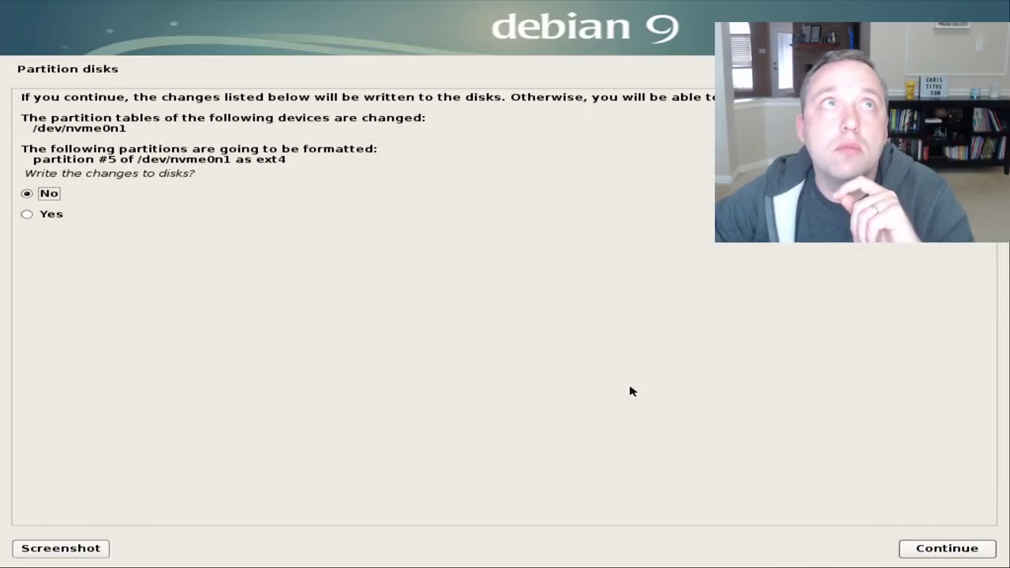
pyautogui.click(49, 219)
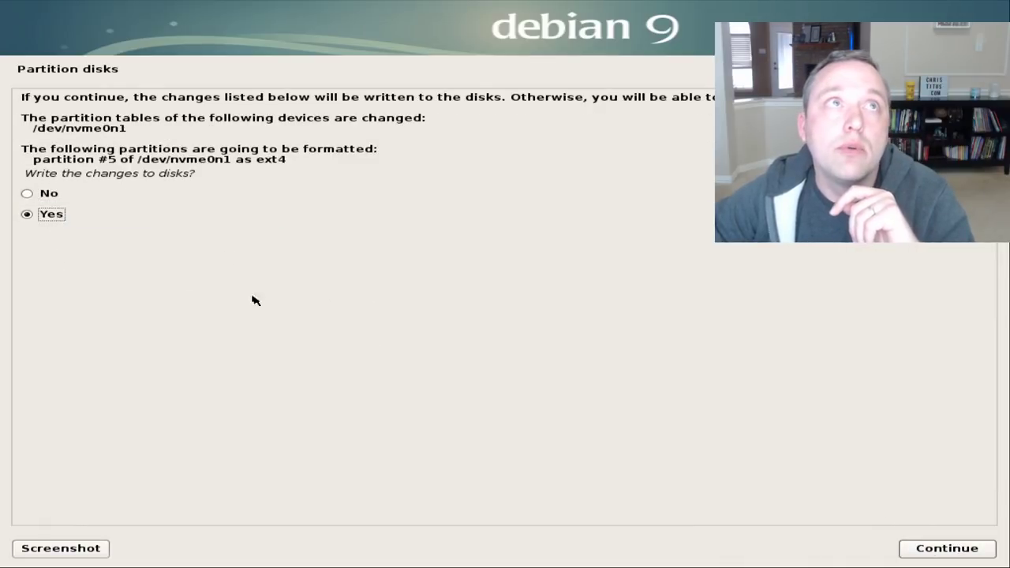
pyautogui.click(970, 555)
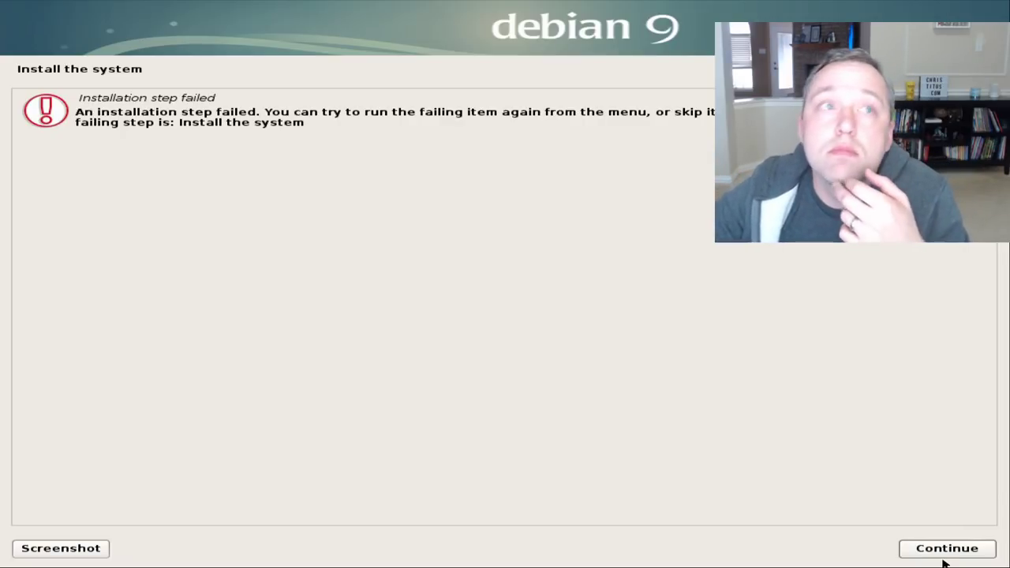
pyautogui.click(952, 554)
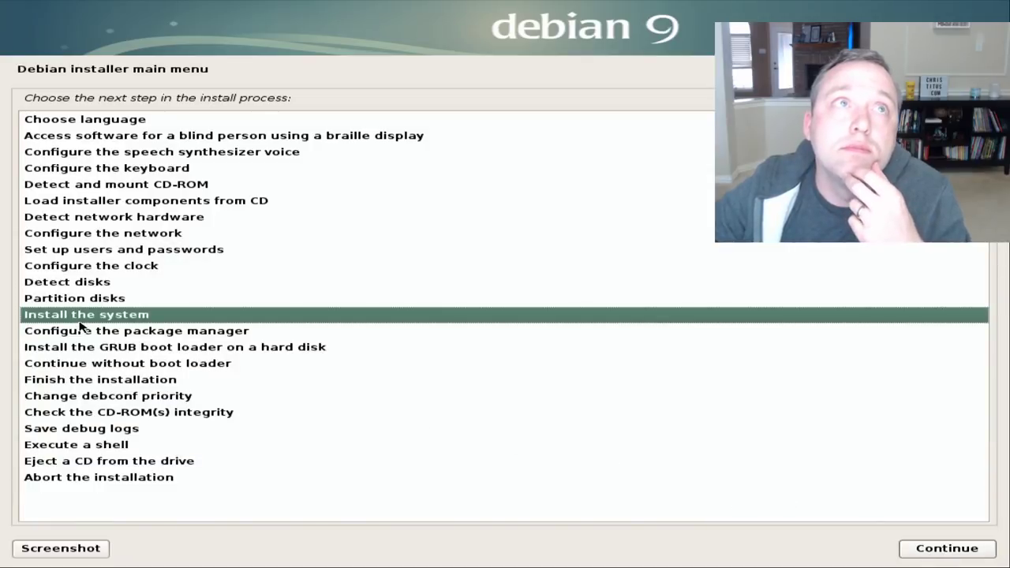
# Reopen the partitioner and delete nvme0n1's 249.5 GB logical root partition #5.
pyautogui.click(72, 299)
pyautogui.click(973, 550)
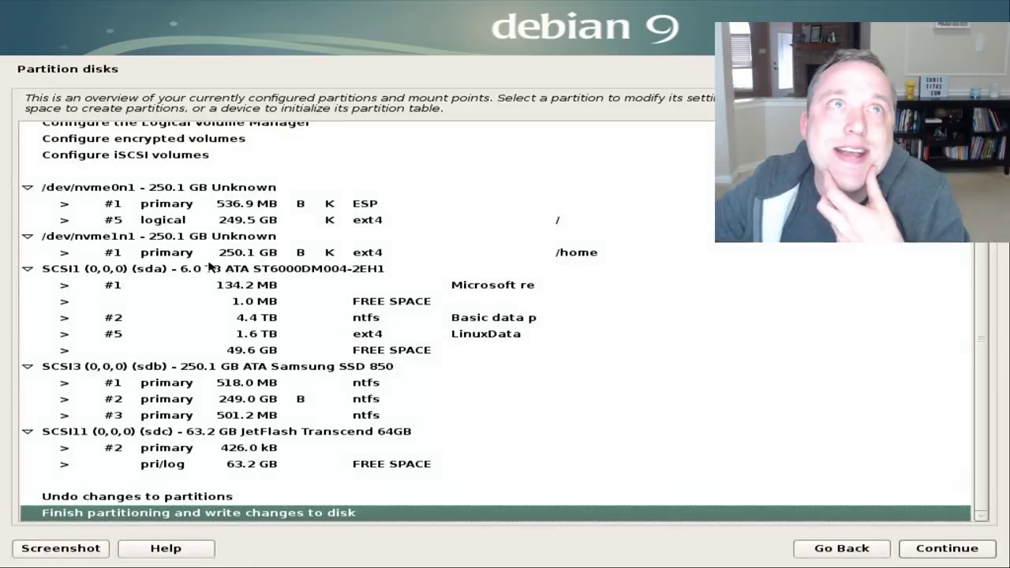
pyautogui.click(246, 223)
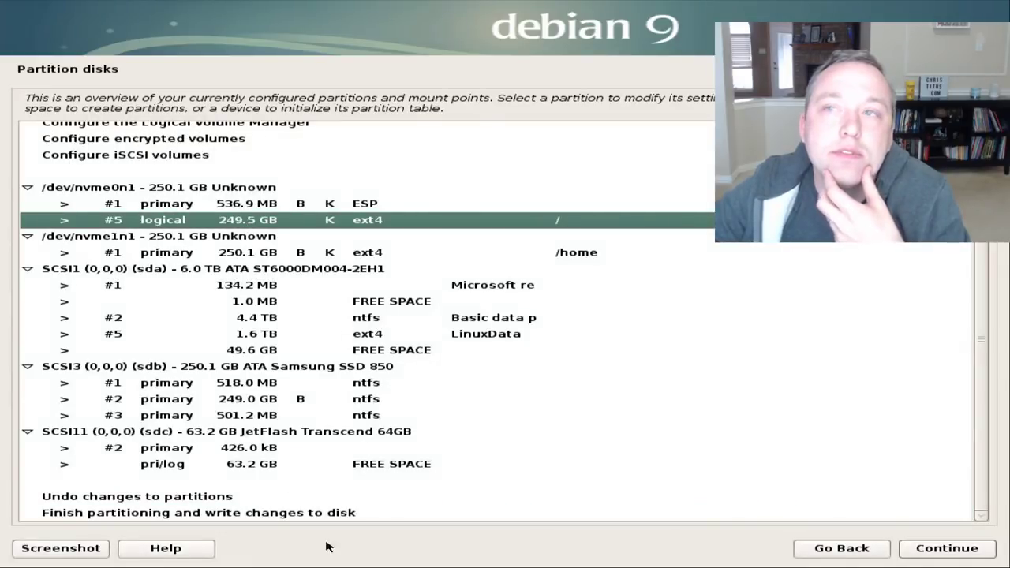
pyautogui.click(972, 550)
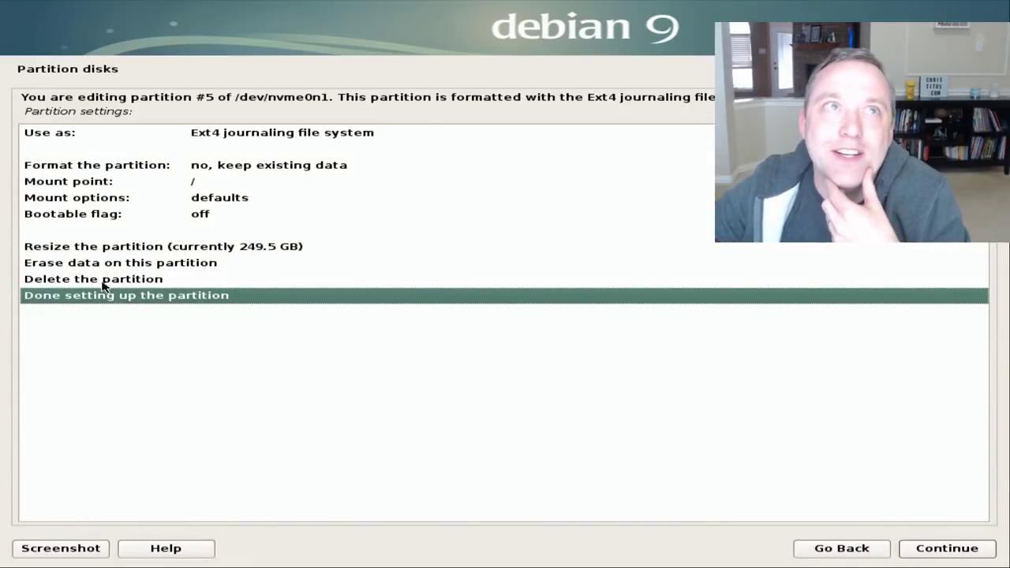
pyautogui.click(103, 286)
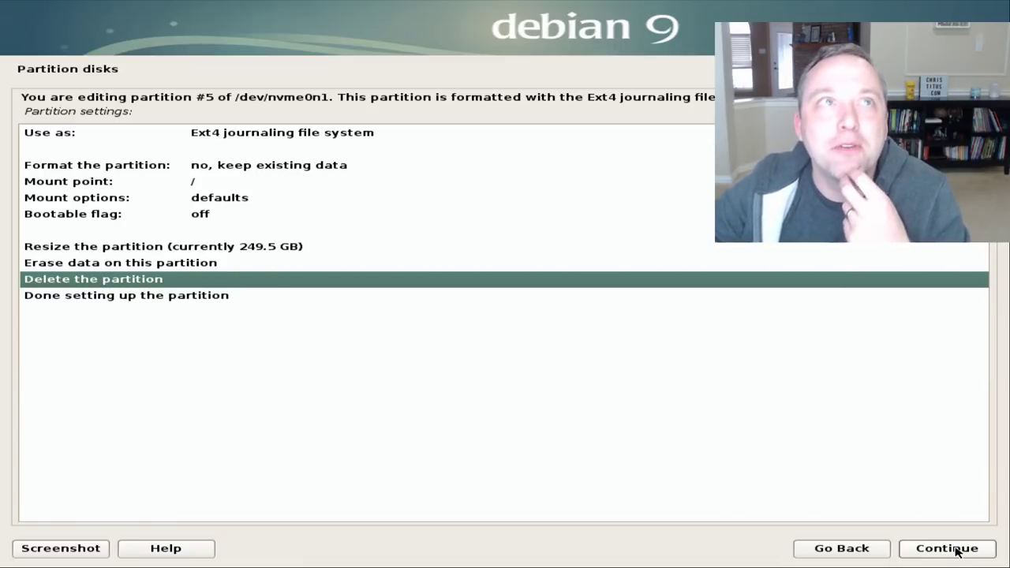
pyautogui.click(952, 554)
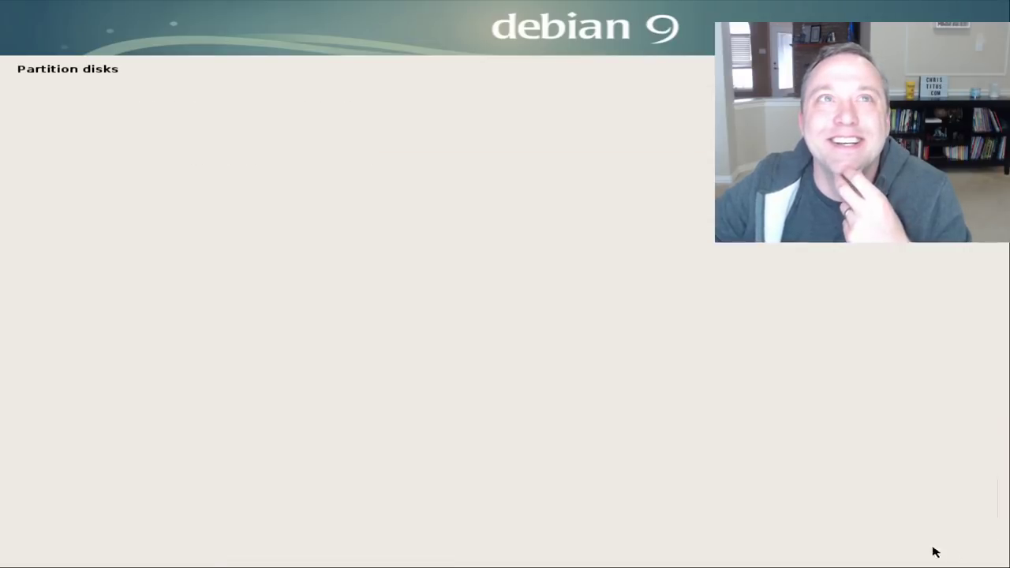
# Create a 249.5 GB primary partition in the free space, set as ext4 at /.
pyautogui.click(130, 263)
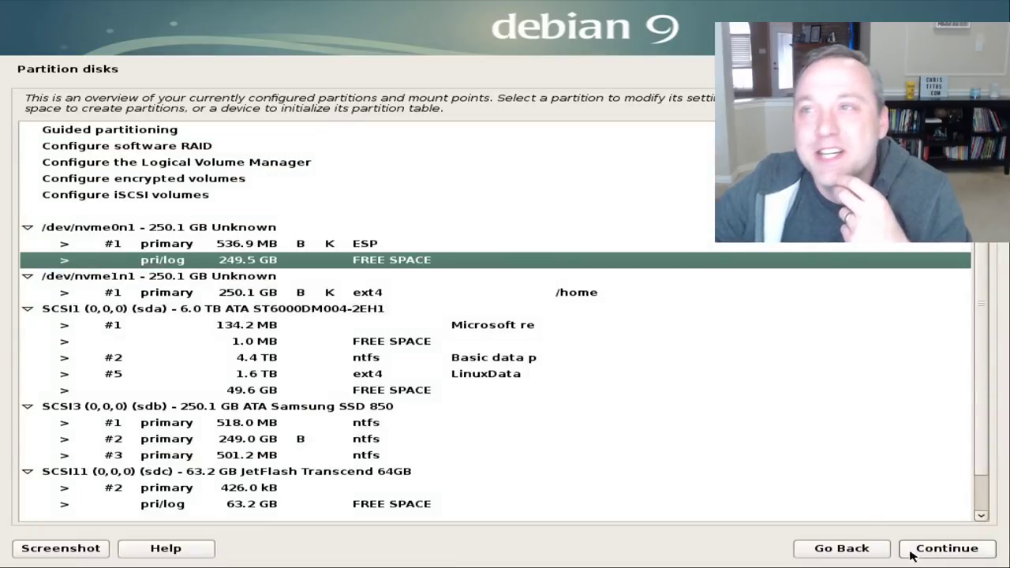
pyautogui.click(955, 554)
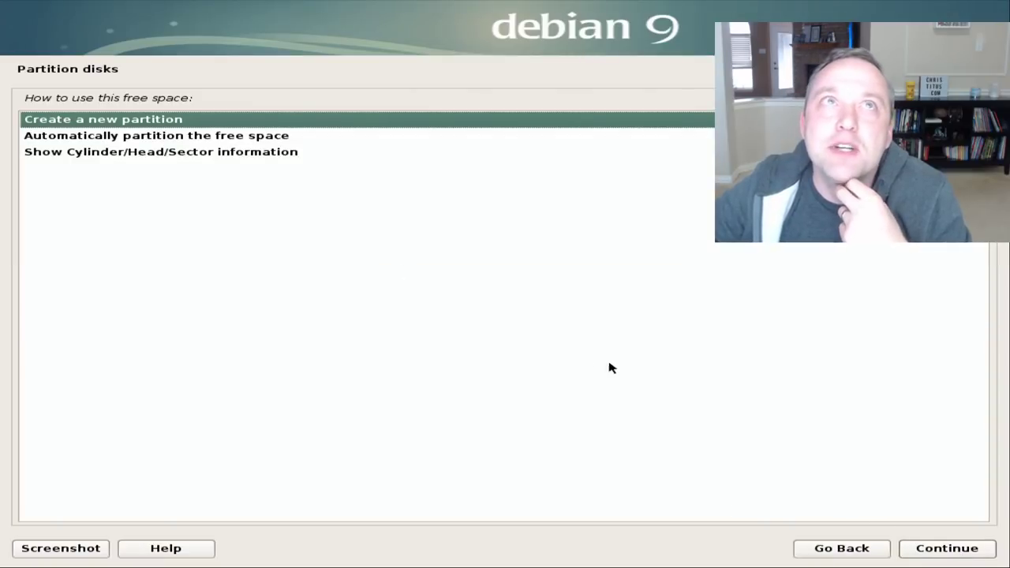
pyautogui.click(975, 550)
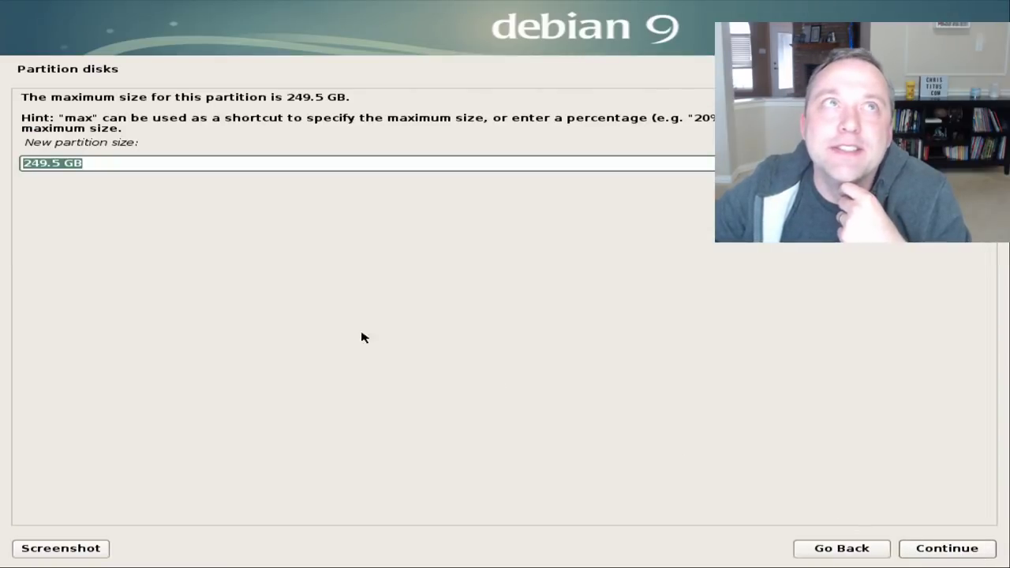
pyautogui.click(950, 559)
pyautogui.click(46, 120)
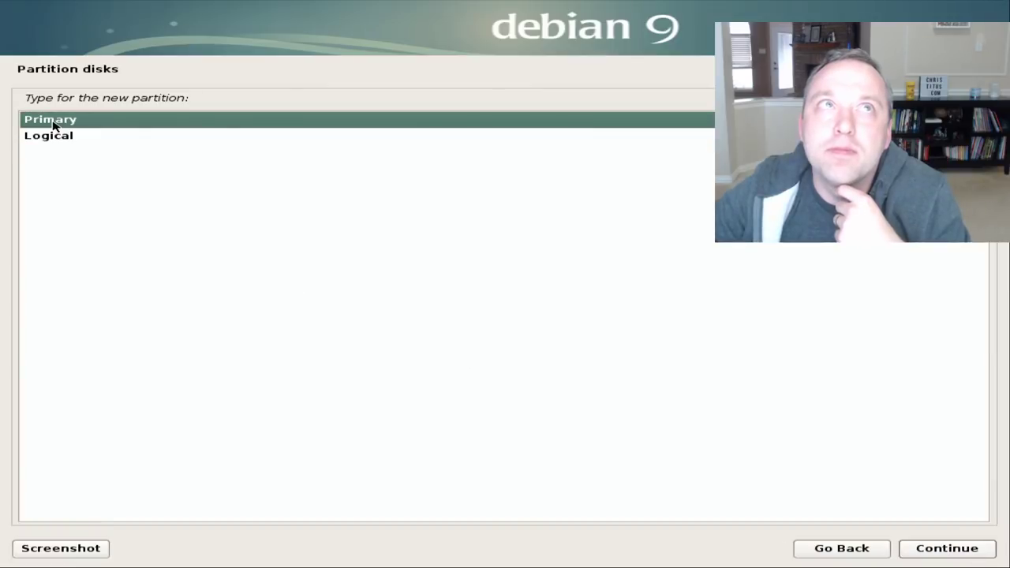
pyautogui.click(961, 557)
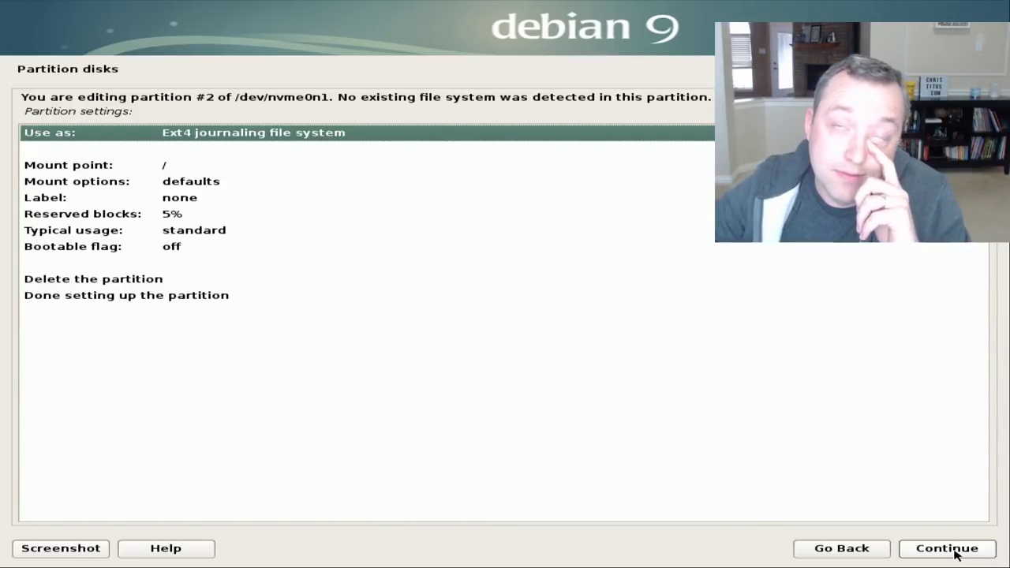
pyautogui.click(142, 294)
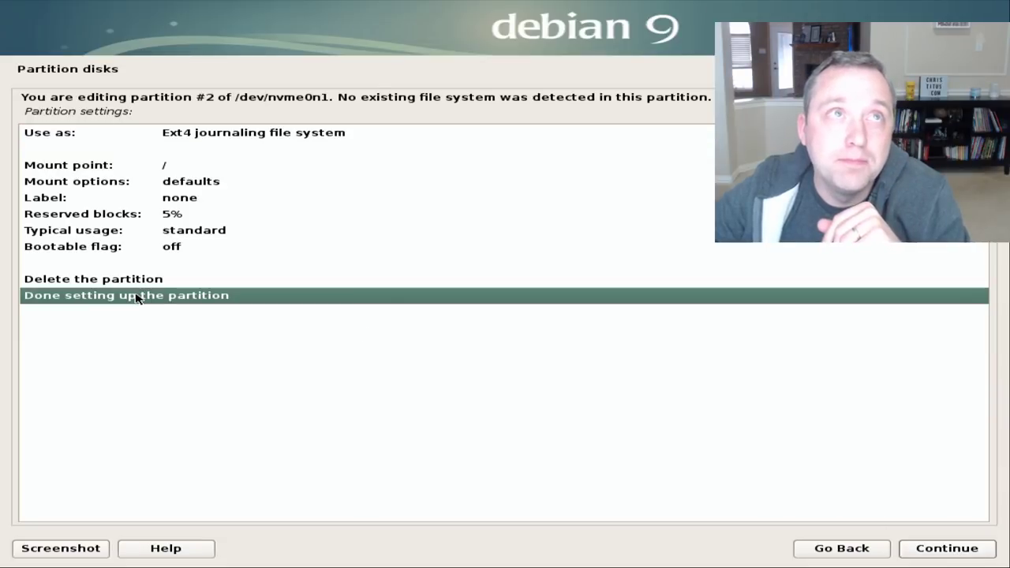
pyautogui.click(960, 553)
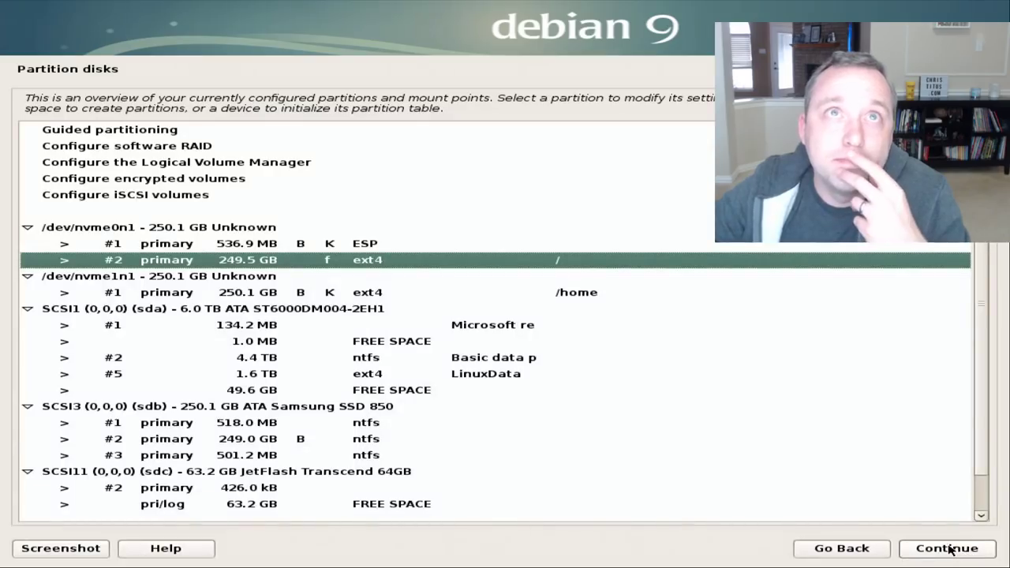
pyautogui.click(960, 552)
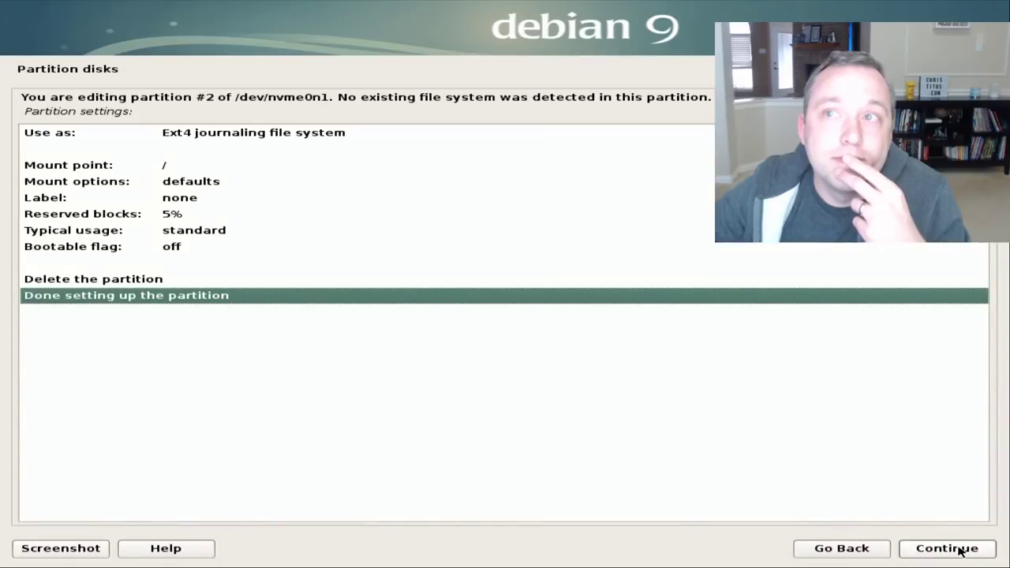
# Write the changes to disk without swap, formatting nvme0n1 partition #2 as ext4.
pyautogui.click(961, 552)
pyautogui.scroll(-1, 552, 412)
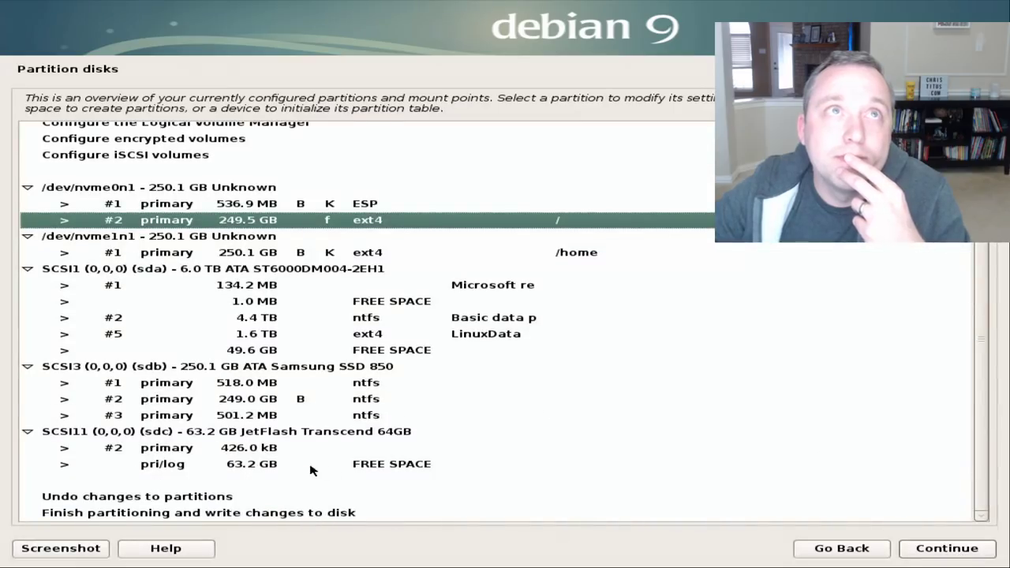
pyautogui.click(165, 513)
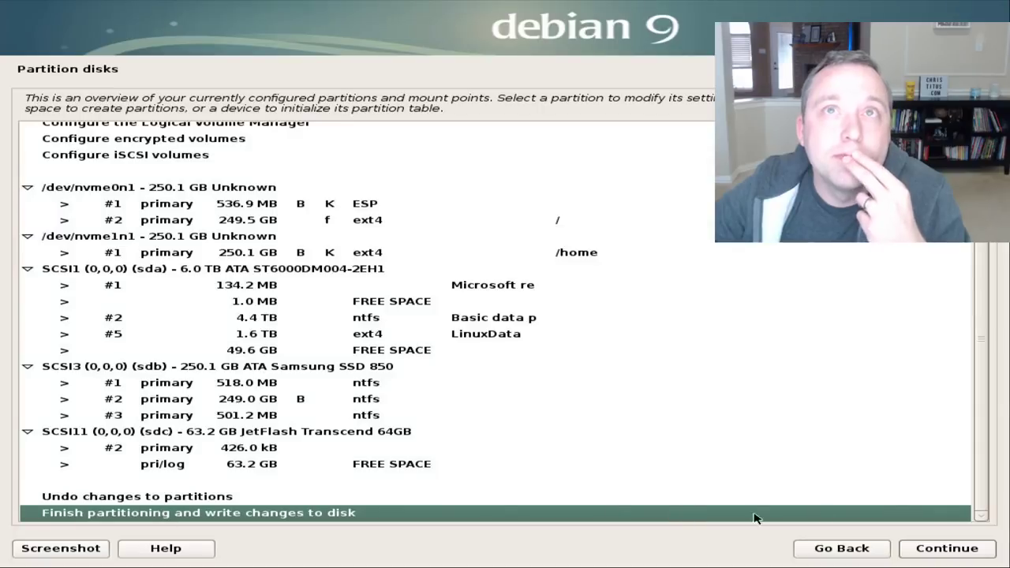
pyautogui.click(946, 545)
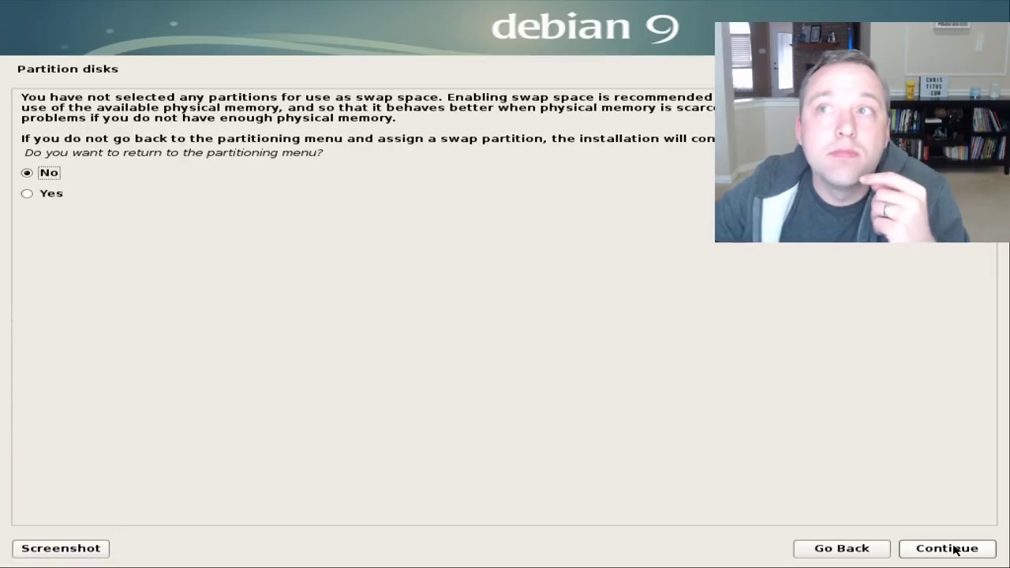
pyautogui.click(947, 548)
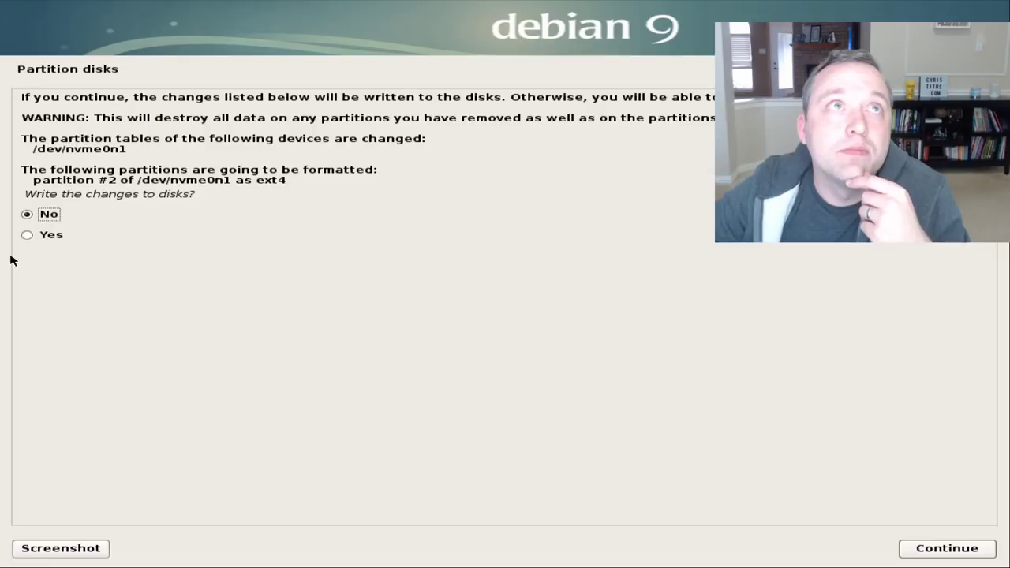
pyautogui.click(54, 235)
pyautogui.click(948, 549)
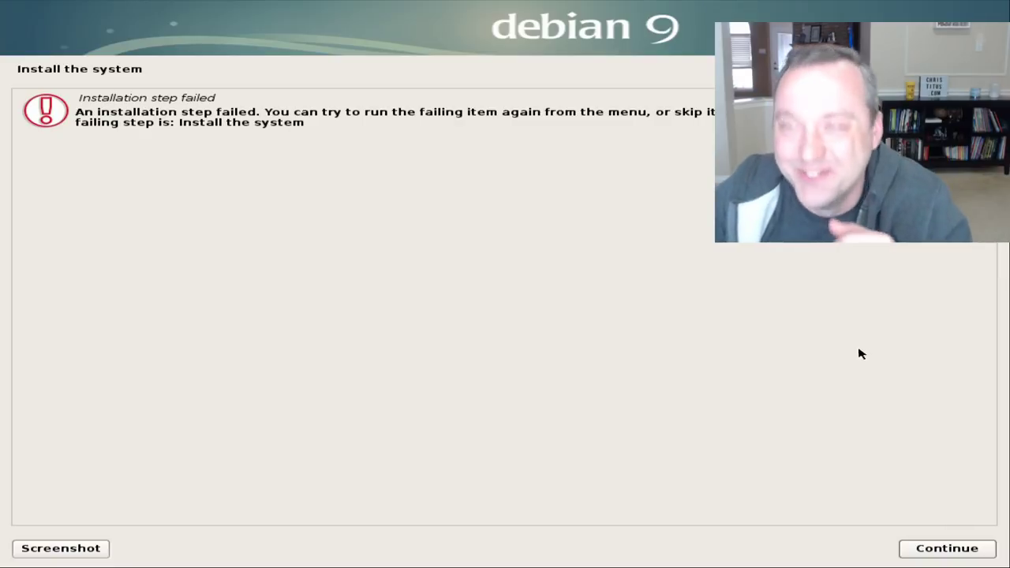
# Retry Install the system, decline installing onto the unclean target, and dismiss the errors.
pyautogui.click(972, 552)
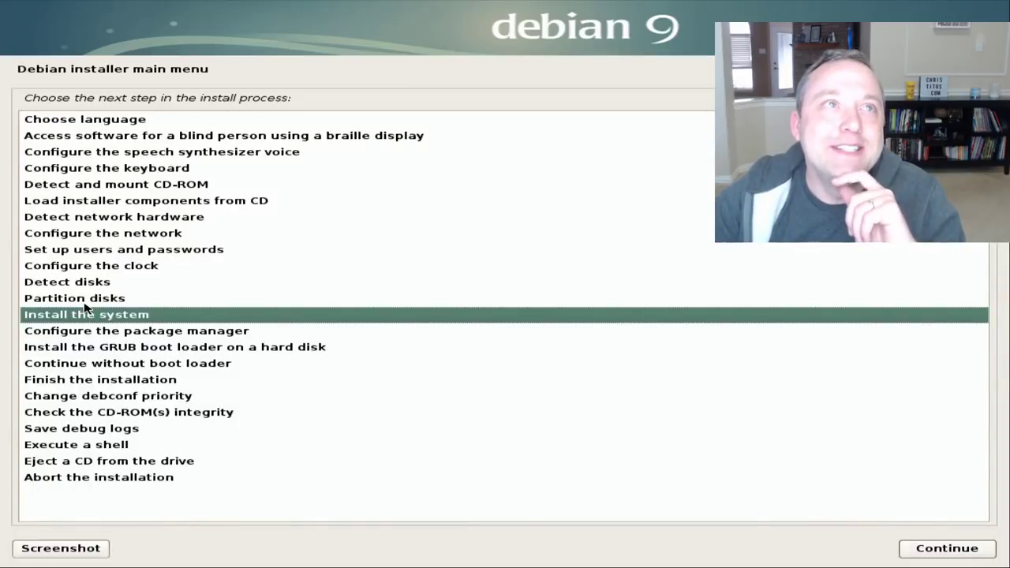
pyautogui.click(945, 554)
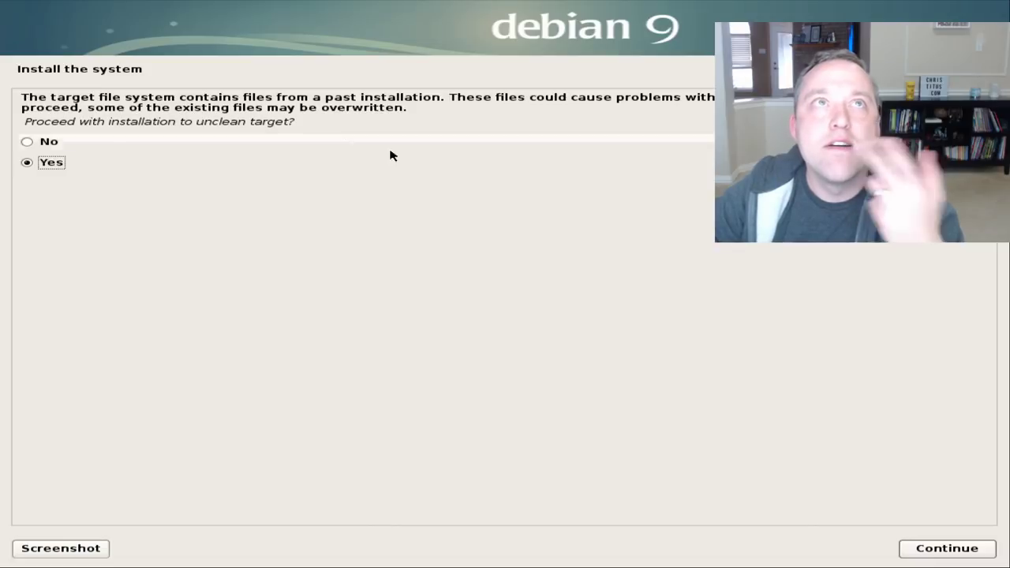
pyautogui.click(33, 148)
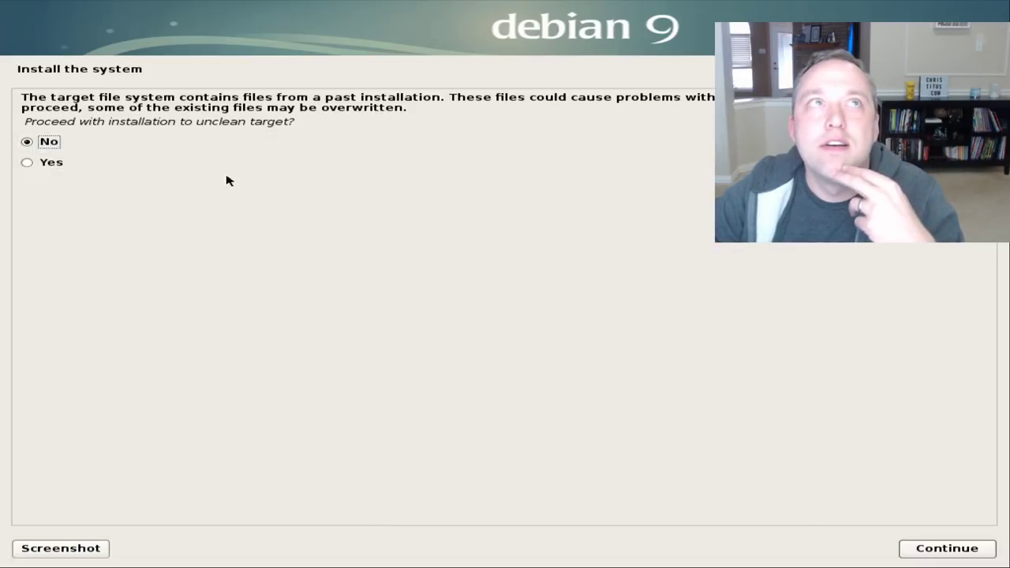
pyautogui.click(981, 554)
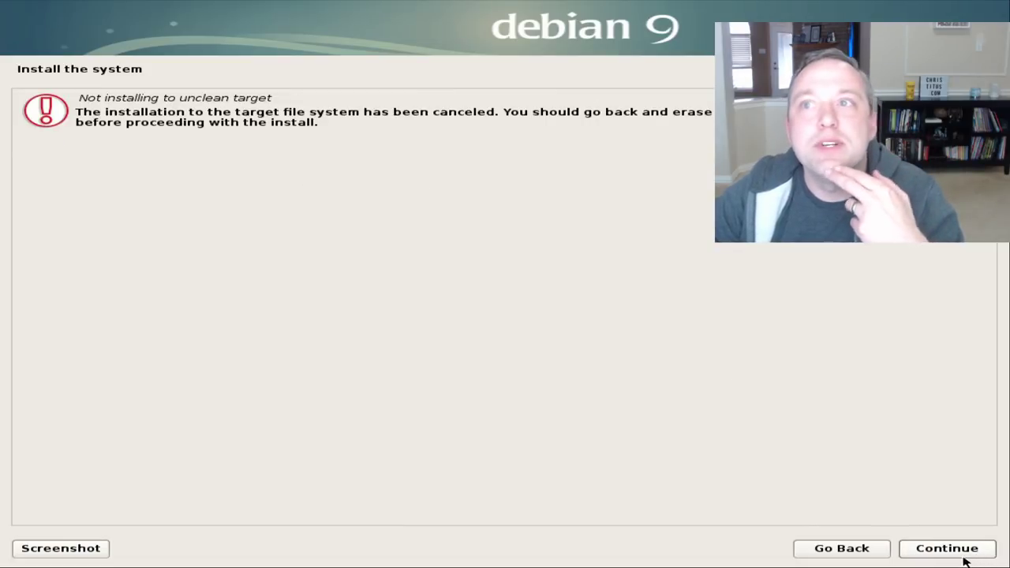
pyautogui.click(963, 555)
pyautogui.click(963, 555)
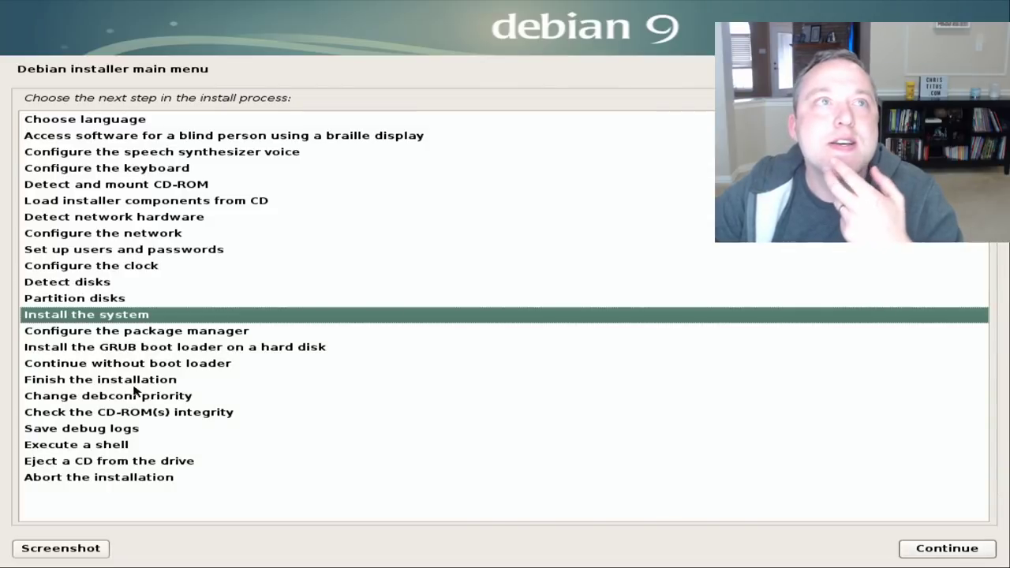
# Restart the partitioner and open nvme0n1's 249.5 GB ext4 root partition #2, highlighting Delete.
pyautogui.click(70, 298)
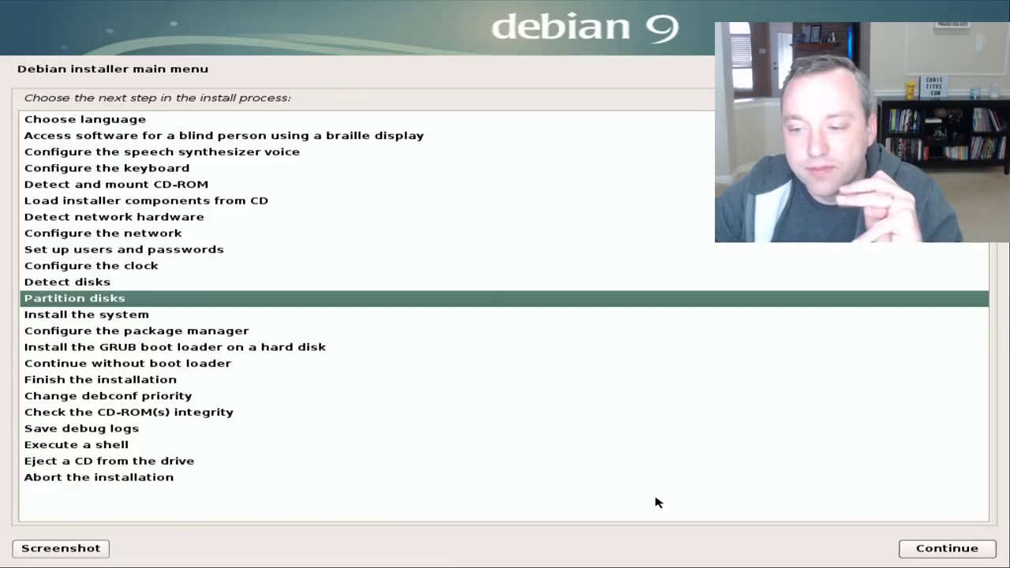
pyautogui.click(946, 549)
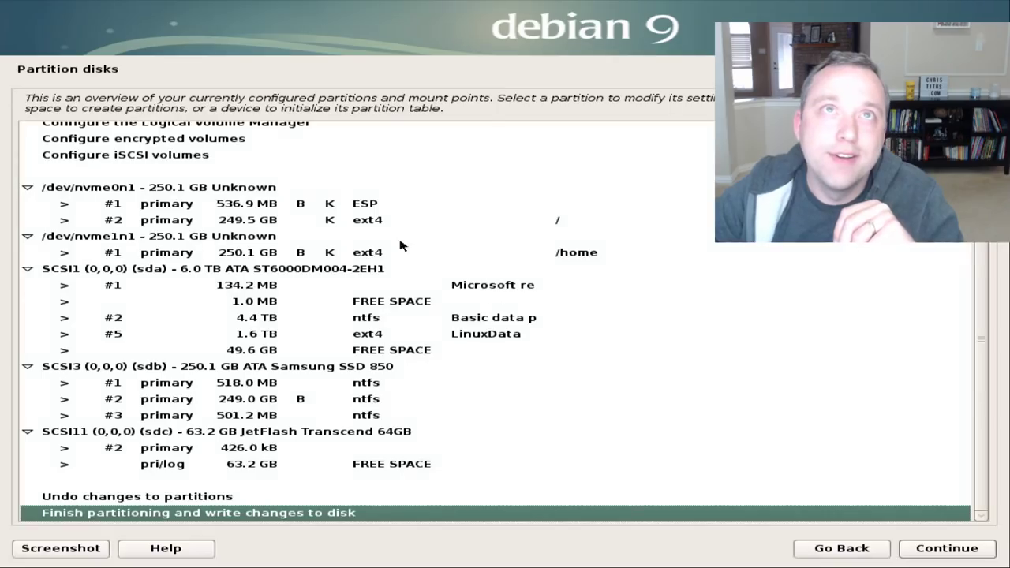
pyautogui.click(349, 222)
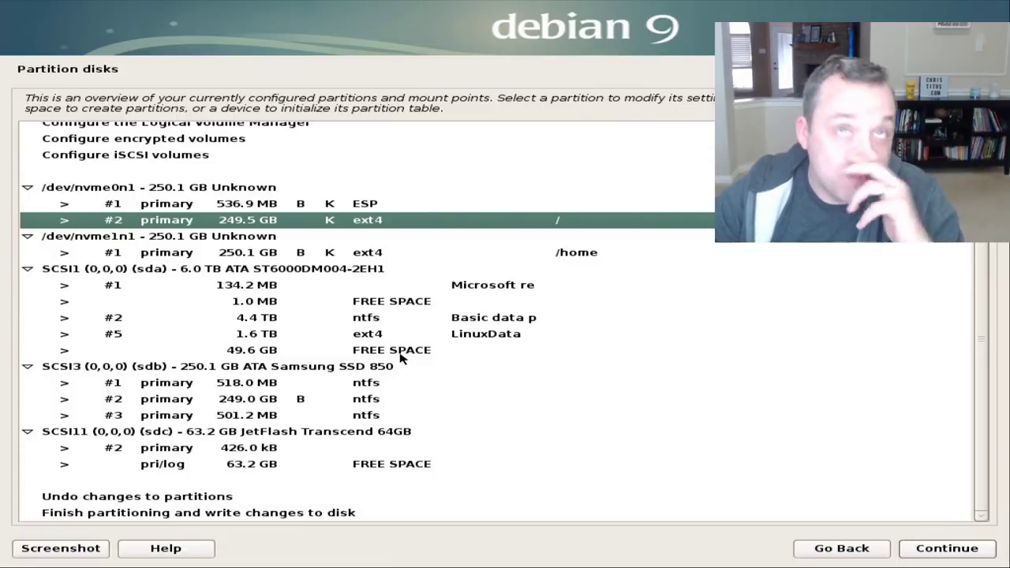
pyautogui.click(278, 253)
pyautogui.click(275, 221)
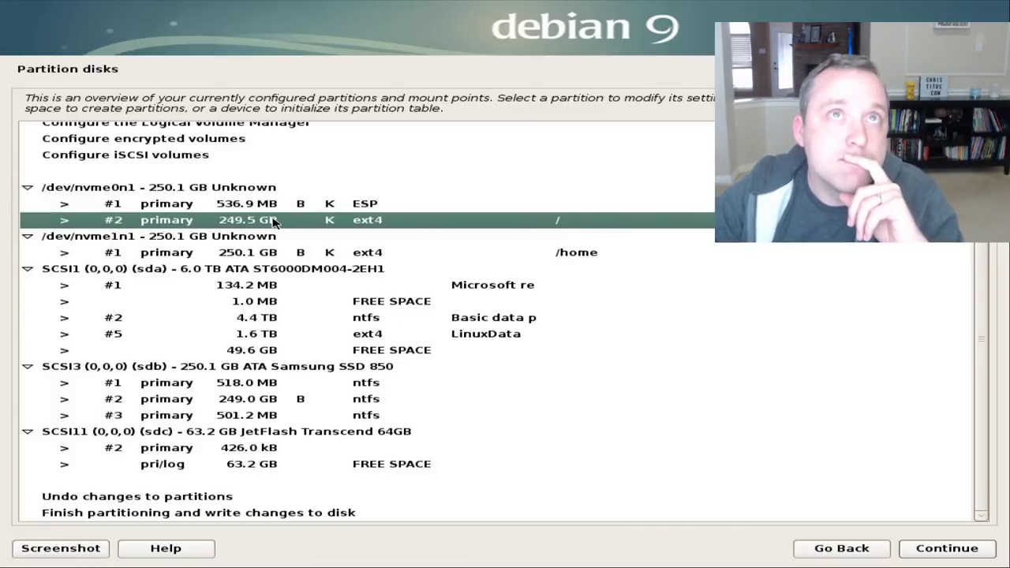
pyautogui.click(963, 546)
pyautogui.click(99, 281)
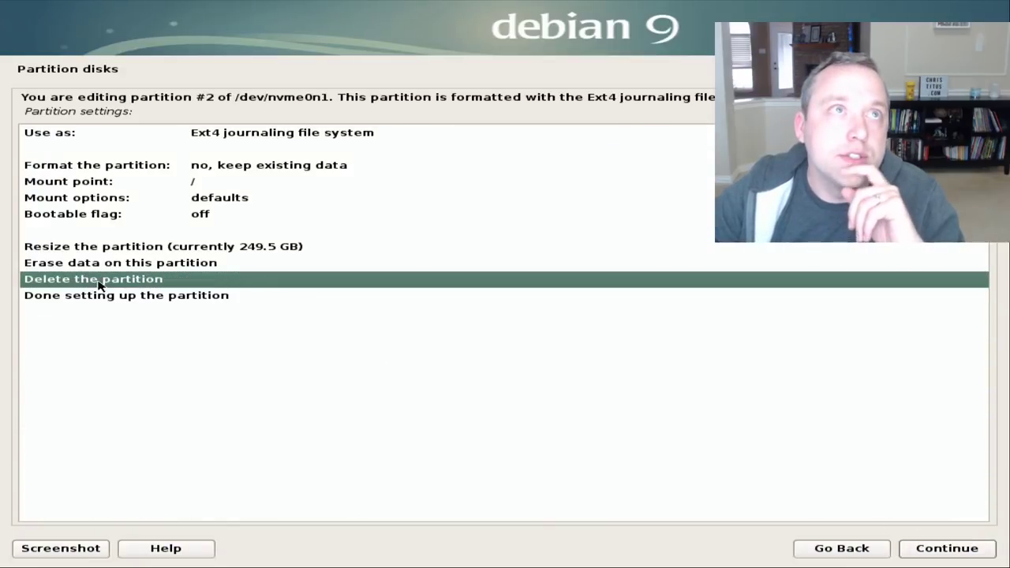
# Delete root partition #2 and choose to automatically partition the freed 249.5 GB.
pyautogui.click(978, 554)
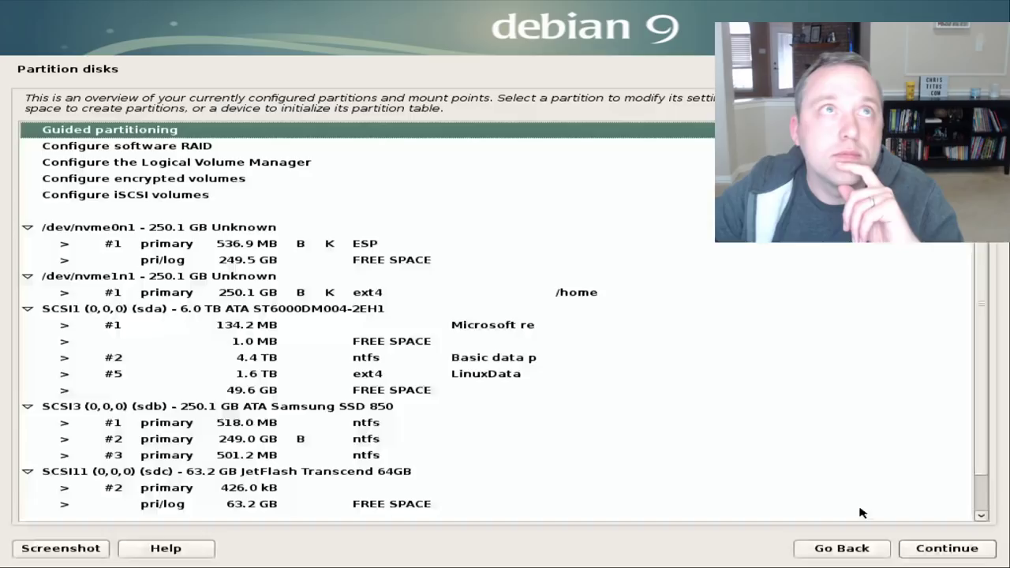
pyautogui.click(187, 264)
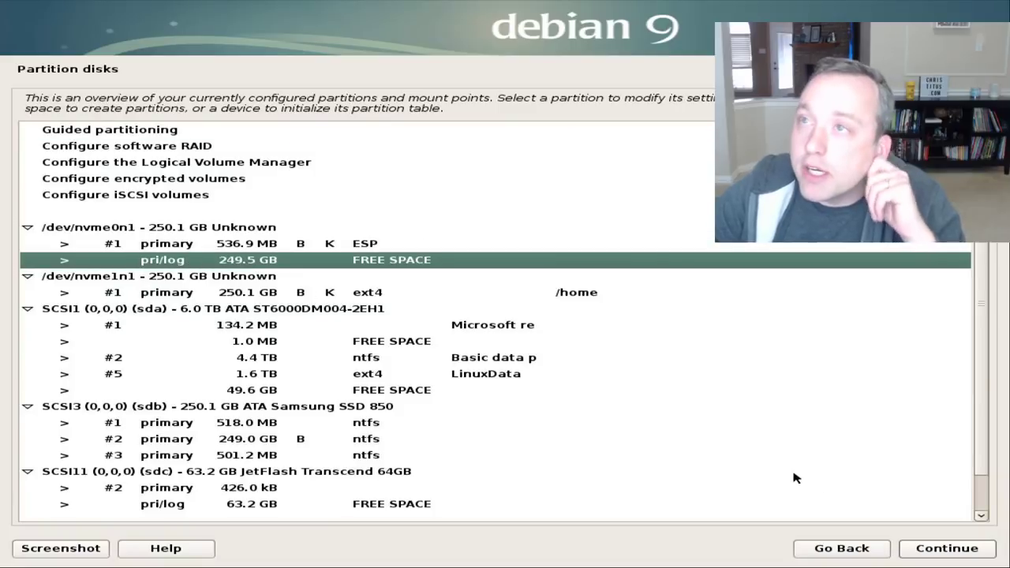
pyautogui.click(959, 546)
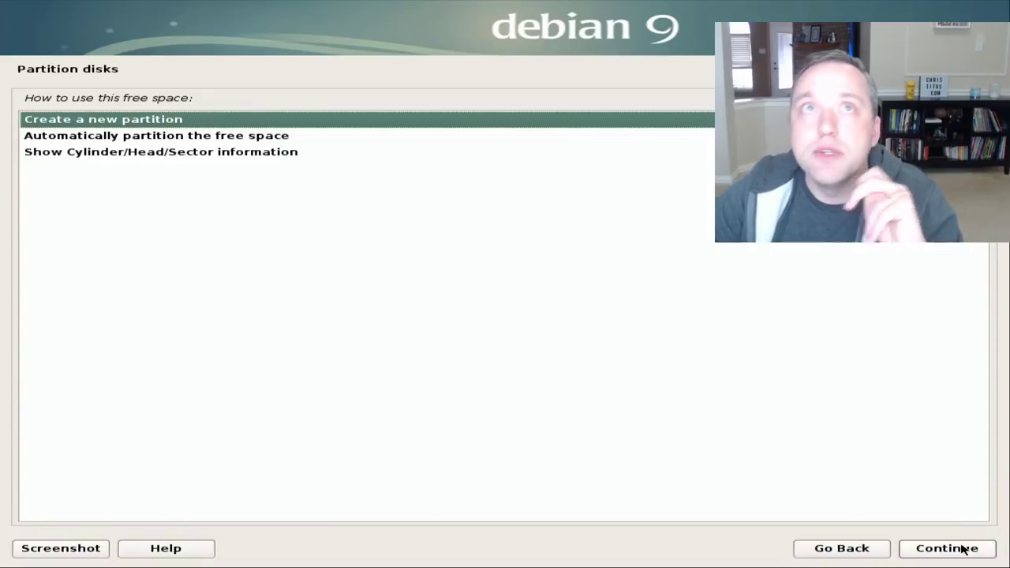
pyautogui.click(123, 139)
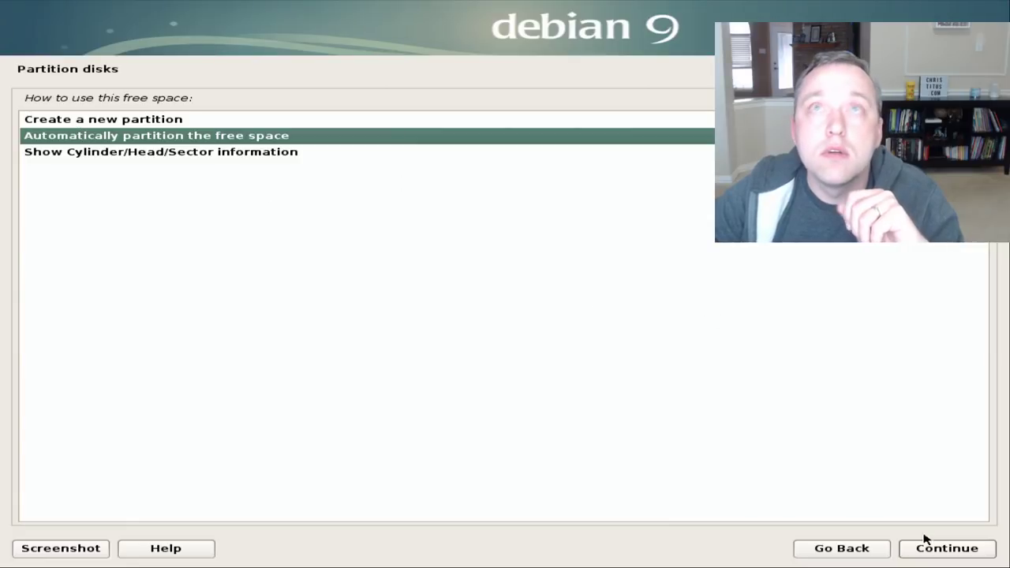
pyautogui.click(951, 549)
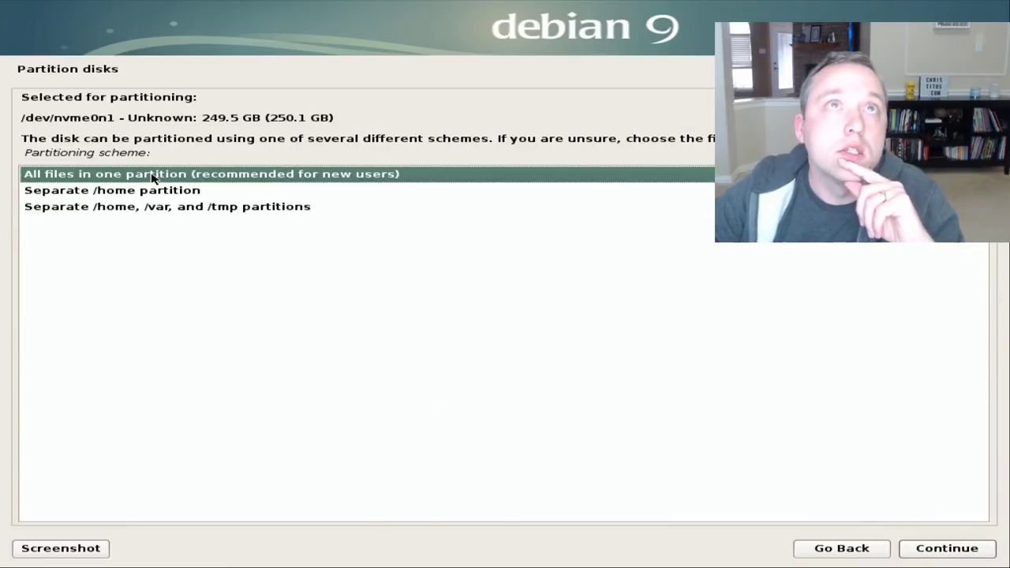
# Apply the separate /home scheme: 30.0 GB root, 17.1 GB swap, 202.4 GB /home.
pyautogui.click(154, 193)
pyautogui.click(142, 210)
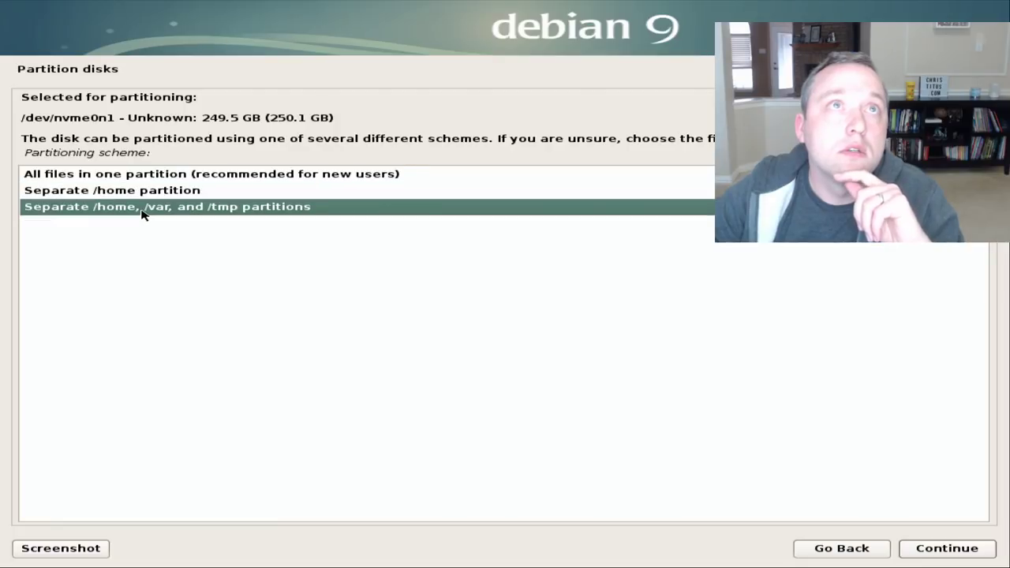
pyautogui.click(156, 194)
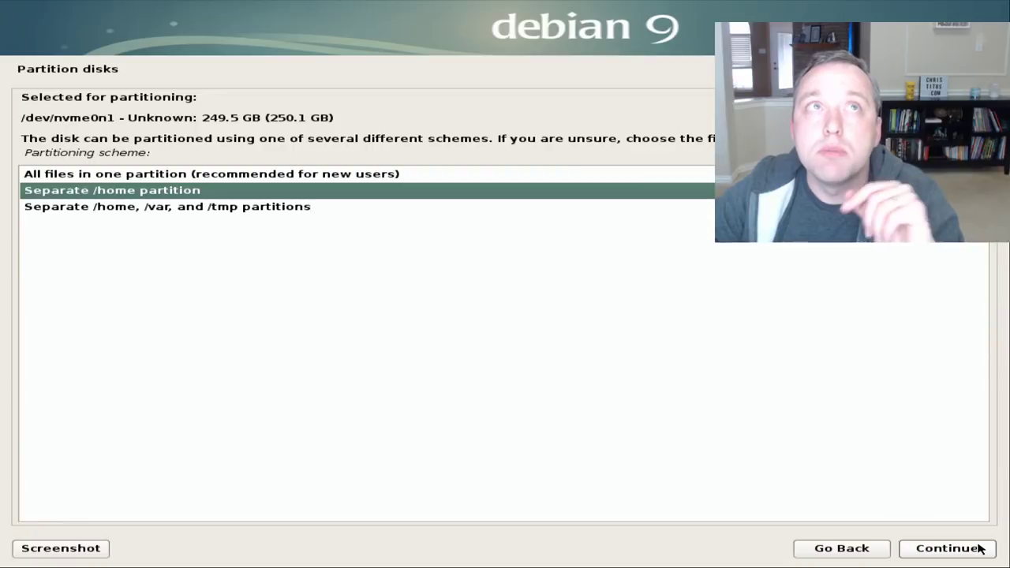
pyautogui.click(975, 551)
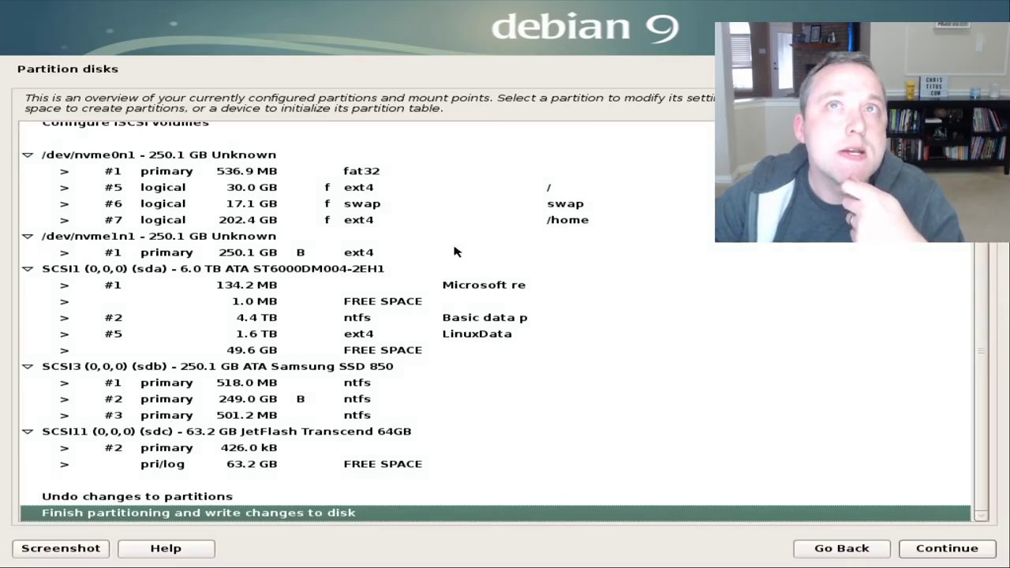
pyautogui.click(342, 206)
# Delete nvme0n1's 202.4 GB logical /home partition #7, leaving free space beside root and swap.
pyautogui.click(354, 224)
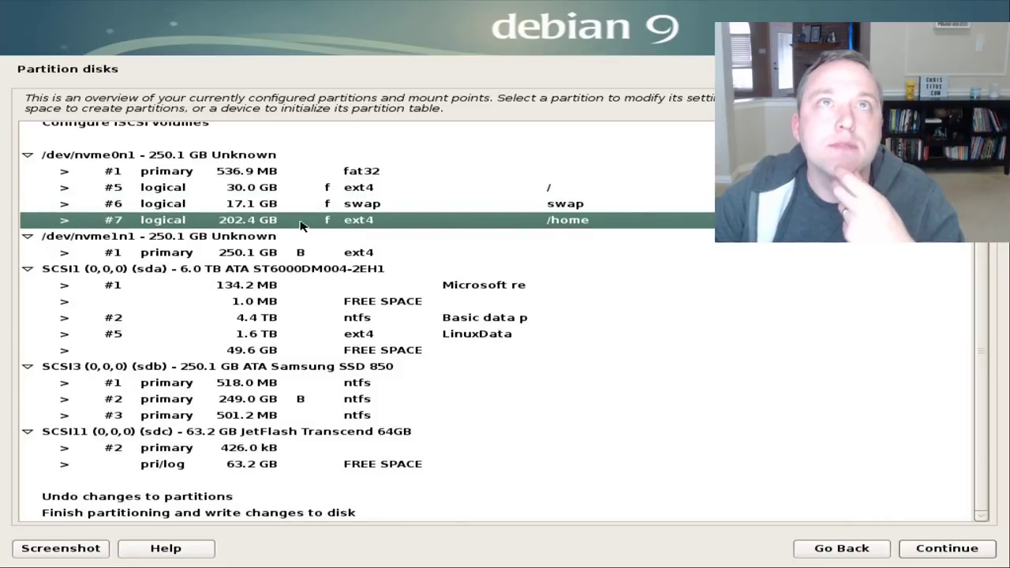
pyautogui.click(940, 554)
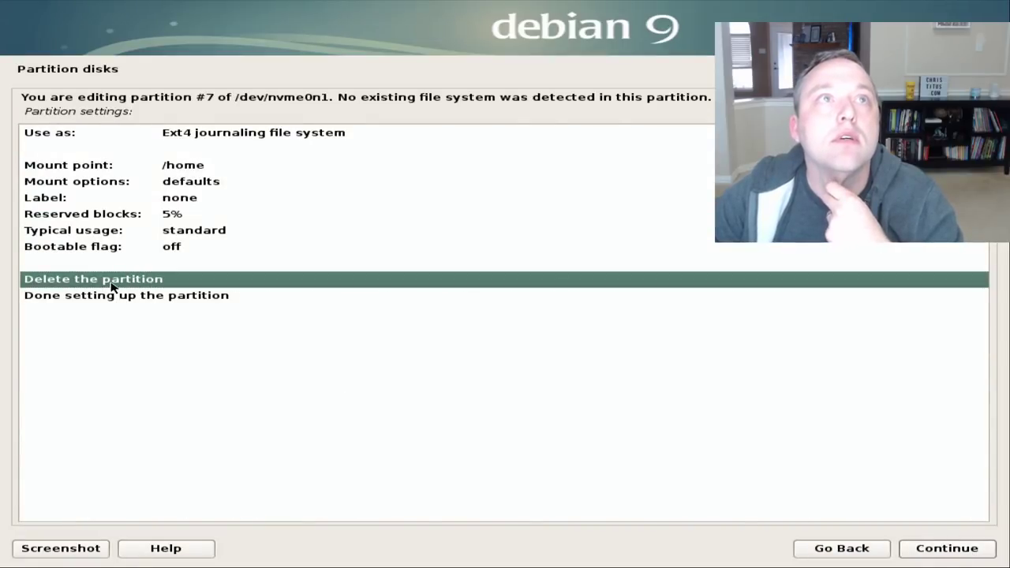
pyautogui.click(971, 546)
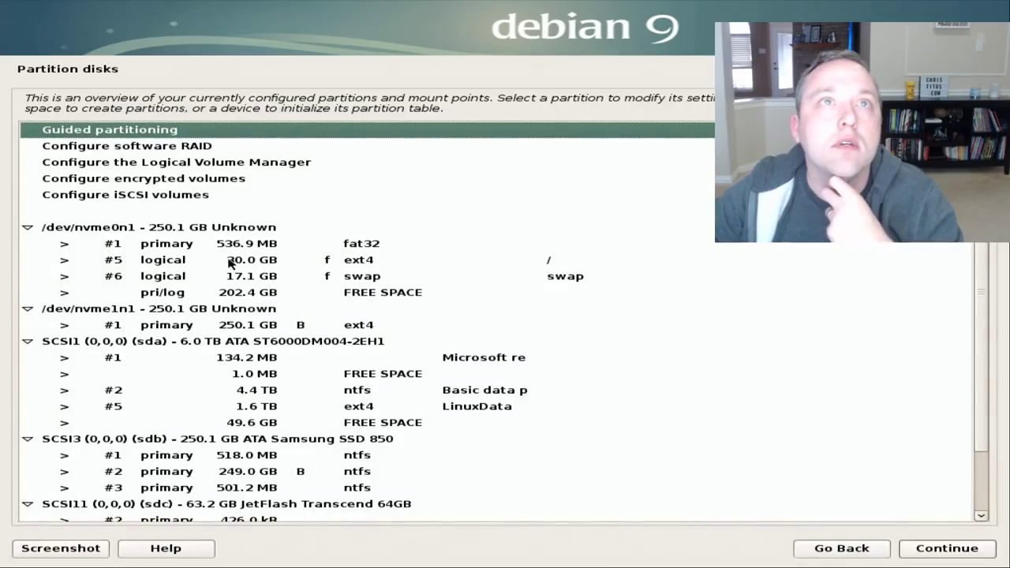
pyautogui.click(263, 327)
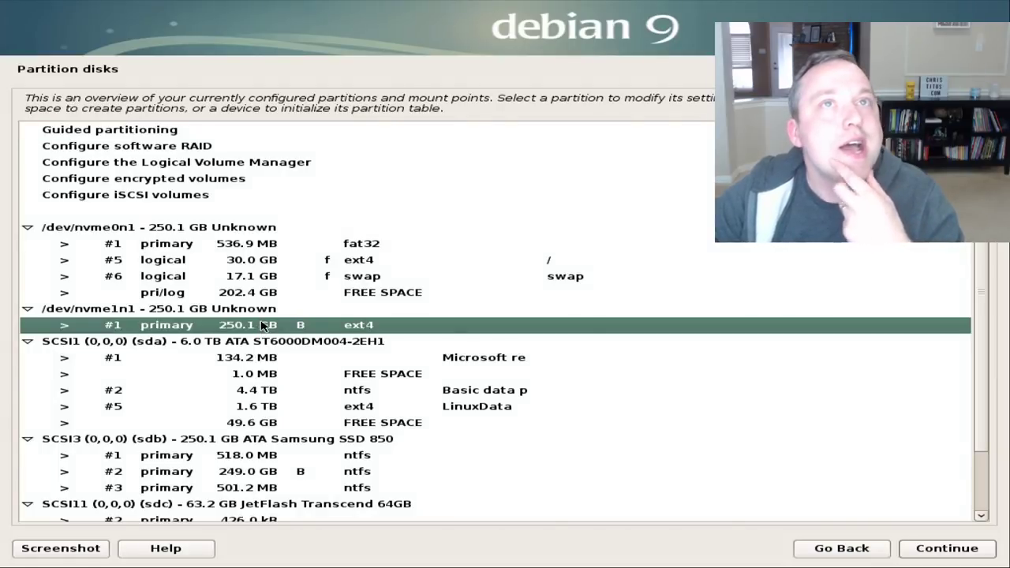
pyautogui.click(261, 295)
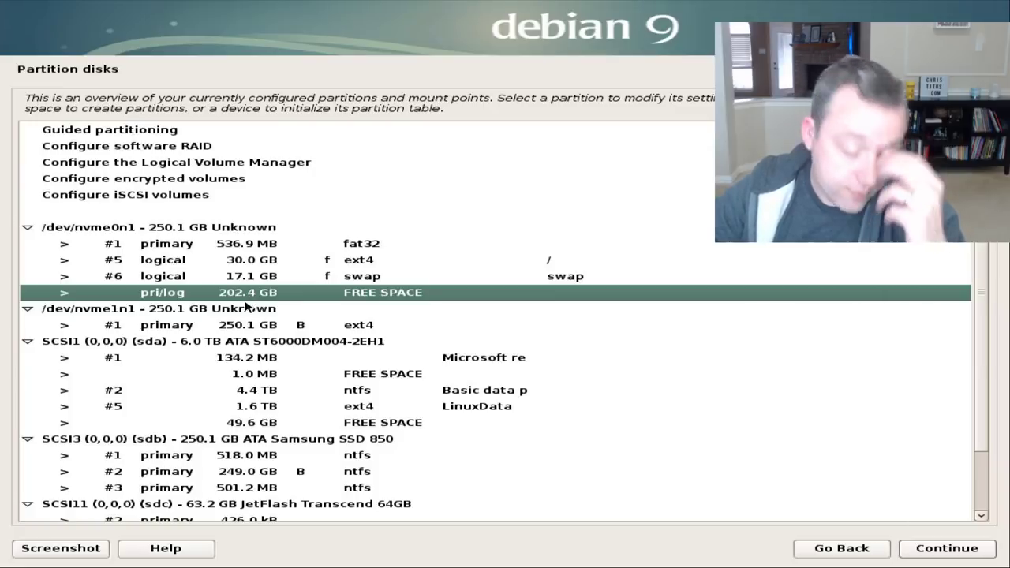
pyautogui.click(276, 283)
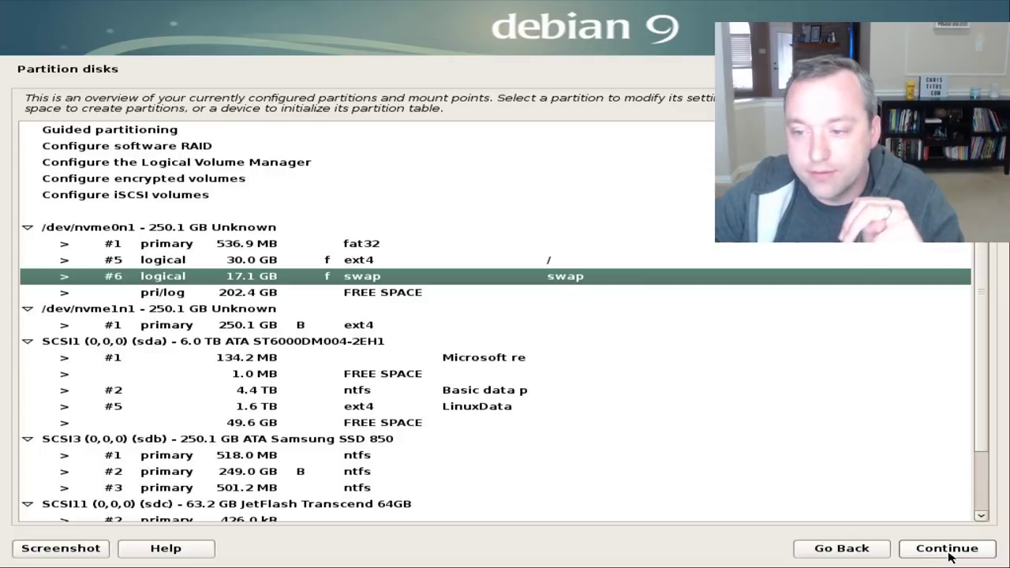
# Delete the swap partition #6 on nvme0n1.
pyautogui.click(949, 555)
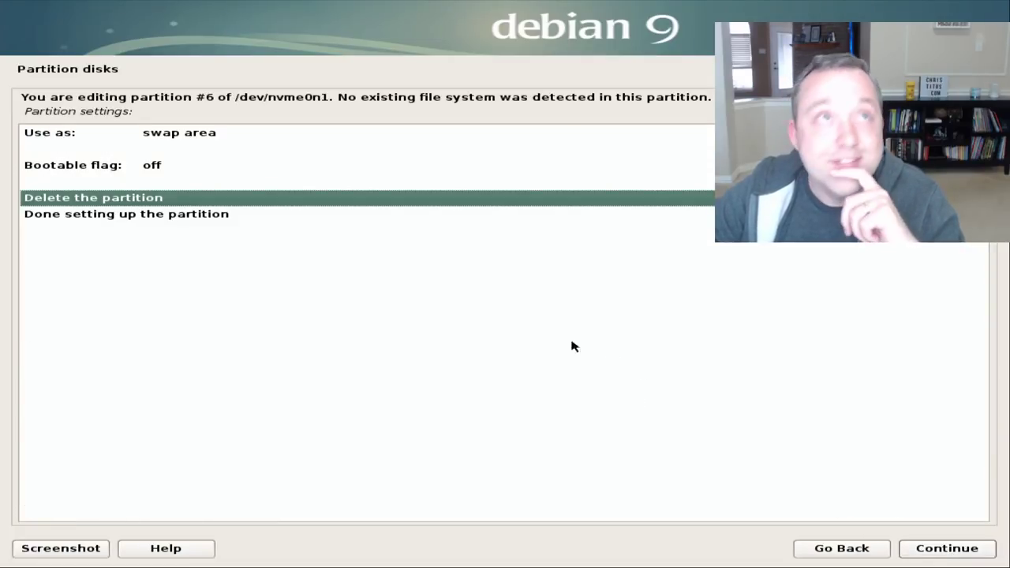
pyautogui.click(986, 553)
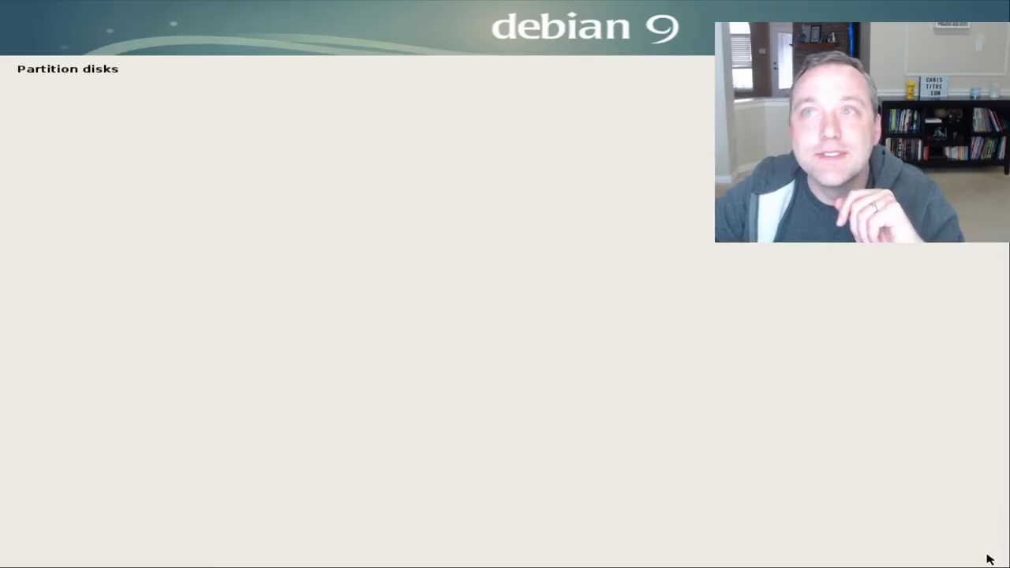
pyautogui.click(224, 277)
# Delete the 30 GB ext4 root partition #5, then pick the resulting 249.5 GB free space.
pyautogui.click(228, 265)
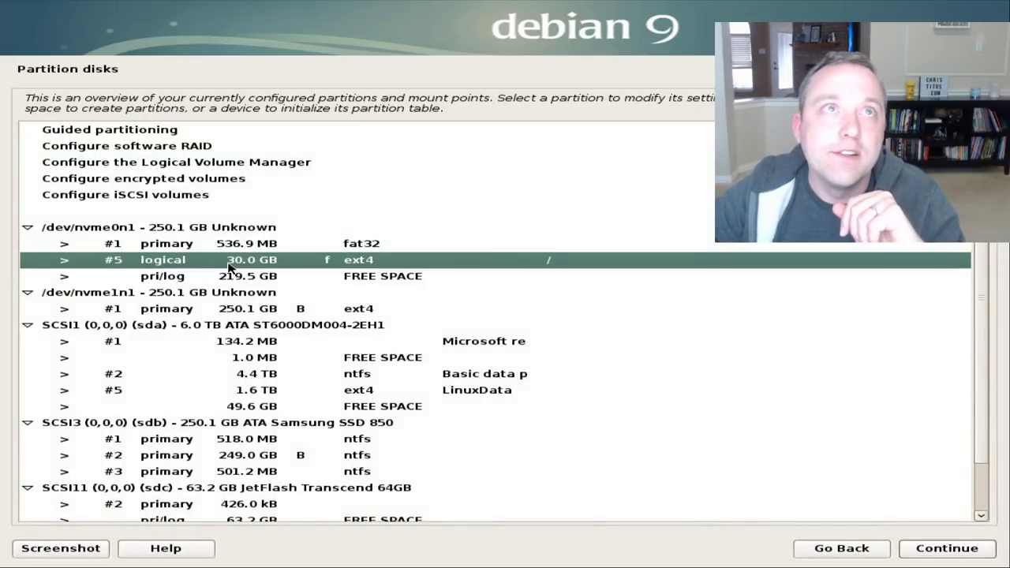
pyautogui.click(941, 550)
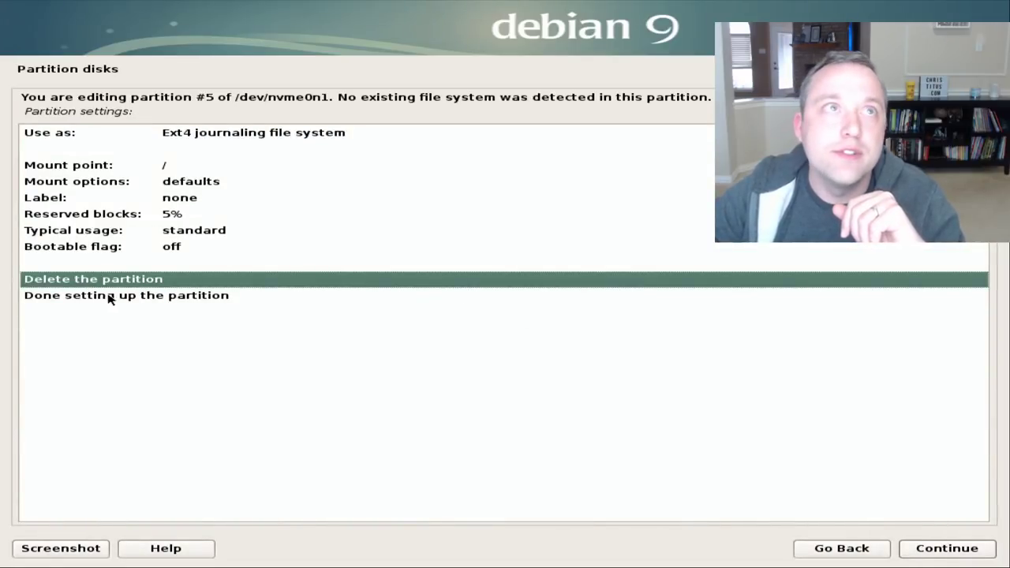
pyautogui.click(951, 549)
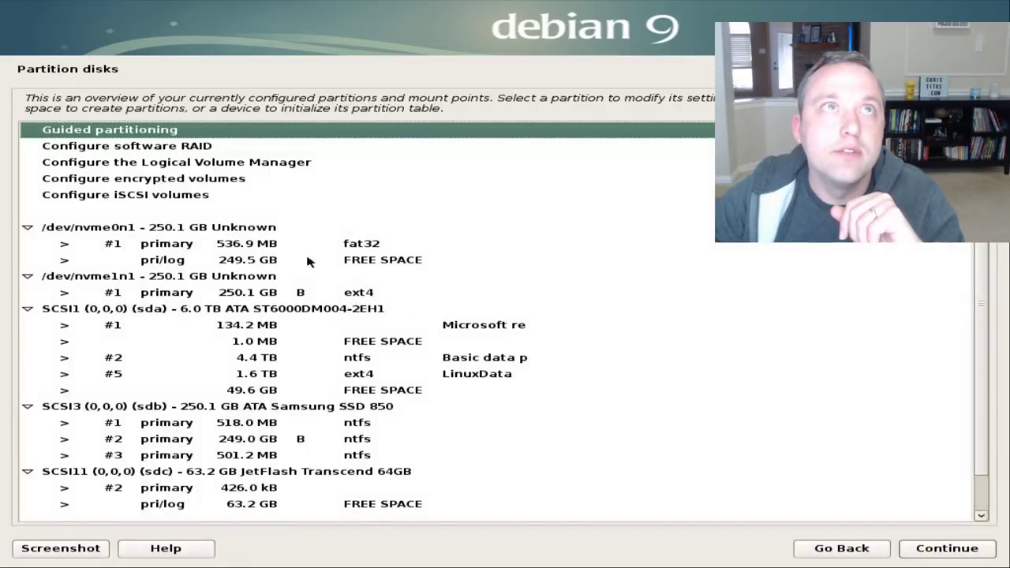
pyautogui.click(198, 264)
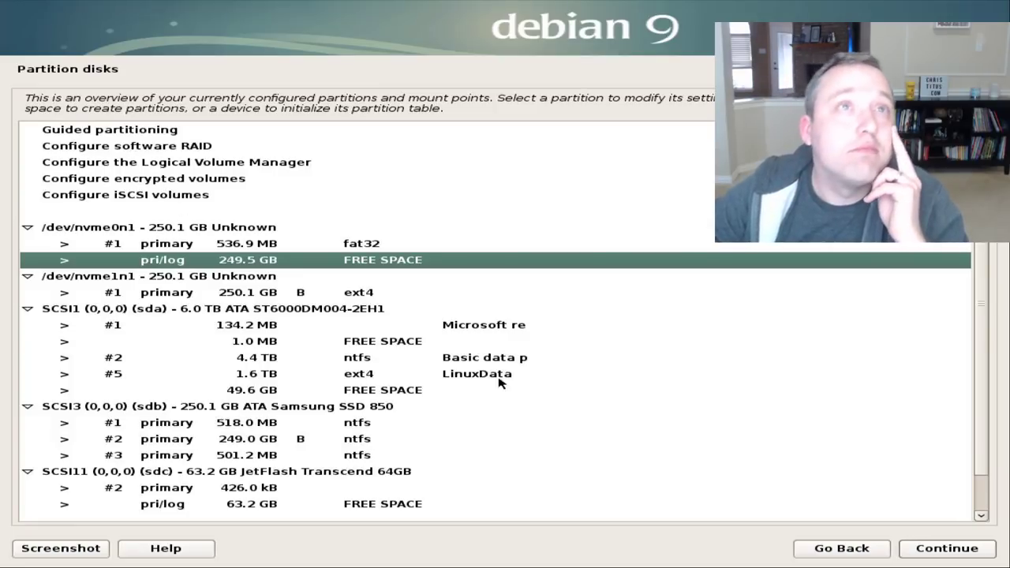
pyautogui.click(978, 550)
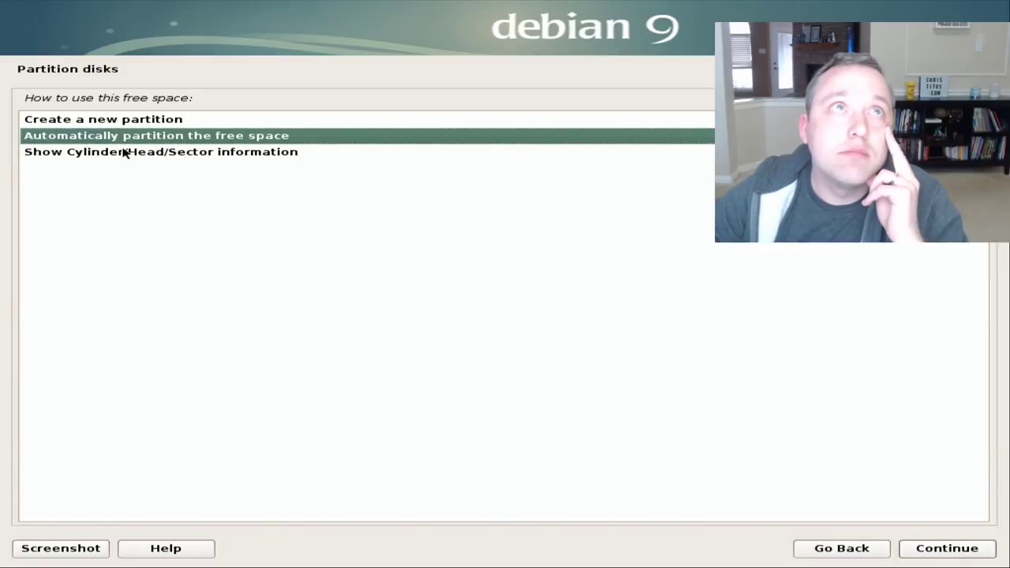
# Create a new partition in the free space, entering its size as 233 with no GB unit.
pyautogui.click(105, 121)
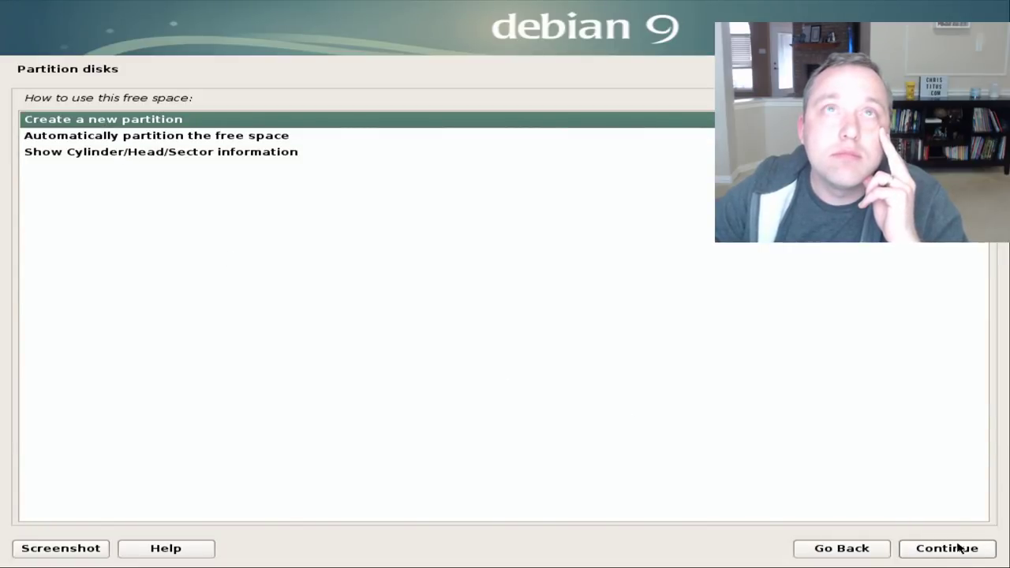
pyautogui.click(956, 546)
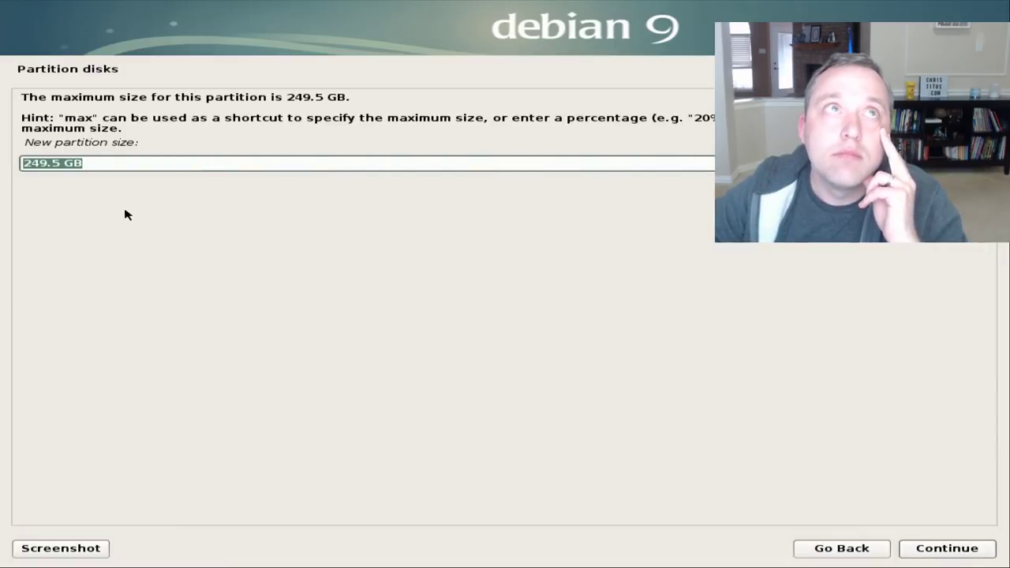
pyautogui.click(41, 166)
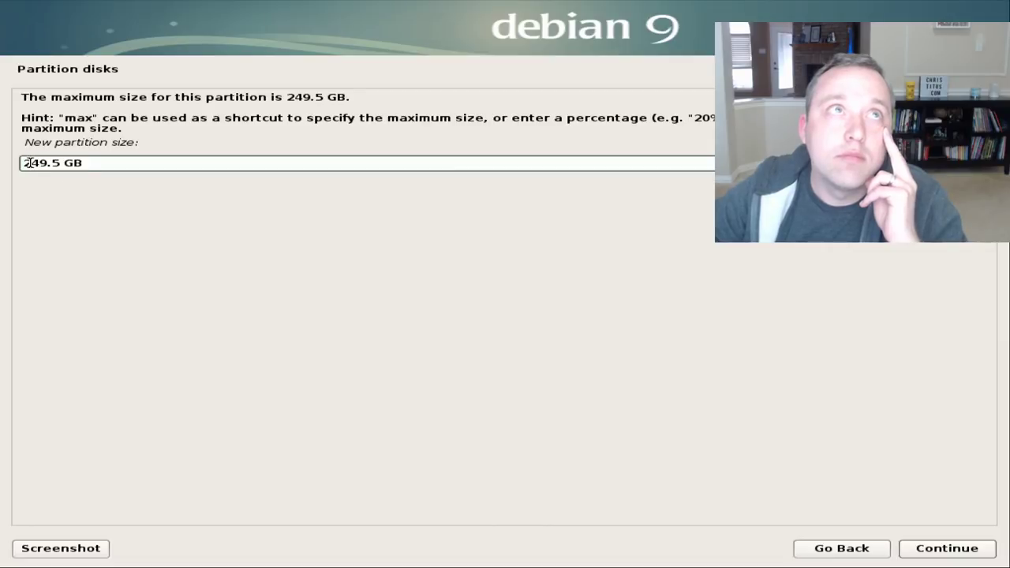
pyautogui.moveTo(28, 163); pyautogui.dragTo(82, 164)
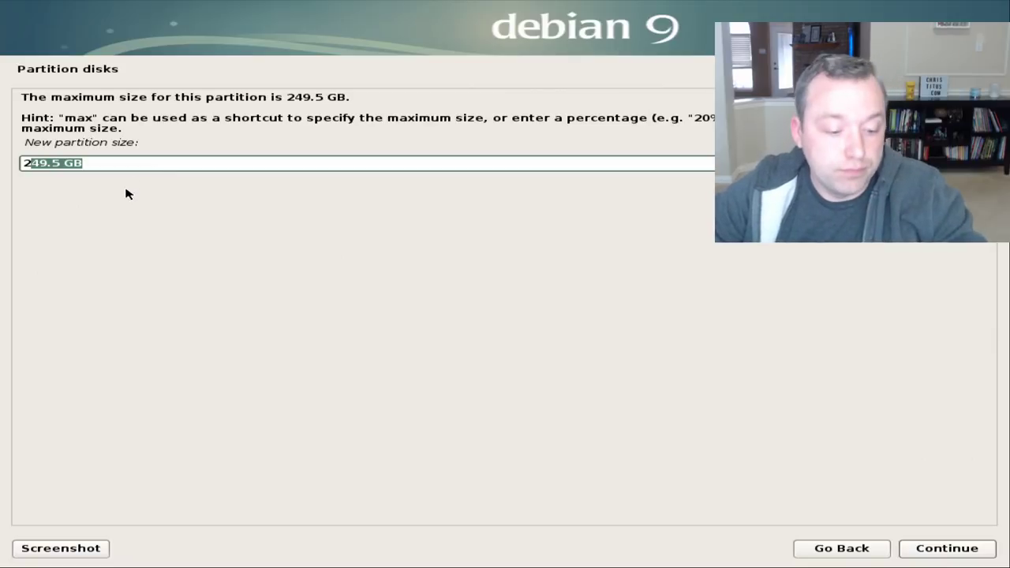
pyautogui.write('33')
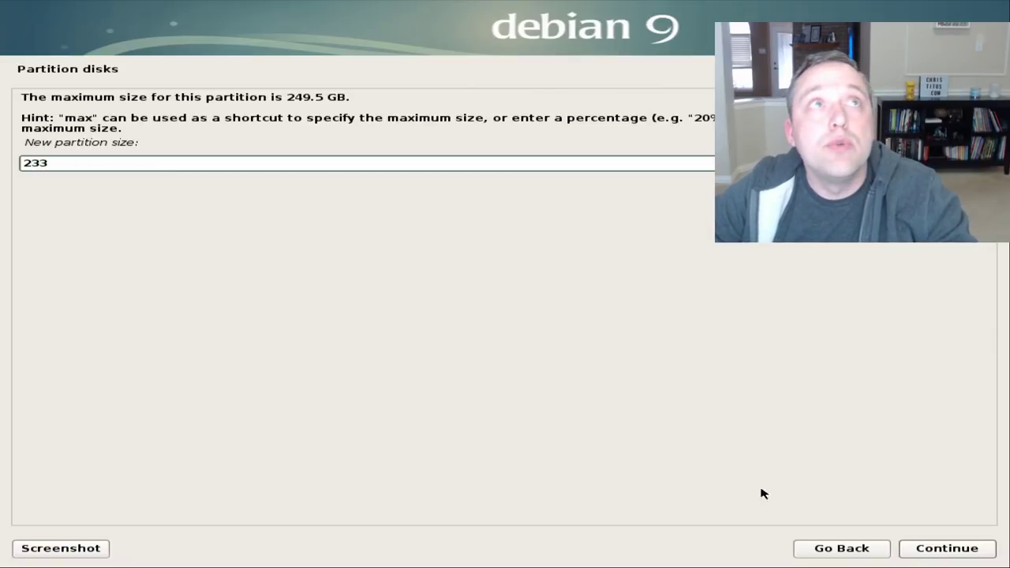
pyautogui.click(971, 555)
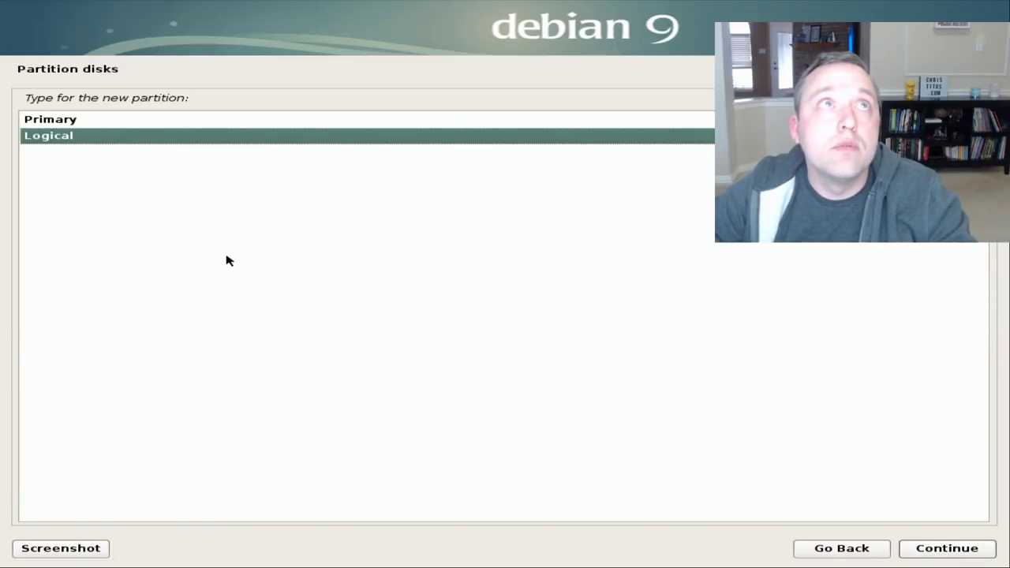
# Make it a primary Ext4 partition at the beginning of the free space, and finish setup.
pyautogui.click(70, 122)
pyautogui.click(976, 556)
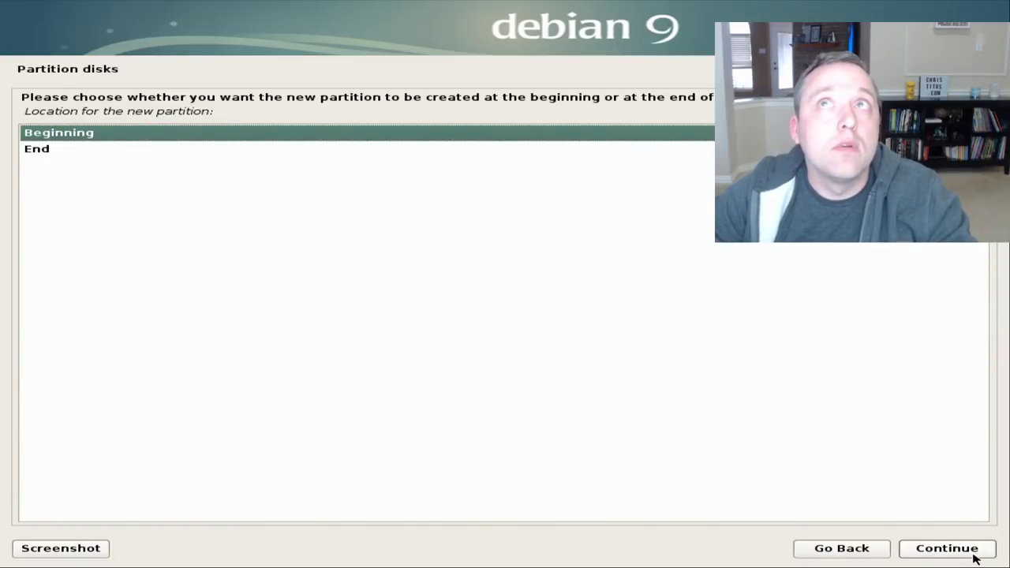
pyautogui.click(974, 556)
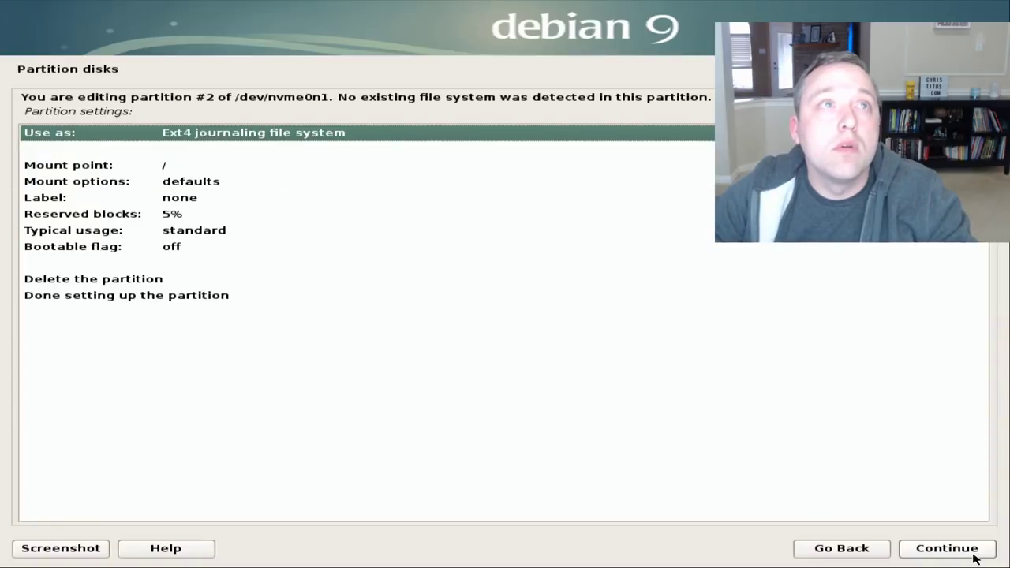
pyautogui.click(974, 557)
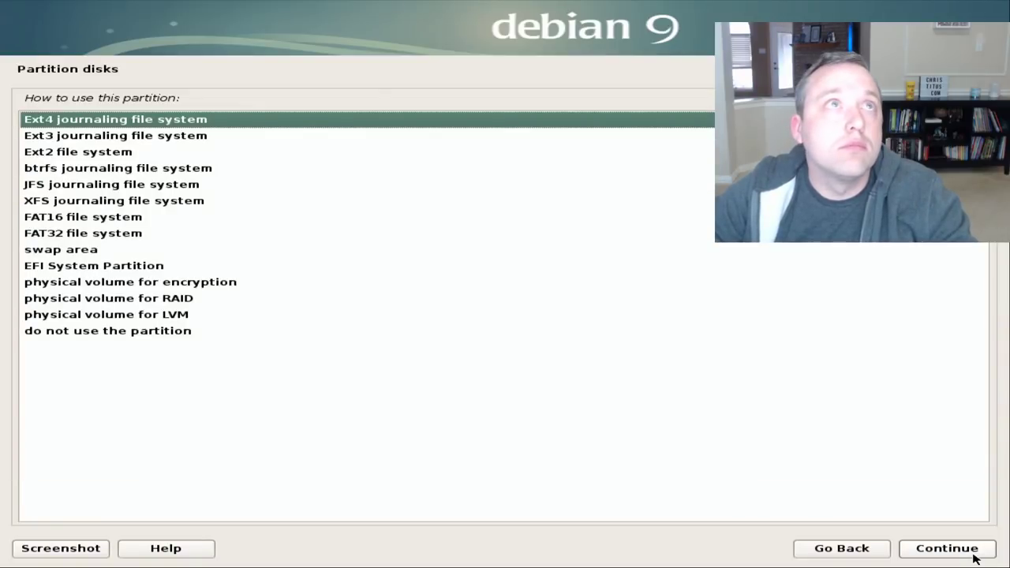
pyautogui.click(941, 548)
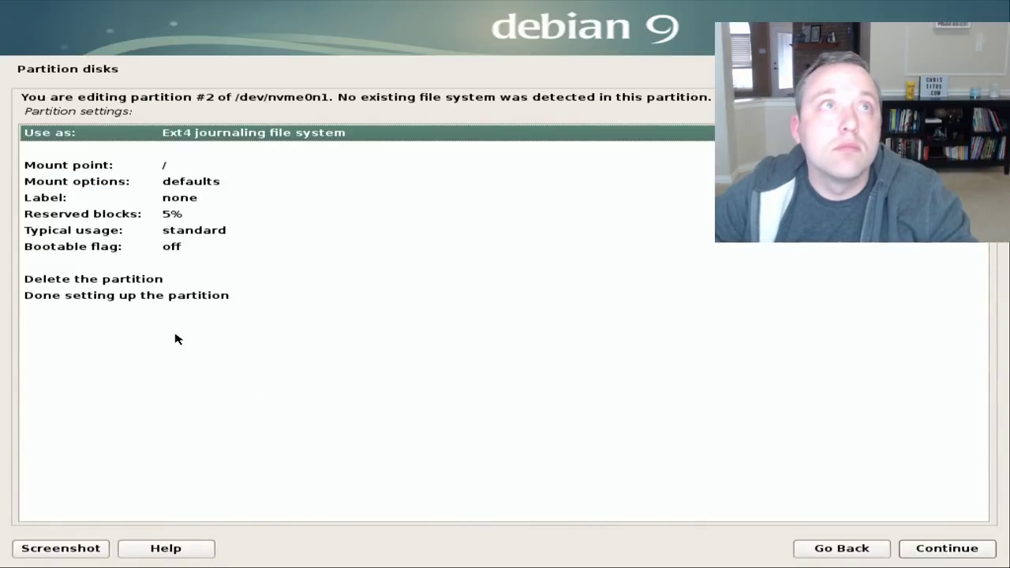
pyautogui.click(118, 298)
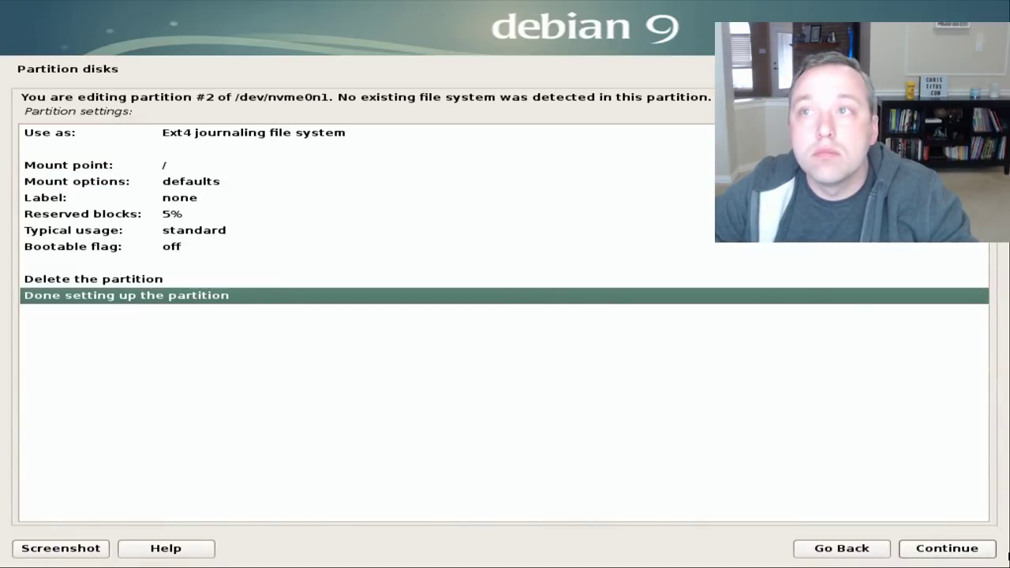
pyautogui.click(956, 549)
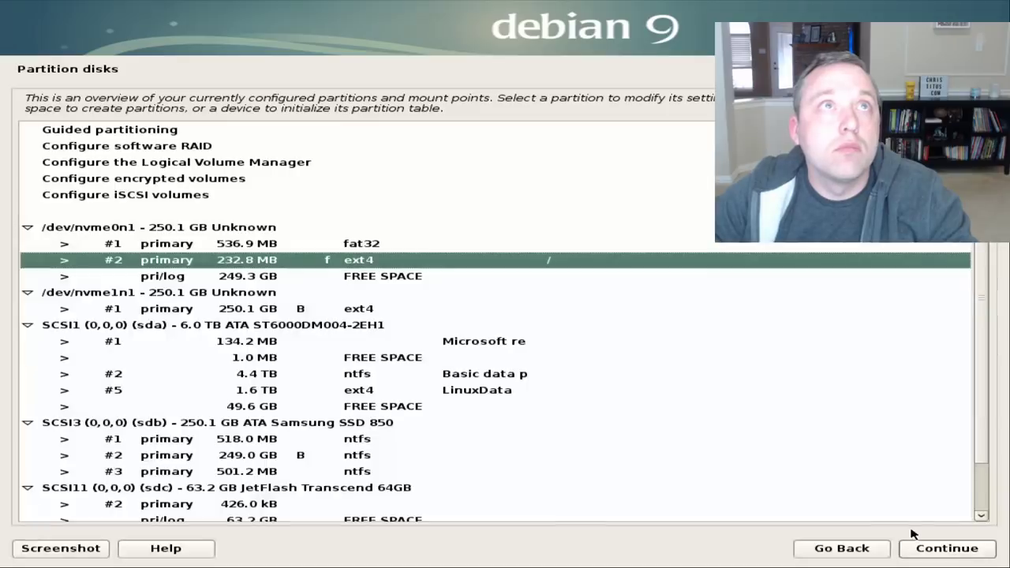
pyautogui.click(294, 275)
# Begin creating a partition in the free space, then back out from the size page.
pyautogui.click(963, 555)
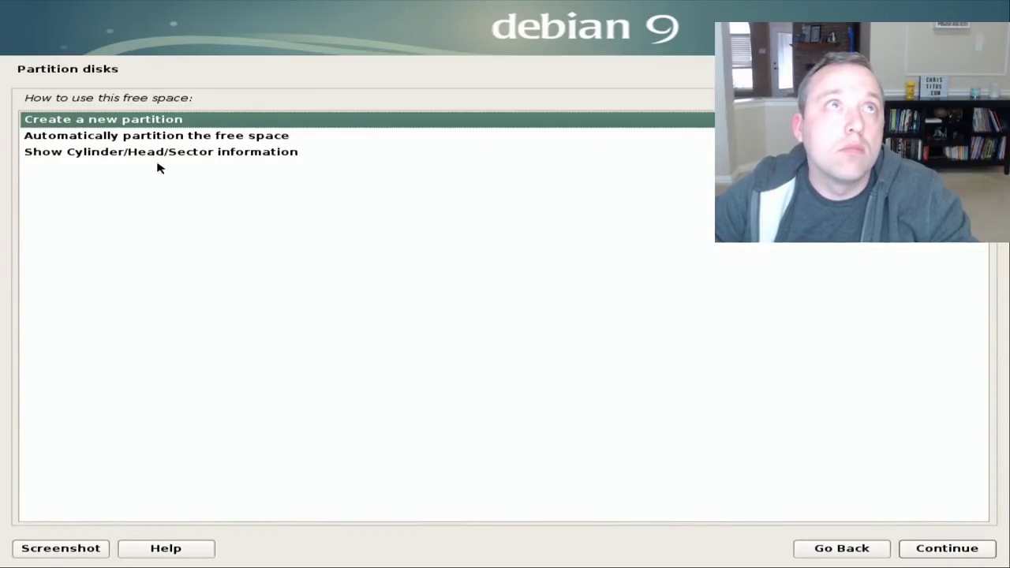
pyautogui.click(947, 549)
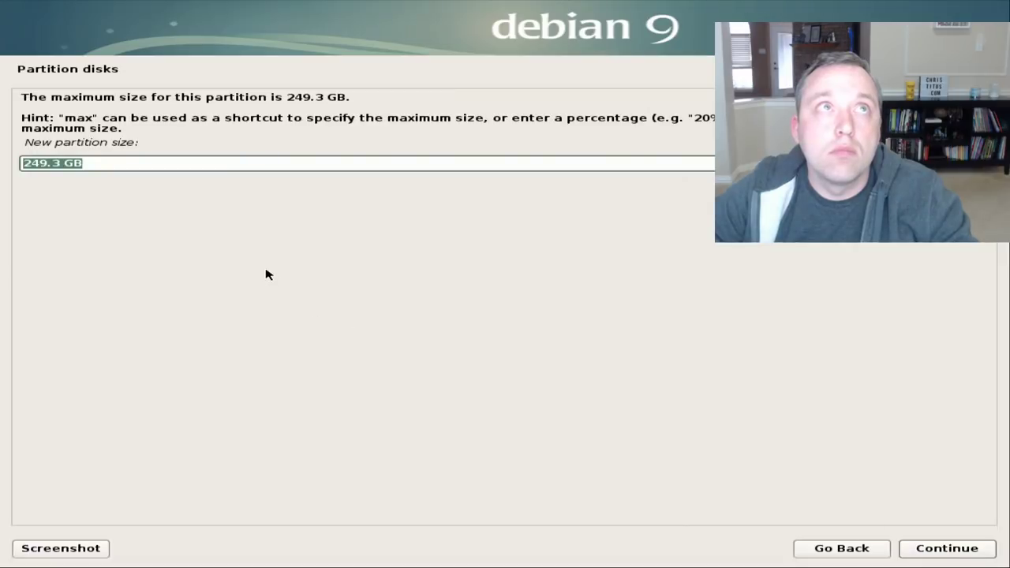
pyautogui.click(852, 549)
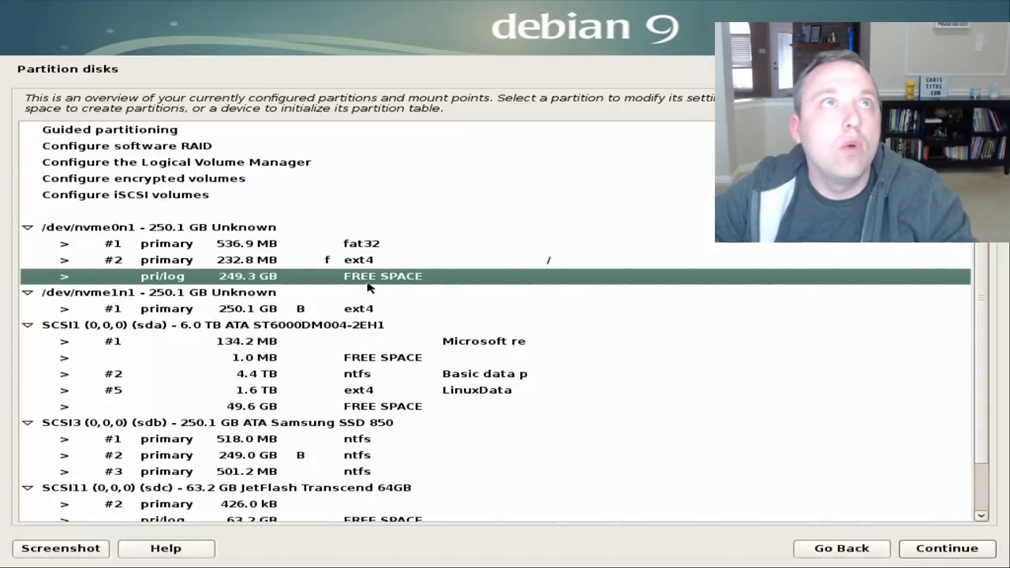
# Delete the mistaken 232.8 MB ext4 partition #2.
pyautogui.click(272, 265)
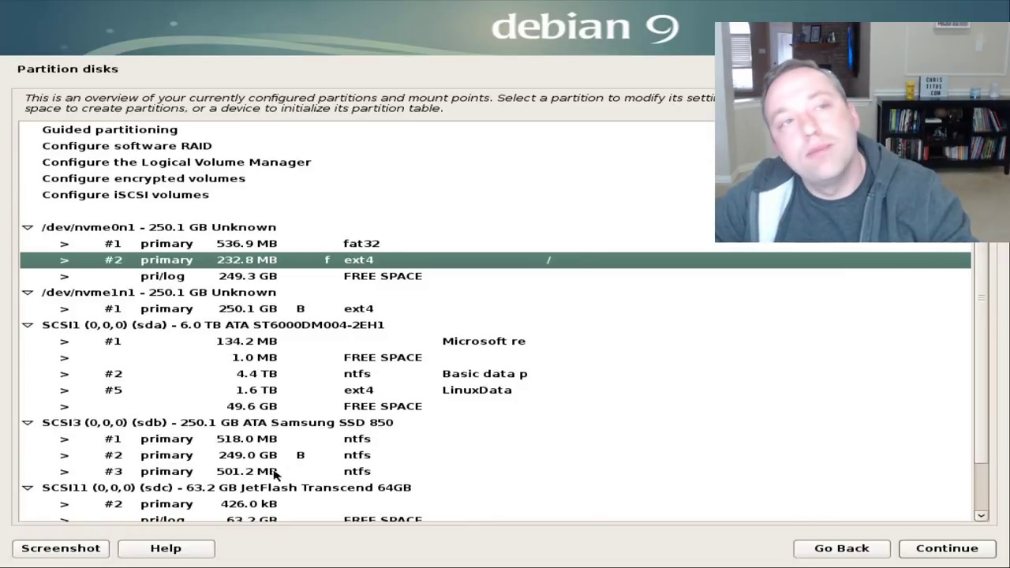
pyautogui.click(969, 553)
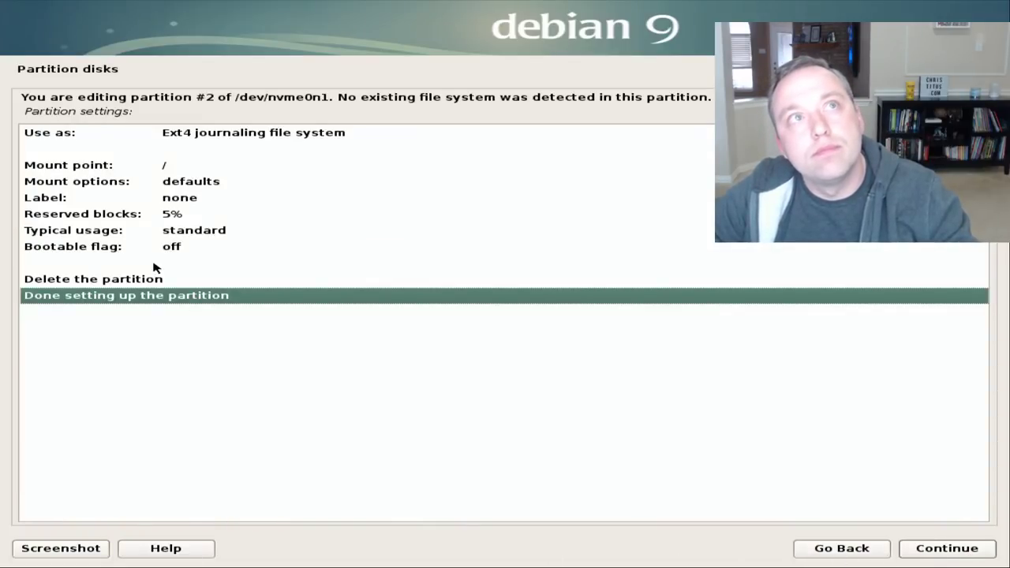
pyautogui.click(96, 279)
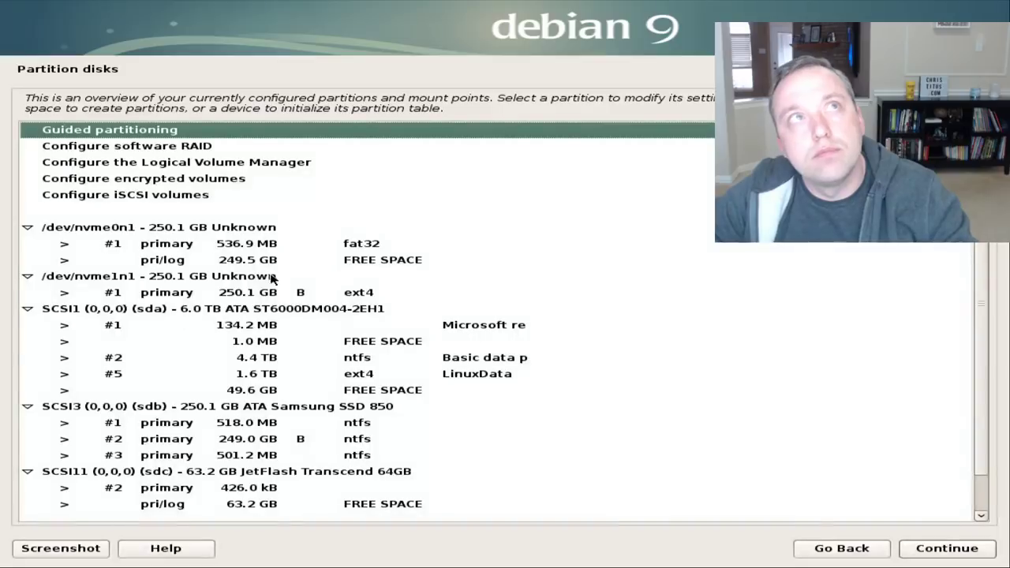
# Create a new partition in the 249.5 GB free space with size 233 GB.
pyautogui.click(220, 260)
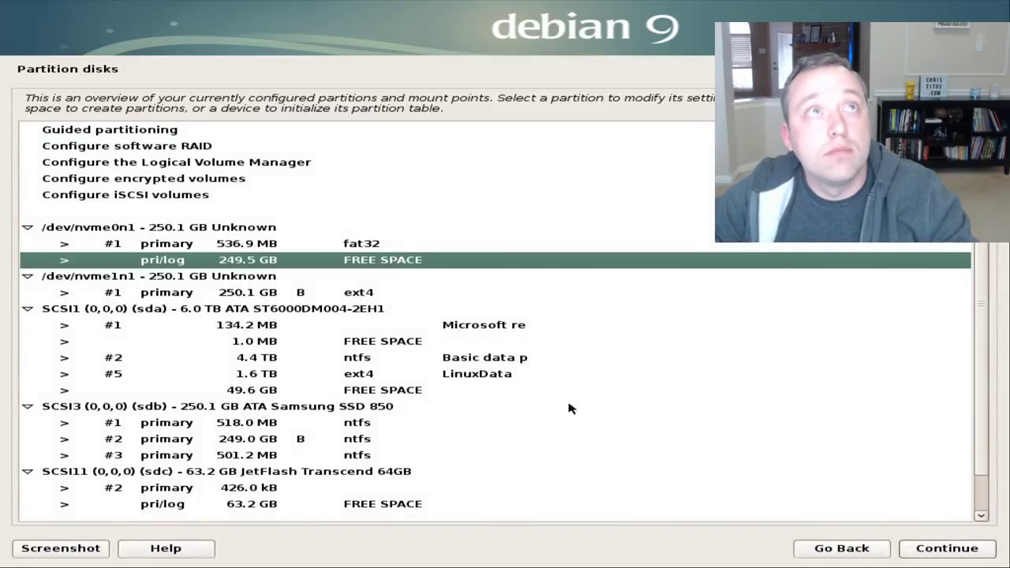
pyautogui.click(986, 548)
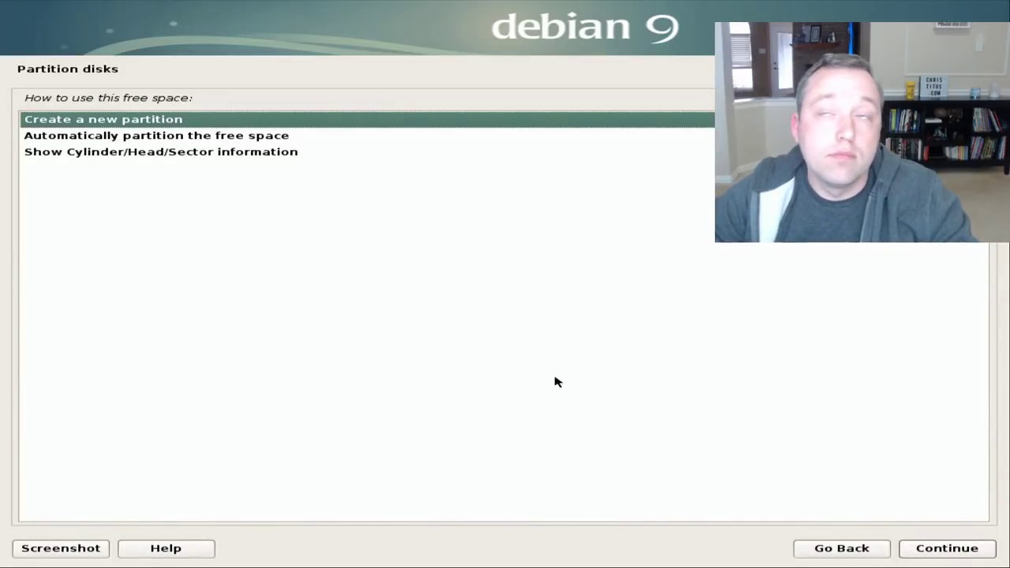
pyautogui.click(933, 545)
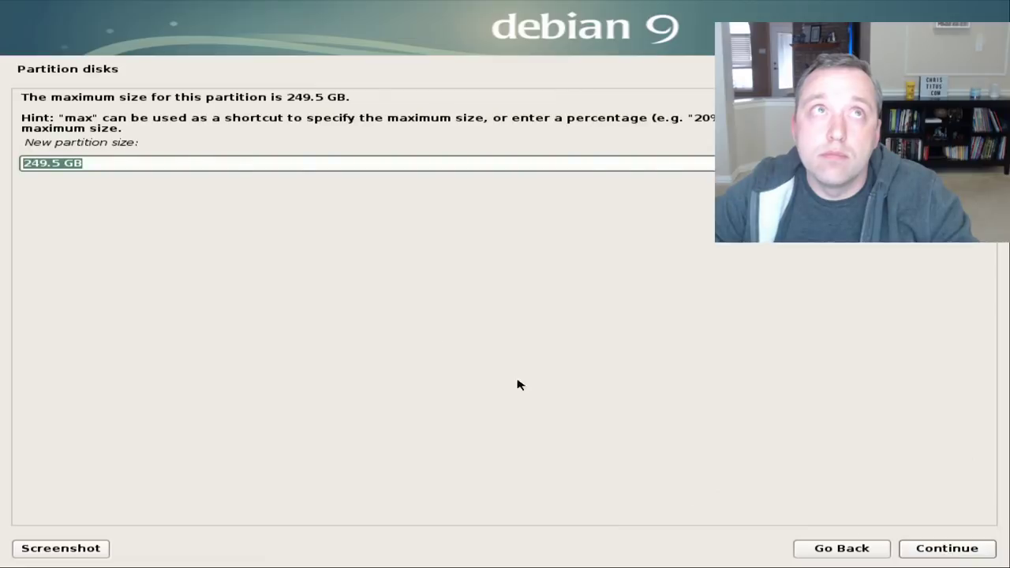
pyautogui.click(30, 163)
pyautogui.moveTo(30, 163); pyautogui.dragTo(60, 163)
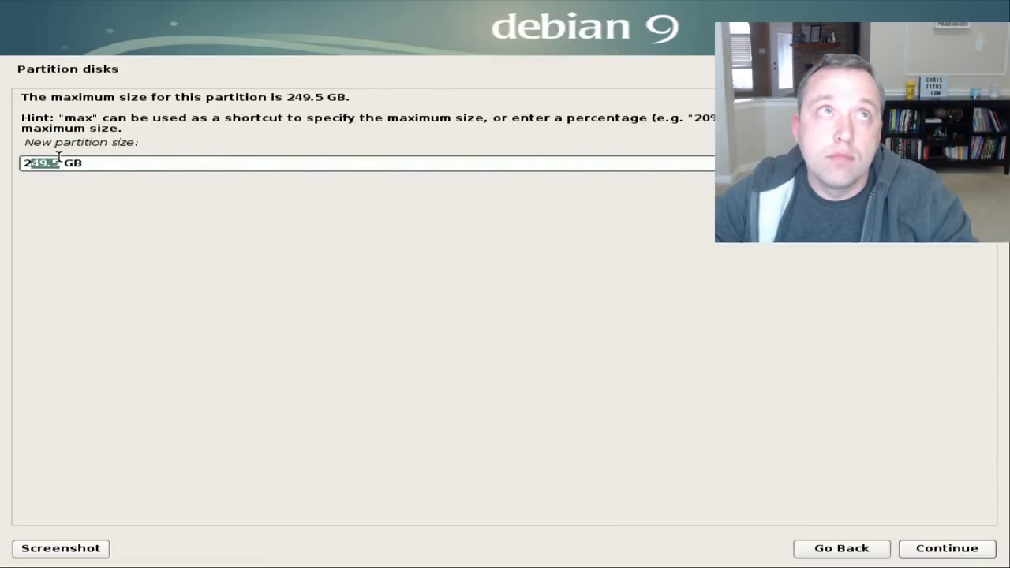
pyautogui.write('233')
pyautogui.click(947, 547)
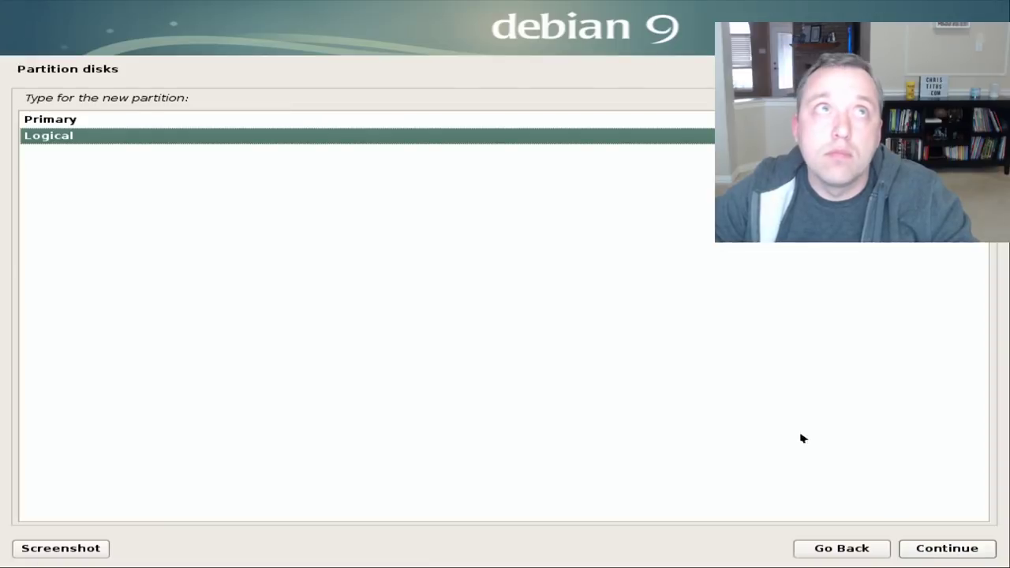
# Make it primary at the beginning of the free space and finish the ext4 / setup.
pyautogui.click(75, 119)
pyautogui.click(968, 547)
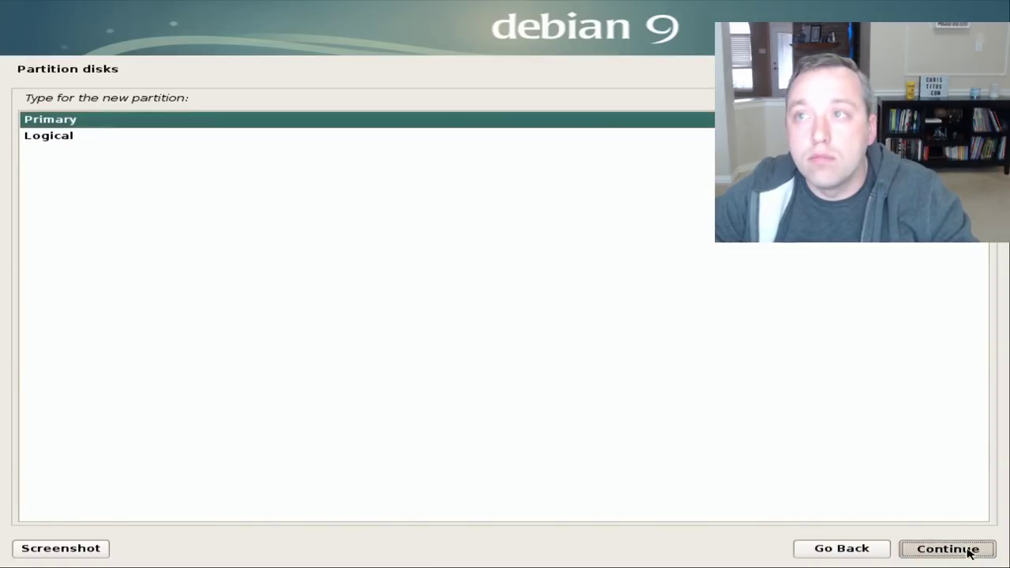
pyautogui.click(973, 548)
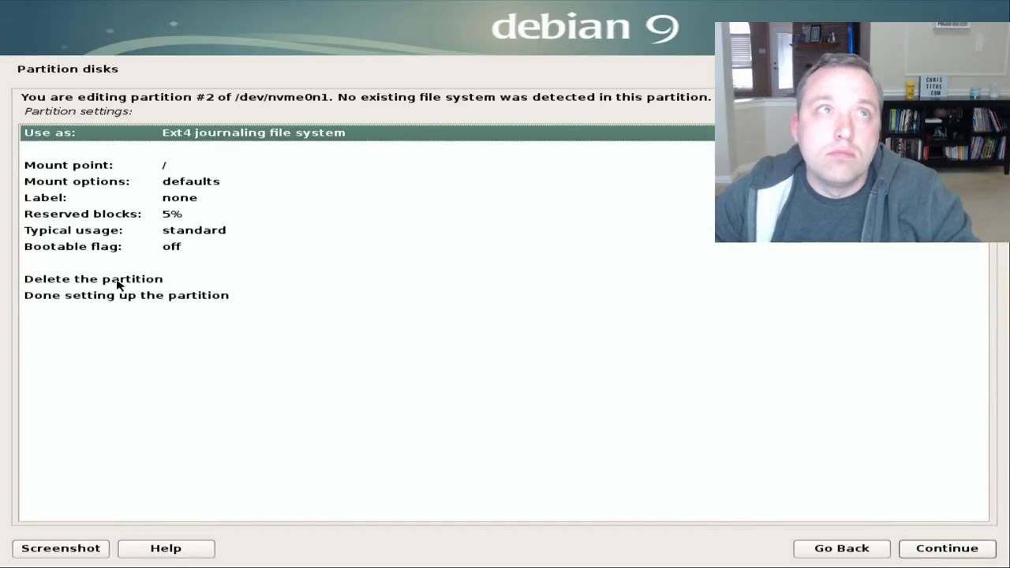
pyautogui.click(98, 296)
pyautogui.click(967, 546)
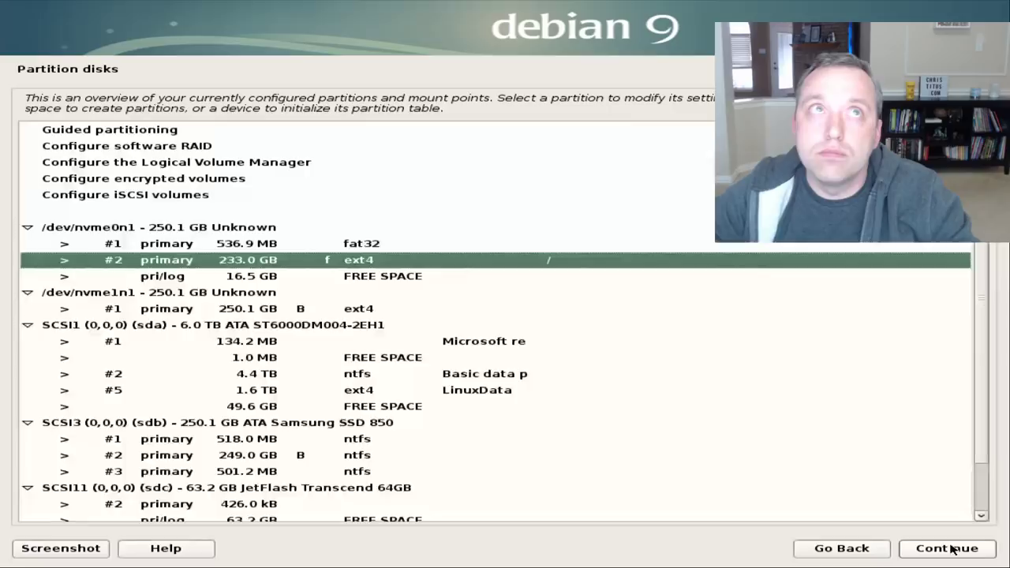
pyautogui.click(194, 278)
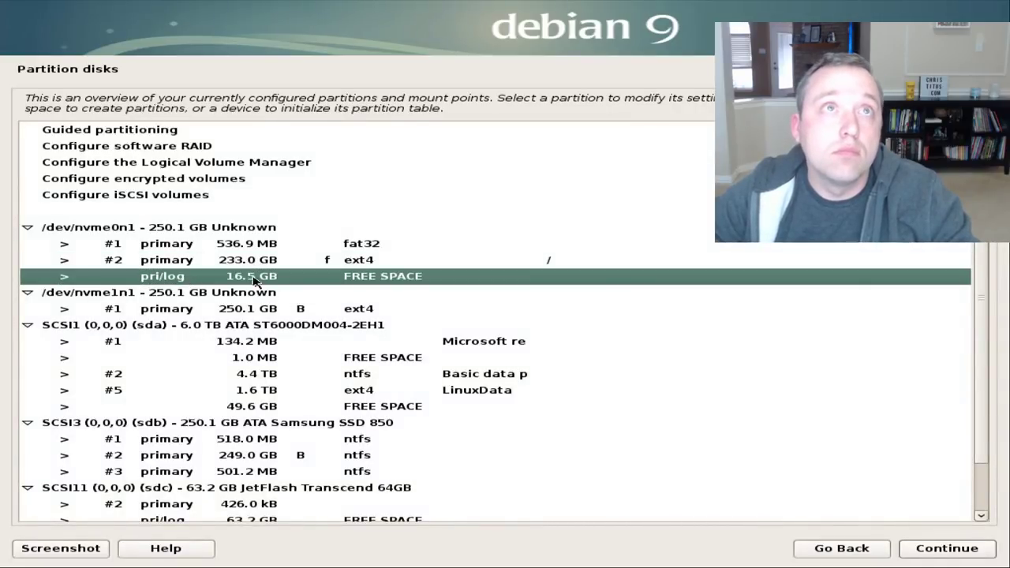
# Create a primary partition using the full remaining 16.5 GB and list its mount point choices.
pyautogui.click(950, 549)
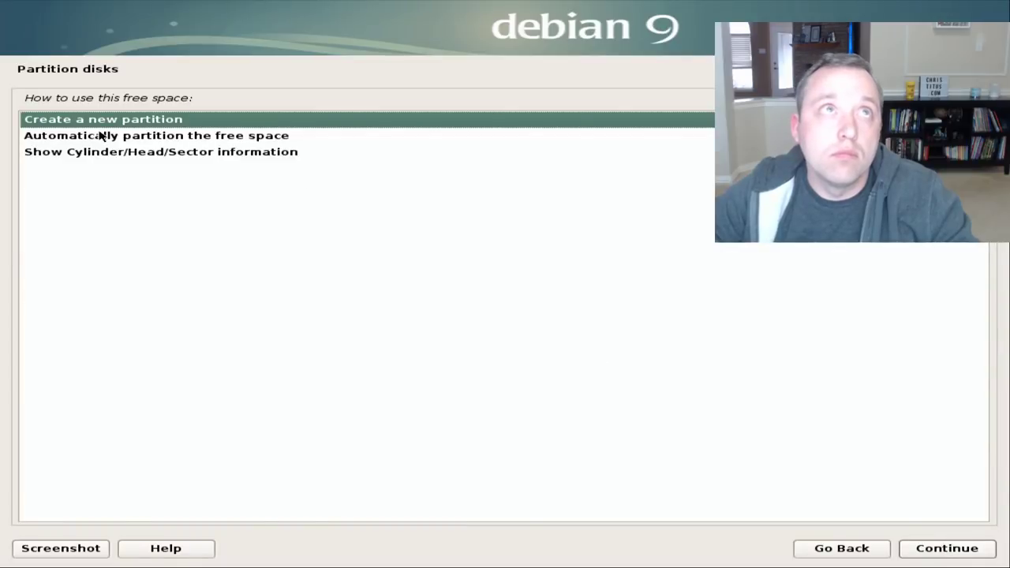
pyautogui.click(980, 549)
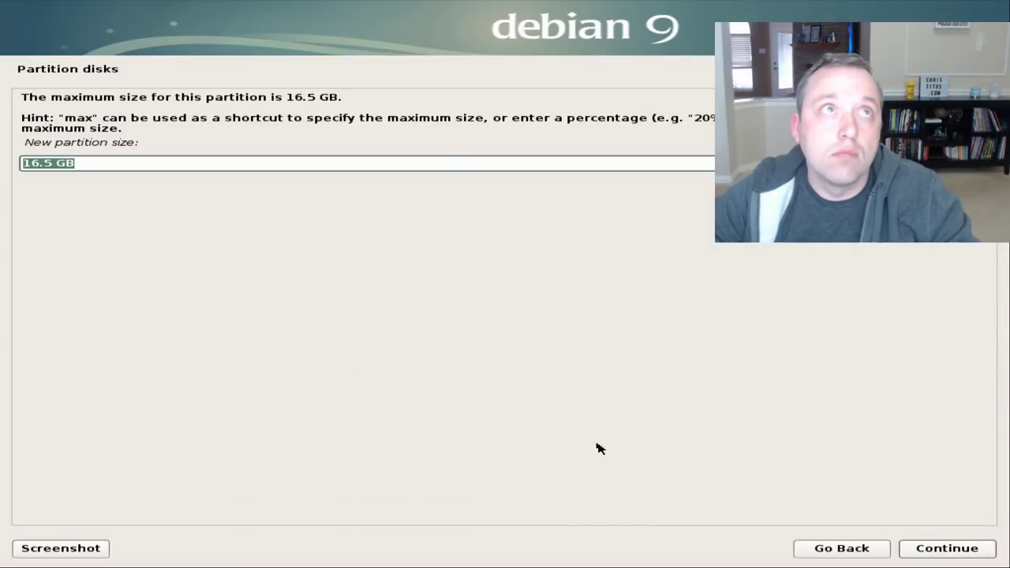
pyautogui.click(949, 556)
pyautogui.click(76, 126)
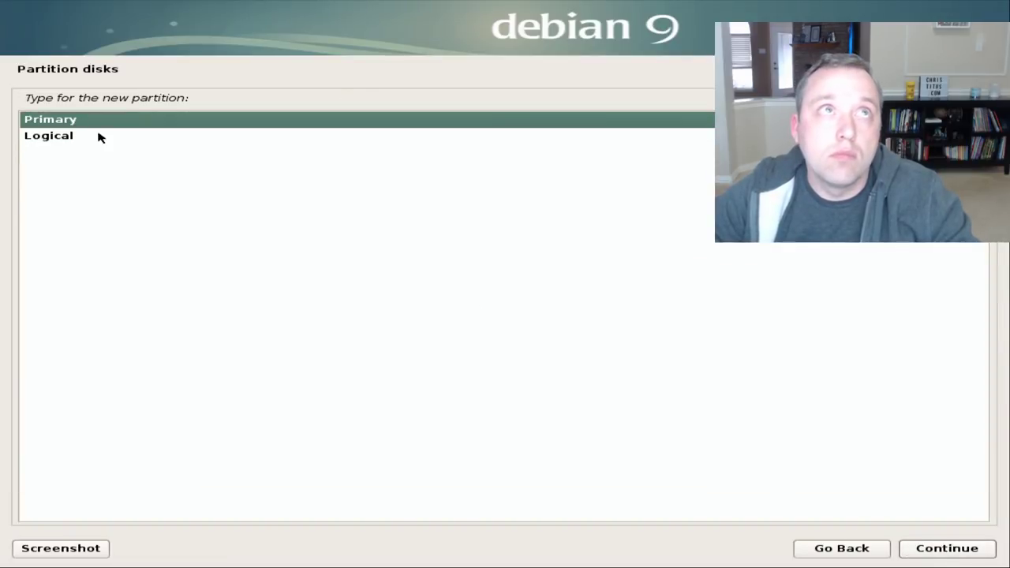
pyautogui.click(921, 555)
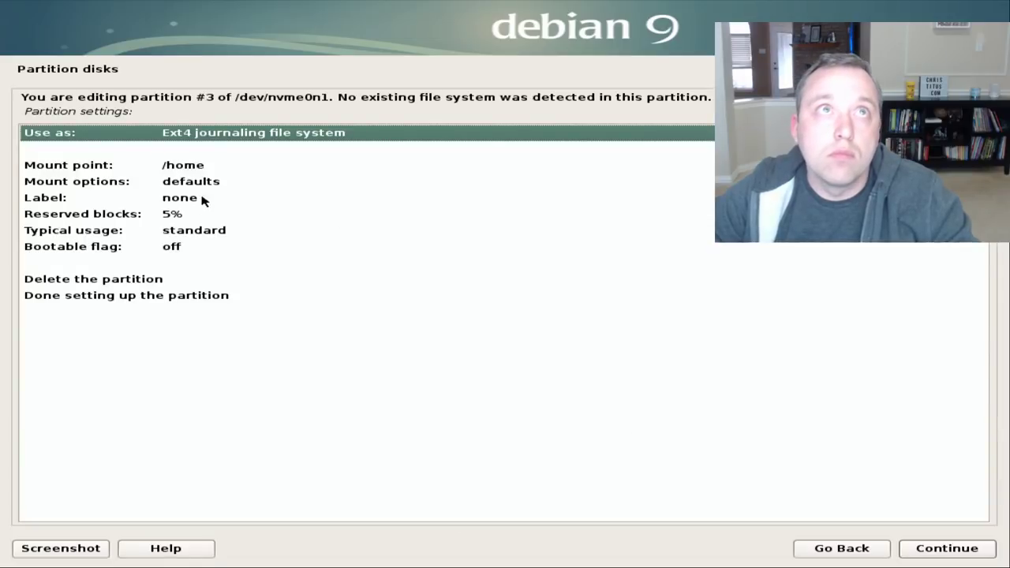
pyautogui.click(198, 171)
pyautogui.doubleClick(197, 176)
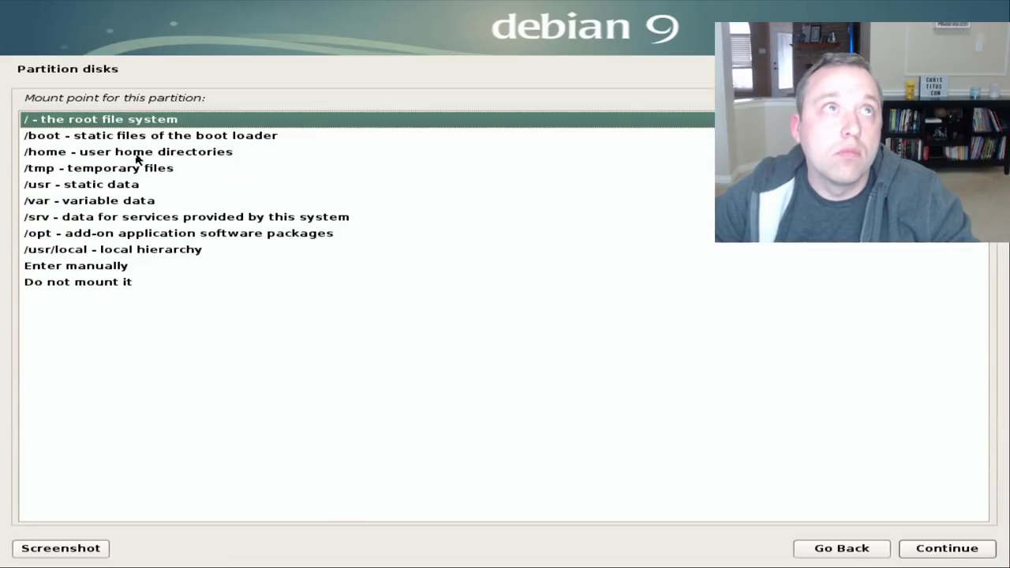
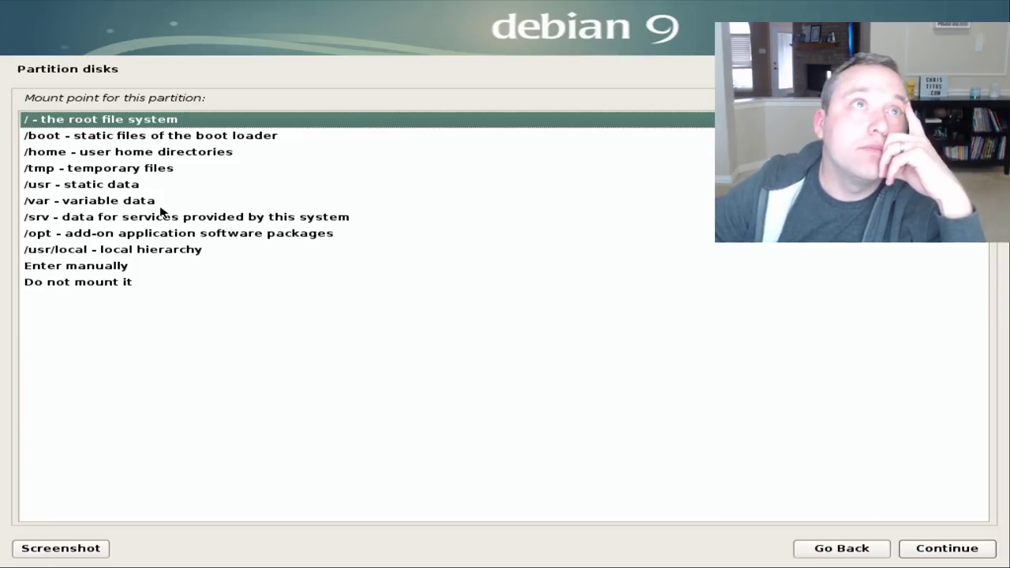
# Enter /swap manually as the mount point for nvme0n1 partition #3.
pyautogui.click(74, 269)
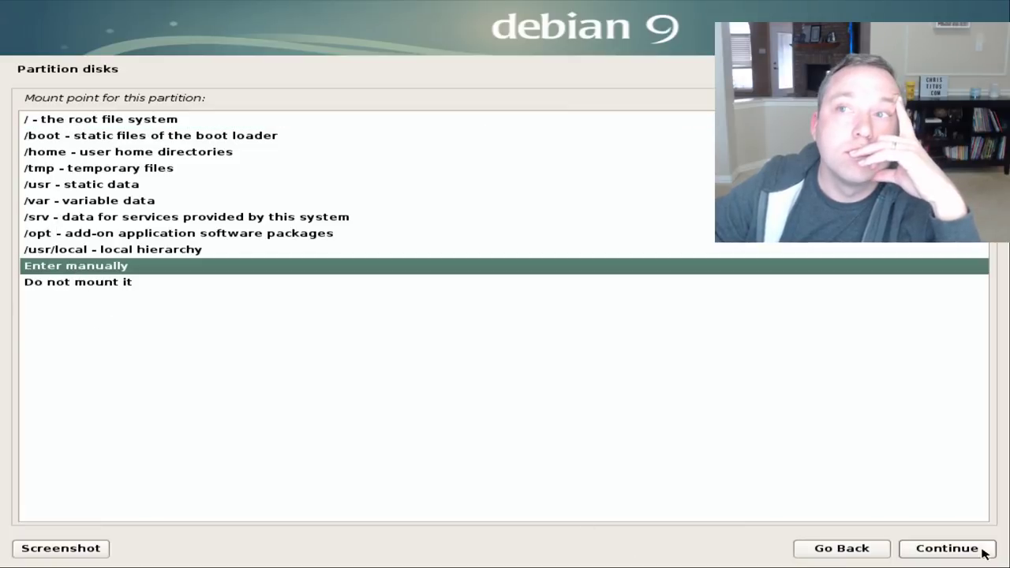
pyautogui.click(946, 548)
pyautogui.write('/ho')
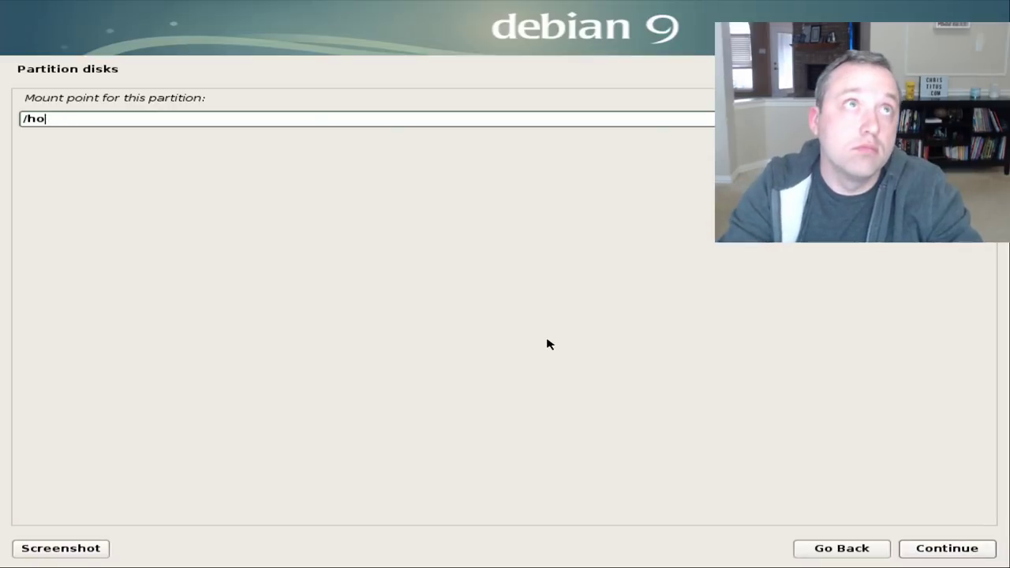
pyautogui.press('BackSpace')
pyautogui.press('BackSpace')
pyautogui.write('swap')
pyautogui.press('Return')
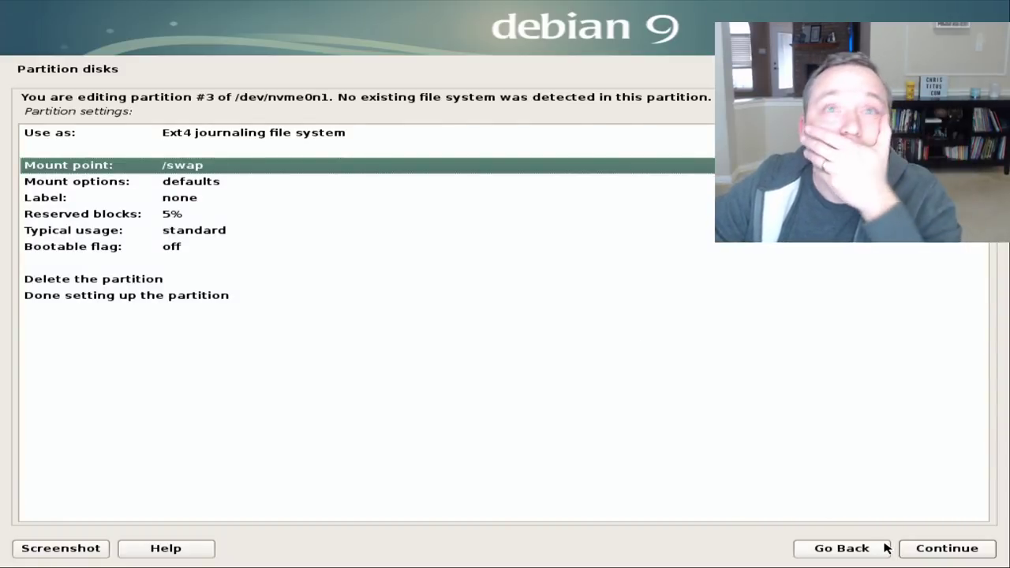
# Finish setting up partition #3 and return to the partition overview.
pyautogui.click(130, 295)
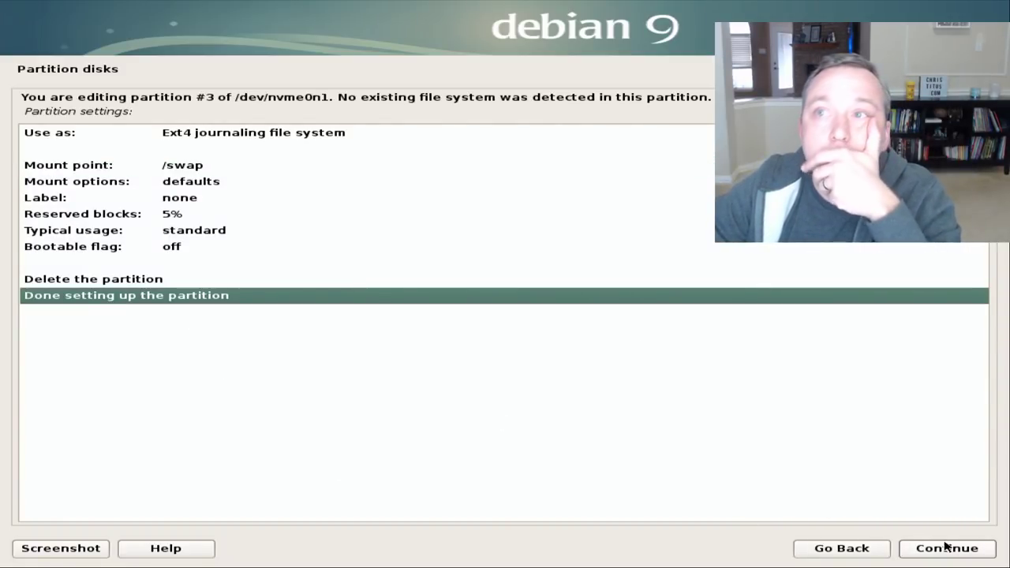
pyautogui.click(946, 546)
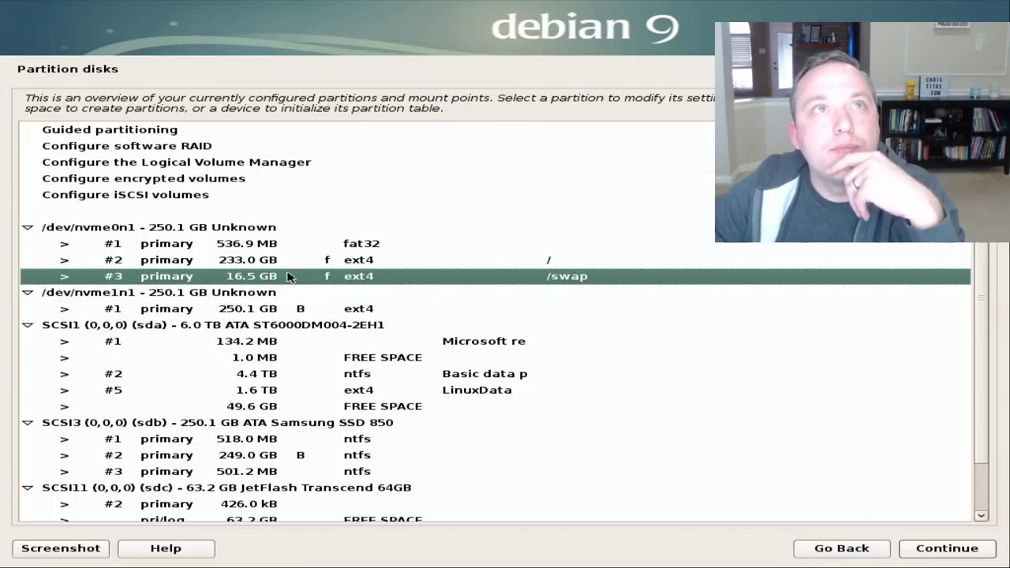
pyautogui.click(953, 551)
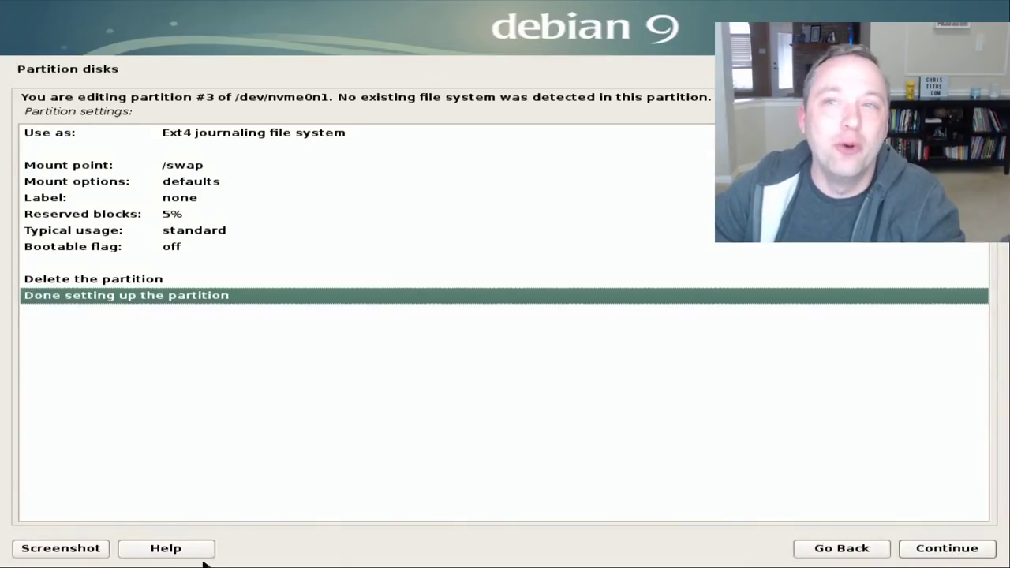
pyautogui.click(834, 557)
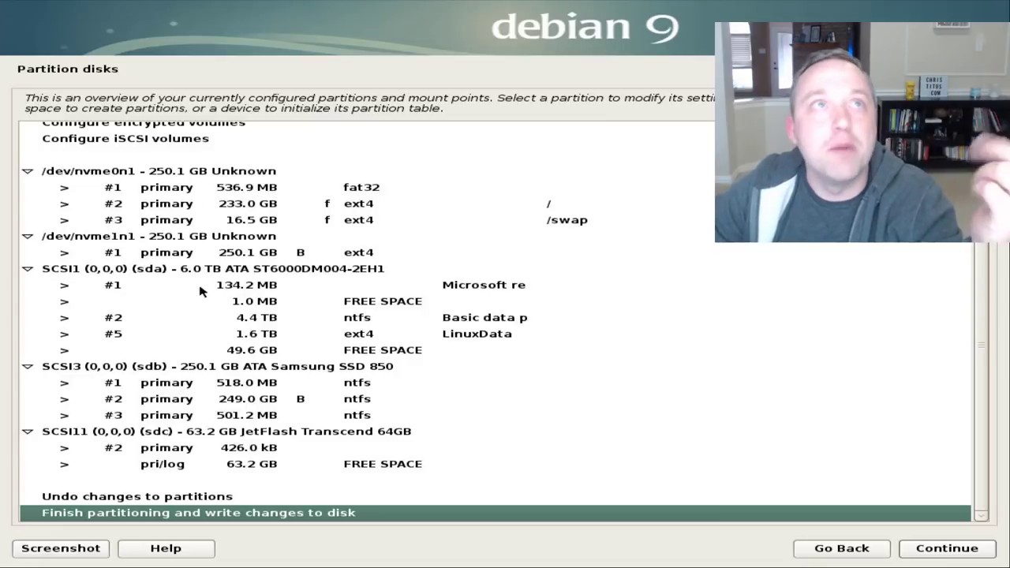
# Set the 250.1 GB nvme1n1 partition to use the Ext4 journaling file system.
pyautogui.click(331, 257)
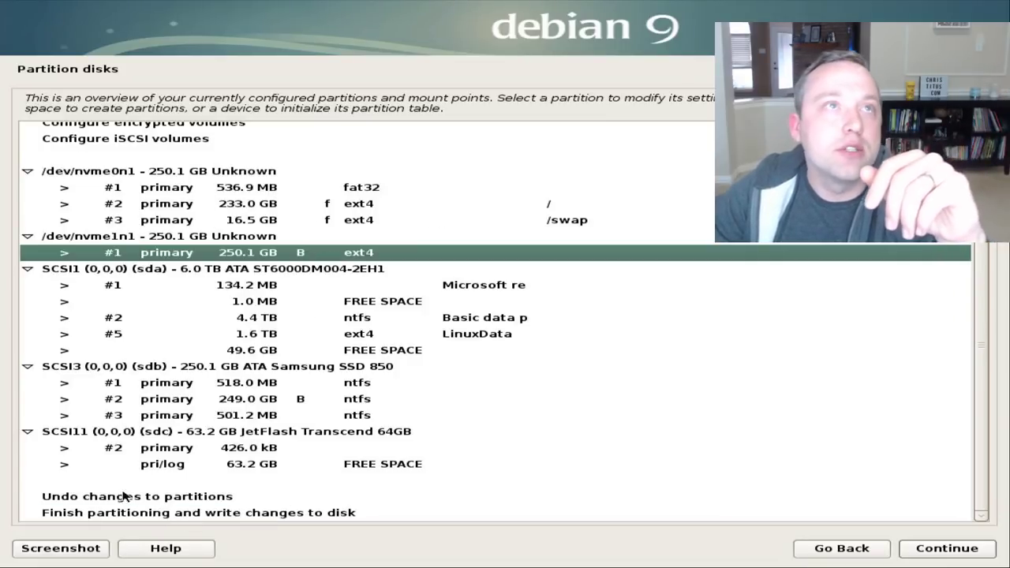
pyautogui.doubleClick(159, 257)
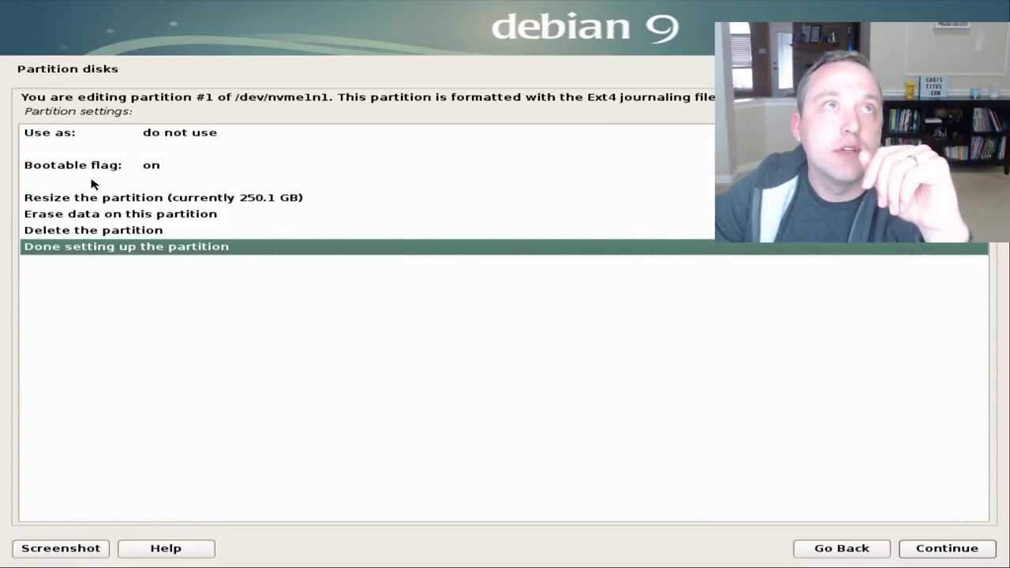
pyautogui.click(63, 135)
pyautogui.doubleClick(62, 137)
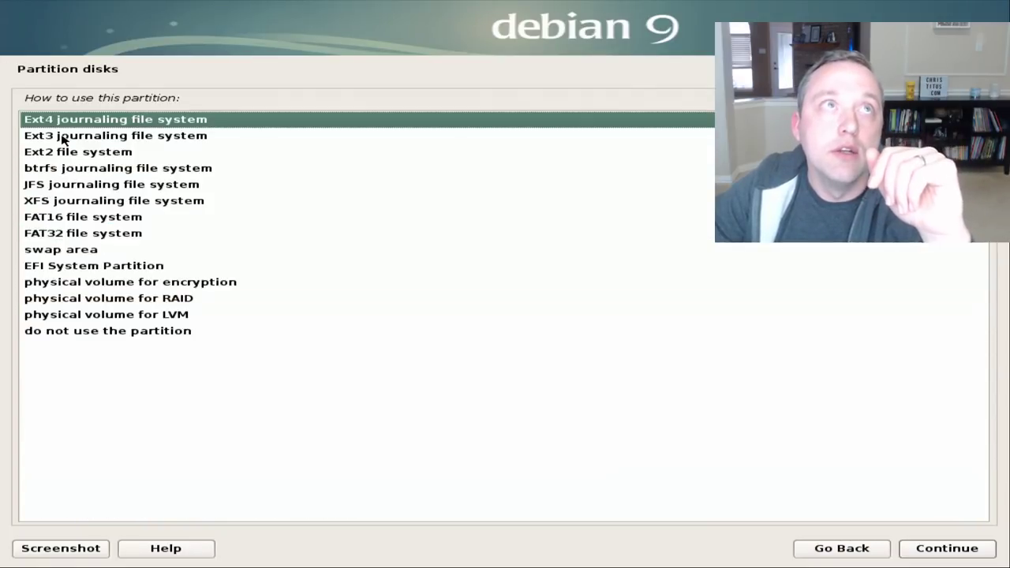
pyautogui.doubleClick(95, 123)
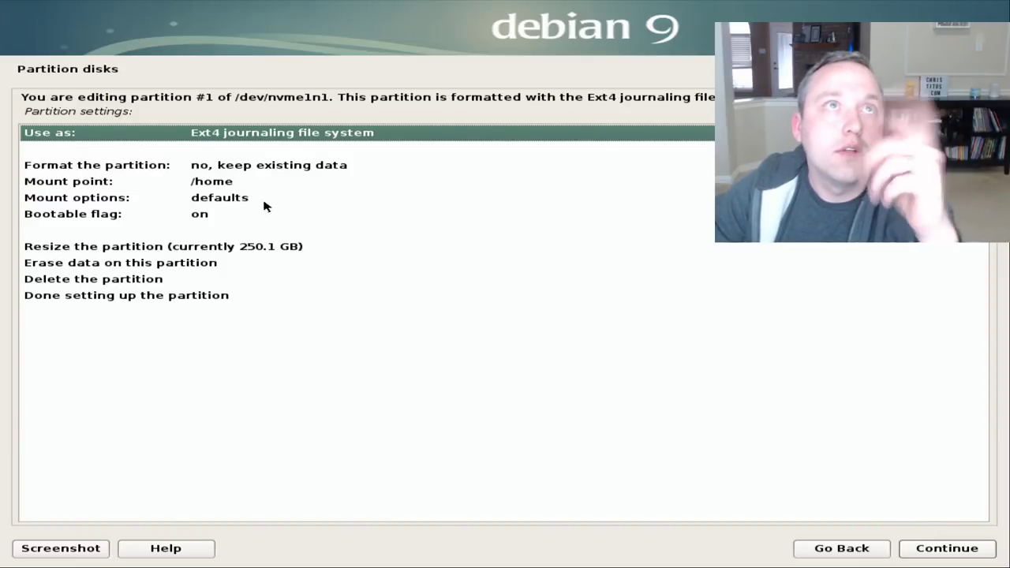
# Turn the bootable flag off, finish the /home partition, and reopen /swap partition #3.
pyautogui.doubleClick(190, 225)
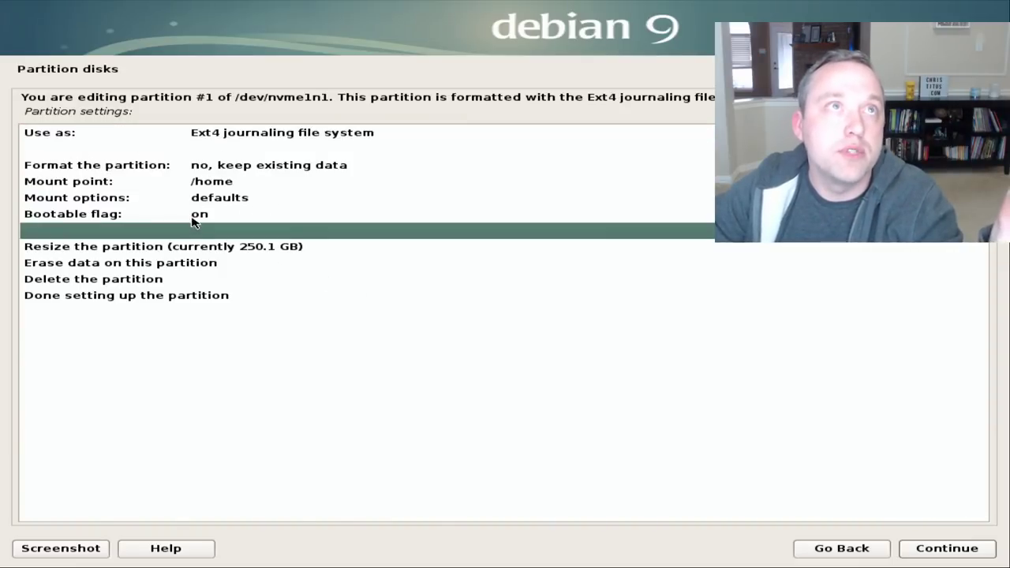
pyautogui.click(193, 220)
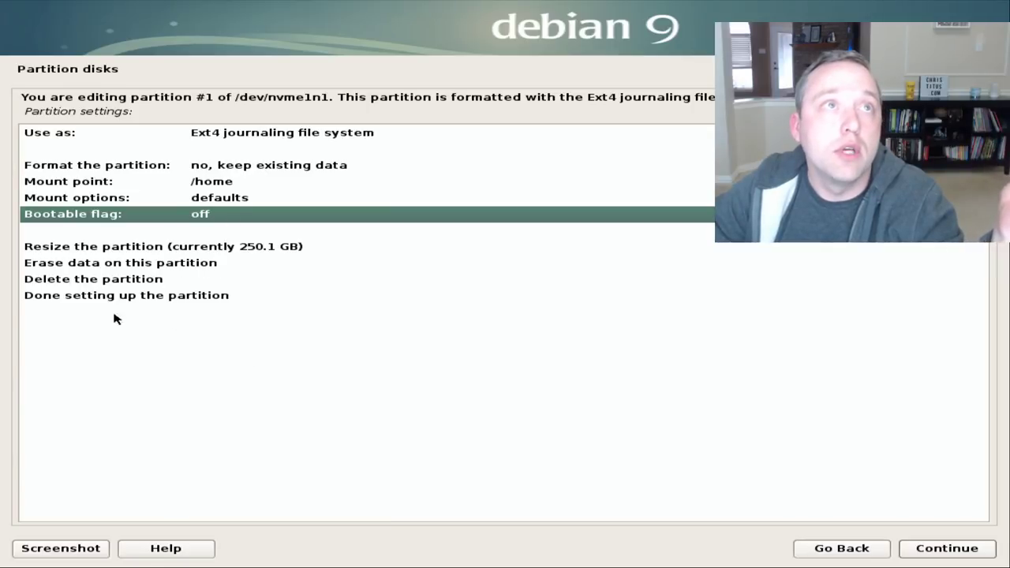
pyautogui.click(68, 295)
pyautogui.click(947, 545)
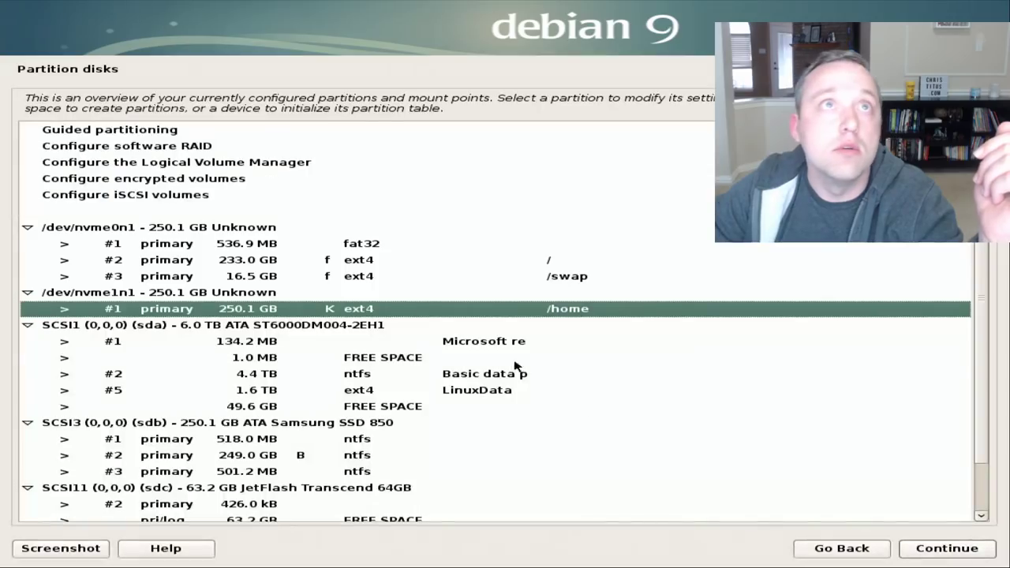
pyautogui.click(309, 278)
pyautogui.doubleClick(270, 277)
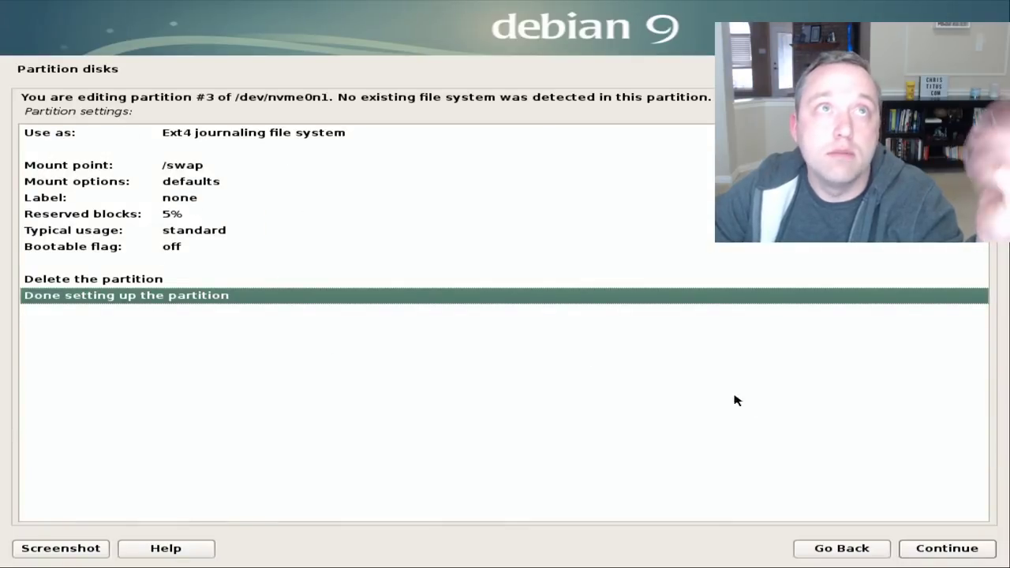
# Return to the overview, leaving root partition #2's settings unchanged.
pyautogui.click(871, 548)
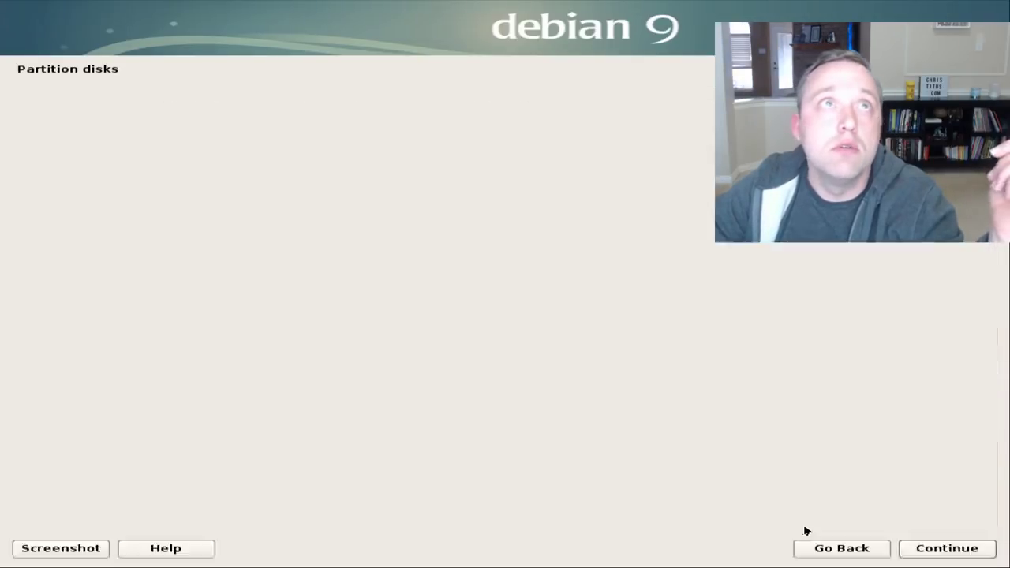
pyautogui.doubleClick(330, 254)
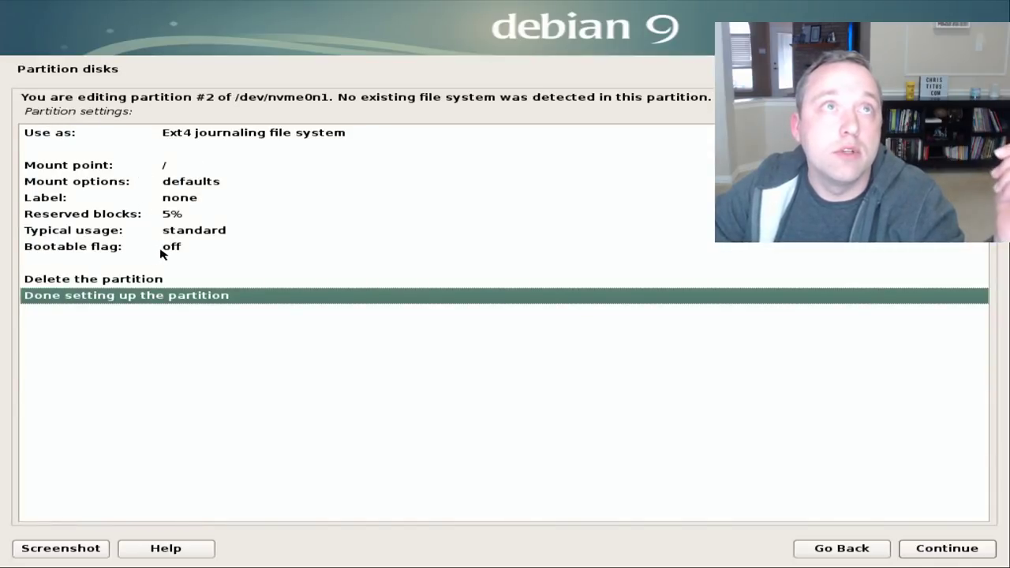
pyautogui.doubleClick(186, 301)
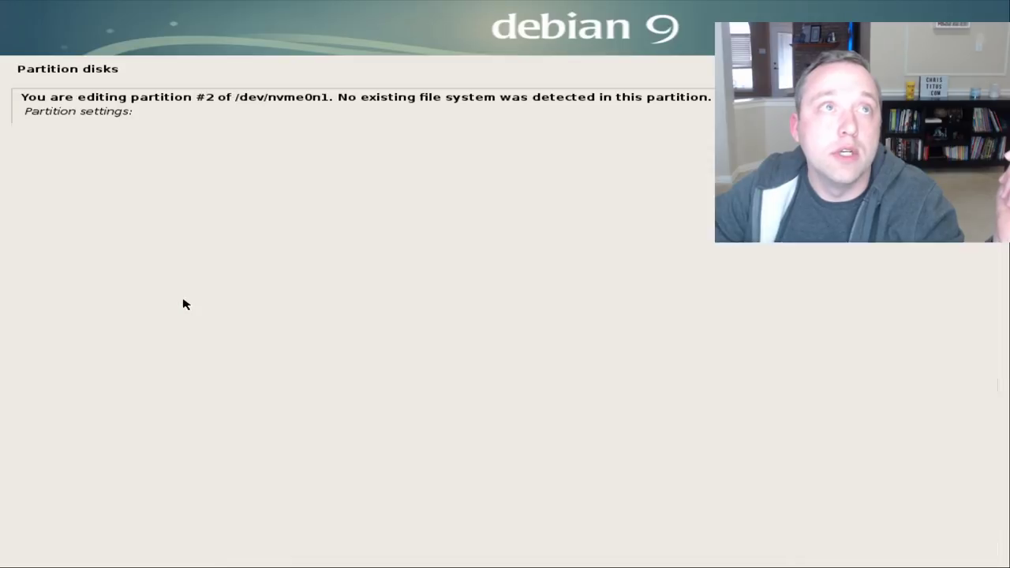
# Make the 536.9 MB partition #1 a bootable EFI System Partition.
pyautogui.doubleClick(296, 246)
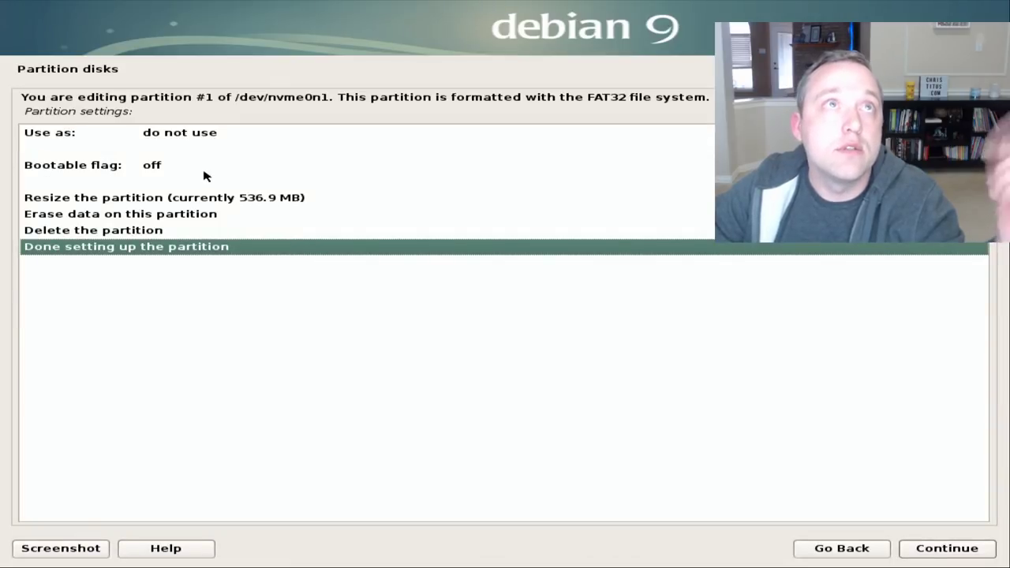
pyautogui.click(117, 168)
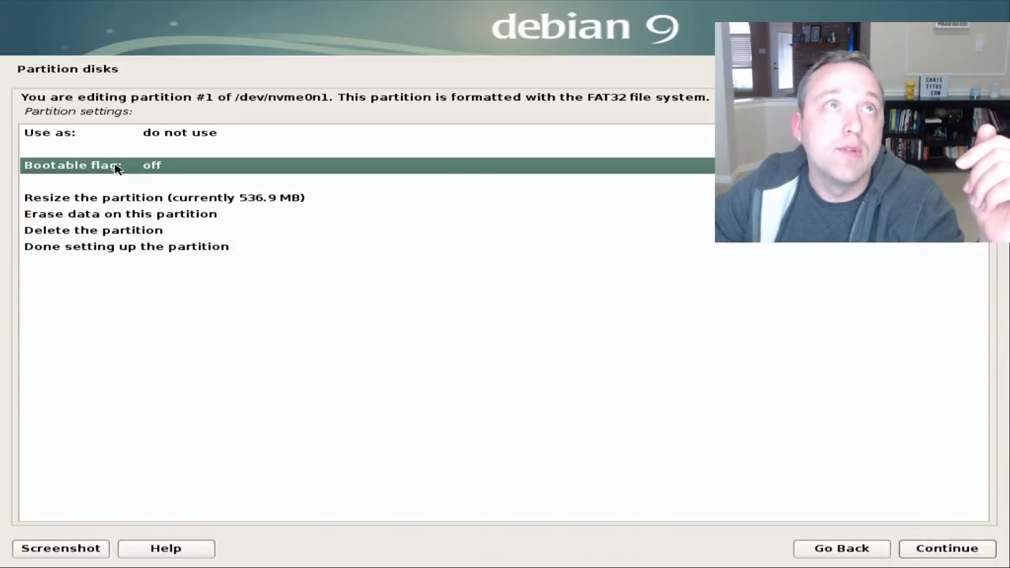
pyautogui.doubleClick(115, 168)
pyautogui.doubleClick(104, 138)
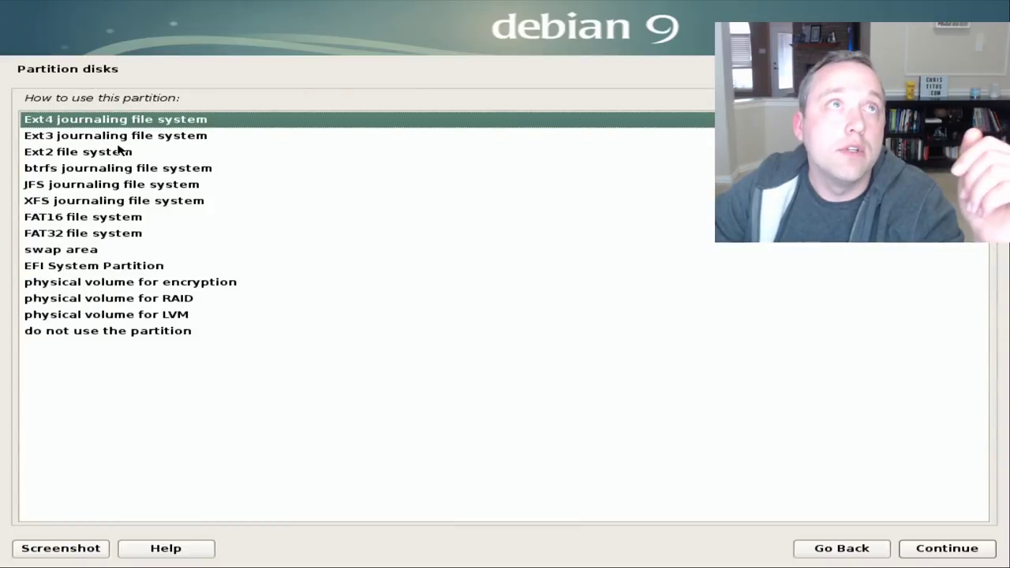
pyautogui.click(110, 265)
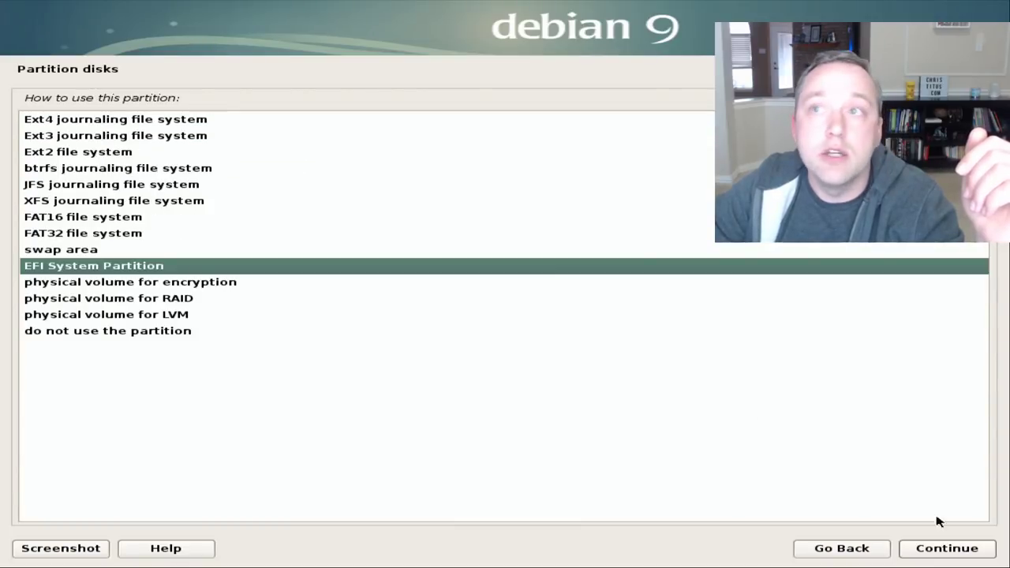
pyautogui.click(970, 547)
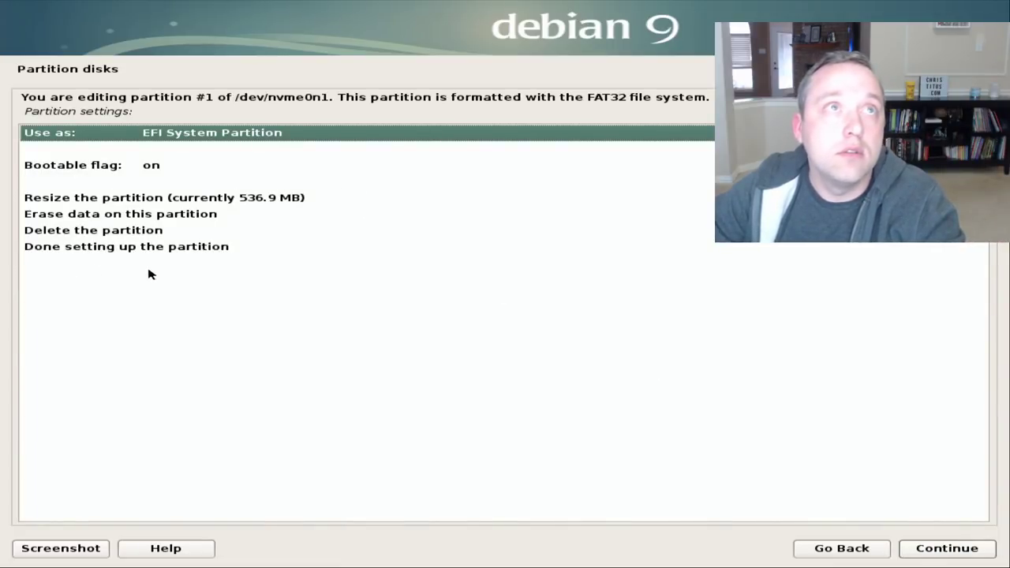
pyautogui.press('End')
pyautogui.click(946, 548)
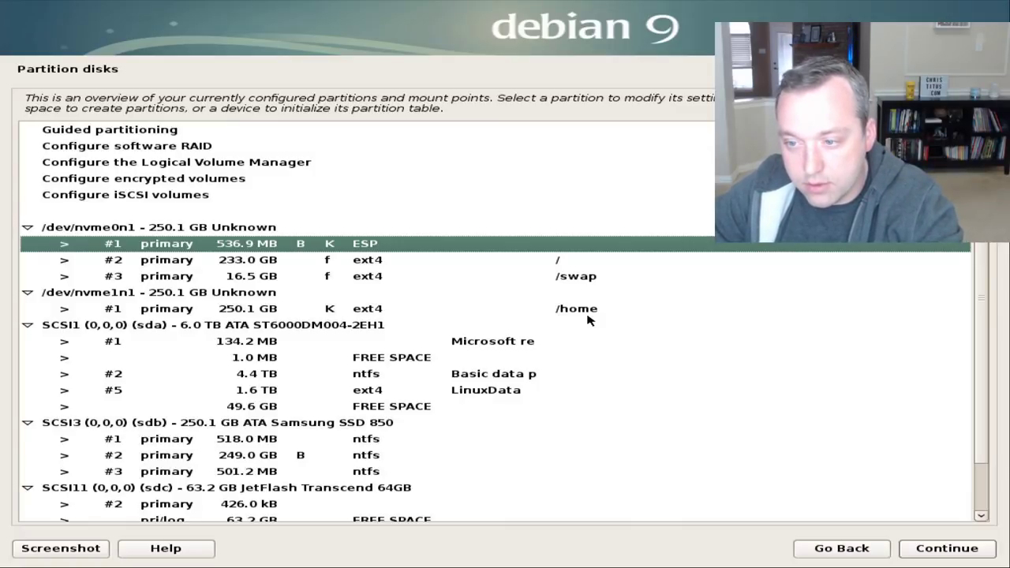
pyautogui.click(587, 311)
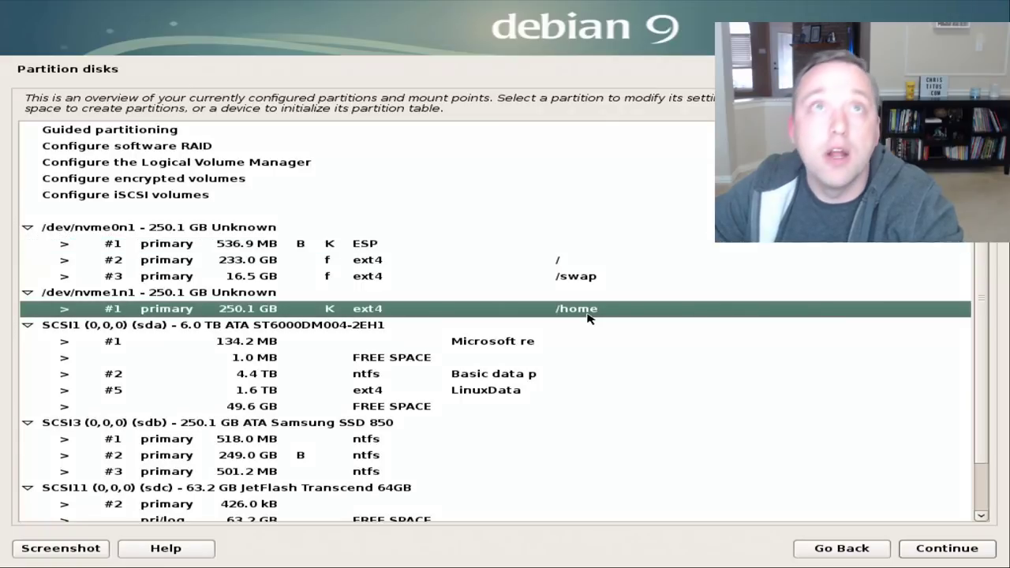
pyautogui.click(582, 277)
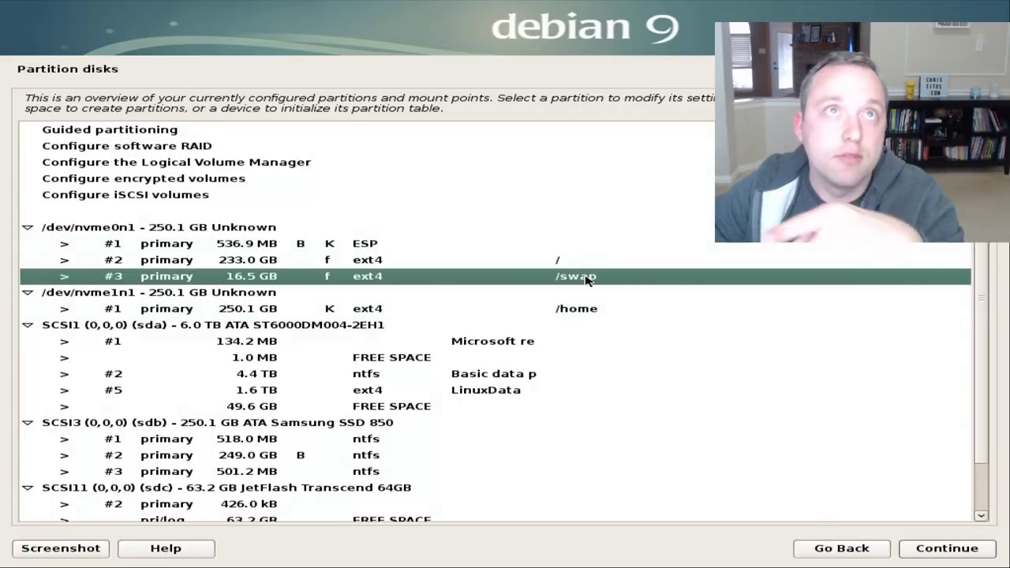
pyautogui.click(976, 550)
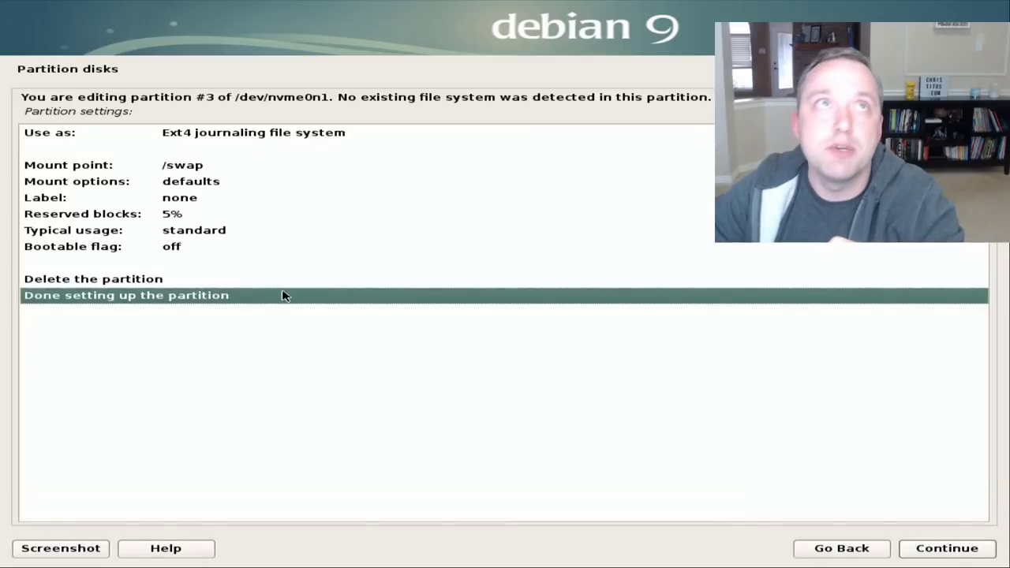
pyautogui.press('Up')
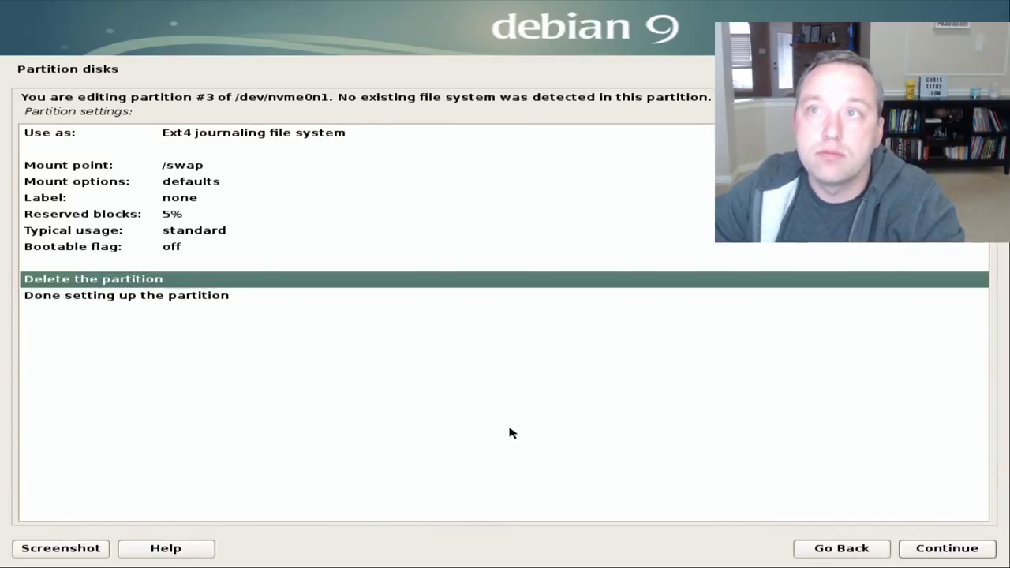
pyautogui.click(966, 552)
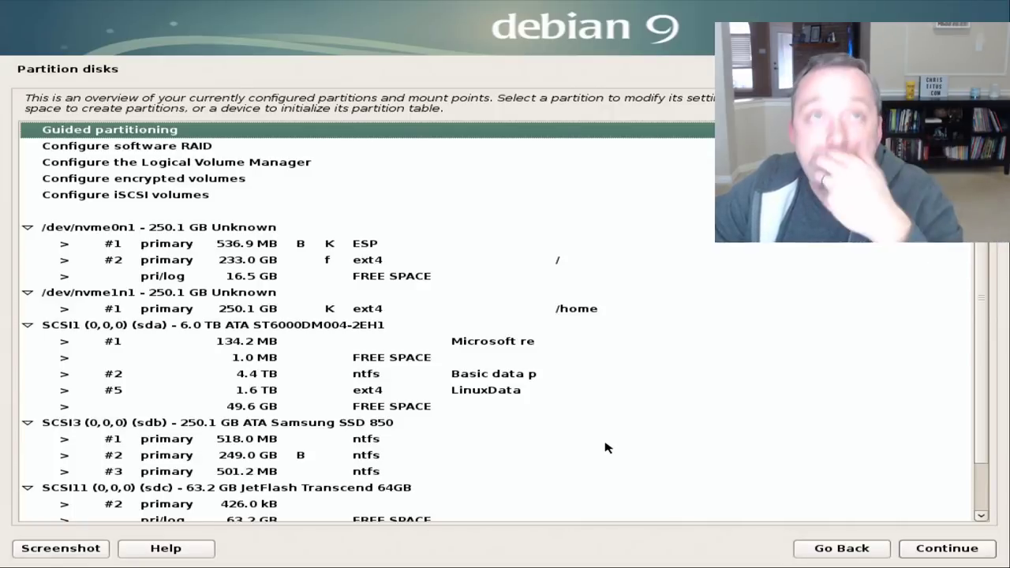
pyautogui.click(390, 276)
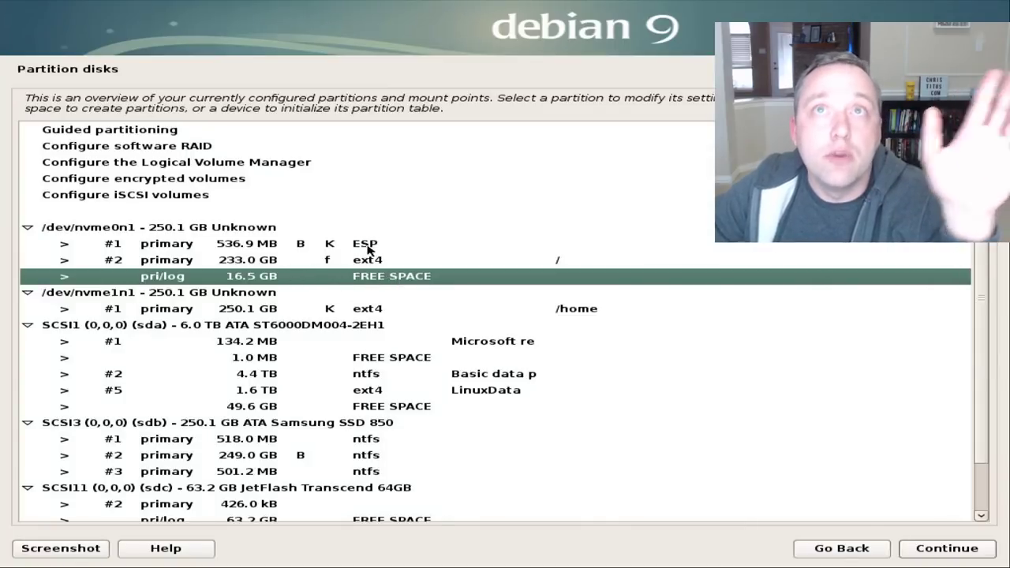
pyautogui.click(392, 246)
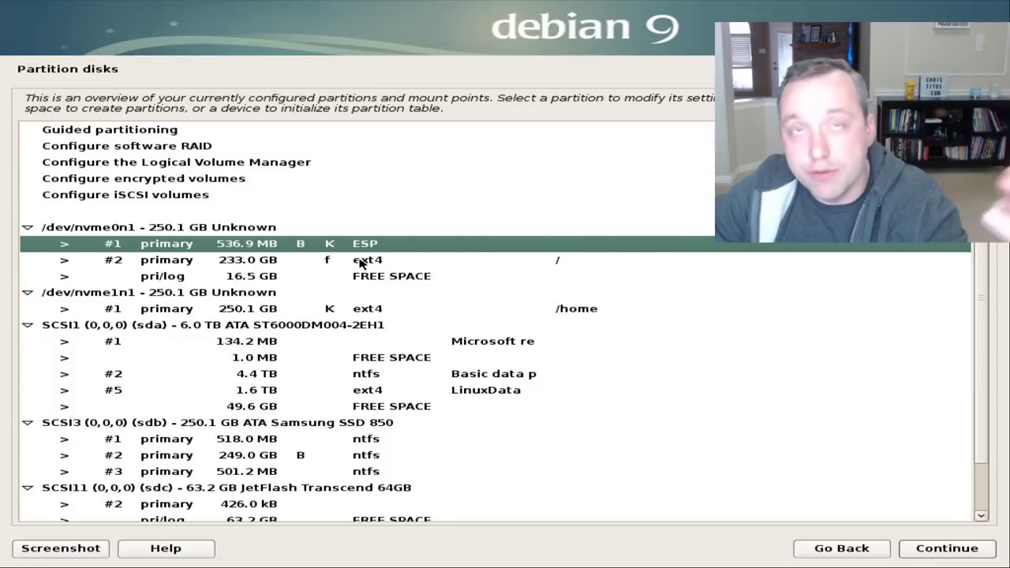
pyautogui.click(374, 308)
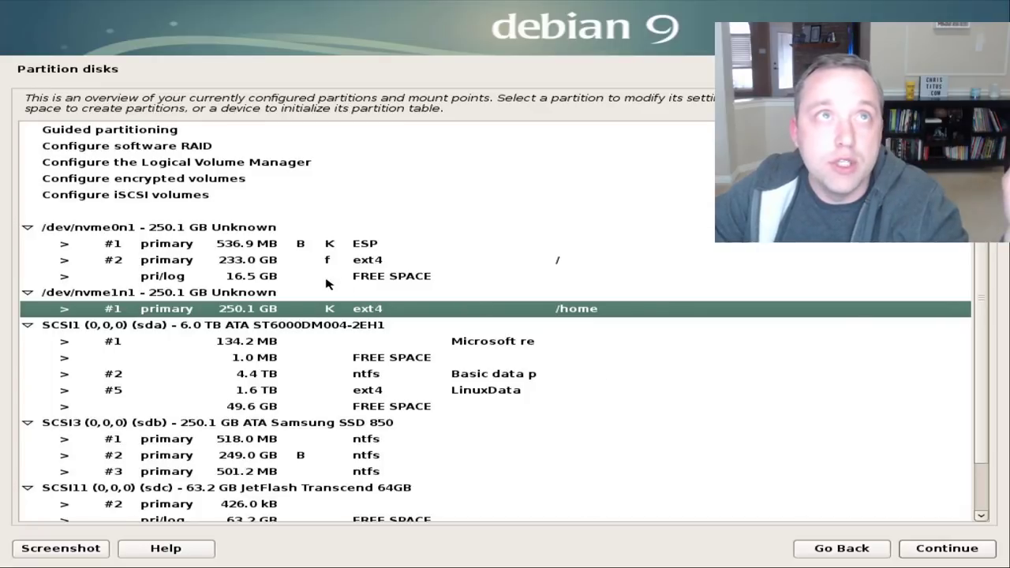
pyautogui.click(264, 245)
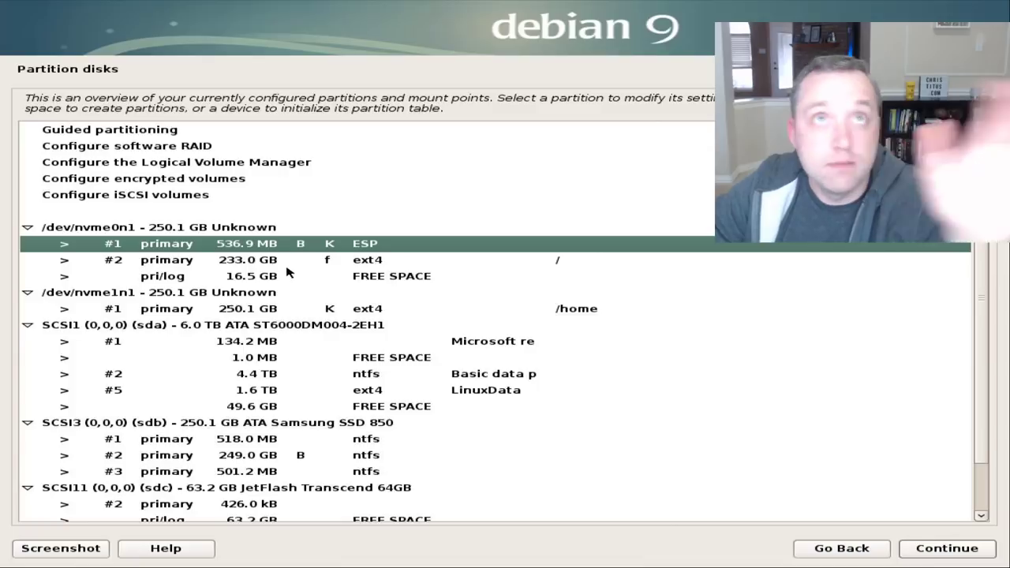
pyautogui.click(956, 545)
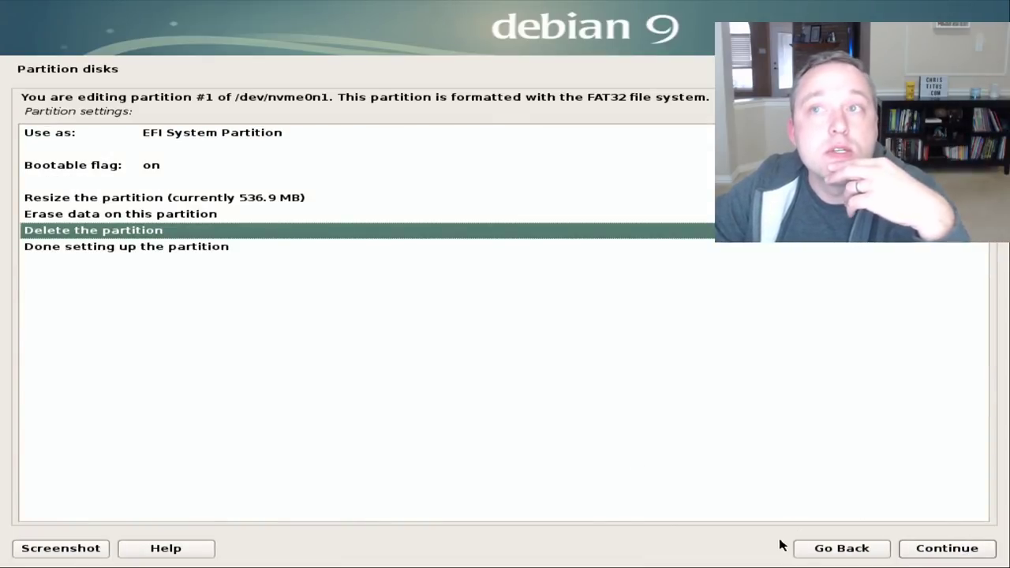
pyautogui.click(797, 546)
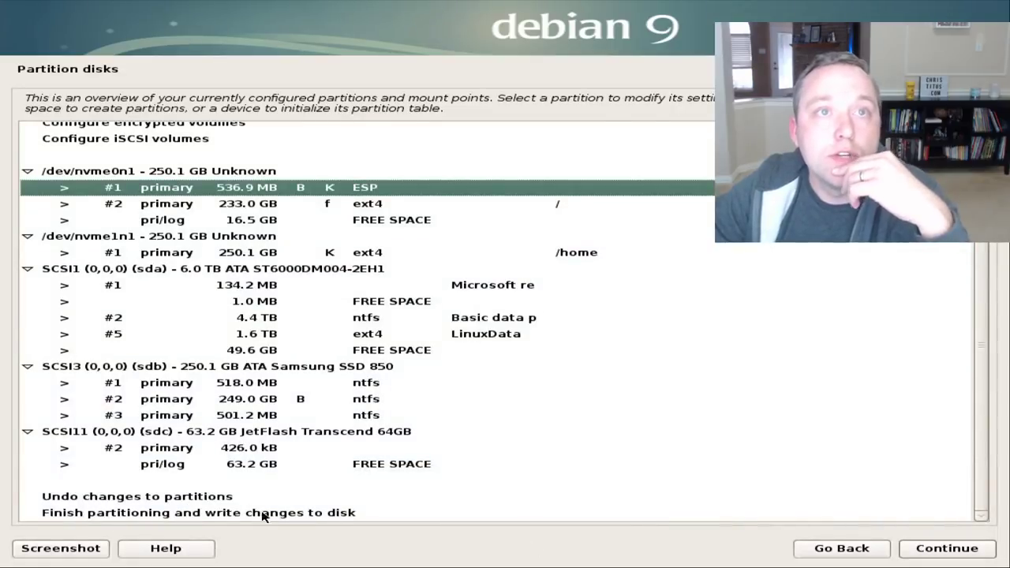
# Finish partitioning without swap and confirm writing the changes to nvme0n1 and nvme1n1.
pyautogui.click(260, 513)
pyautogui.click(962, 551)
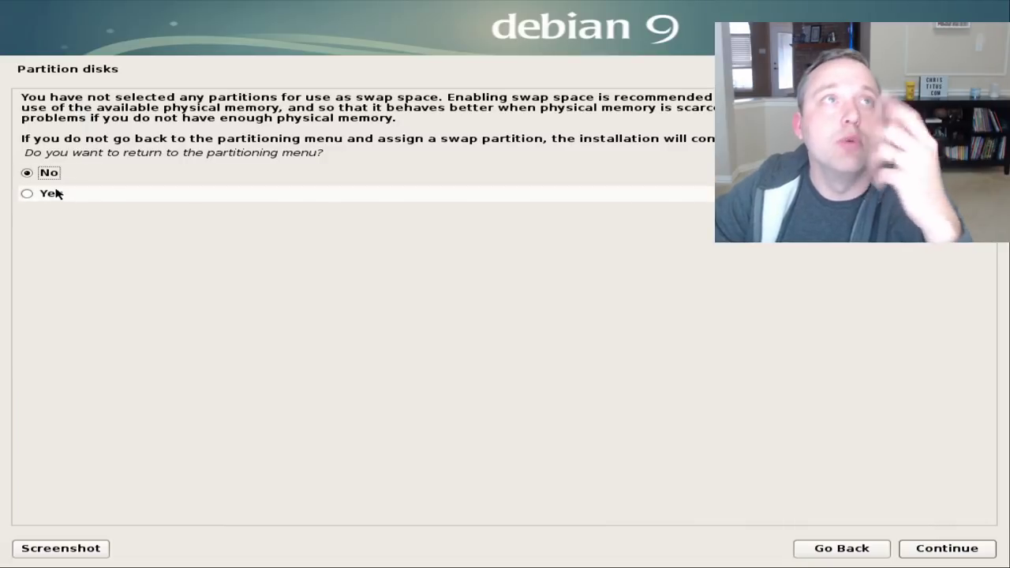
pyautogui.click(967, 549)
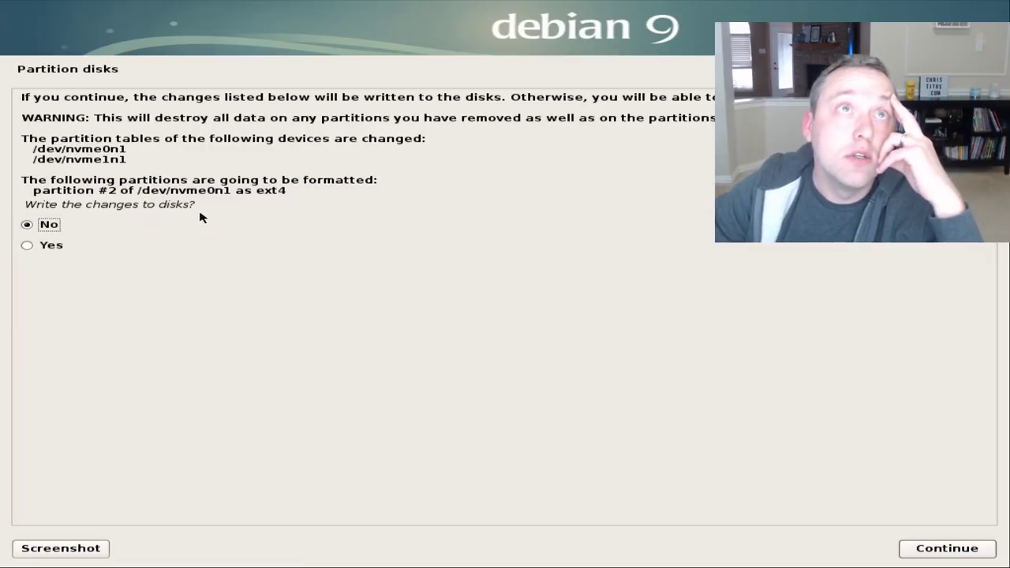
pyautogui.click(54, 249)
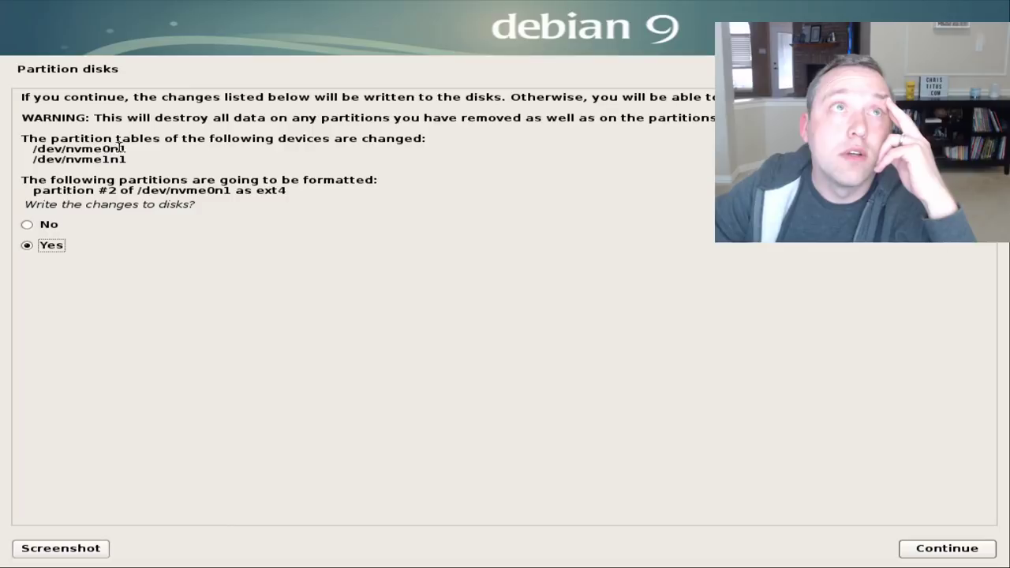
pyautogui.click(982, 549)
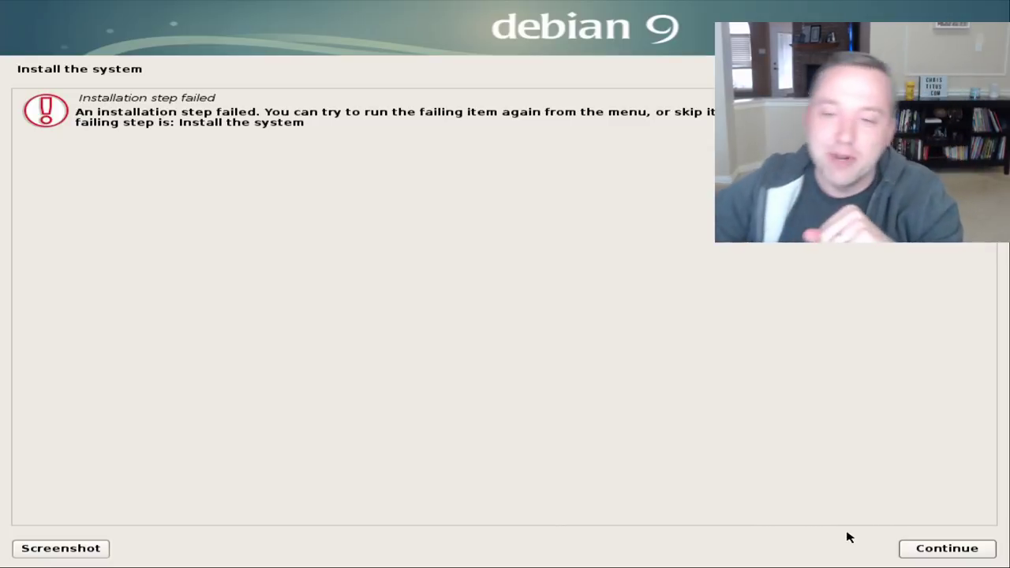
# Dismiss the install failure and return to the disk partitioner overview.
pyautogui.click(978, 552)
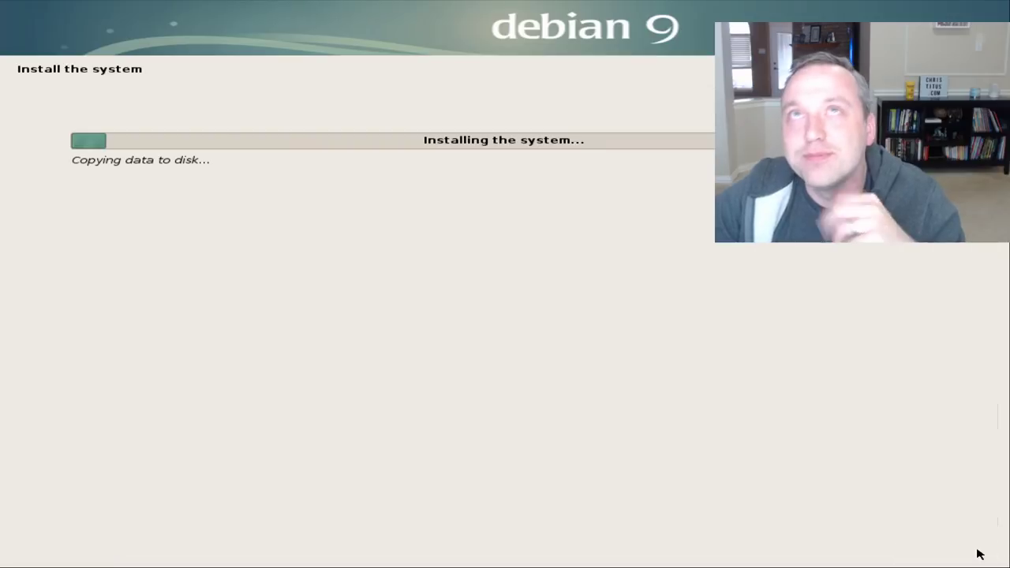
pyautogui.click(71, 300)
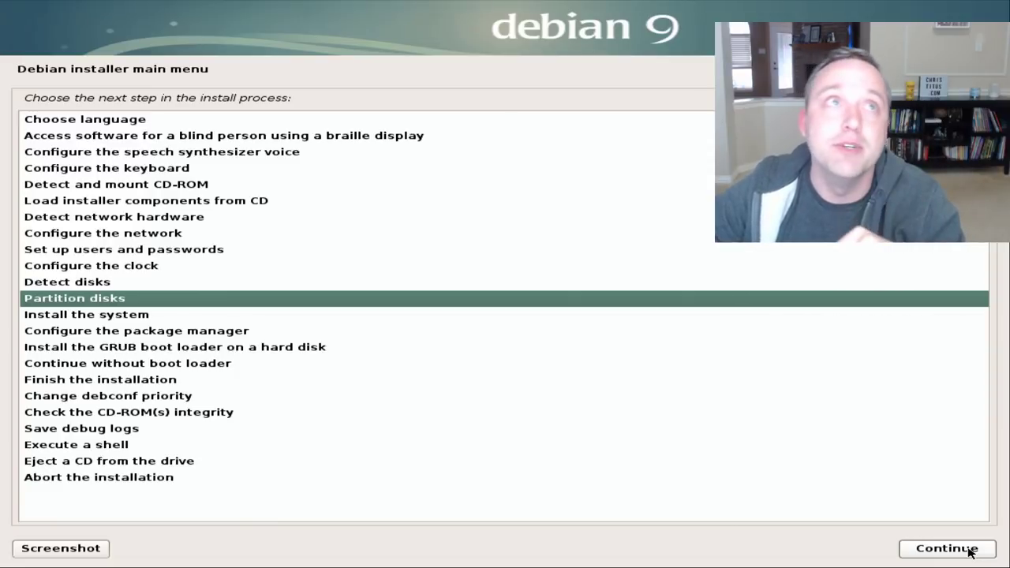
pyautogui.click(946, 548)
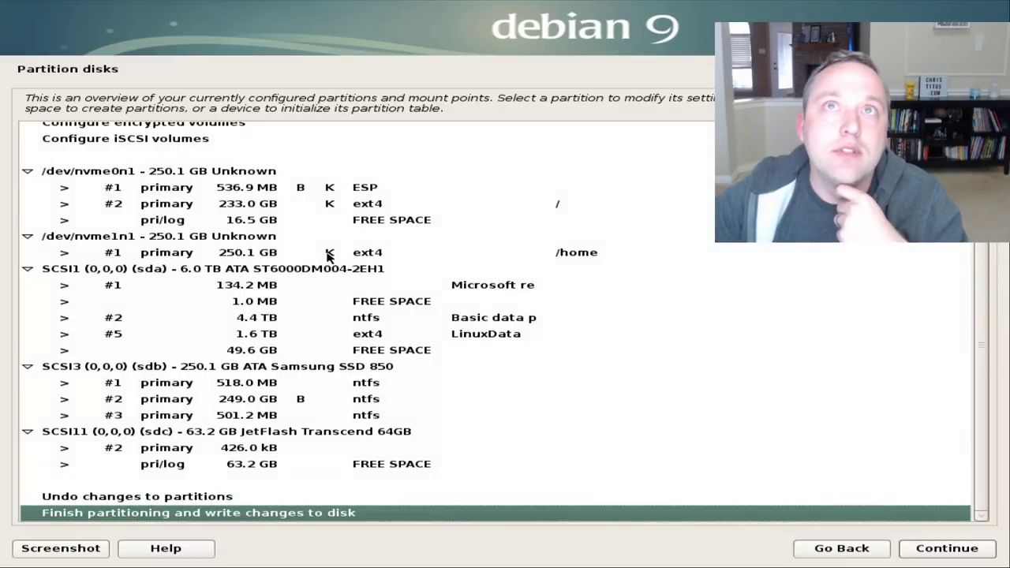
pyautogui.click(330, 257)
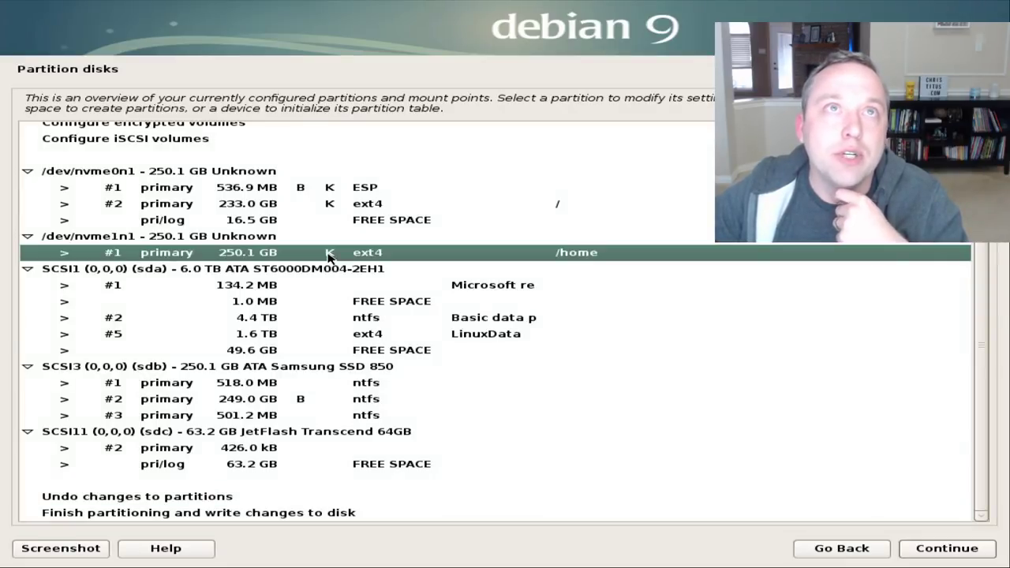
pyautogui.doubleClick(330, 257)
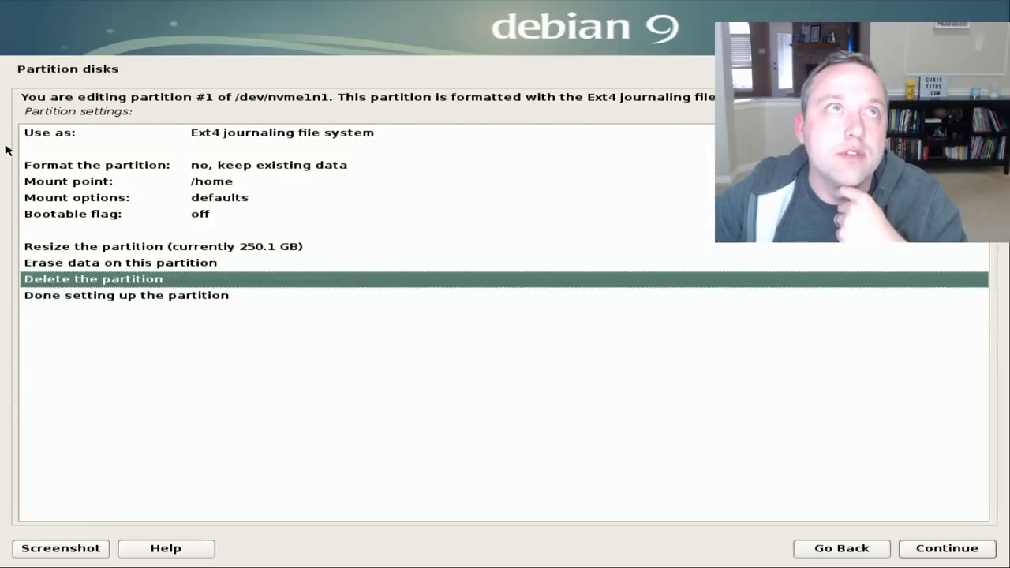
pyautogui.click(799, 550)
# Delete the 233.0 GB root and the ESP partitions on nvme0n1.
pyautogui.click(211, 280)
pyautogui.click(209, 266)
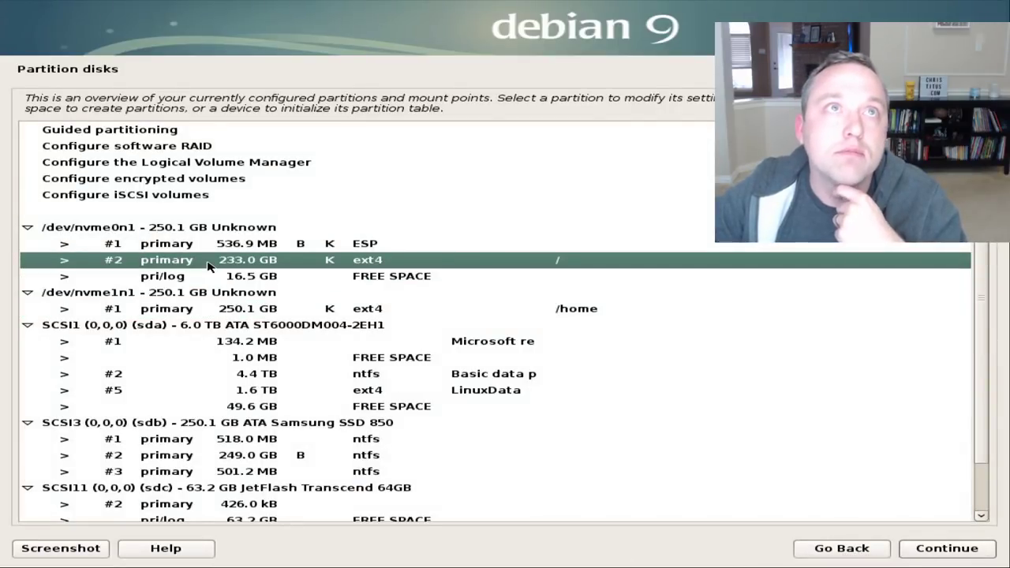
pyautogui.doubleClick(209, 266)
pyautogui.click(81, 281)
pyautogui.click(943, 547)
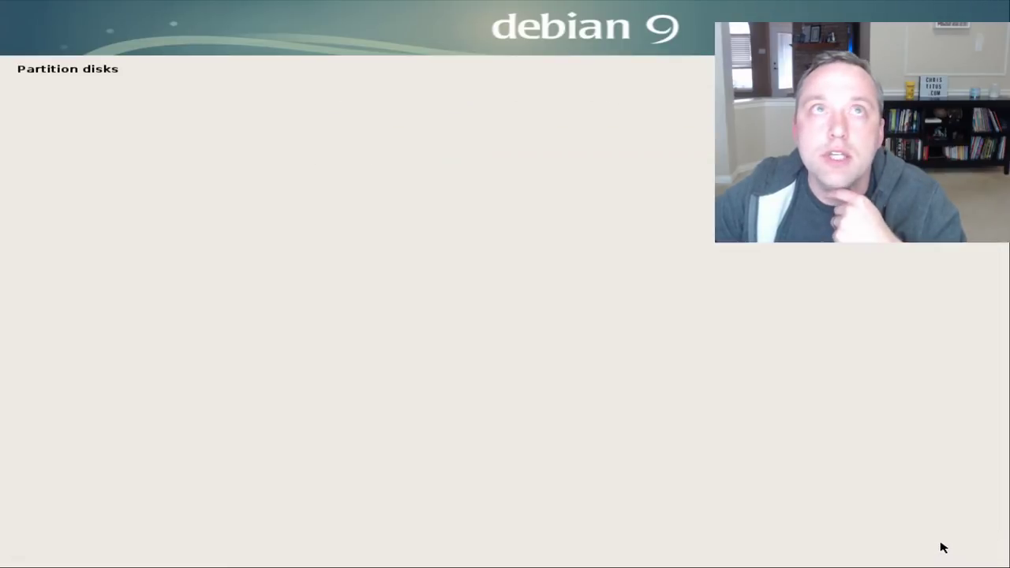
pyautogui.doubleClick(286, 247)
pyautogui.click(136, 230)
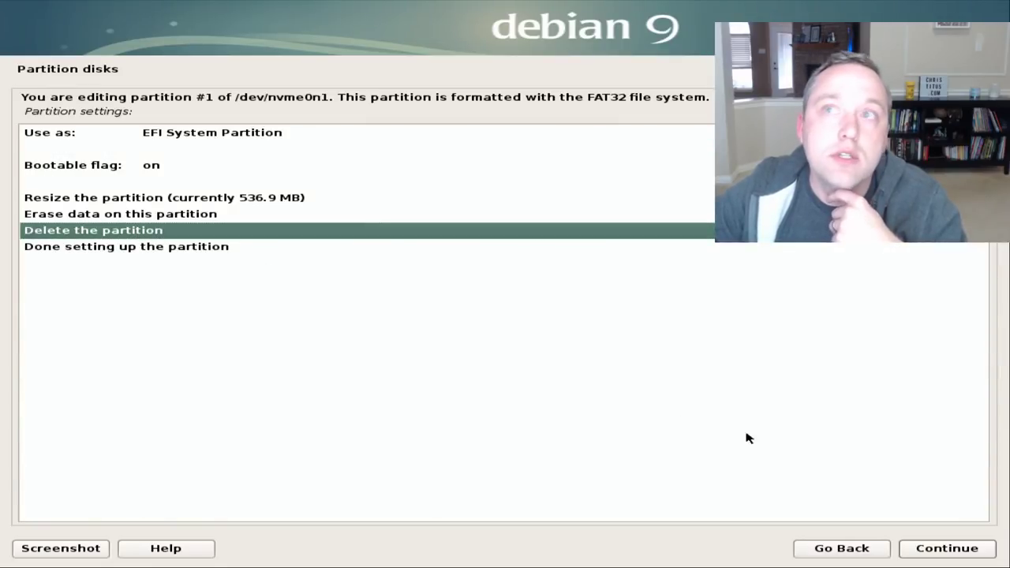
pyautogui.click(949, 547)
pyautogui.click(253, 244)
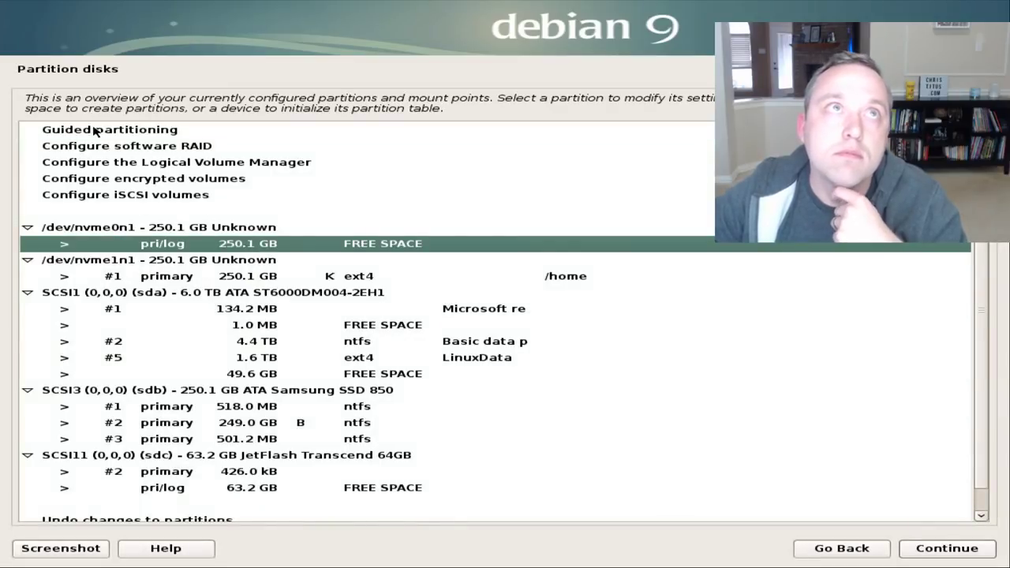
# Auto-partition nvme0n1's free space as all files in one partition: 232.9 GB root, 17.1 GB swap.
pyautogui.doubleClick(253, 246)
pyautogui.click(91, 137)
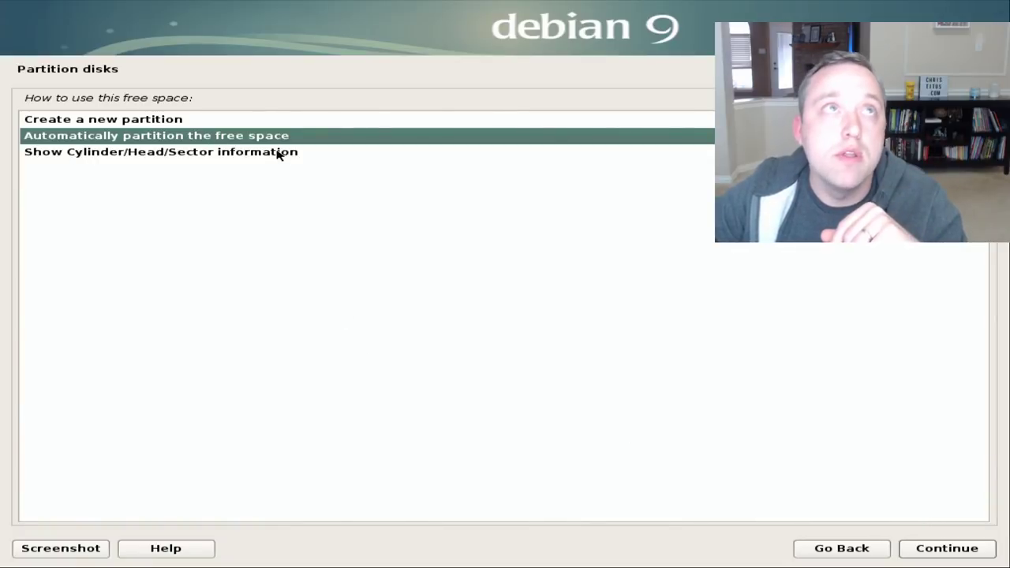
pyautogui.click(966, 554)
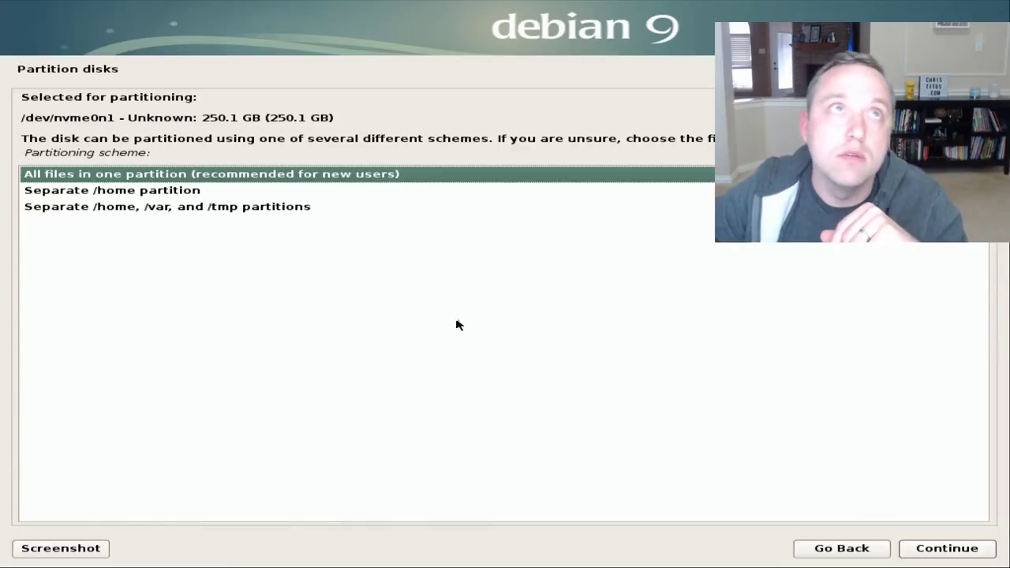
pyautogui.click(114, 193)
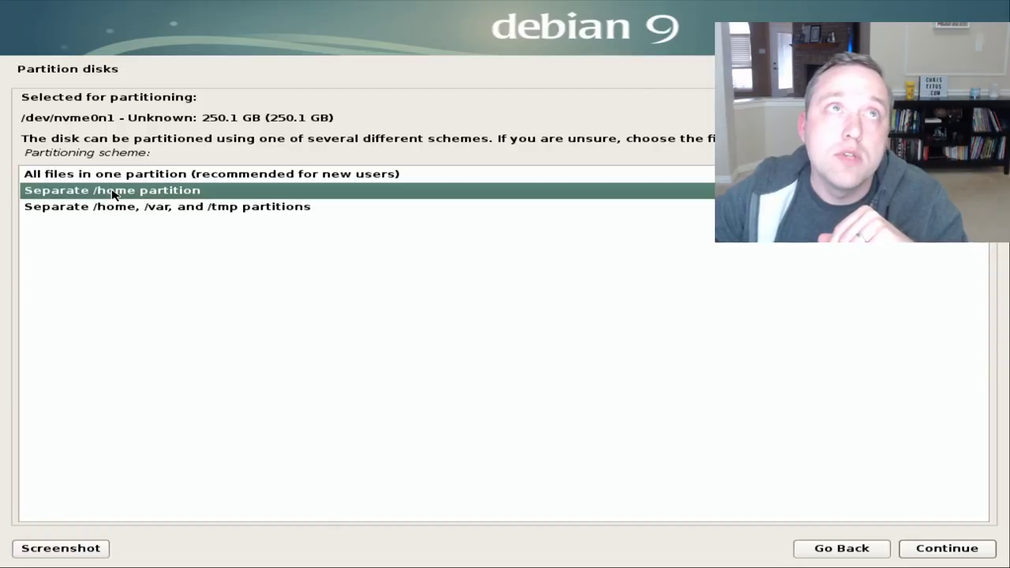
pyautogui.click(177, 174)
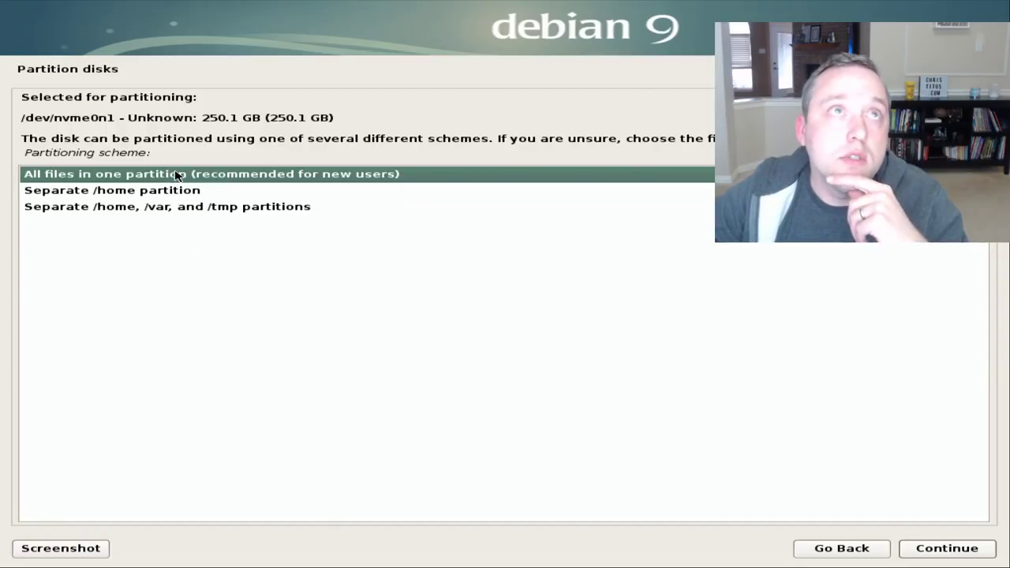
pyautogui.click(961, 550)
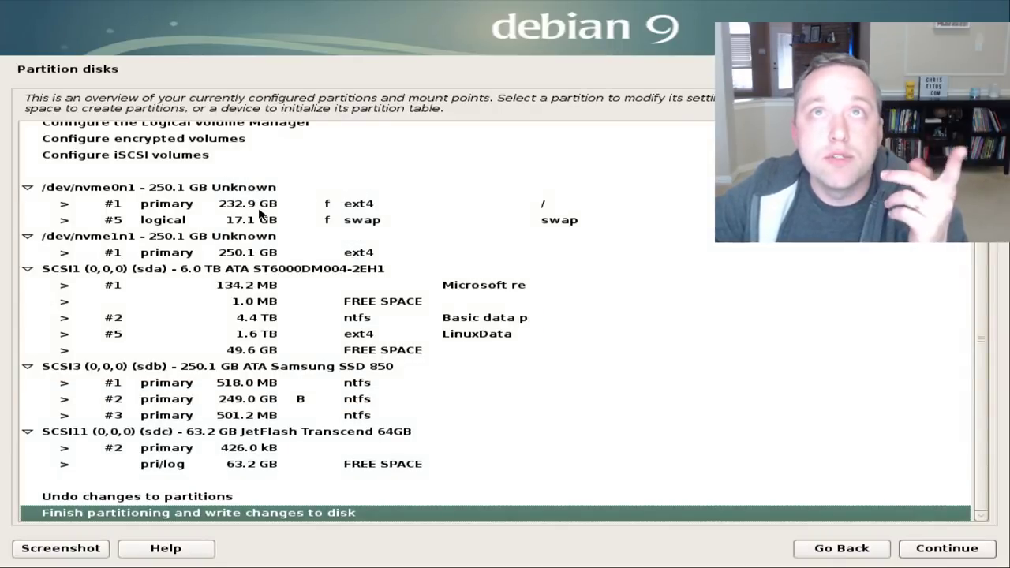
pyautogui.click(259, 205)
pyautogui.click(271, 220)
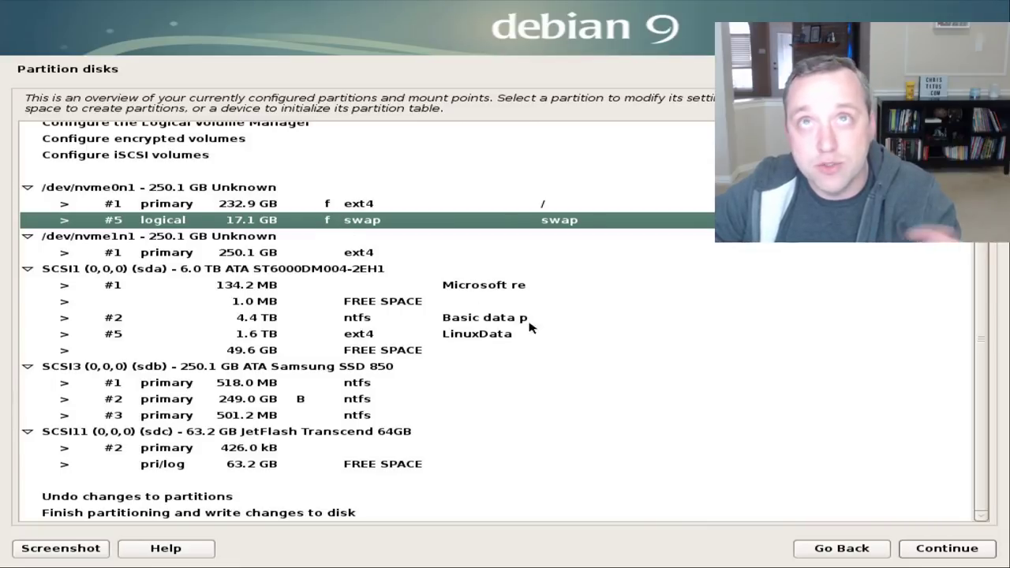
pyautogui.click(952, 550)
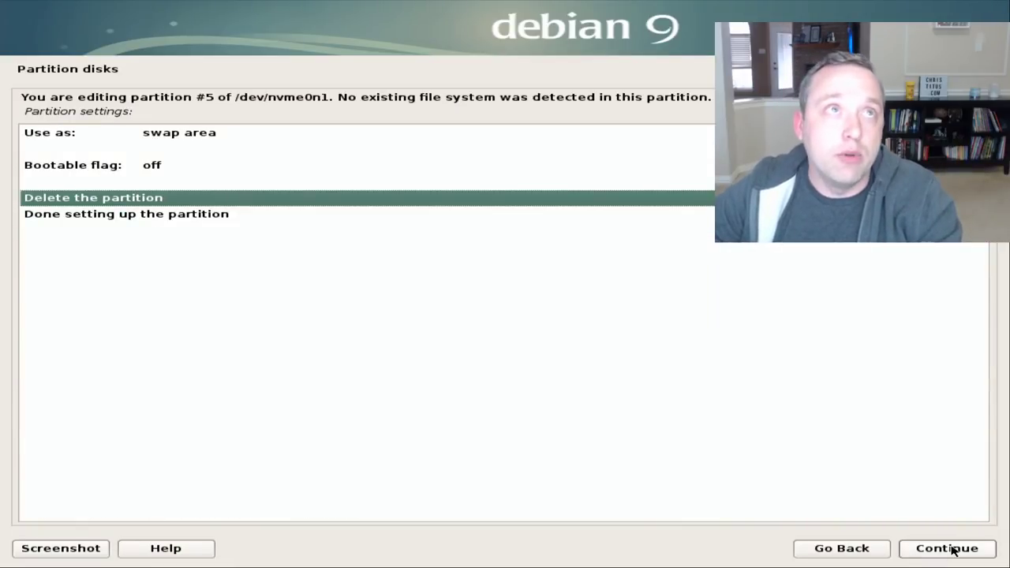
pyautogui.click(120, 214)
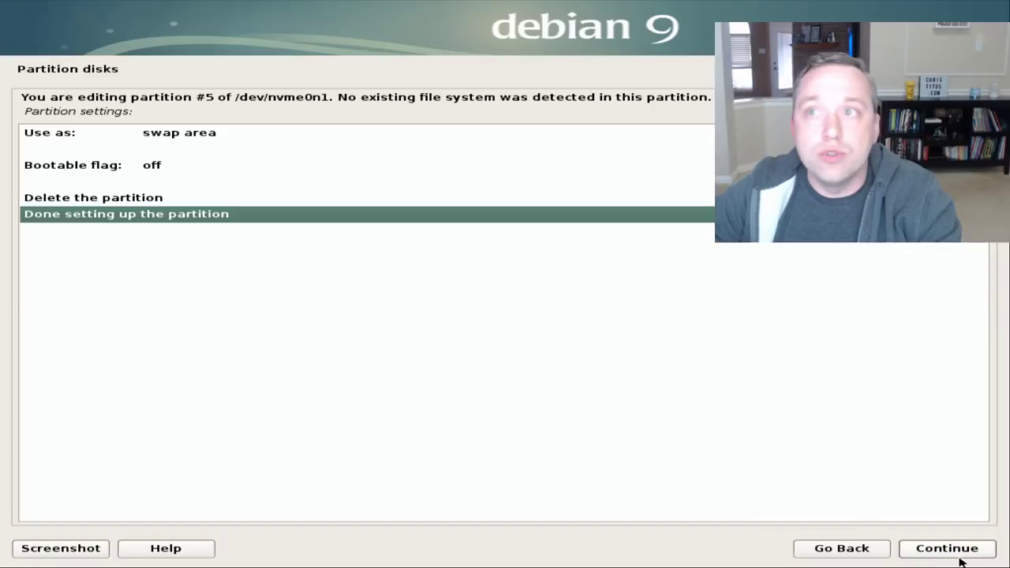
pyautogui.click(840, 548)
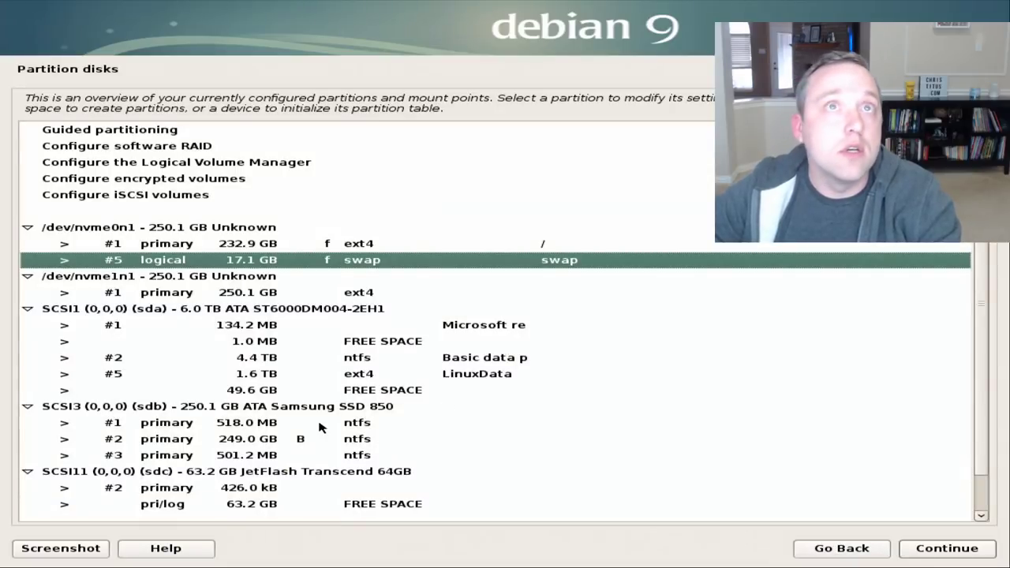
pyautogui.scroll(-1, 315, 414)
pyautogui.click(189, 517)
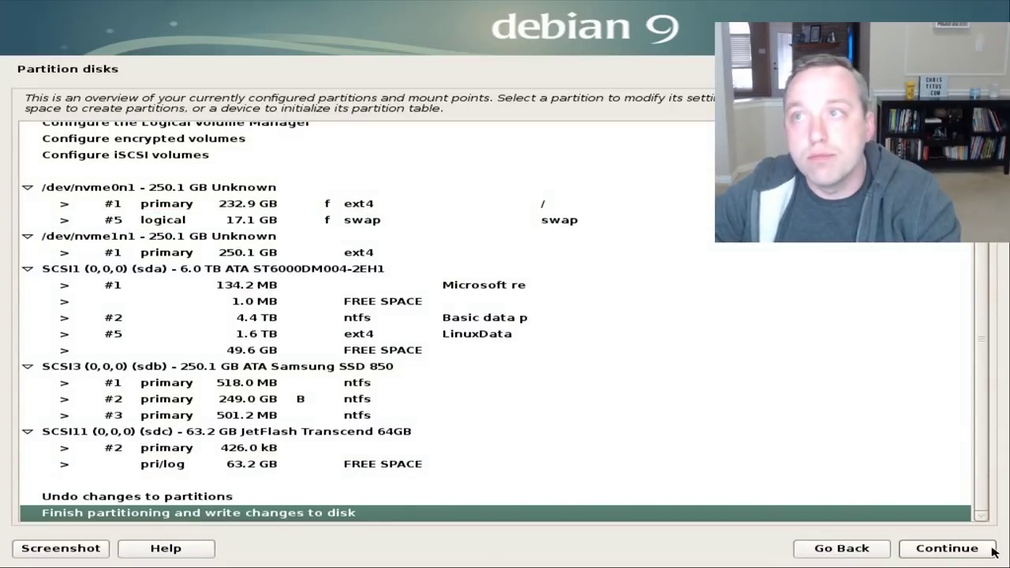
# Try writing the layout, then answer Yes at the missing-EFI warning to resume partitioning.
pyautogui.click(991, 552)
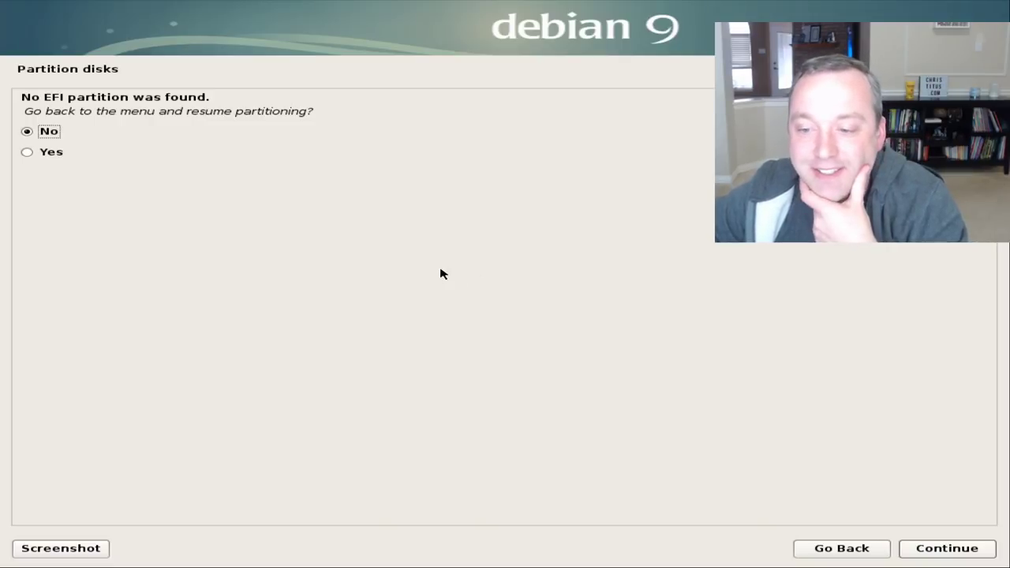
pyautogui.click(51, 152)
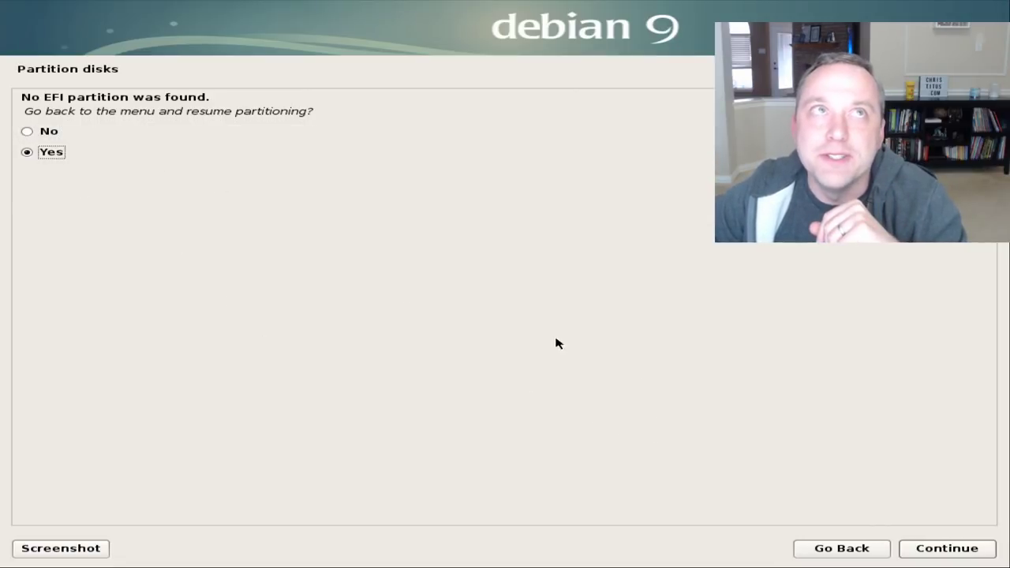
pyautogui.click(950, 554)
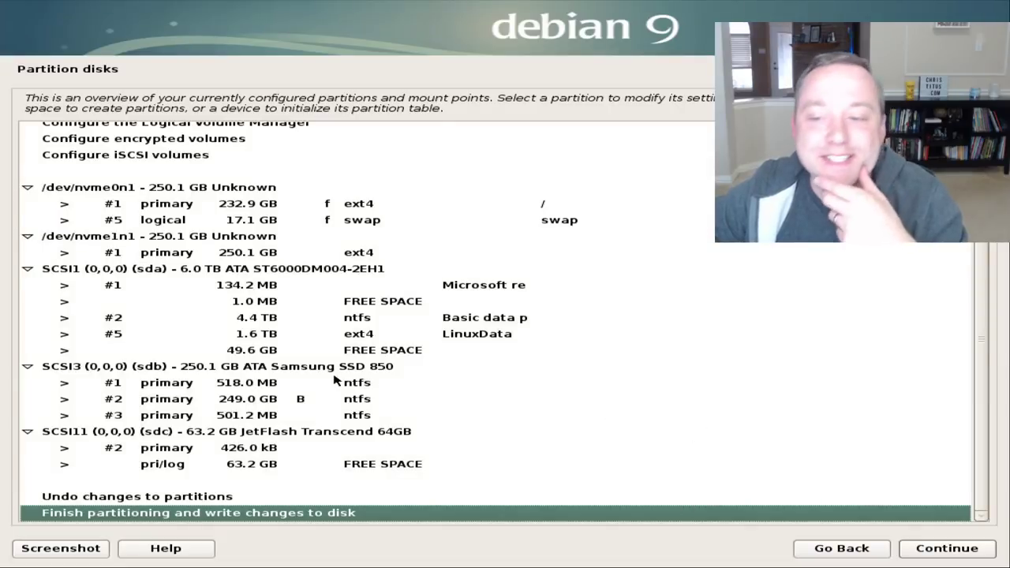
# Delete nvme0n1's 232.9 GB root and 17.1 GB swap partitions, leaving 250.1 GB free.
pyautogui.scroll(2, 334, 381)
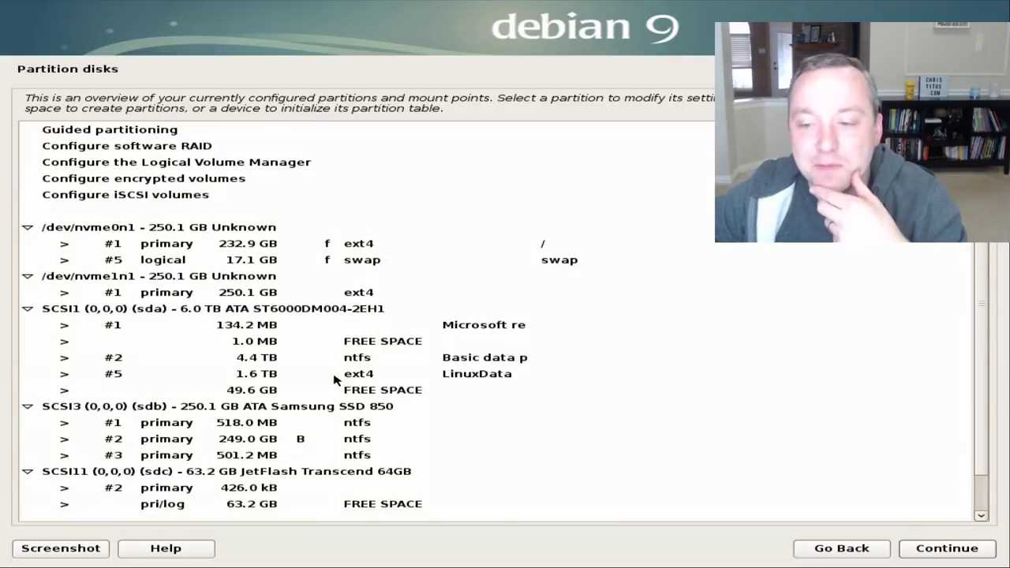
pyautogui.click(339, 250)
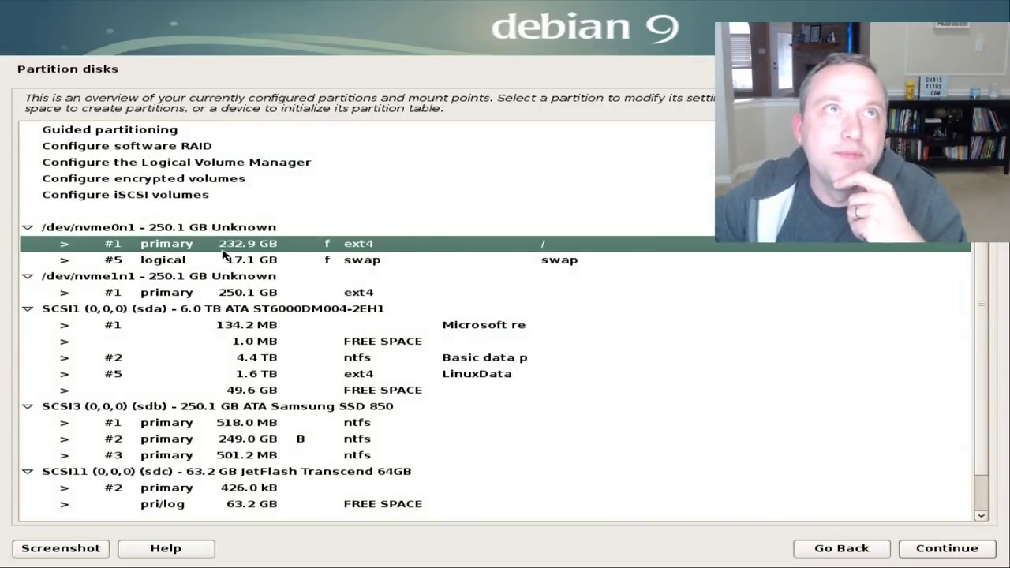
pyautogui.click(978, 546)
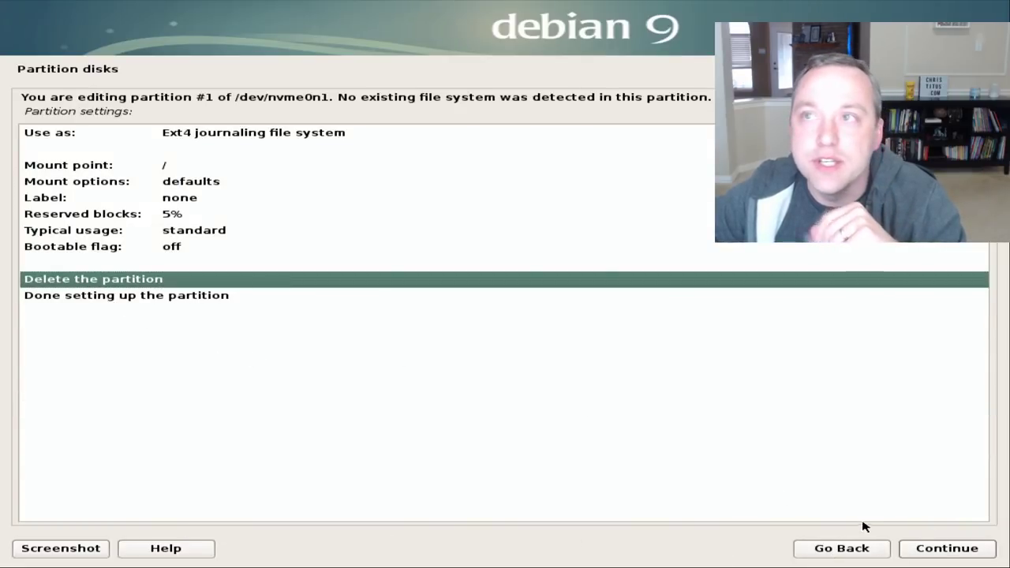
pyautogui.click(978, 549)
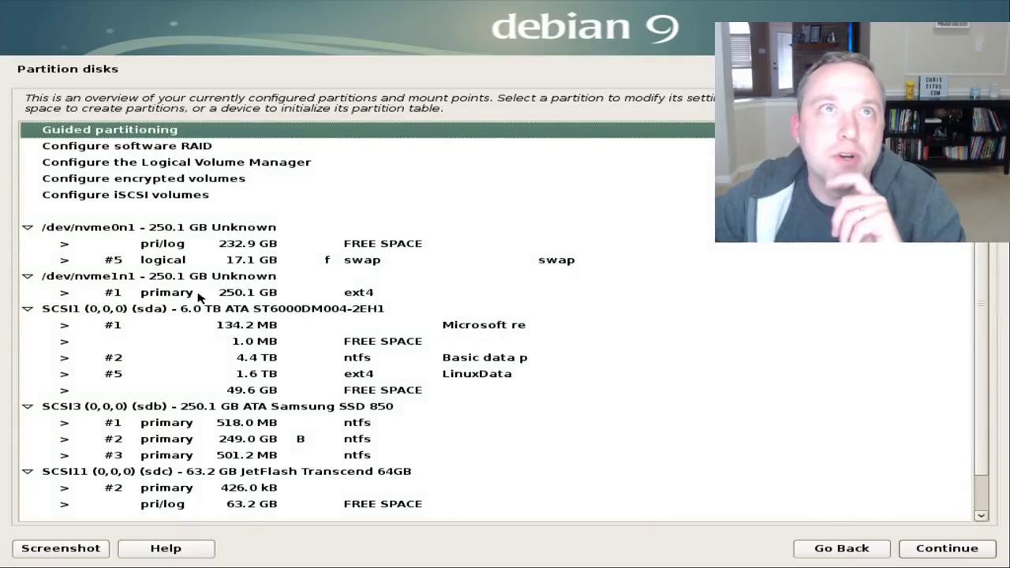
pyautogui.click(944, 556)
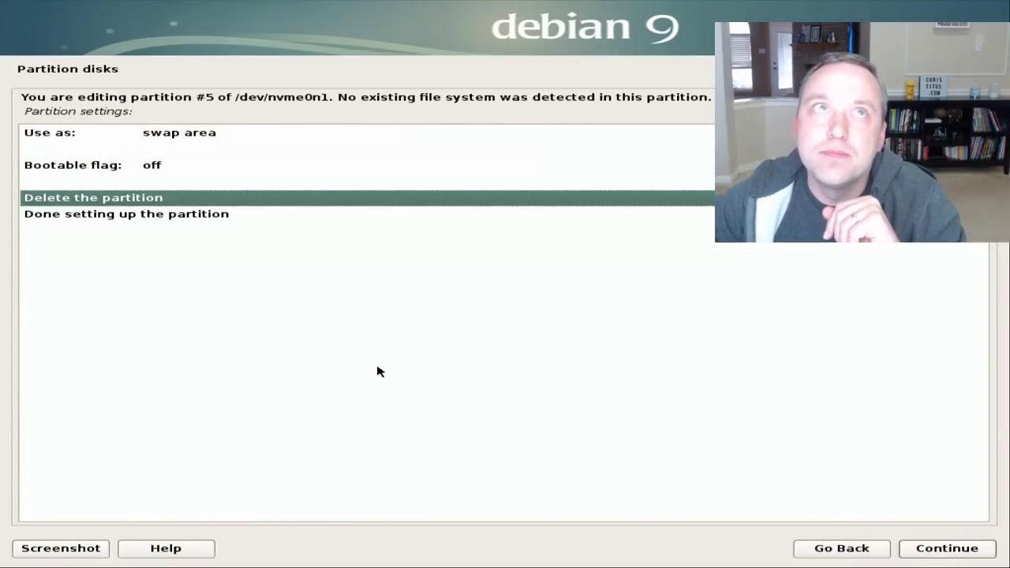
pyautogui.click(970, 550)
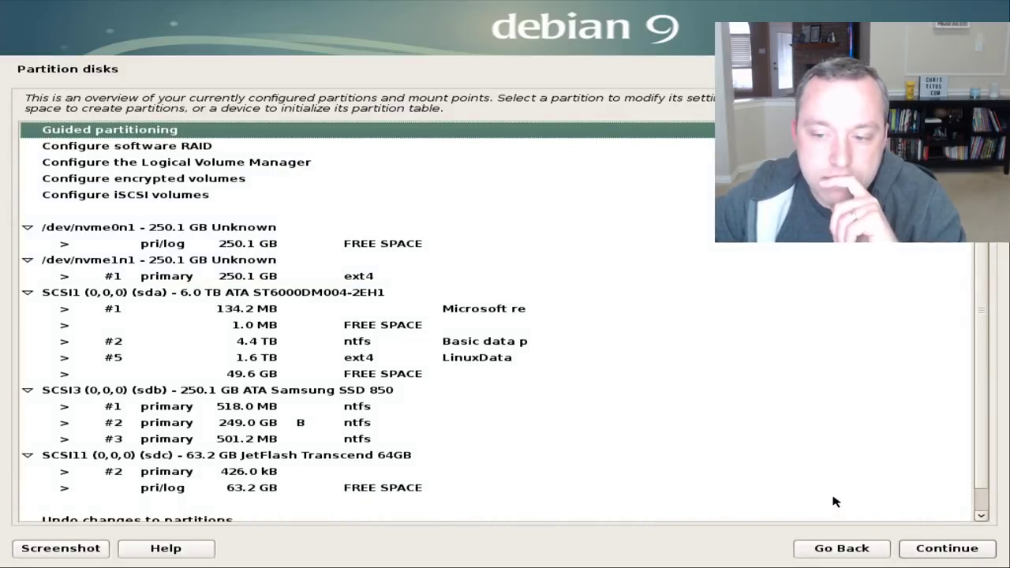
pyautogui.click(272, 243)
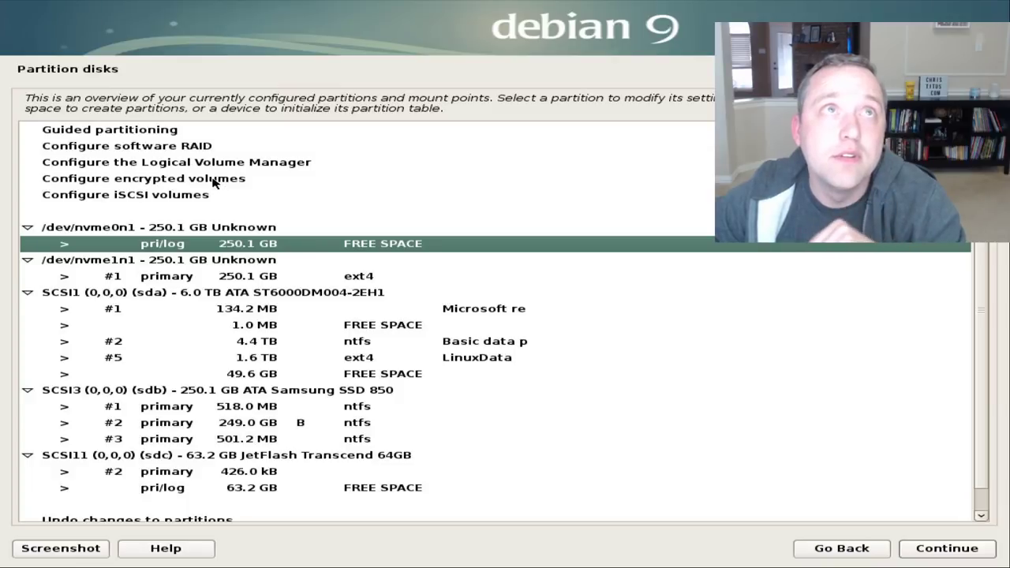
# Auto-partition nvme0n1's free space using the separate /home partition scheme.
pyautogui.doubleClick(257, 246)
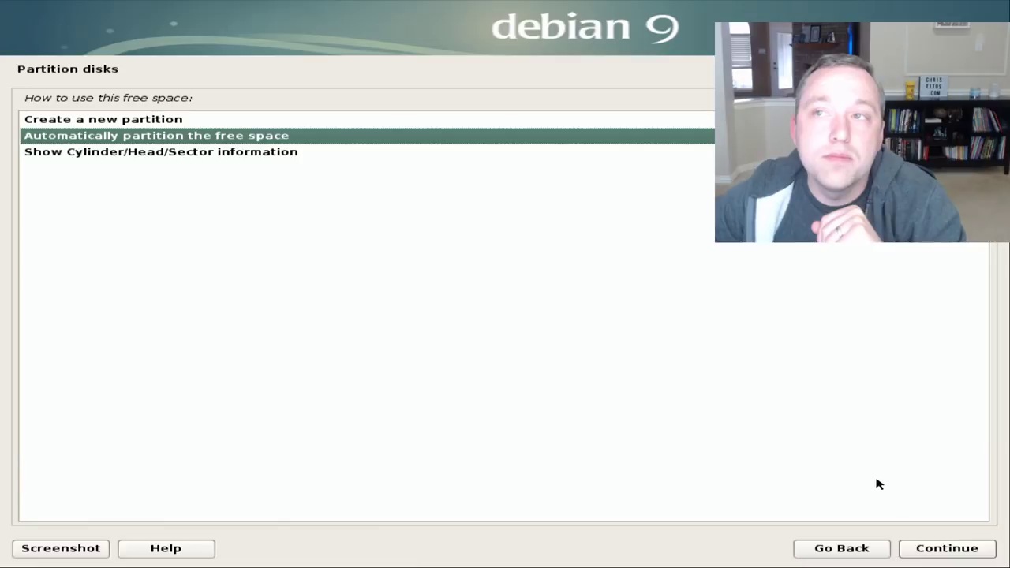
pyautogui.click(955, 546)
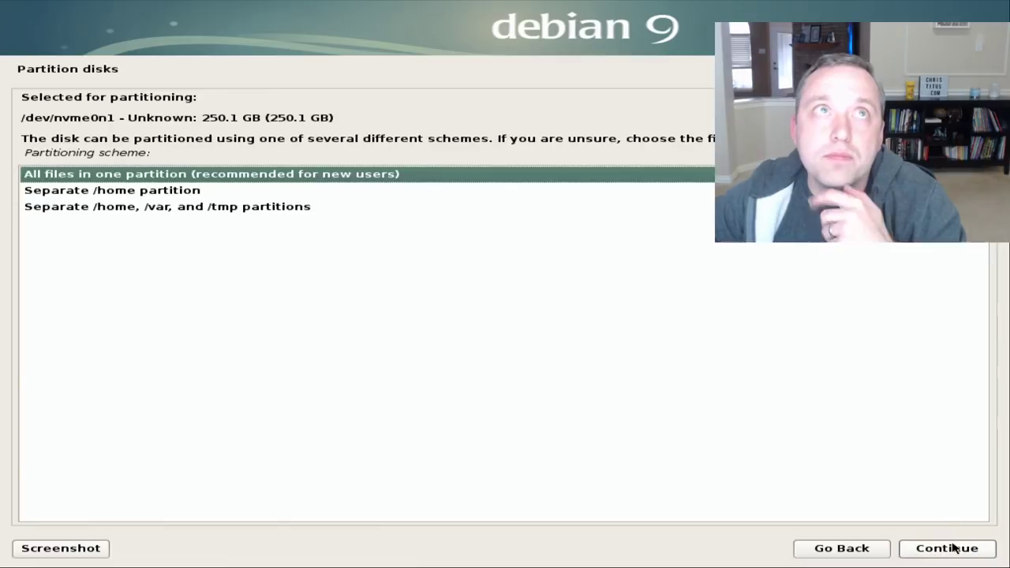
pyautogui.click(124, 193)
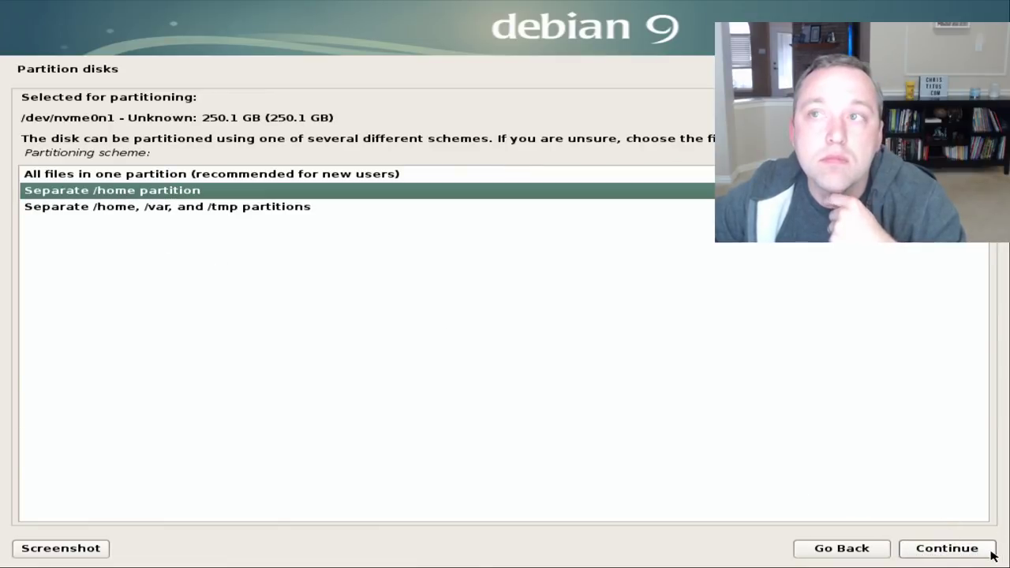
pyautogui.click(983, 552)
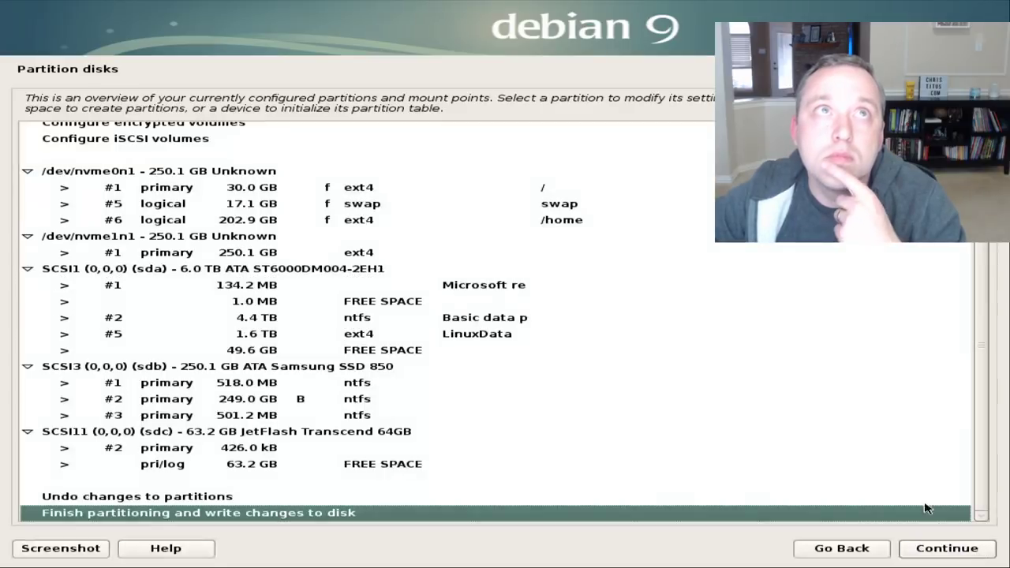
# Delete the new swap and 202.9 GB /home partitions, keeping the 30.0 GB root.
pyautogui.click(298, 191)
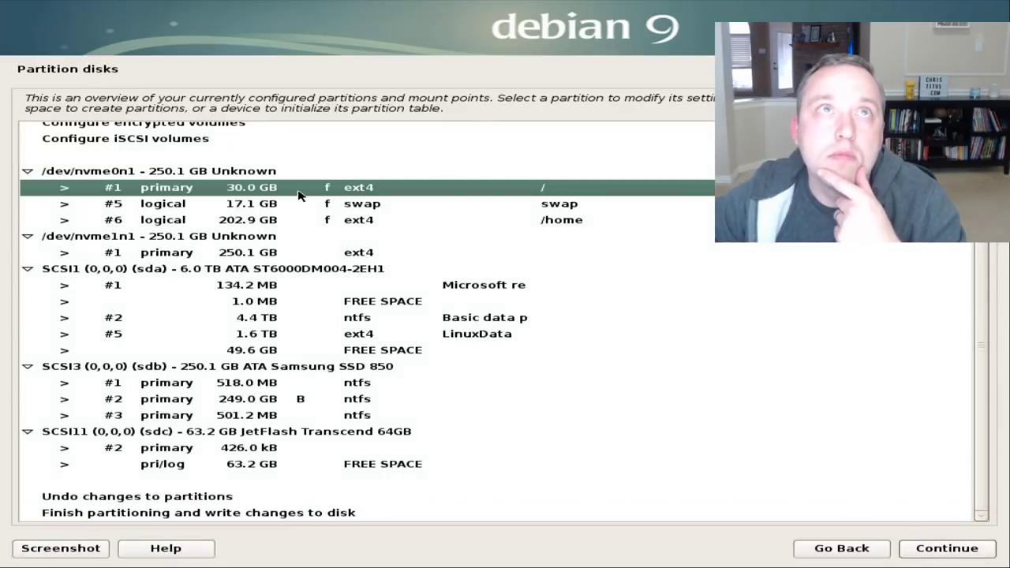
pyautogui.doubleClick(250, 206)
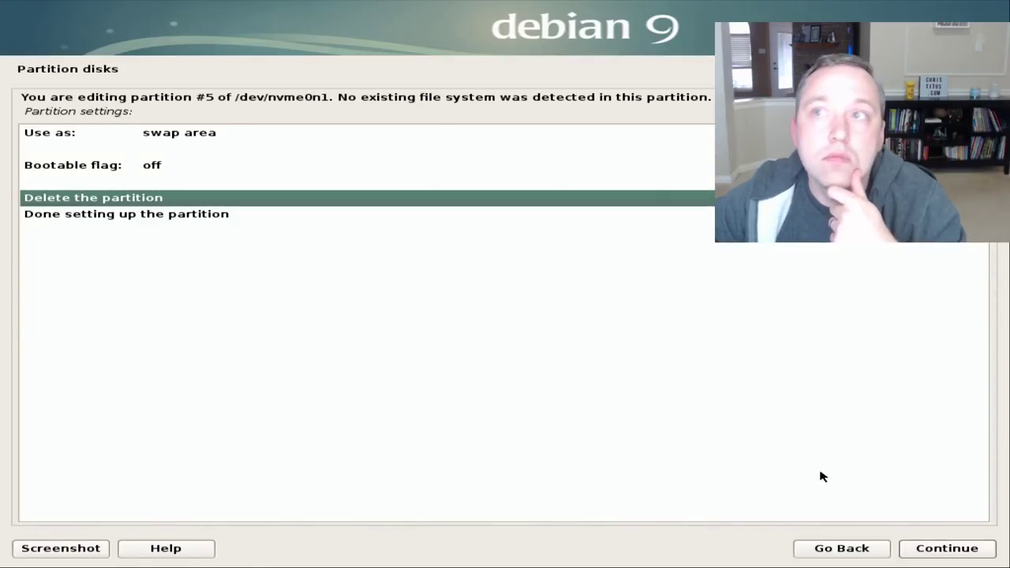
pyautogui.click(978, 549)
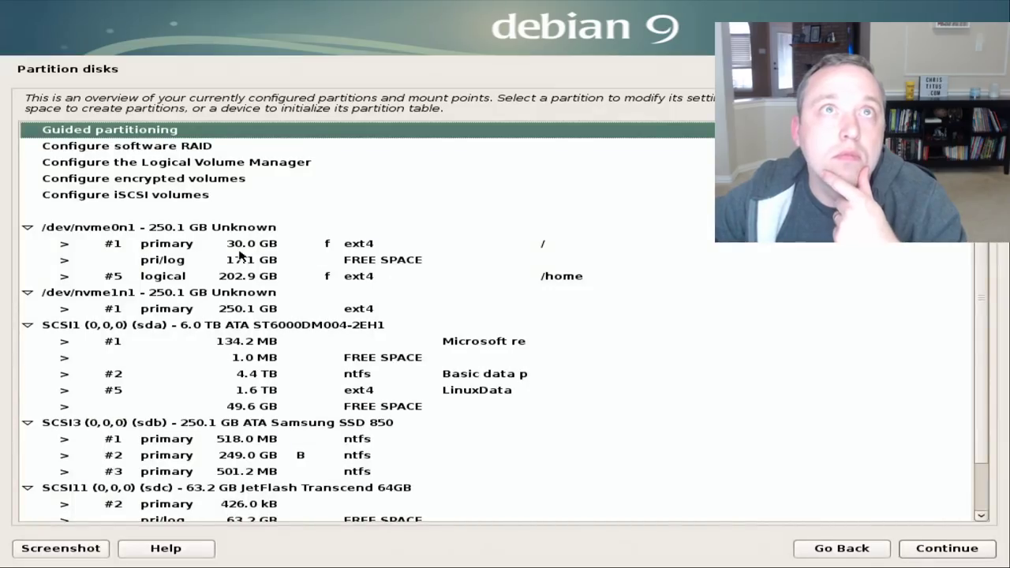
pyautogui.click(238, 246)
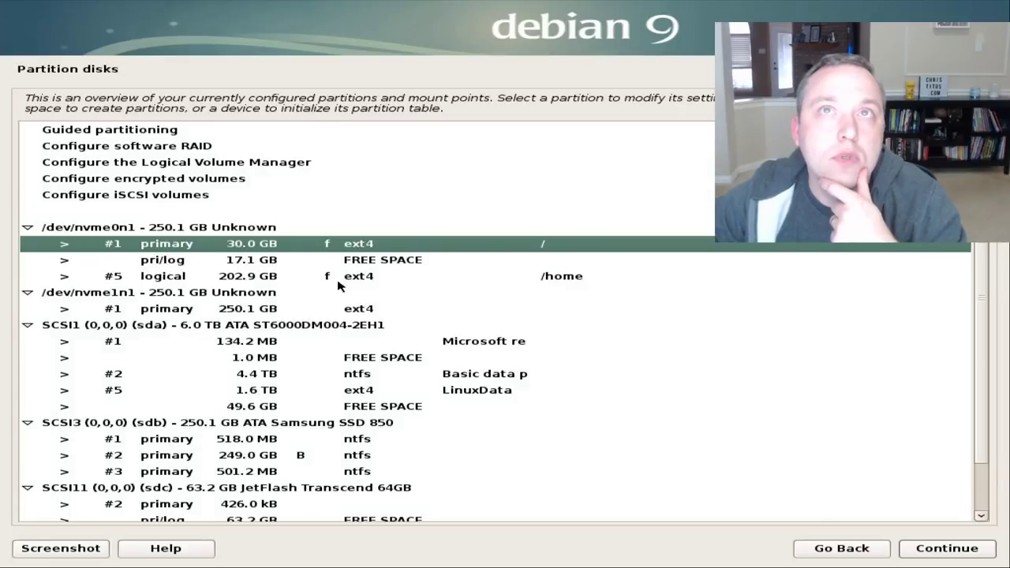
pyautogui.doubleClick(220, 278)
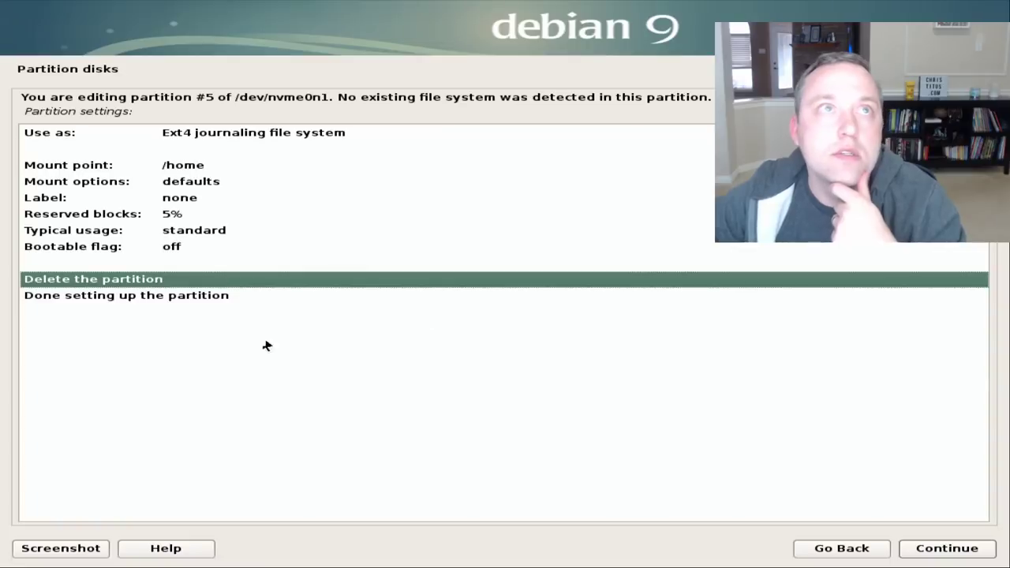
pyautogui.click(962, 546)
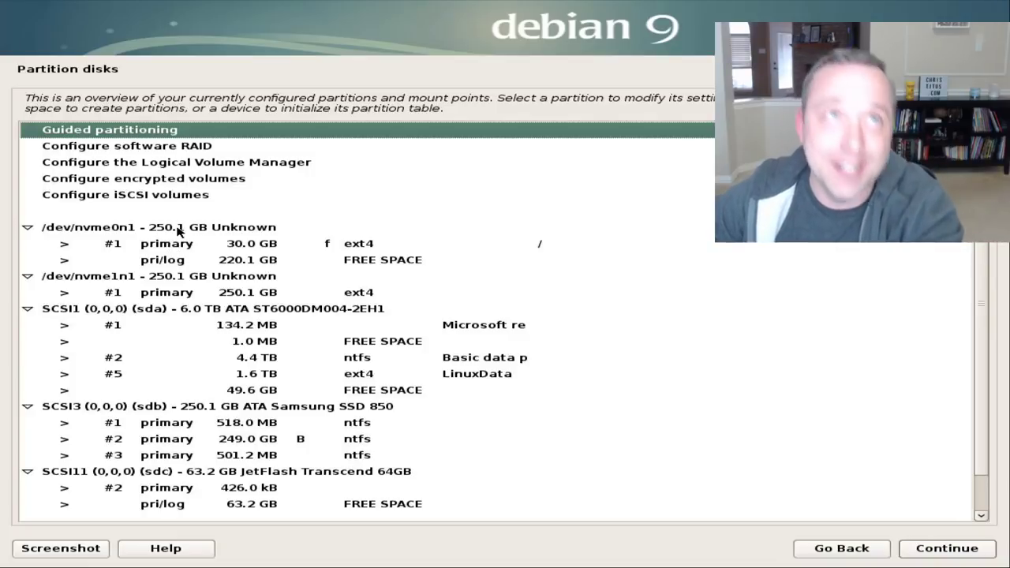
# Delete the 30.0 GB root partition and open usage options for the 250.1 GB free space.
pyautogui.click(175, 245)
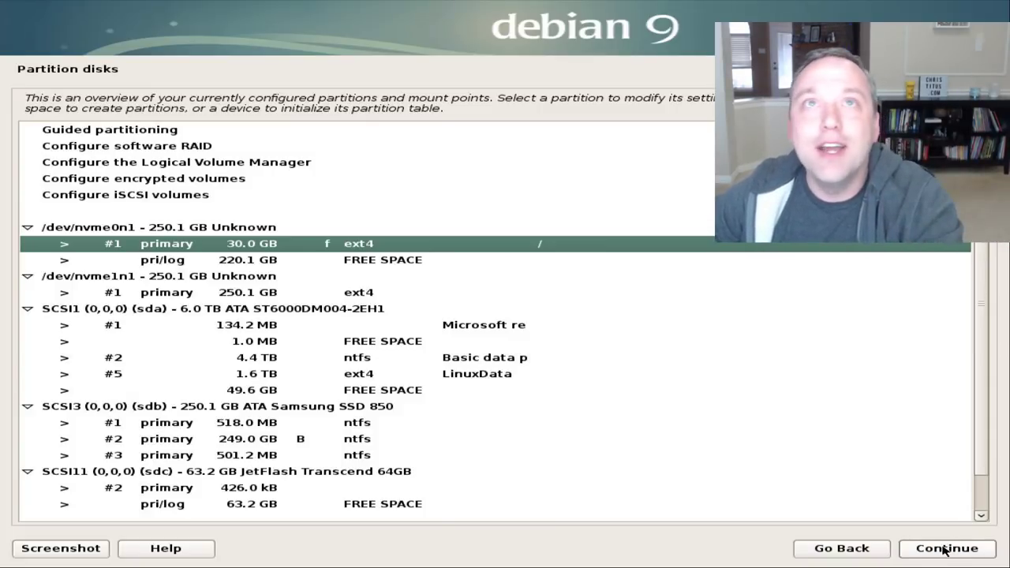
pyautogui.click(945, 548)
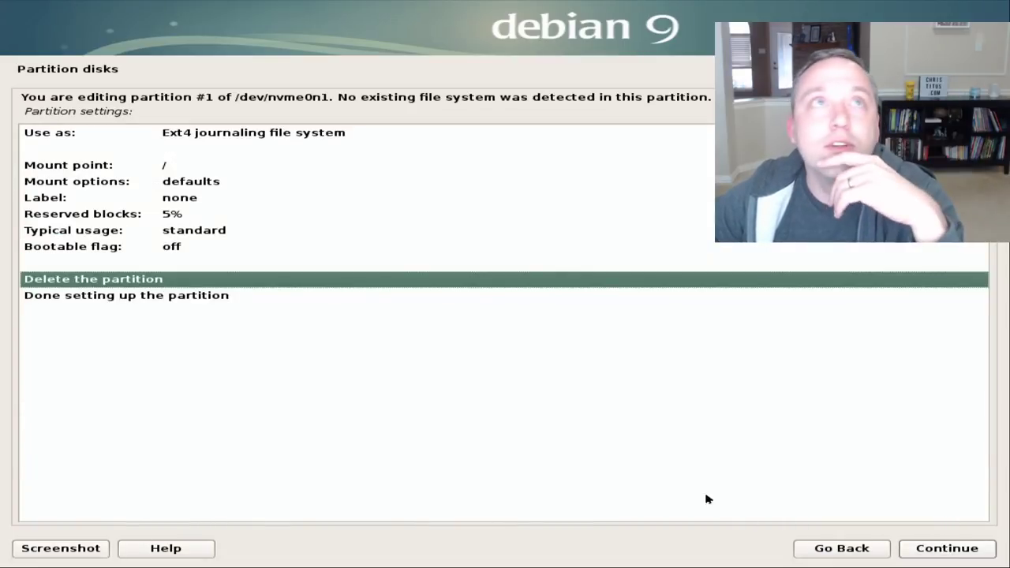
pyautogui.click(952, 549)
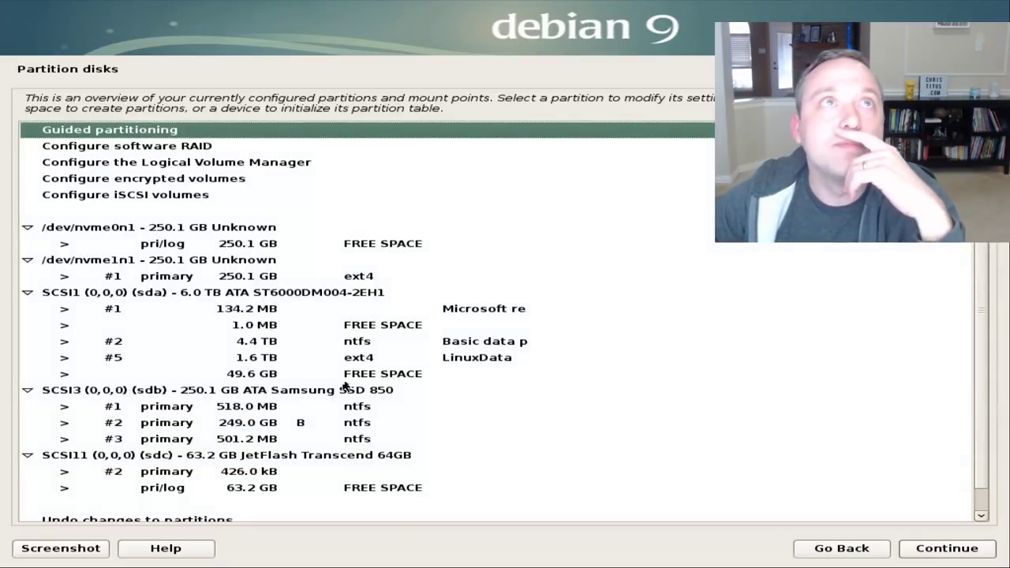
pyautogui.click(180, 263)
pyautogui.doubleClick(195, 248)
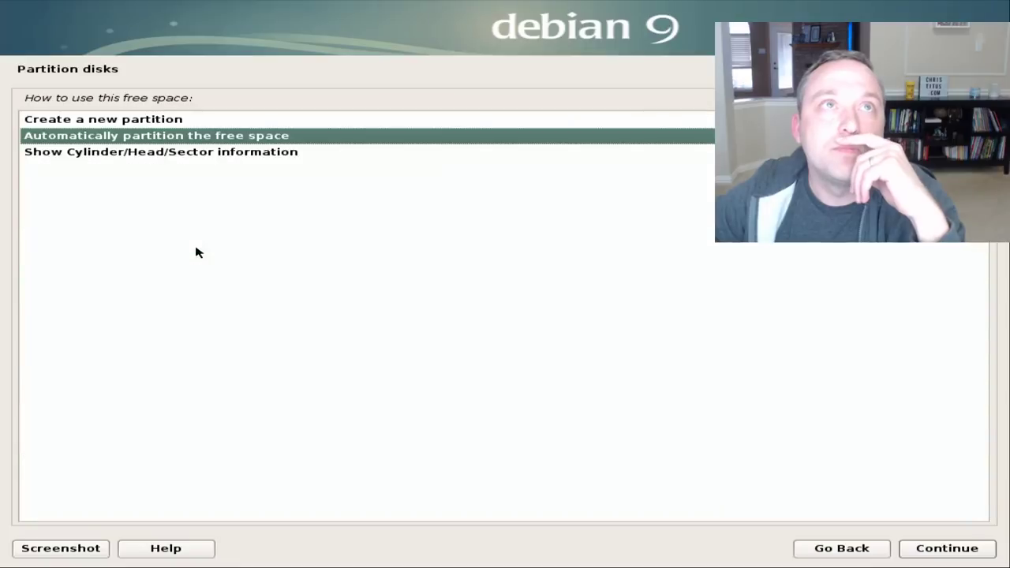
# Create a new partition on nvme0n1, correcting its size from 230 to 300 MB.
pyautogui.click(142, 121)
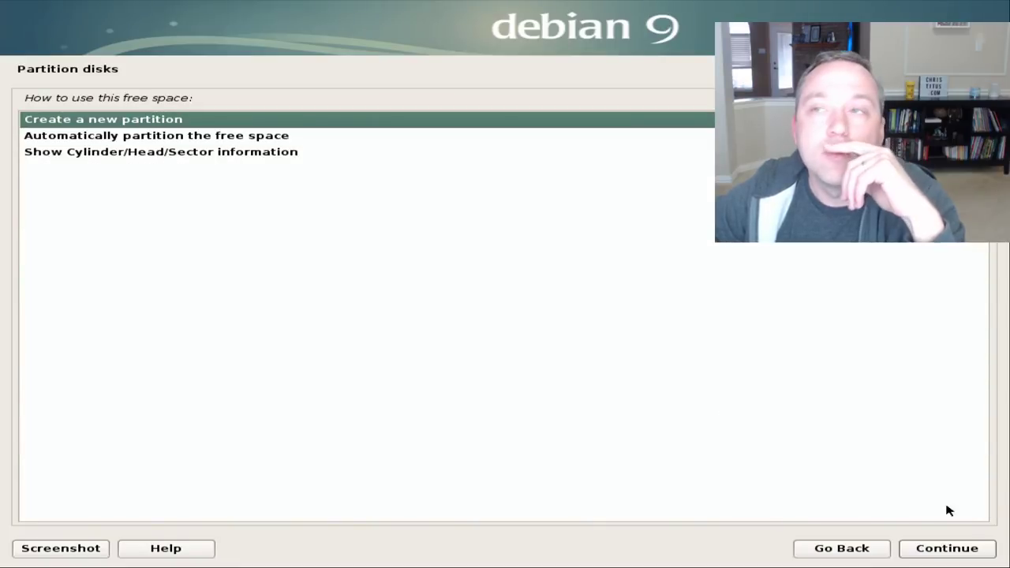
pyautogui.click(979, 546)
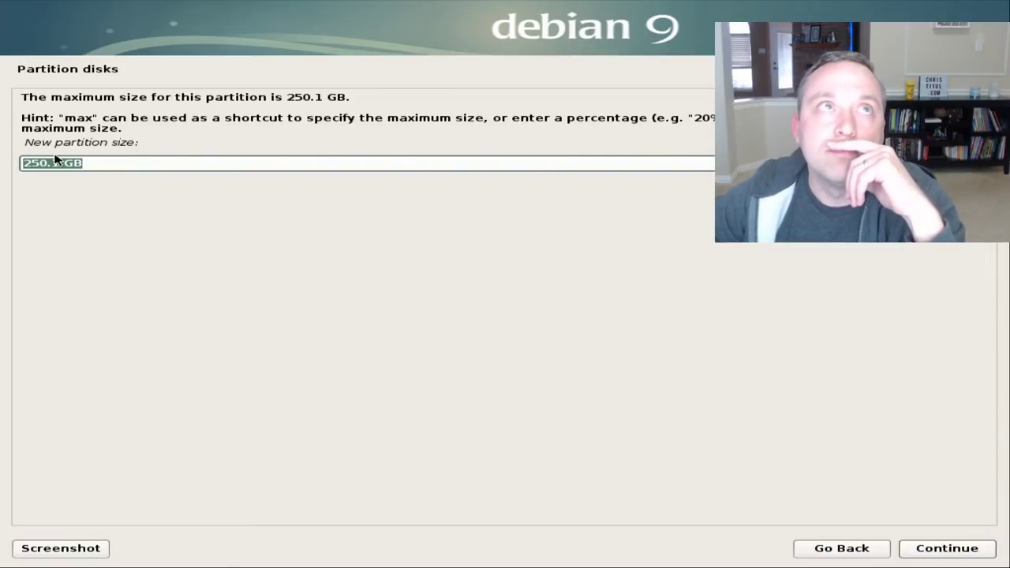
pyautogui.click(49, 162)
pyautogui.moveTo(29, 162); pyautogui.dragTo(116, 168)
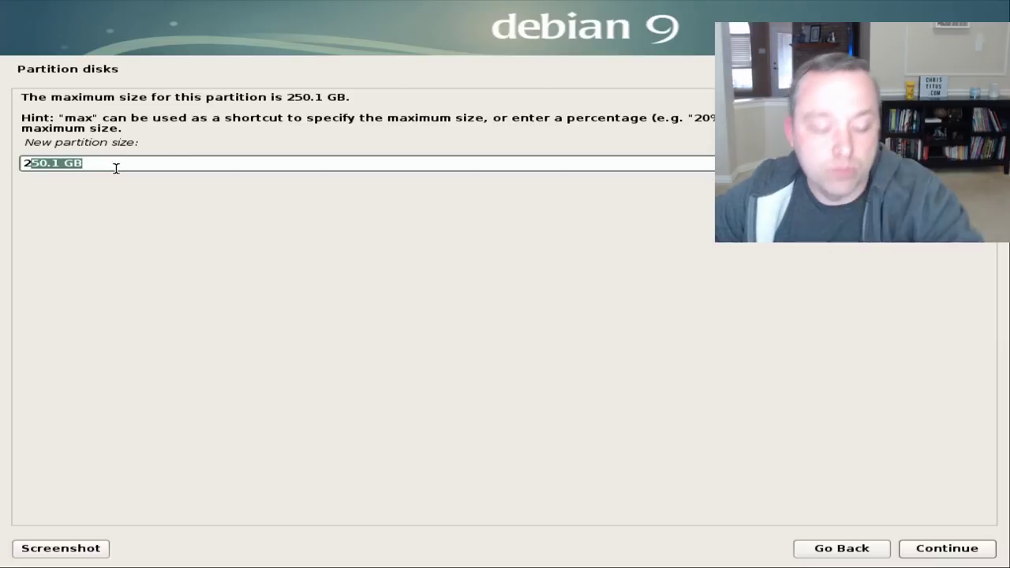
pyautogui.write('40')
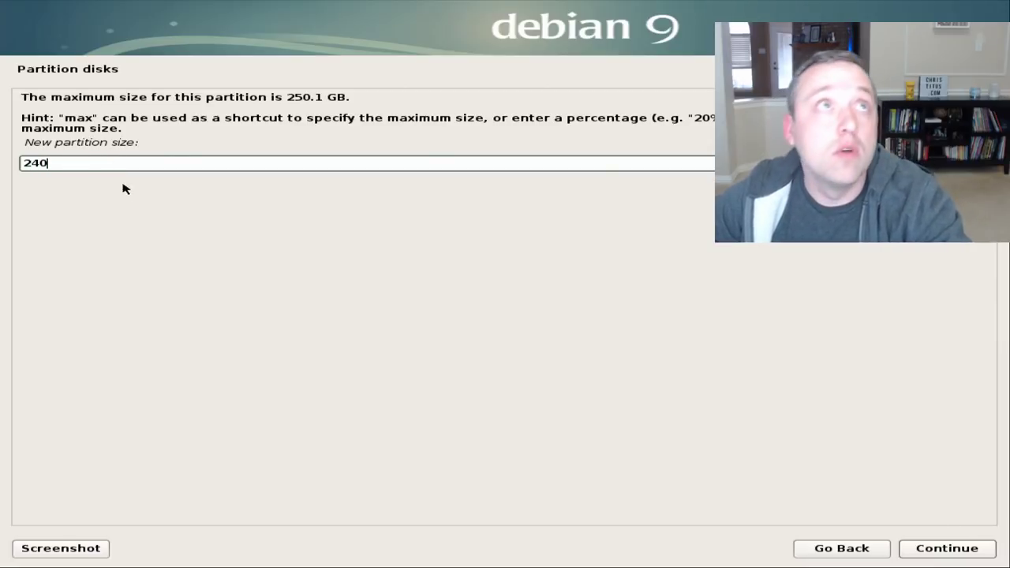
pyautogui.press('BackSpace')
pyautogui.press('BackSpace')
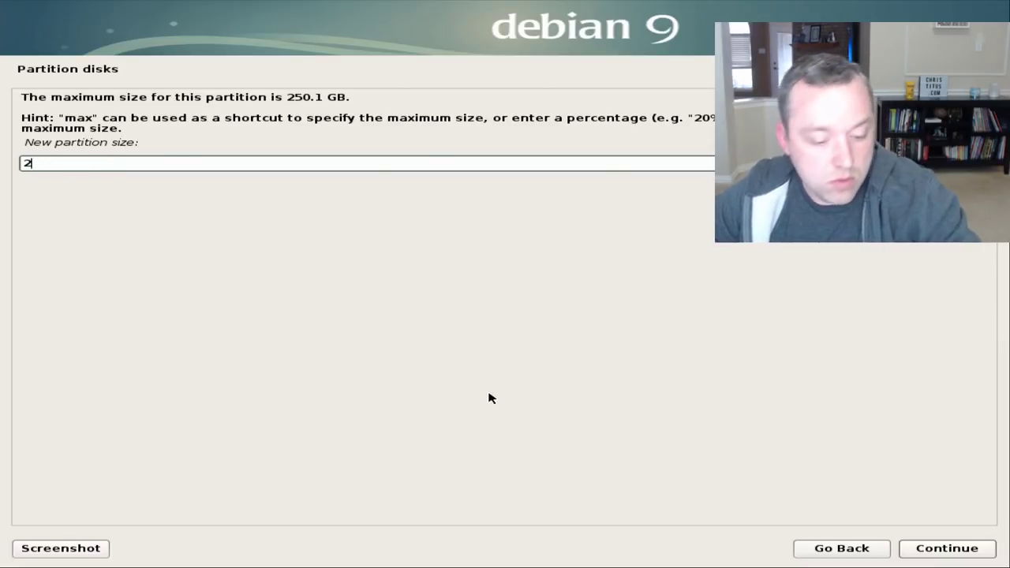
pyautogui.write('30')
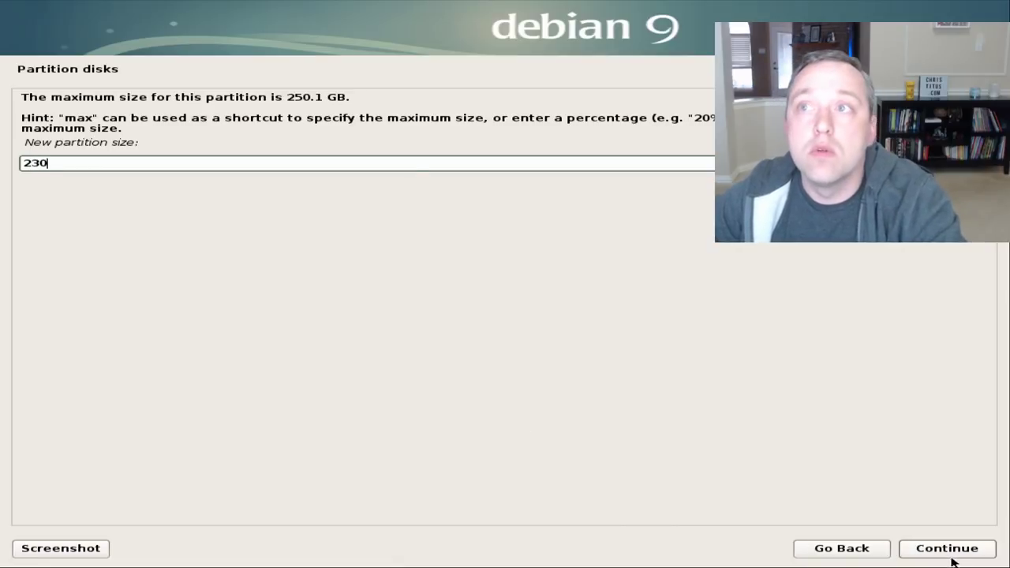
pyautogui.click(951, 555)
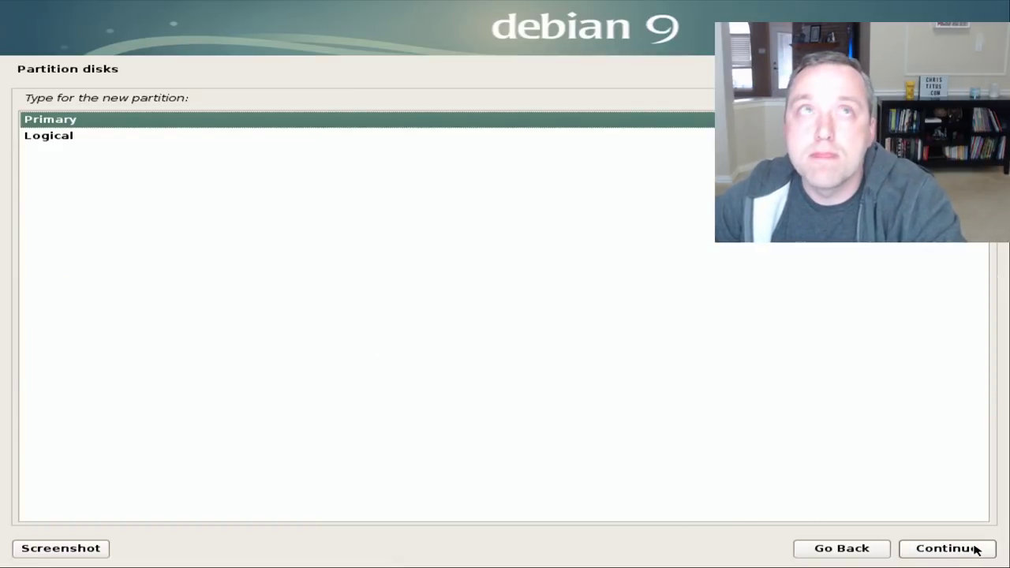
pyautogui.click(866, 550)
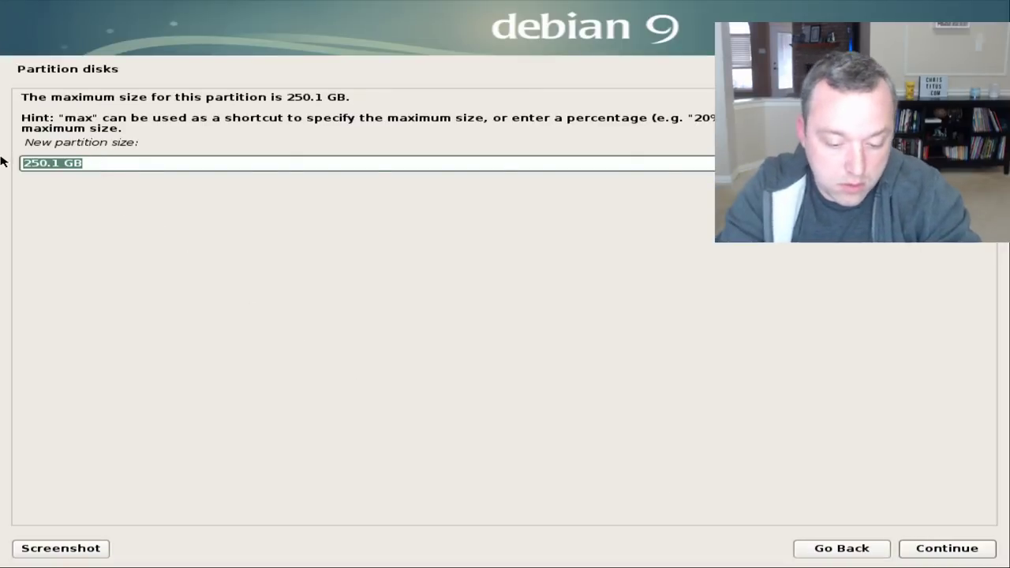
pyautogui.write('300 MB')
pyautogui.press('Return')
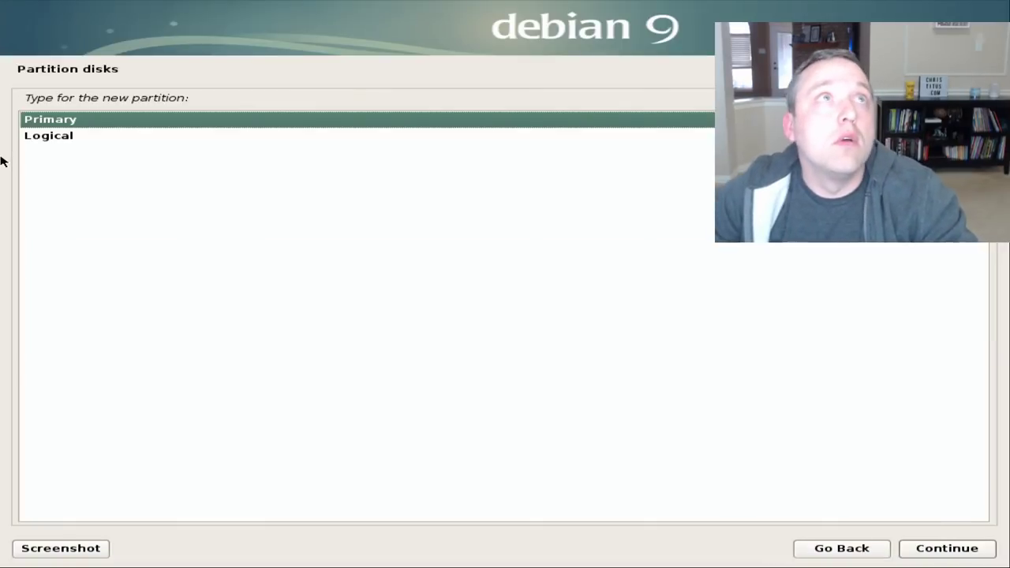
# Make it a primary partition at the disk's beginning, mounted at /boot.
pyautogui.click(973, 551)
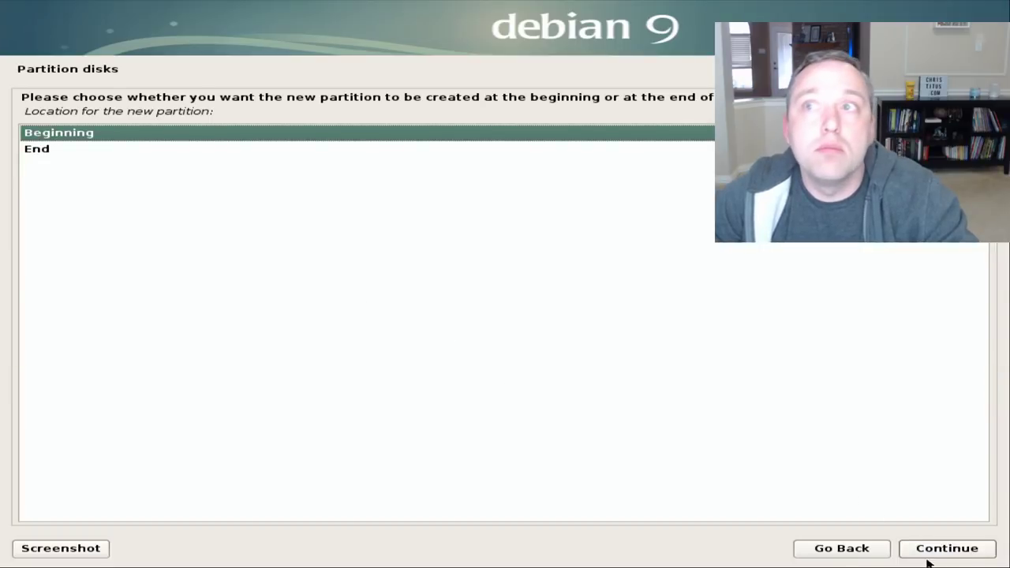
pyautogui.click(953, 549)
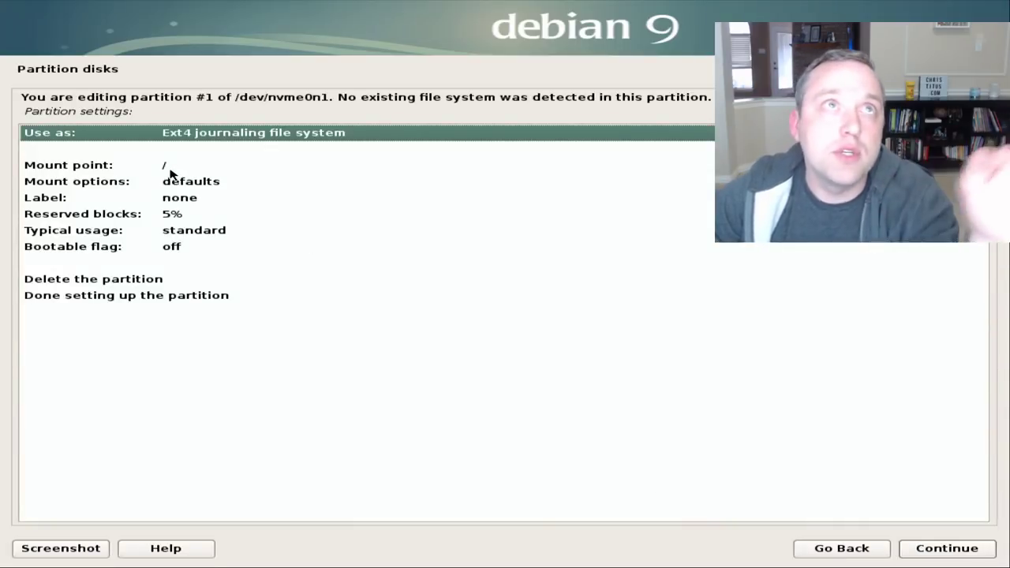
pyautogui.doubleClick(170, 168)
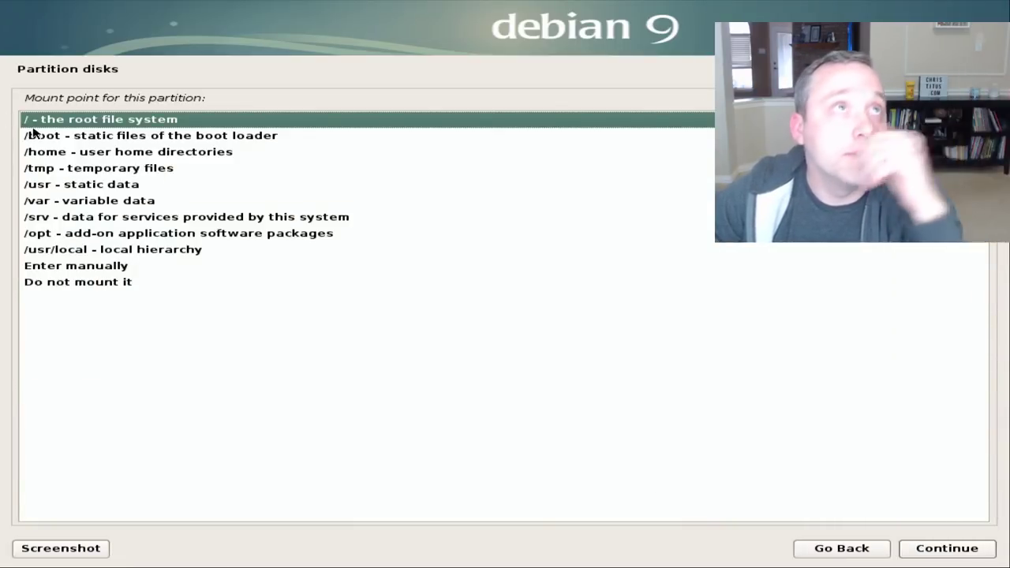
pyautogui.click(80, 282)
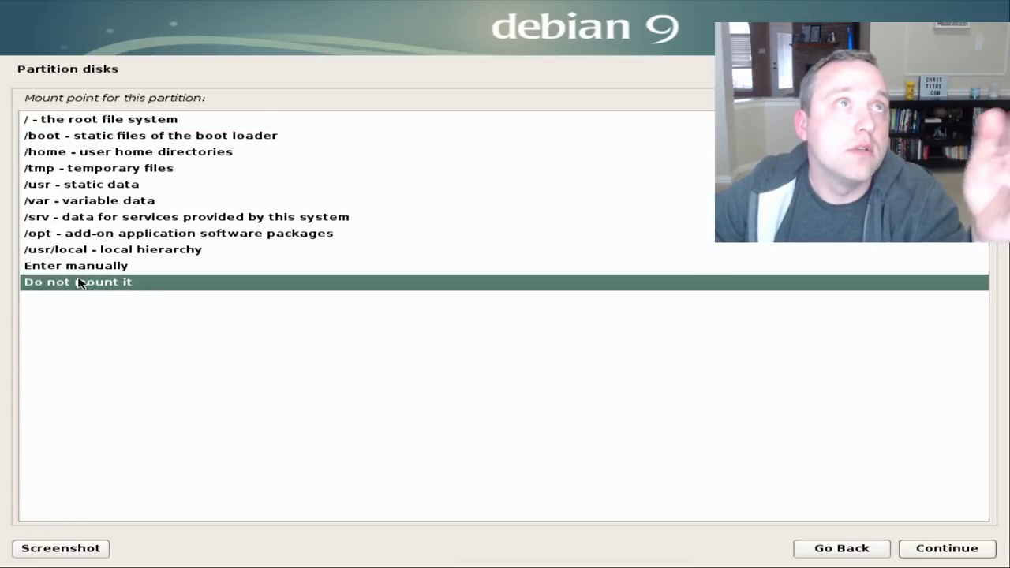
pyautogui.click(119, 137)
pyautogui.click(971, 547)
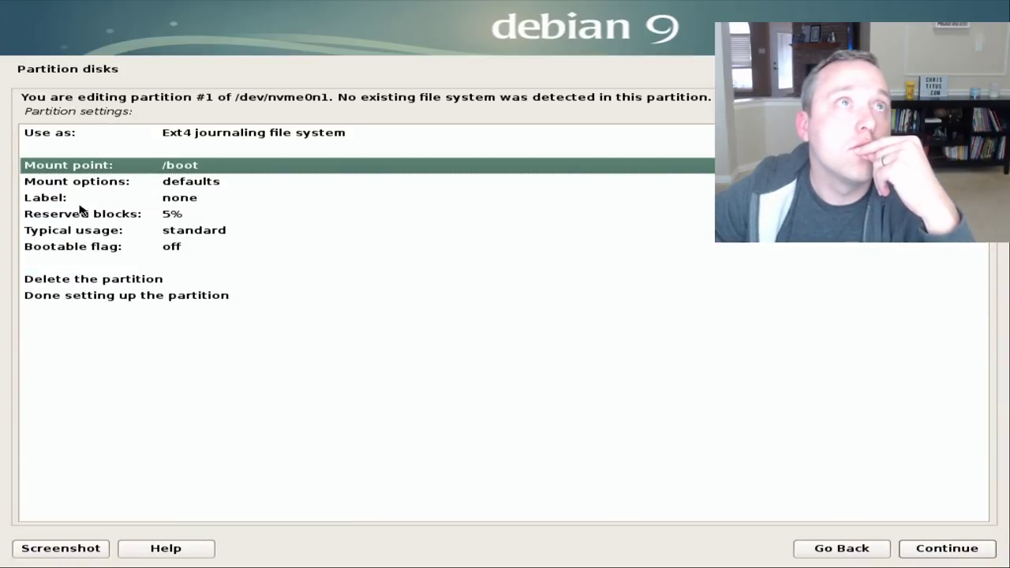
# Turn the bootable flag on and finish setting up the /boot partition.
pyautogui.doubleClick(99, 247)
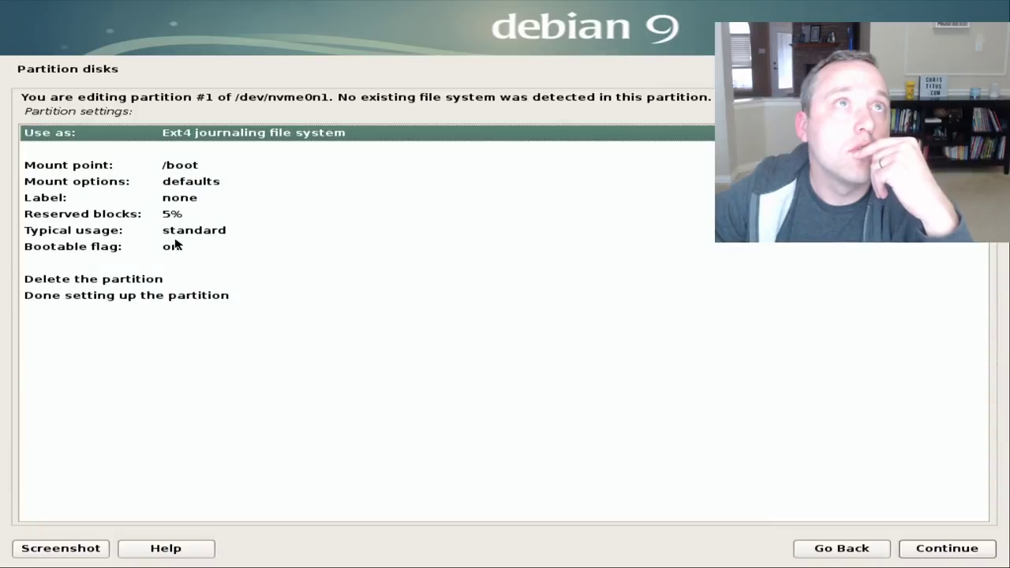
pyautogui.click(101, 300)
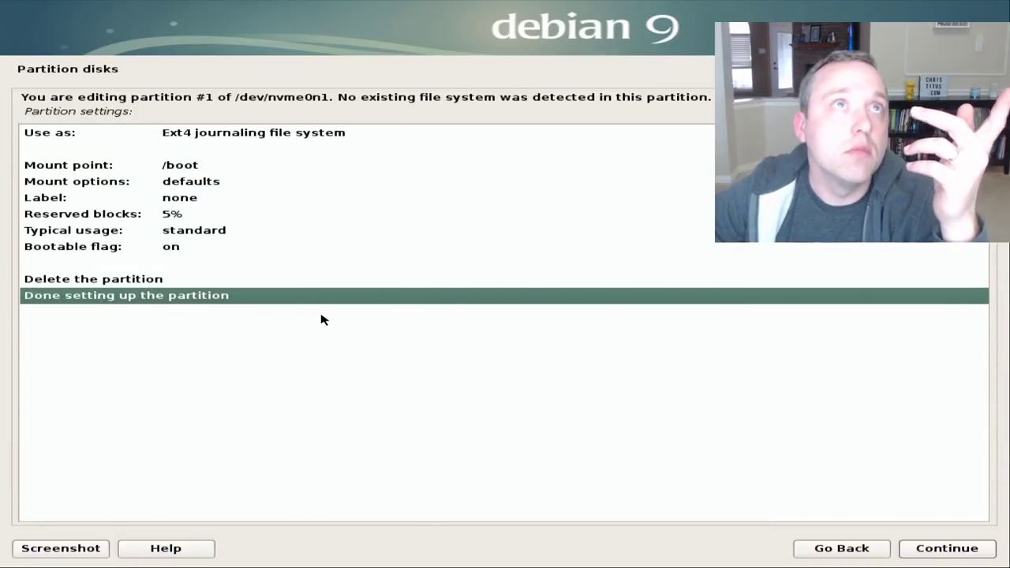
pyautogui.click(964, 549)
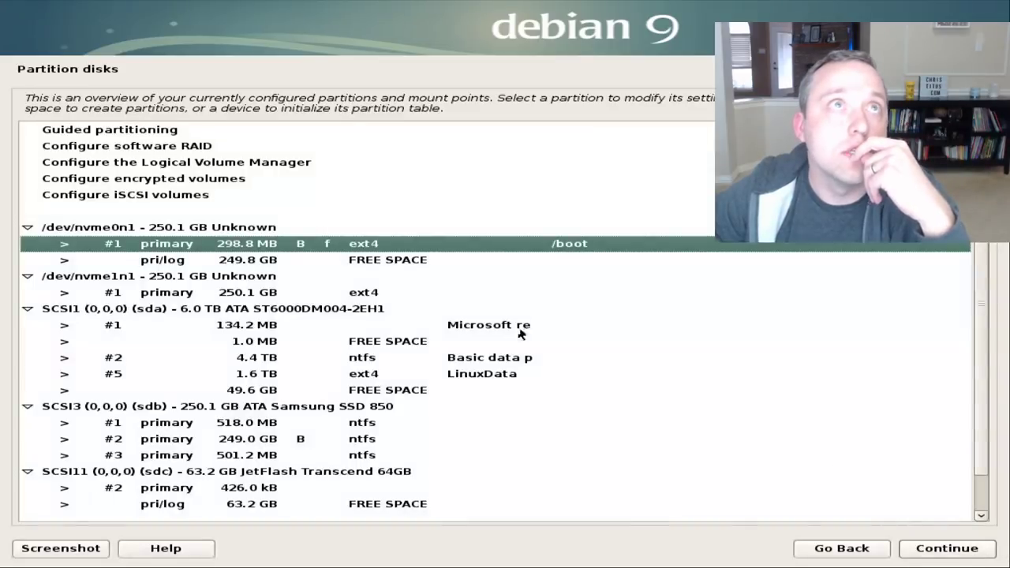
# Switch partition #1 from ext4 /boot to EFI System Partition and finish its setup.
pyautogui.click(172, 264)
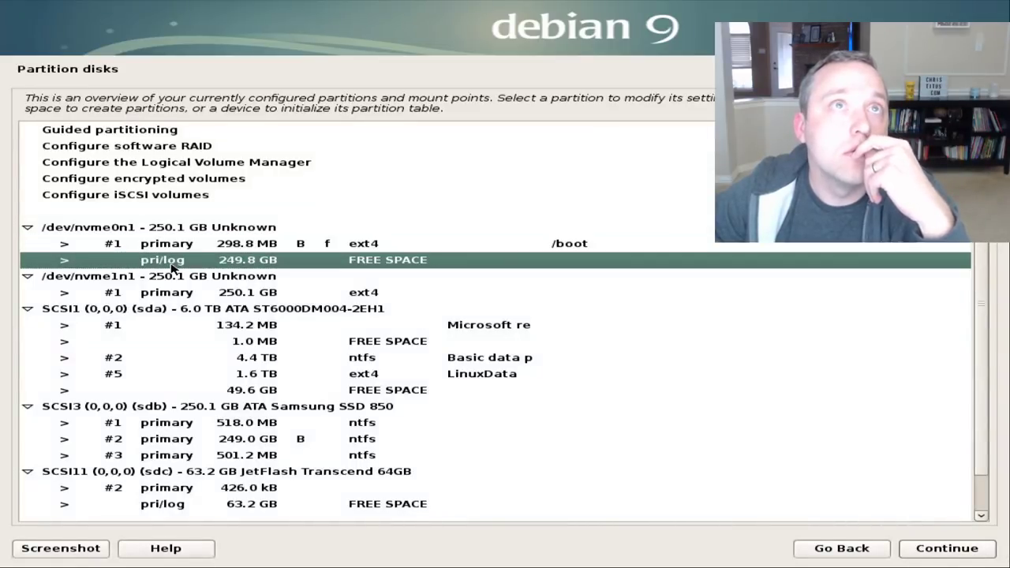
pyautogui.doubleClick(323, 244)
pyautogui.doubleClick(233, 135)
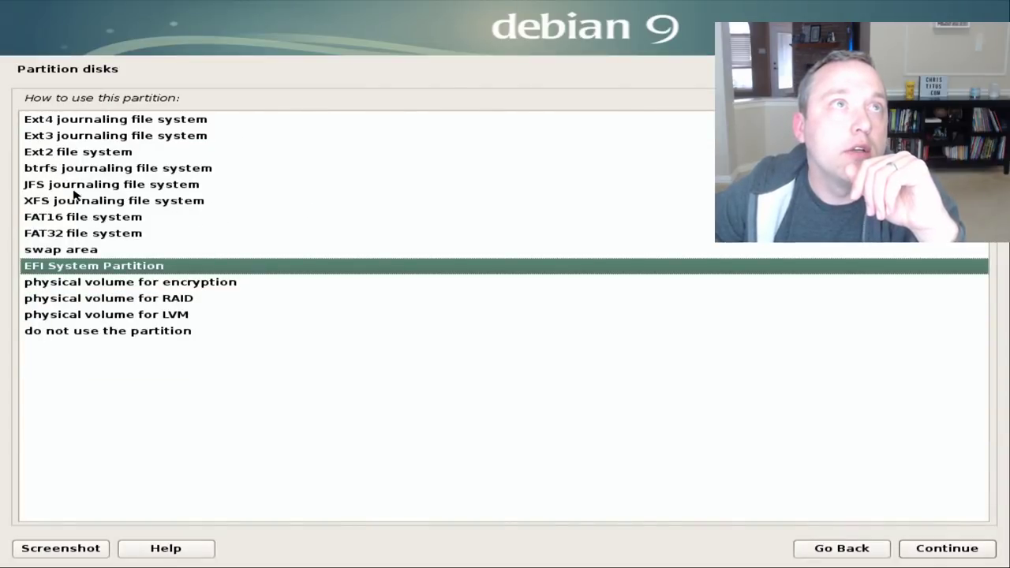
pyautogui.doubleClick(70, 268)
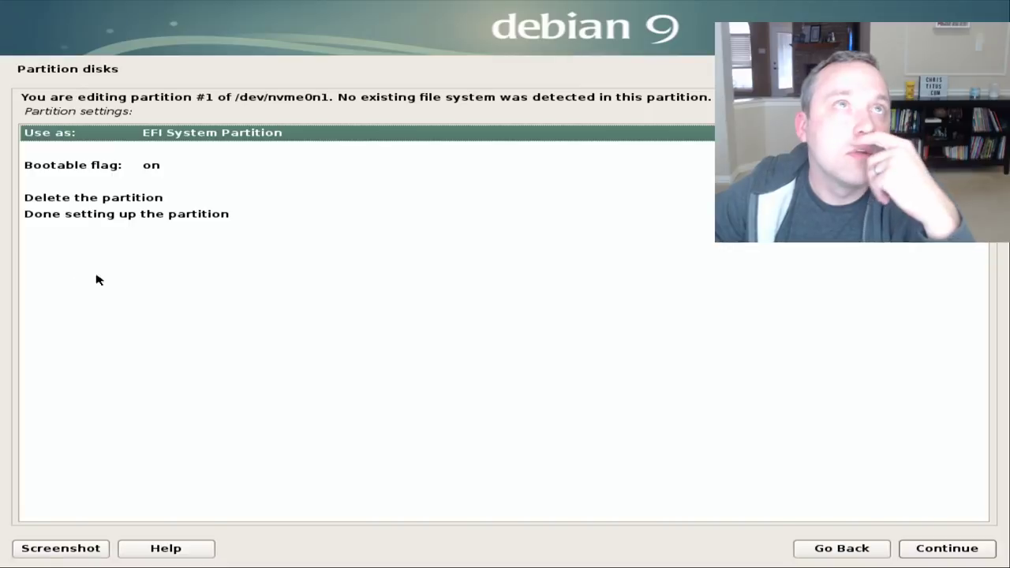
pyautogui.click(136, 223)
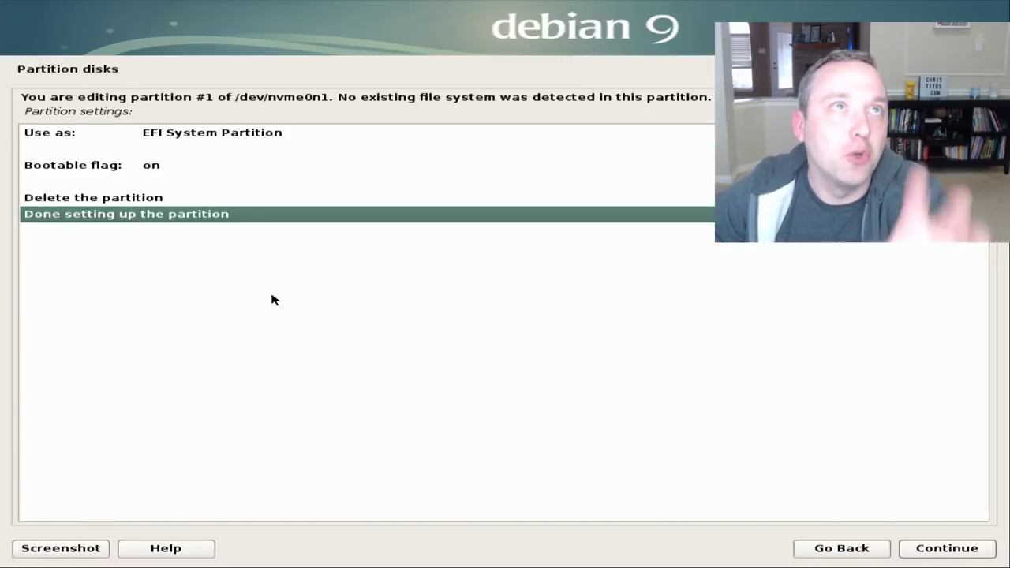
pyautogui.click(976, 552)
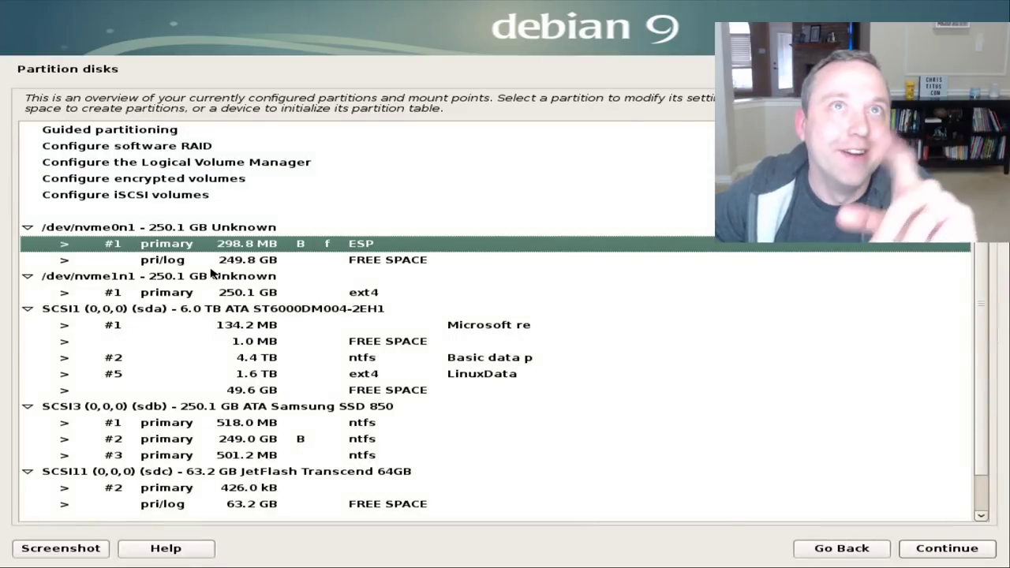
pyautogui.click(215, 261)
# Create a primary ext4 partition mounted at / using the full 249.8 GB free space.
pyautogui.doubleClick(212, 262)
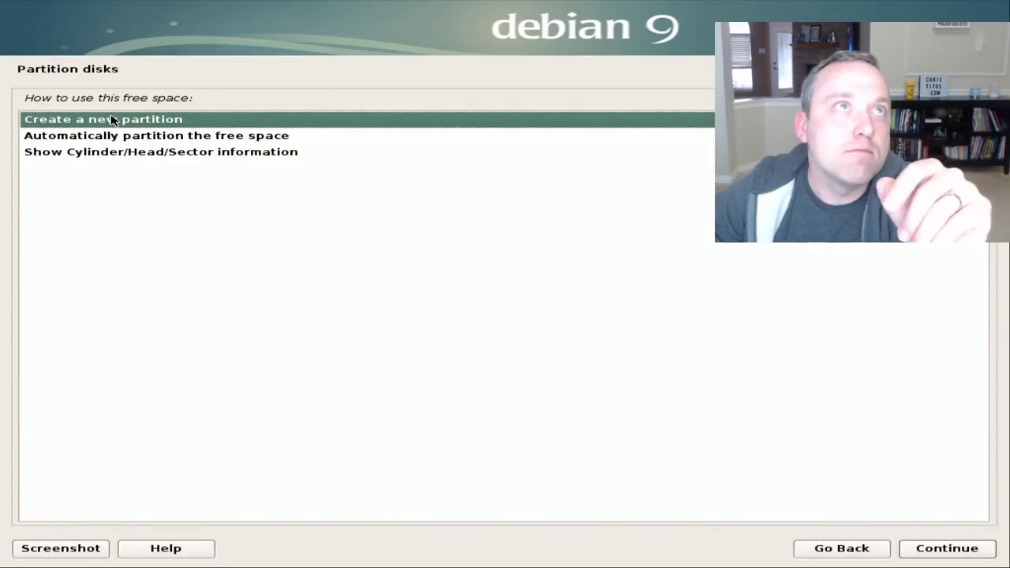
pyautogui.click(969, 547)
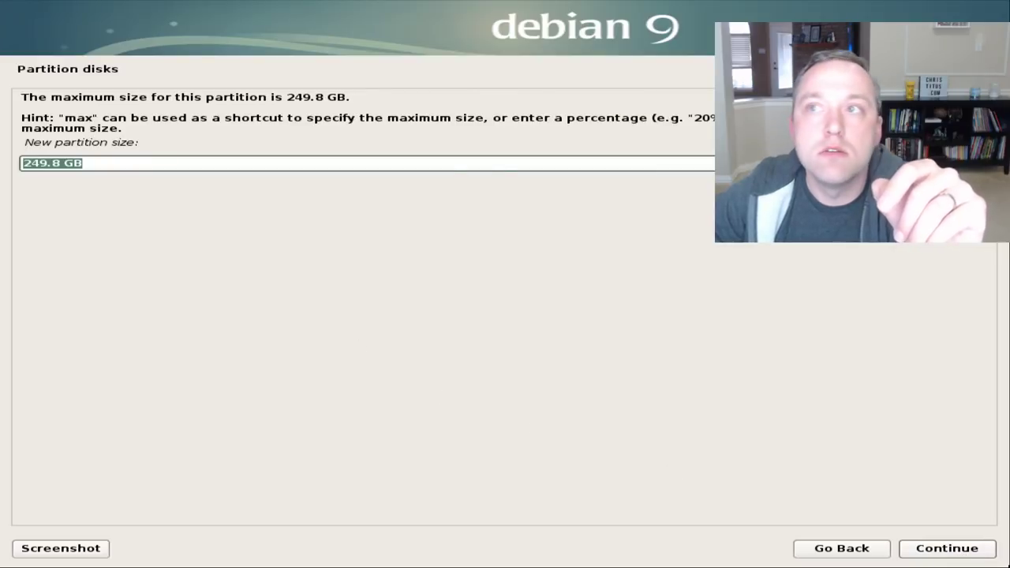
pyautogui.click(968, 552)
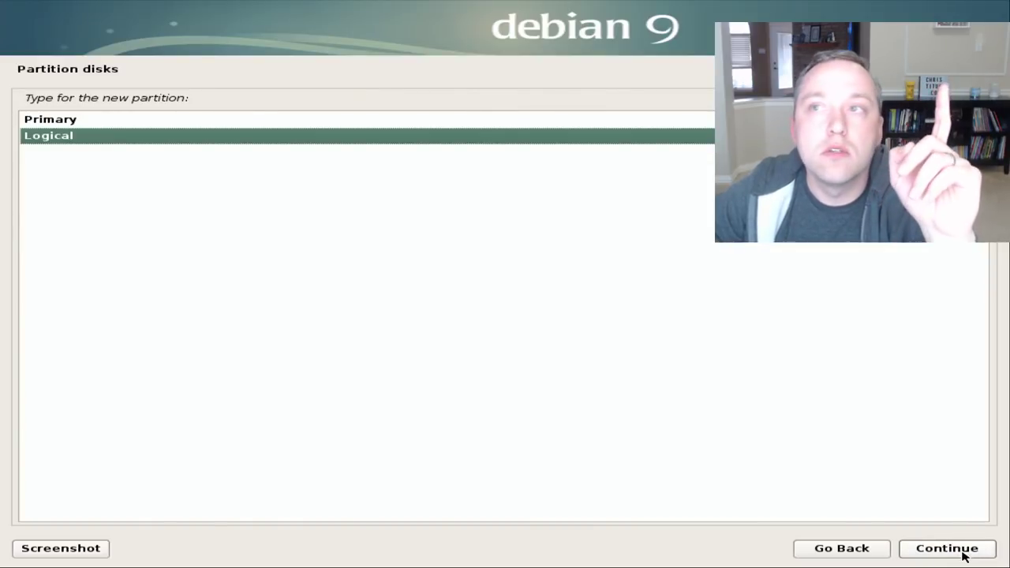
pyautogui.press('Up')
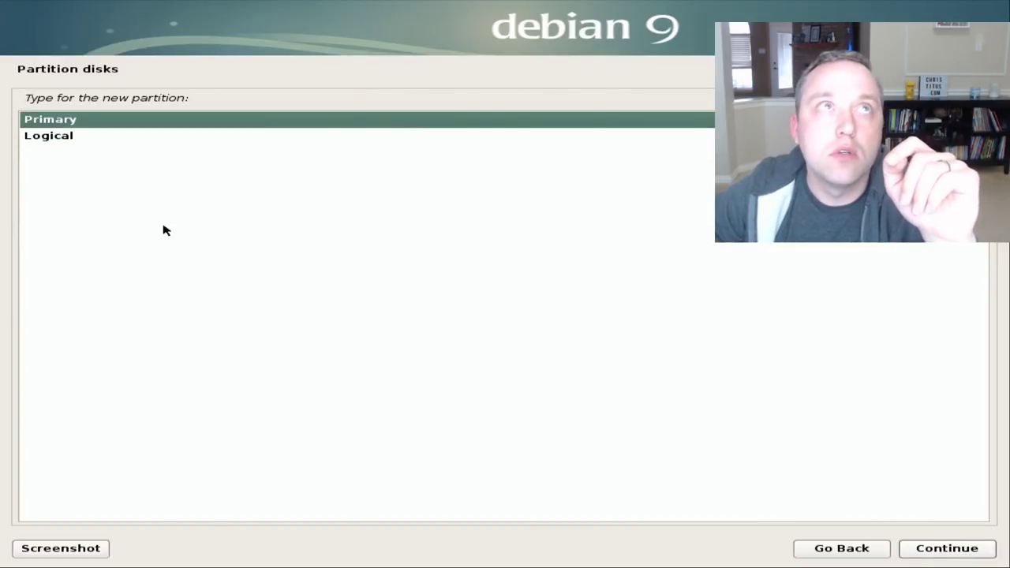
pyautogui.click(933, 553)
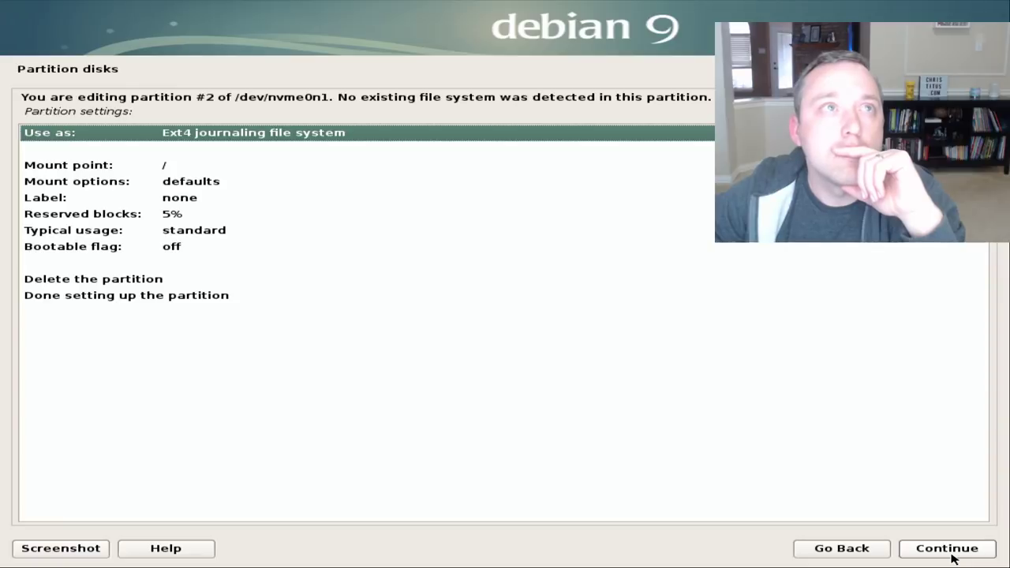
pyautogui.click(79, 302)
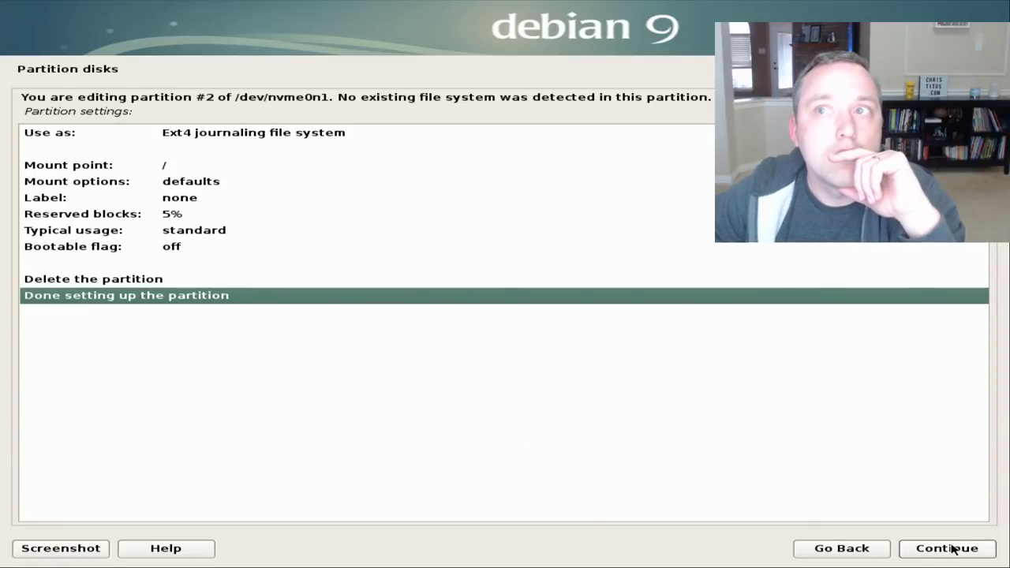
pyautogui.click(953, 550)
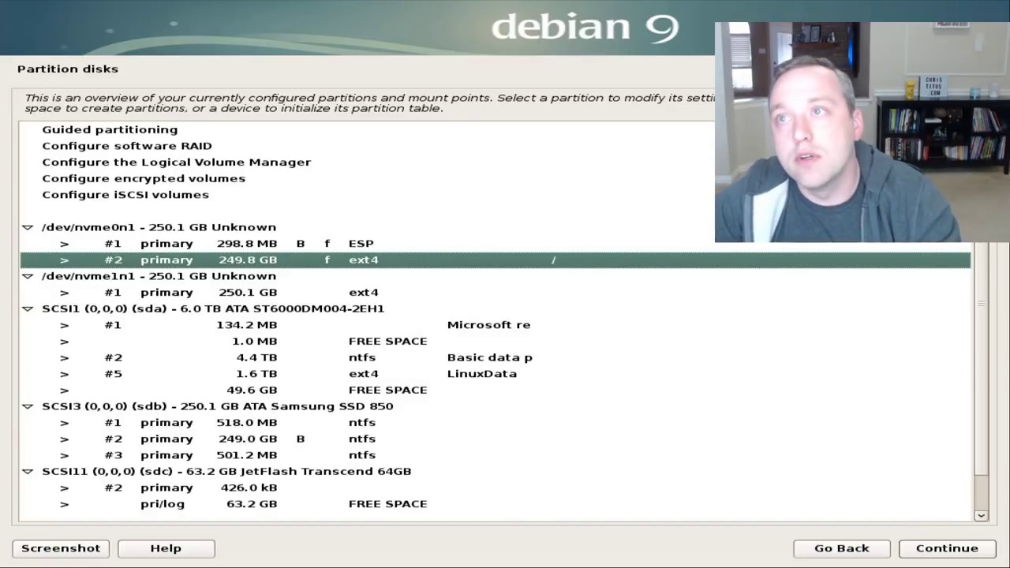
# Open the settings of partition #2 (ext4 /) on nvme0n1.
pyautogui.click(946, 548)
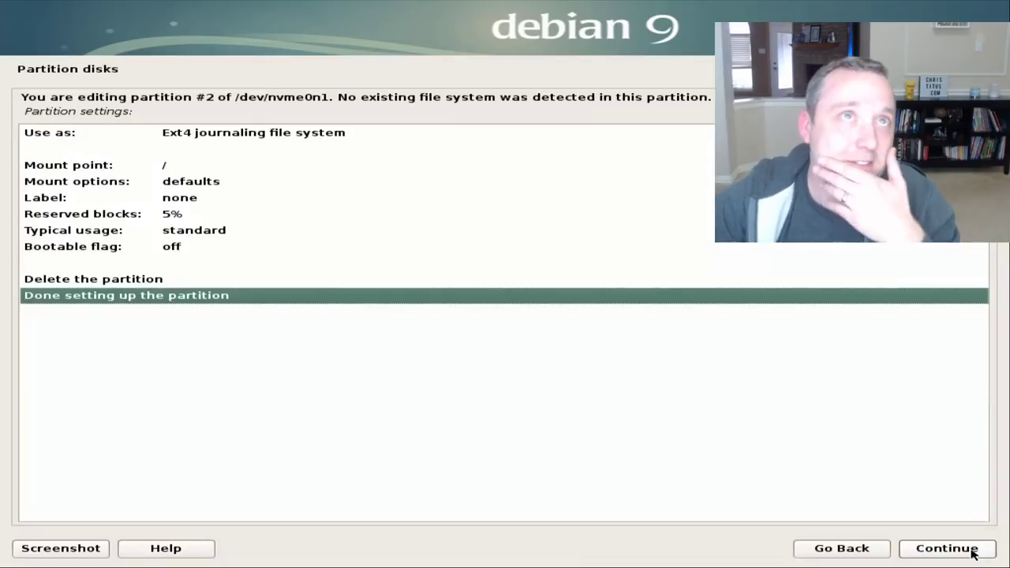
# Delete partition #2 and auto-partition the freed space with all files in one partition.
pyautogui.click(126, 280)
pyautogui.click(949, 552)
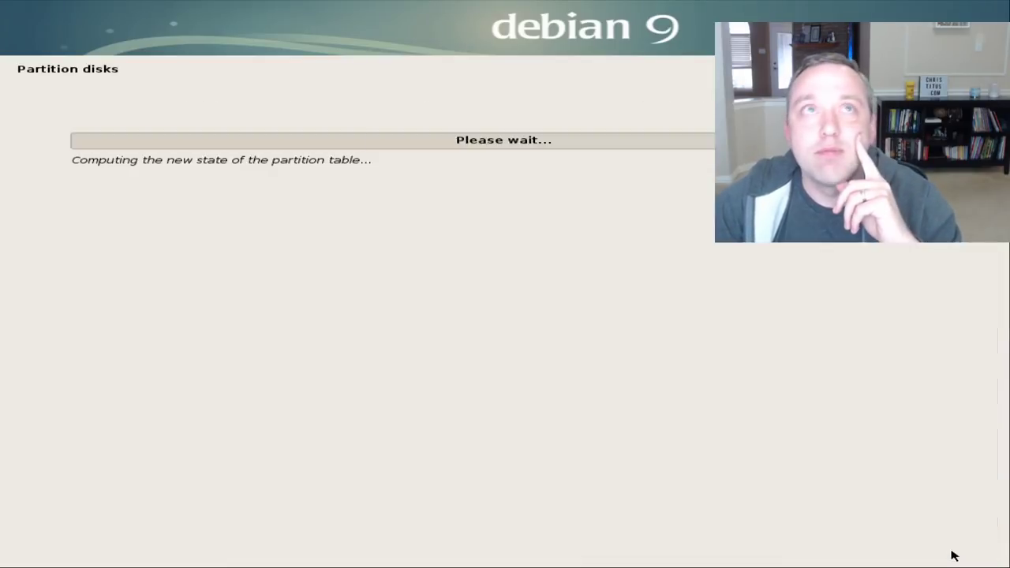
pyautogui.doubleClick(236, 264)
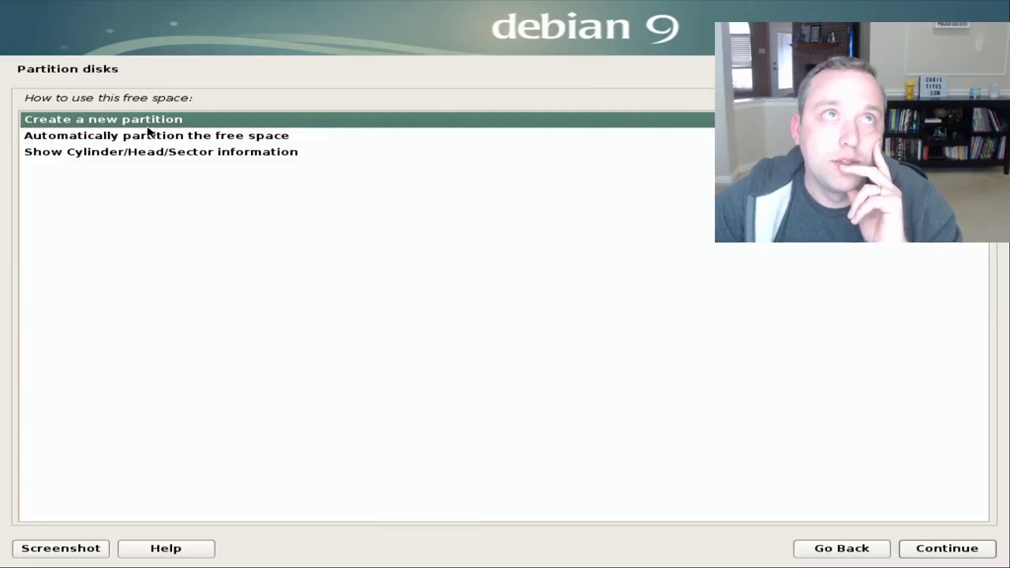
pyautogui.click(153, 137)
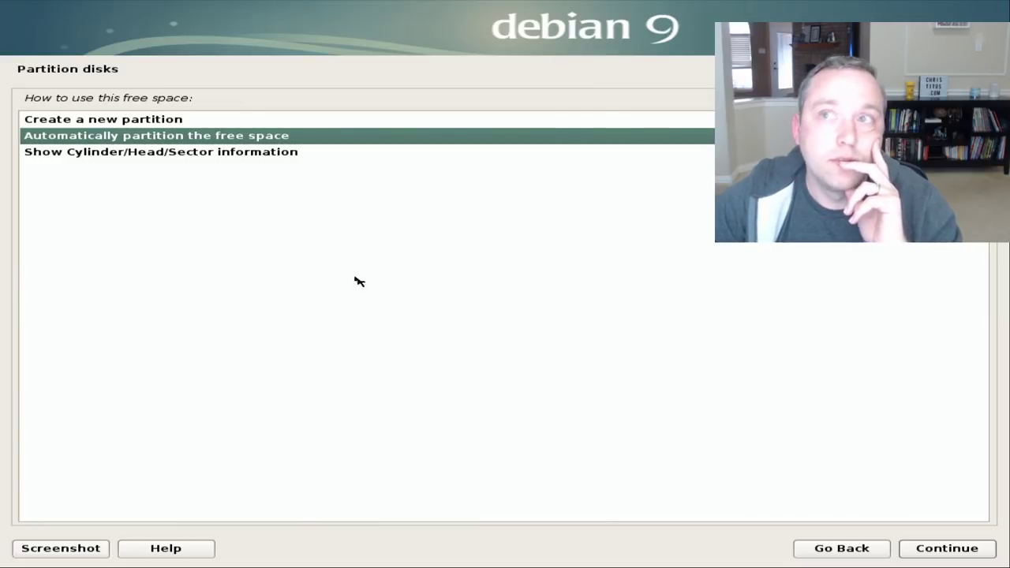
pyautogui.click(973, 551)
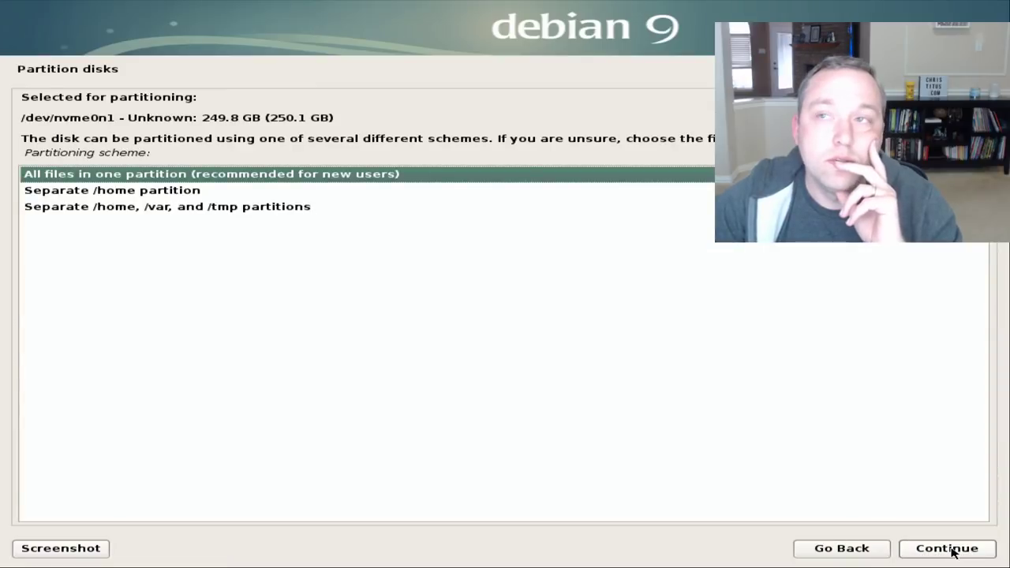
pyautogui.click(950, 550)
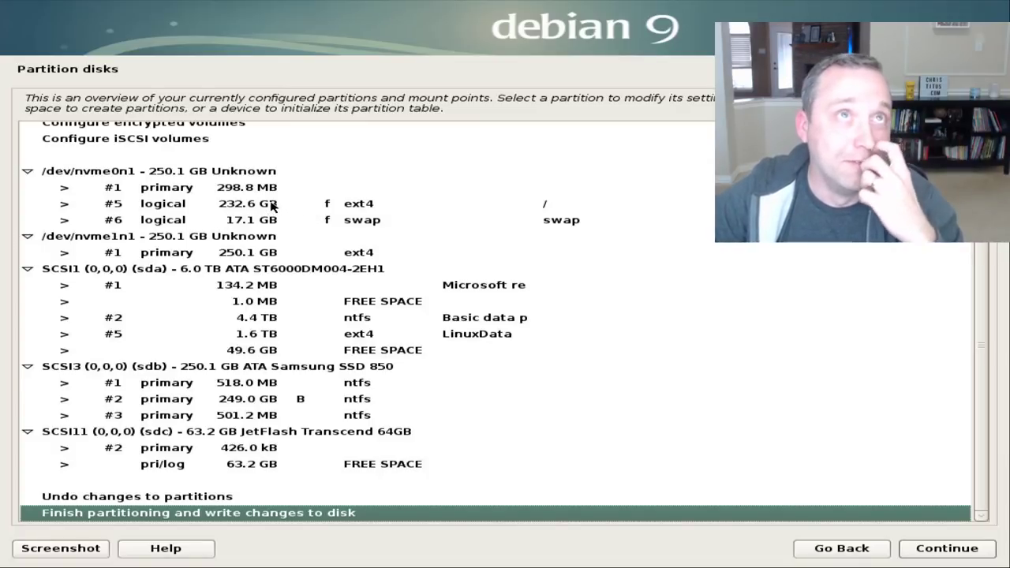
# Set the 298.8 MB partition #1 to be used as an EFI System Partition.
pyautogui.click(272, 190)
pyautogui.scroll(2, 285, 211)
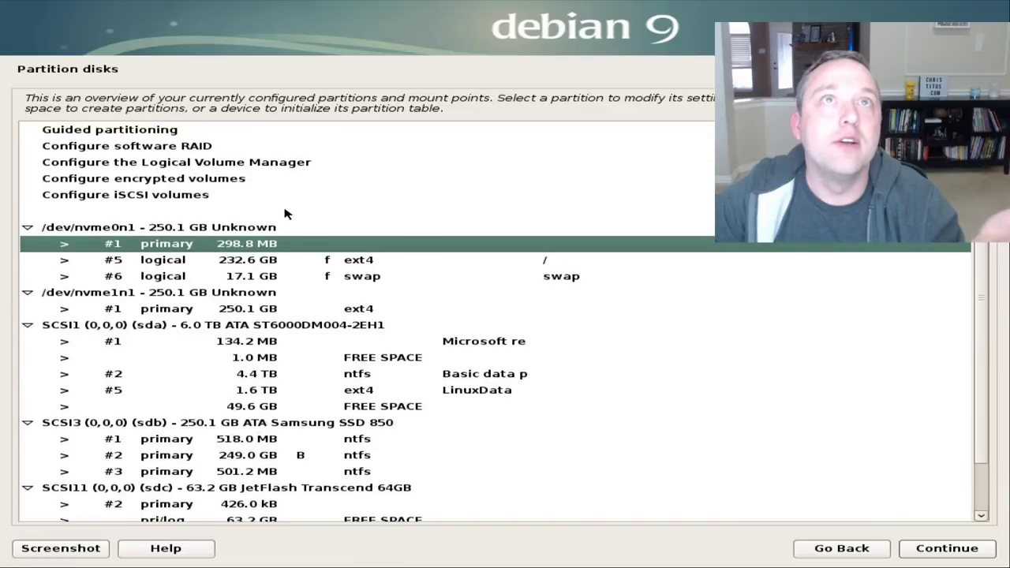
pyautogui.doubleClick(244, 247)
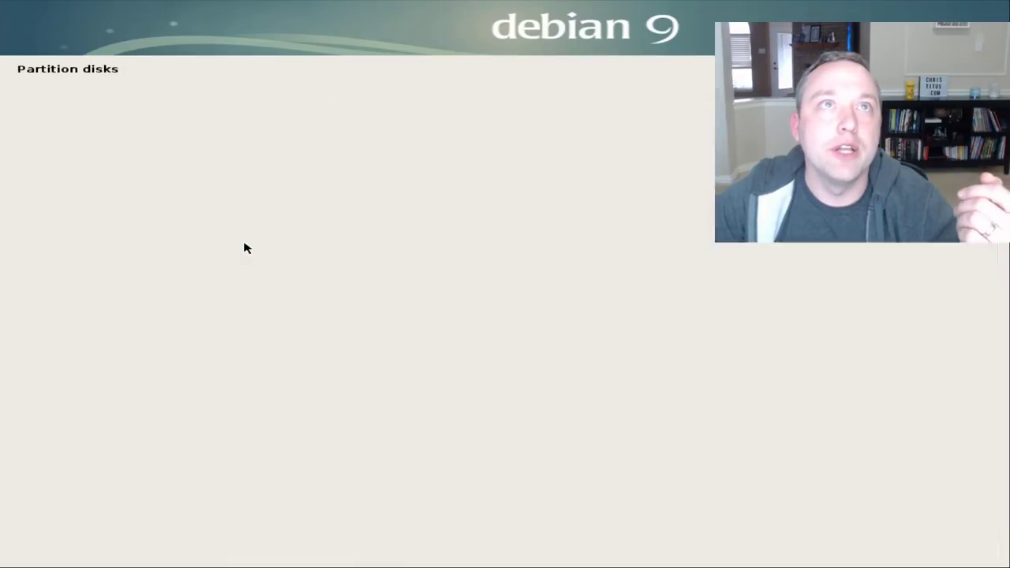
pyautogui.doubleClick(108, 162)
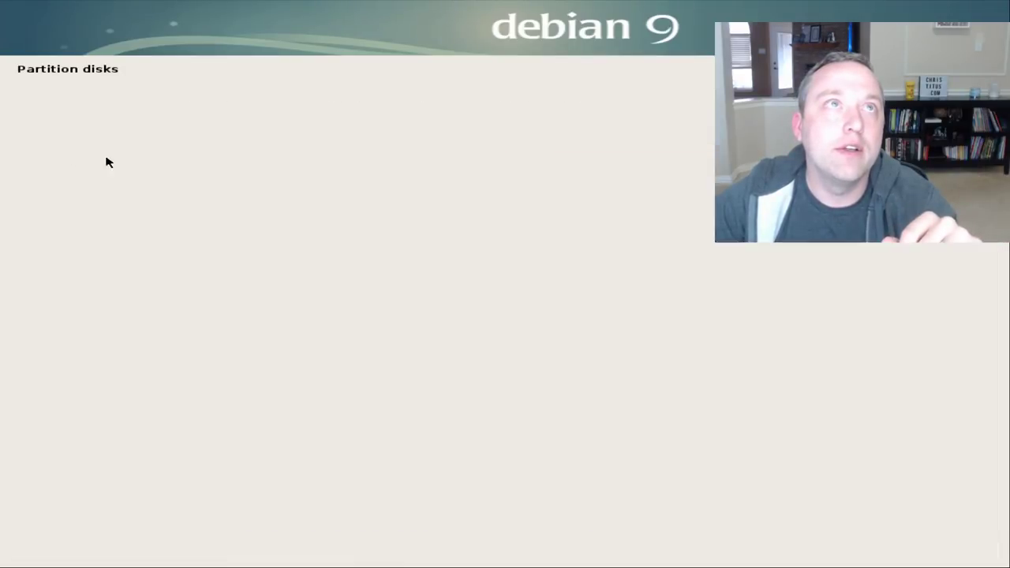
pyautogui.doubleClick(147, 139)
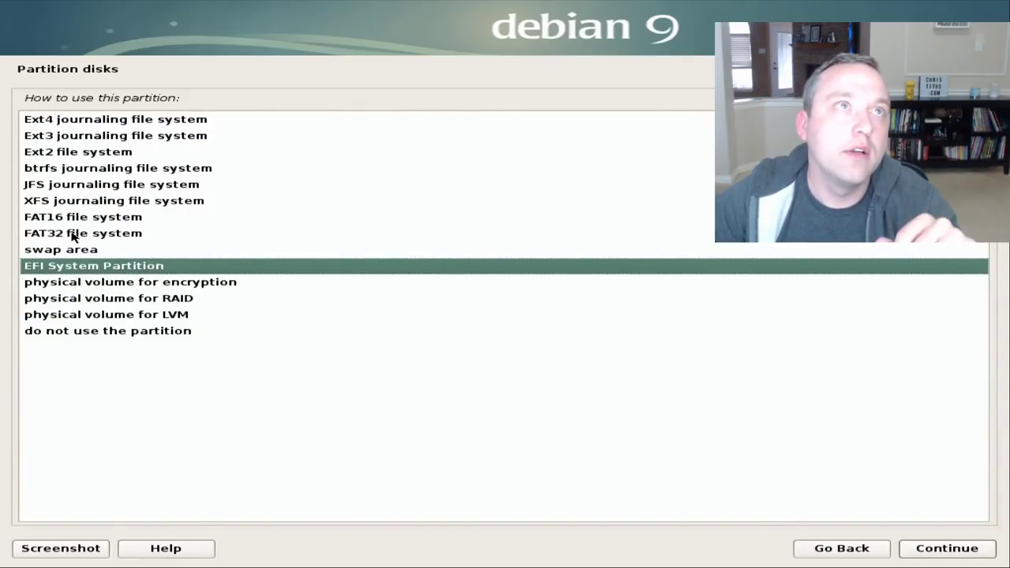
pyautogui.doubleClick(84, 272)
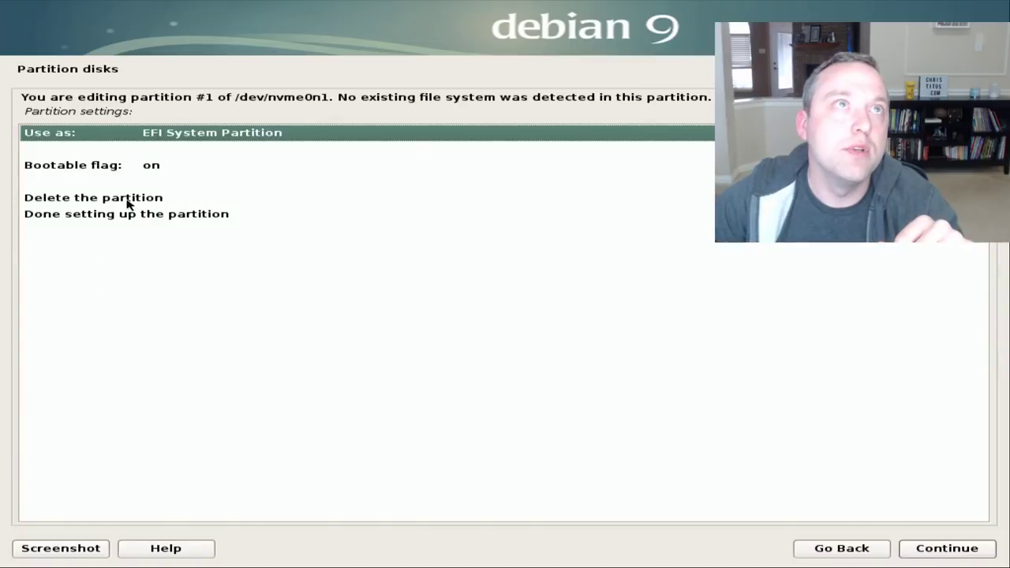
pyautogui.click(91, 219)
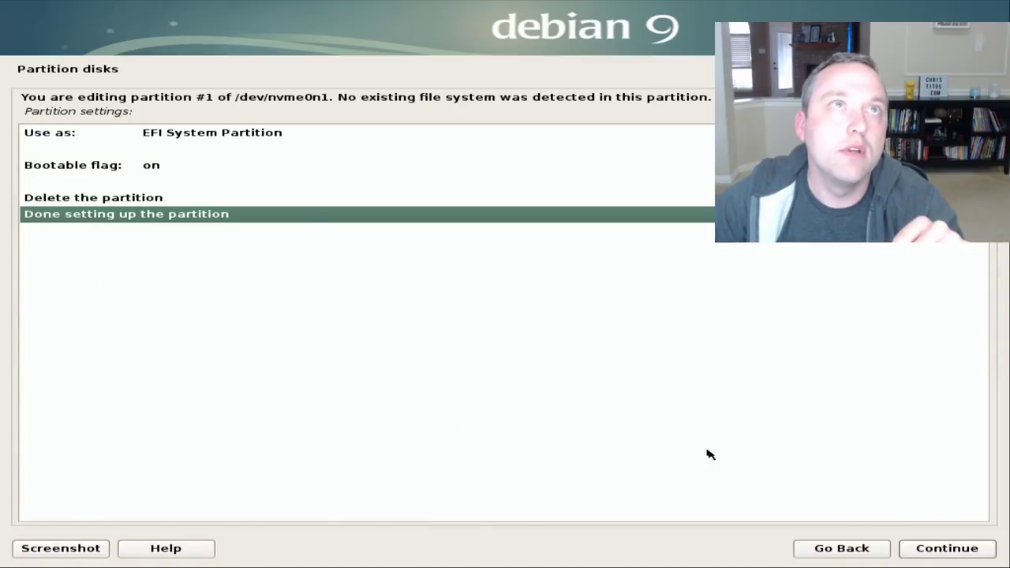
pyautogui.click(962, 550)
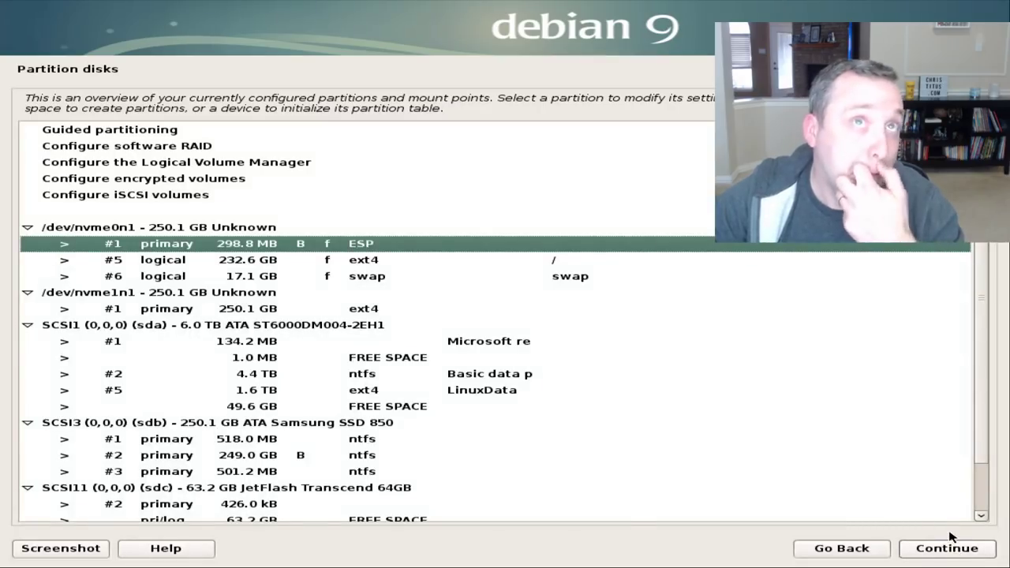
# Delete nvme0n1 partition #1, leaving 300.9 MB of free space.
pyautogui.doubleClick(324, 244)
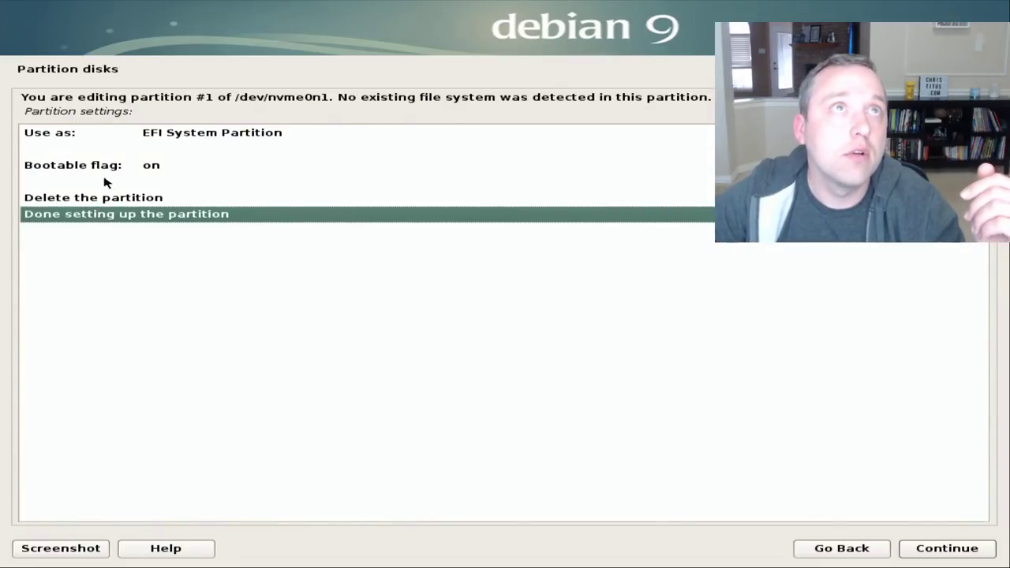
pyautogui.click(113, 202)
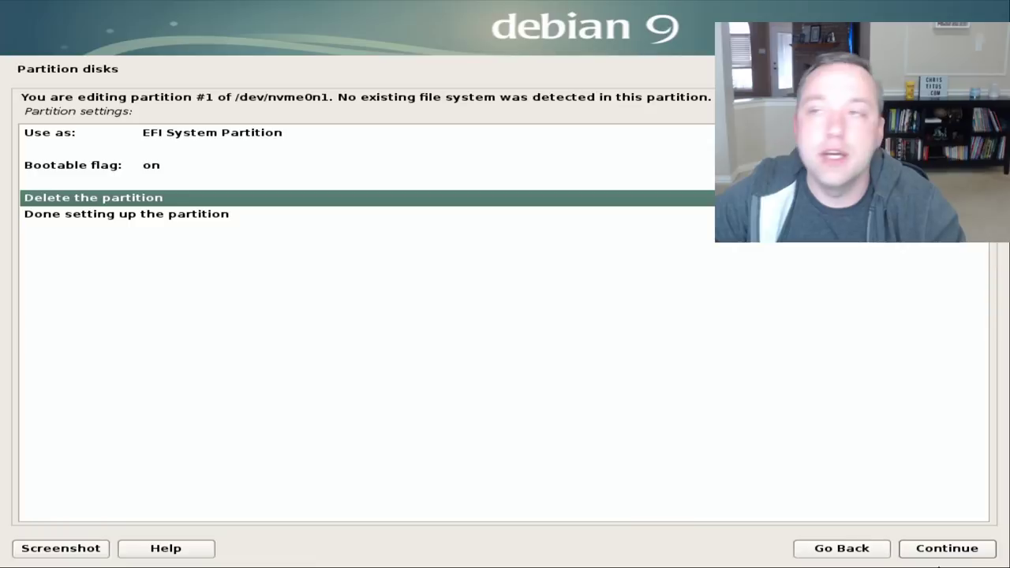
pyautogui.click(962, 547)
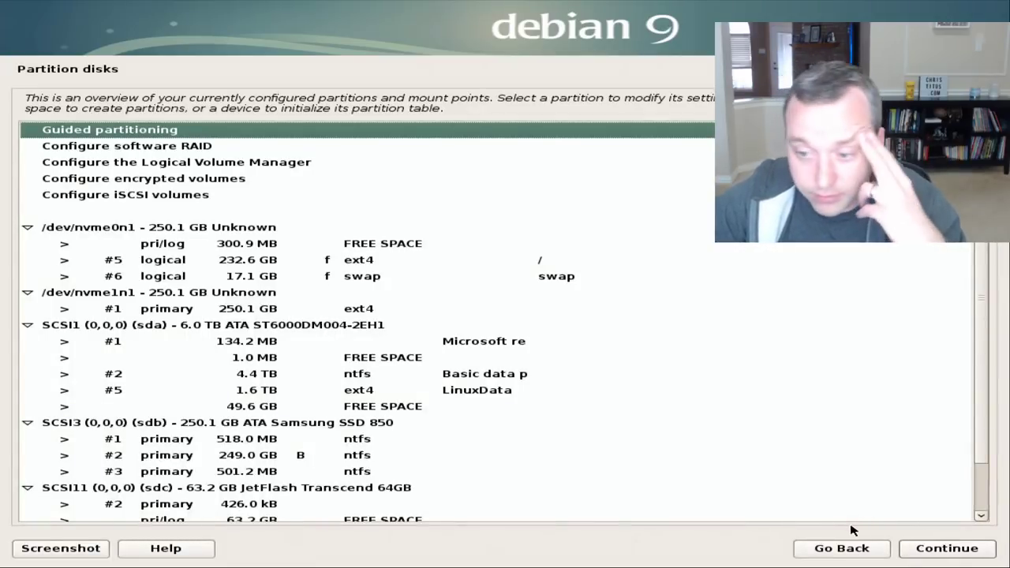
# Delete the 232.6 GB ext4 partition and the 17.1 GB swap partition.
pyautogui.doubleClick(227, 268)
pyautogui.click(950, 550)
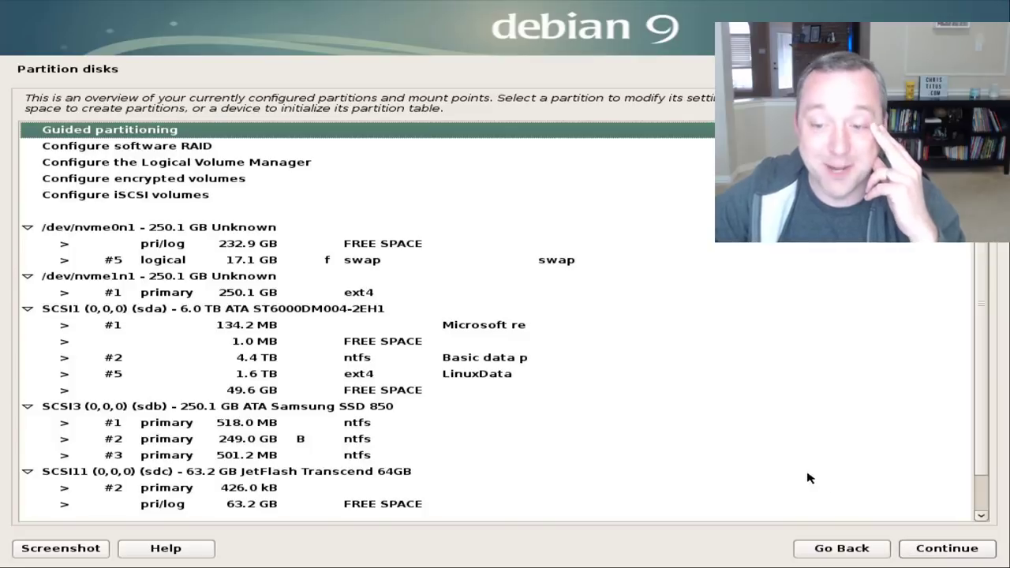
pyautogui.click(259, 263)
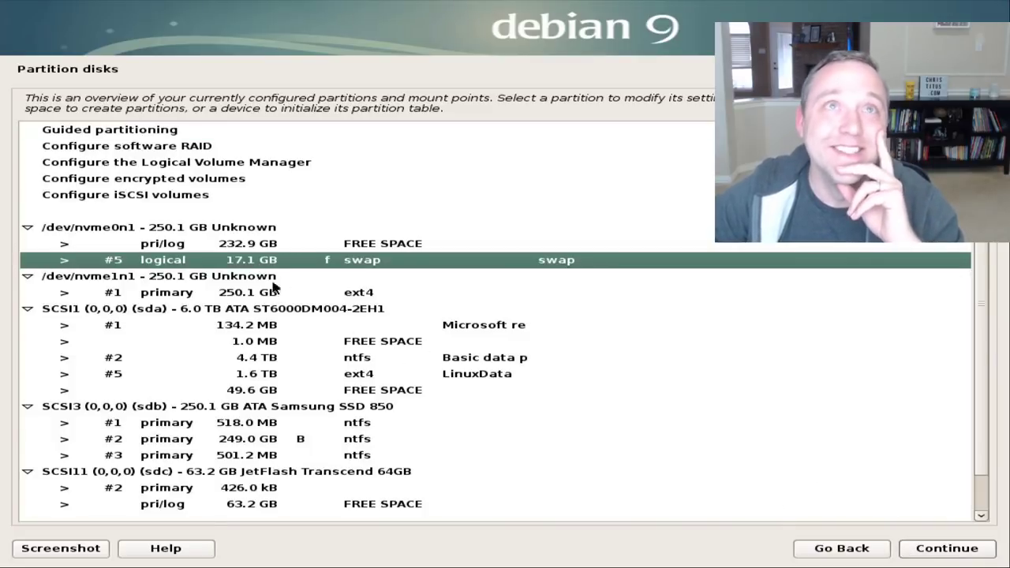
pyautogui.click(946, 552)
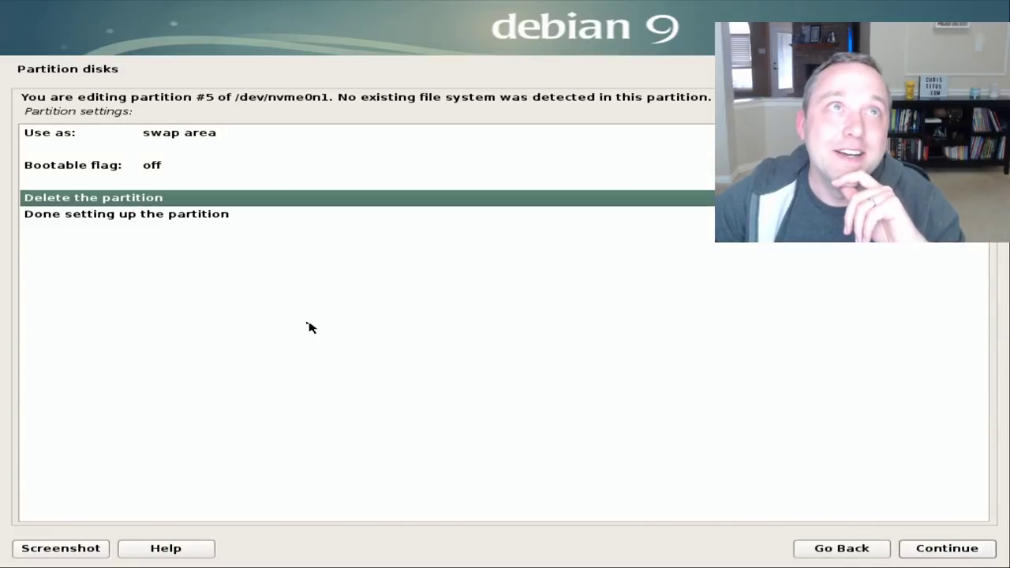
pyautogui.click(949, 555)
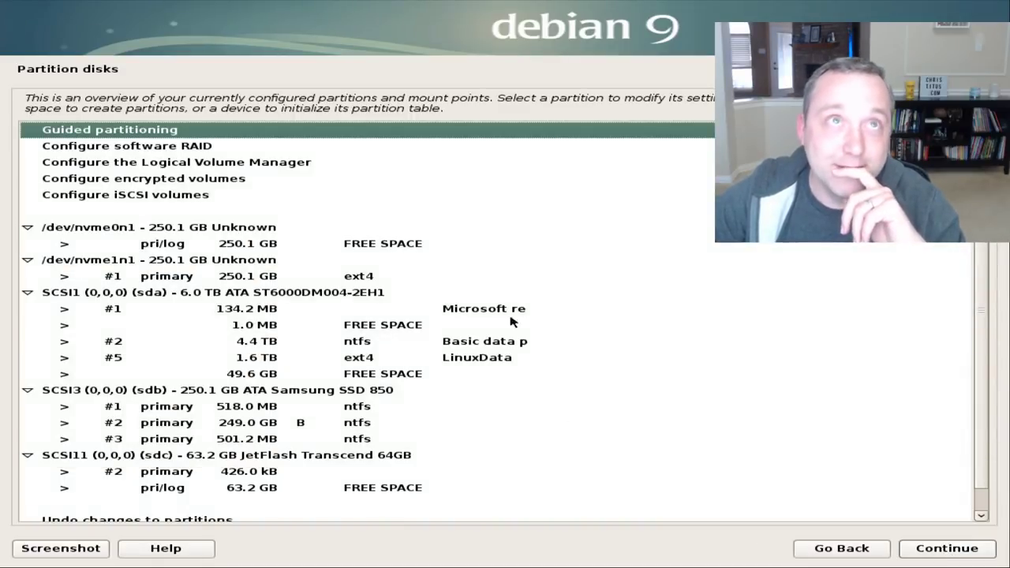
pyautogui.click(198, 245)
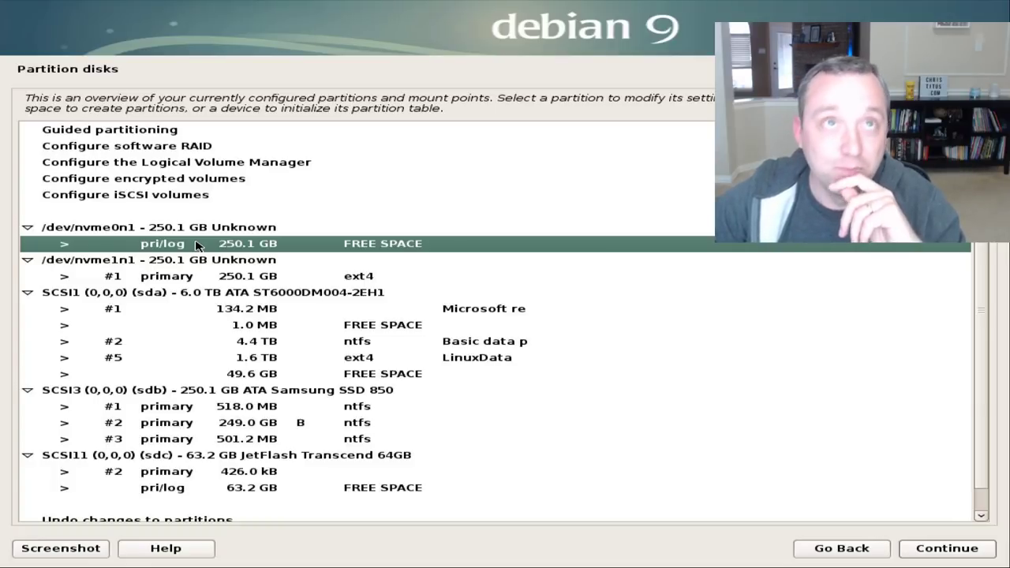
# Create a 300 MB primary partition in the free space as an EFI System Partition.
pyautogui.doubleClick(198, 245)
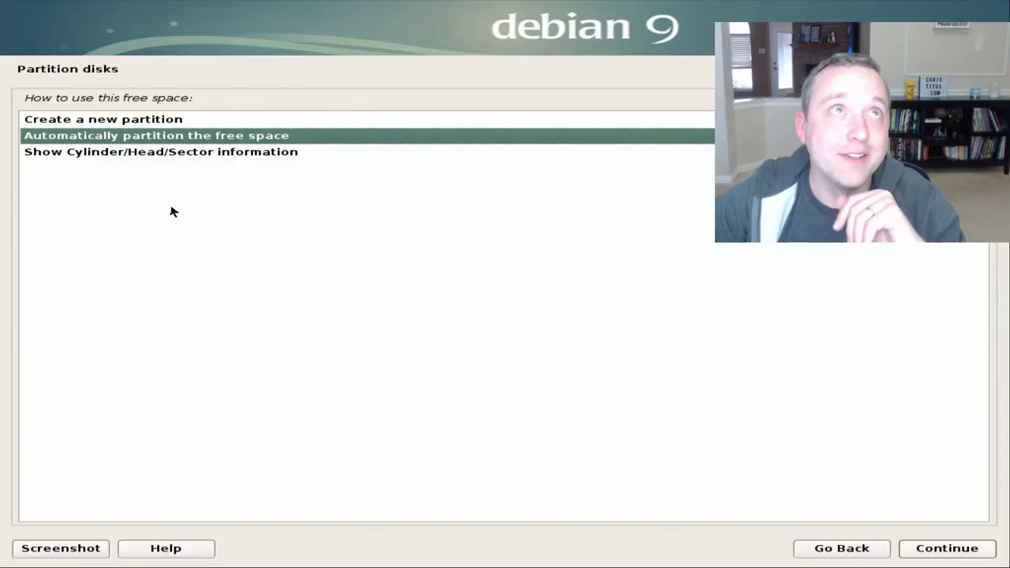
pyautogui.click(117, 119)
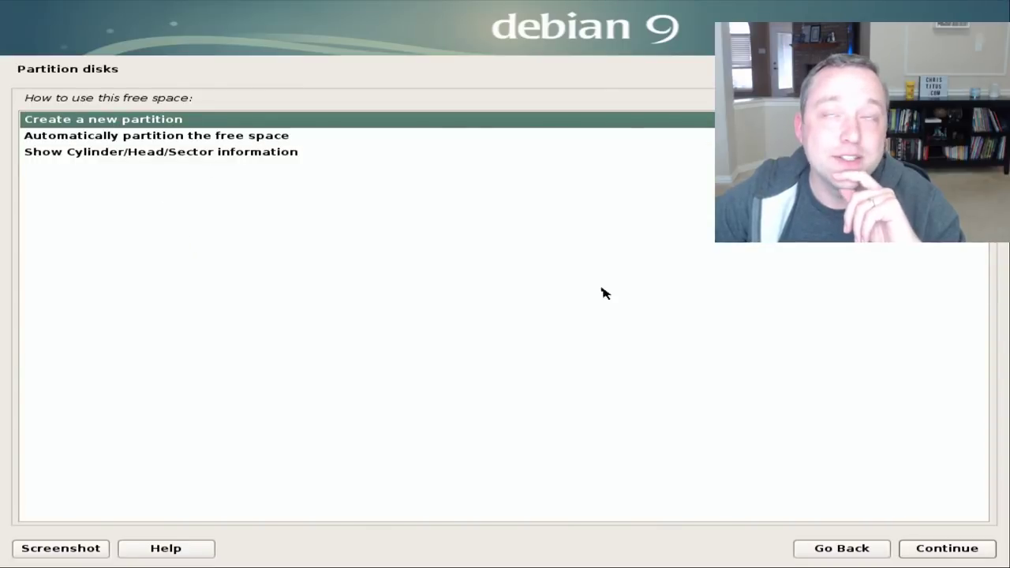
pyautogui.click(946, 548)
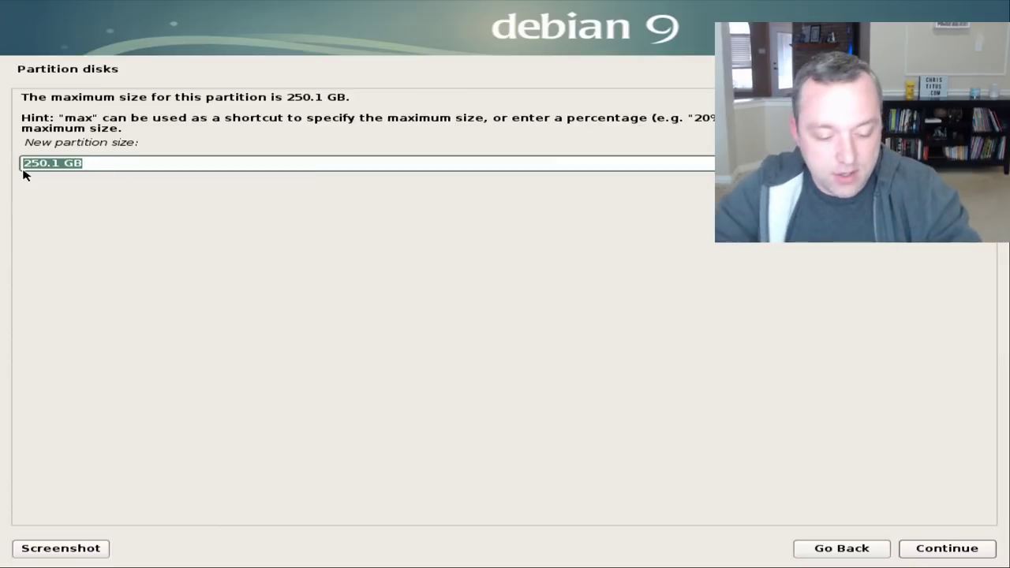
pyautogui.write('300 MB')
pyautogui.press('Return')
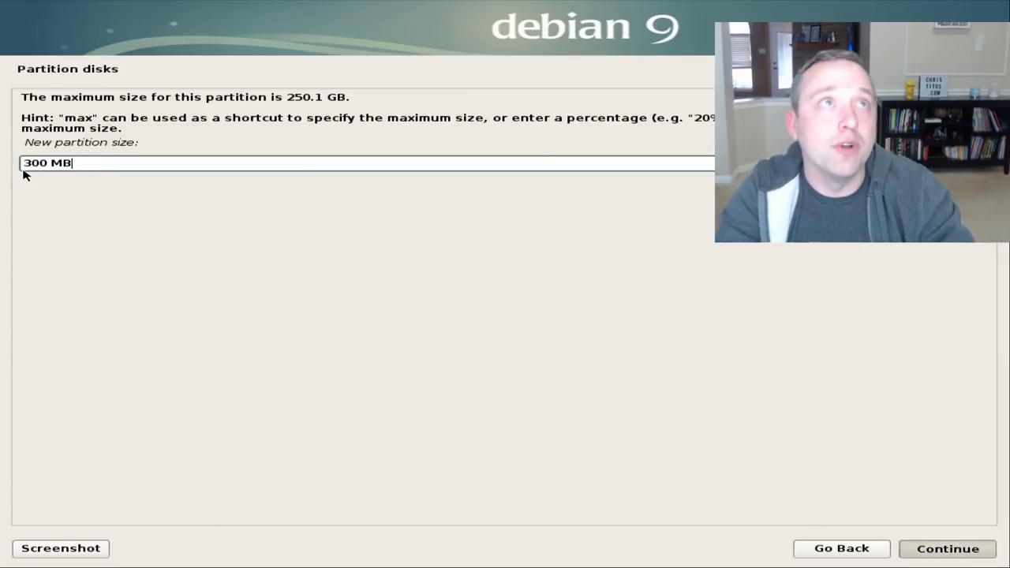
pyautogui.click(962, 549)
pyautogui.click(962, 549)
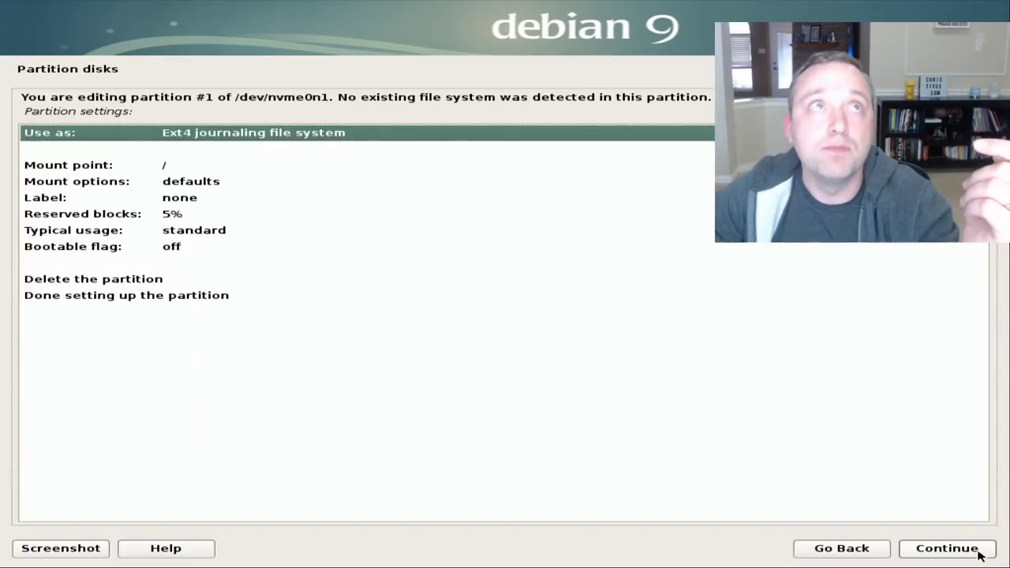
pyautogui.doubleClick(234, 134)
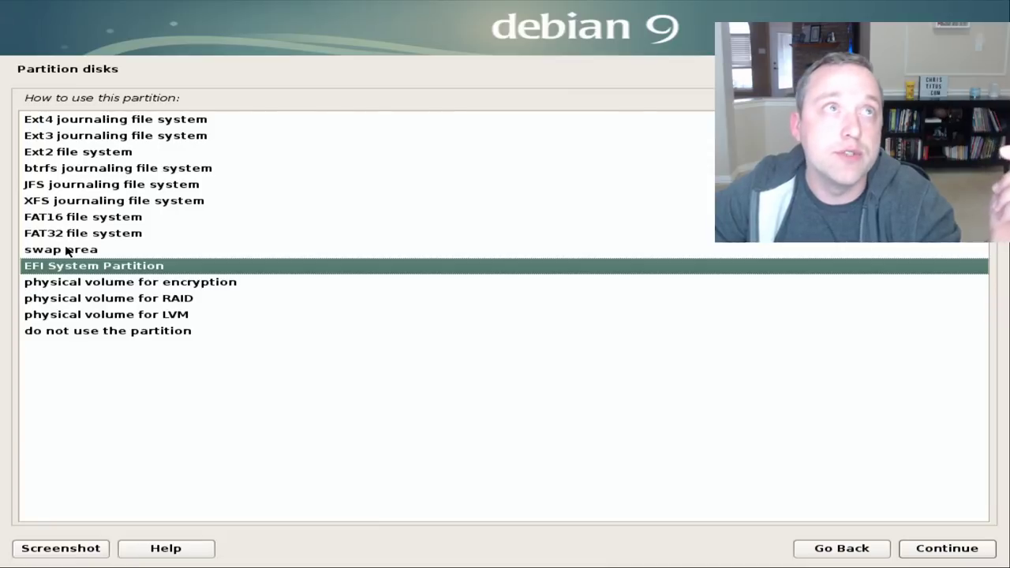
pyautogui.click(938, 550)
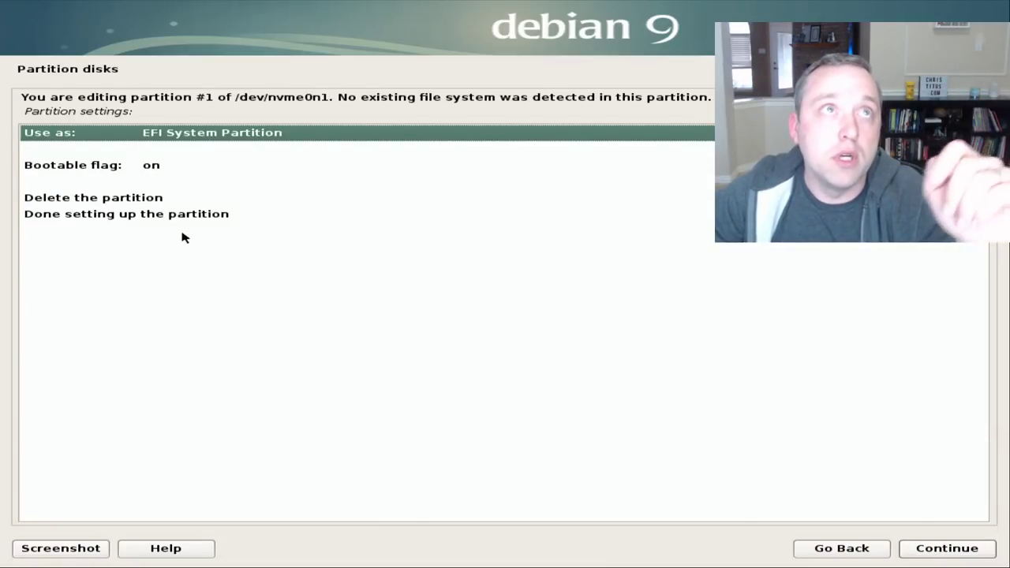
pyautogui.click(150, 219)
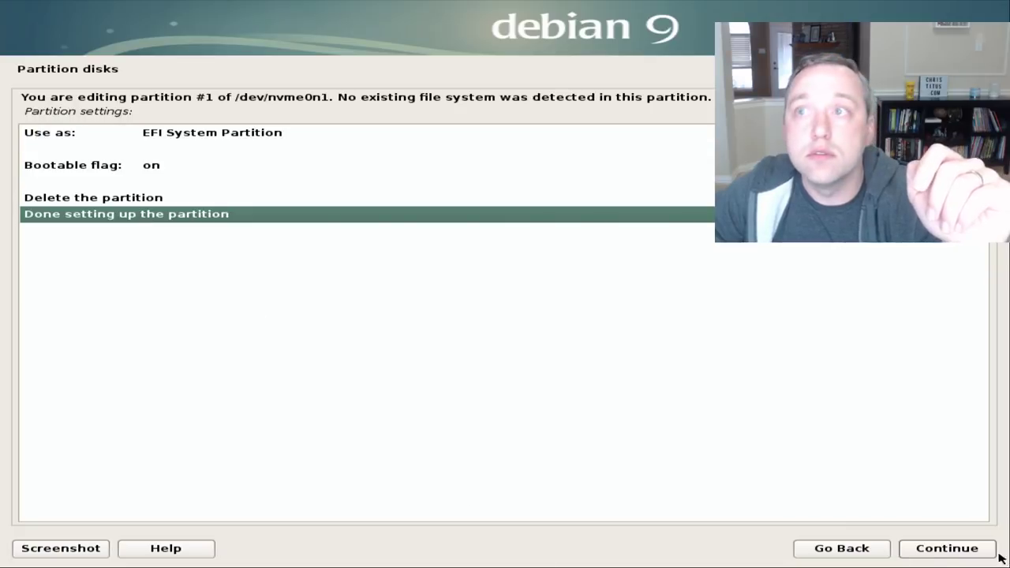
pyautogui.click(951, 556)
# Create a 230 GB primary partition in the remaining free space.
pyautogui.doubleClick(288, 266)
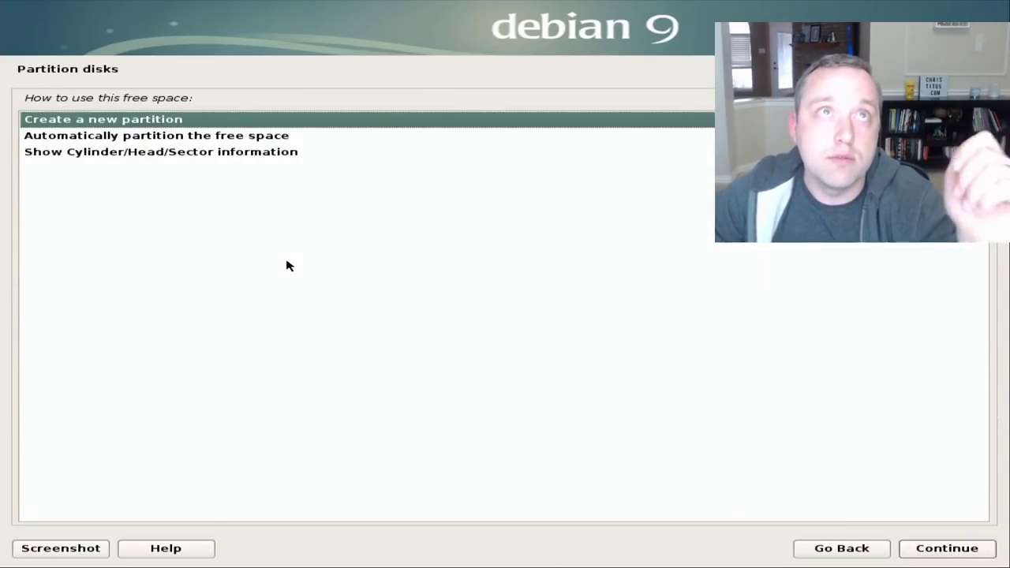
pyautogui.click(963, 552)
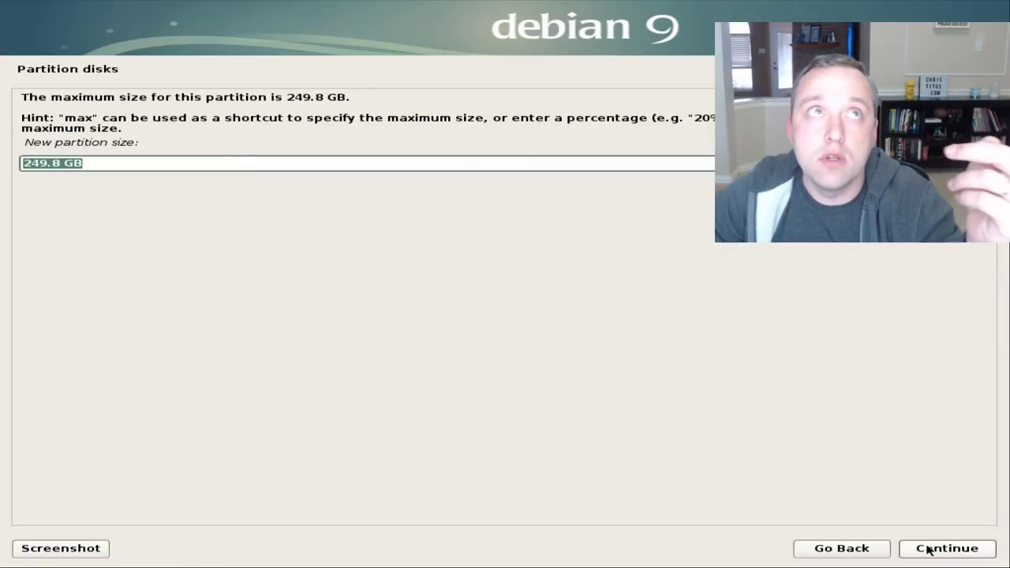
pyautogui.moveTo(115, 162); pyautogui.dragTo(2, 160)
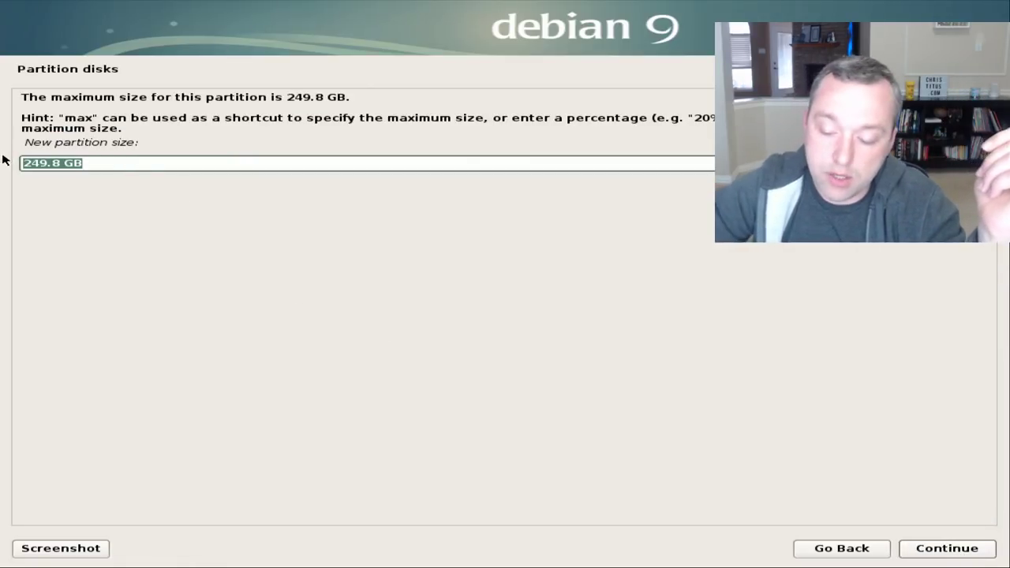
pyautogui.press('Tab')
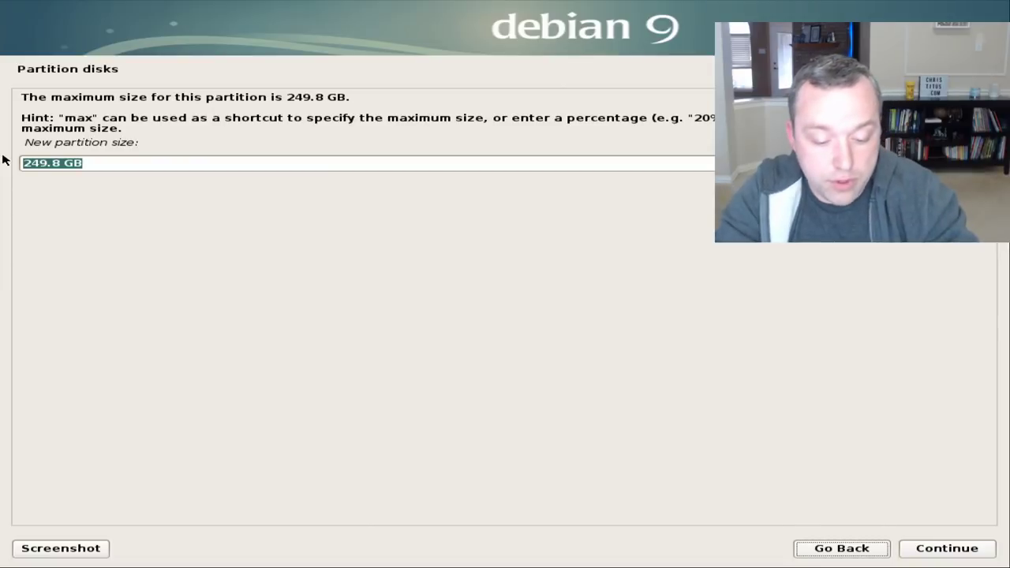
pyautogui.click(61, 164)
pyautogui.moveTo(61, 164); pyautogui.dragTo(30, 165)
pyautogui.press('BackSpace')
pyautogui.write('3')
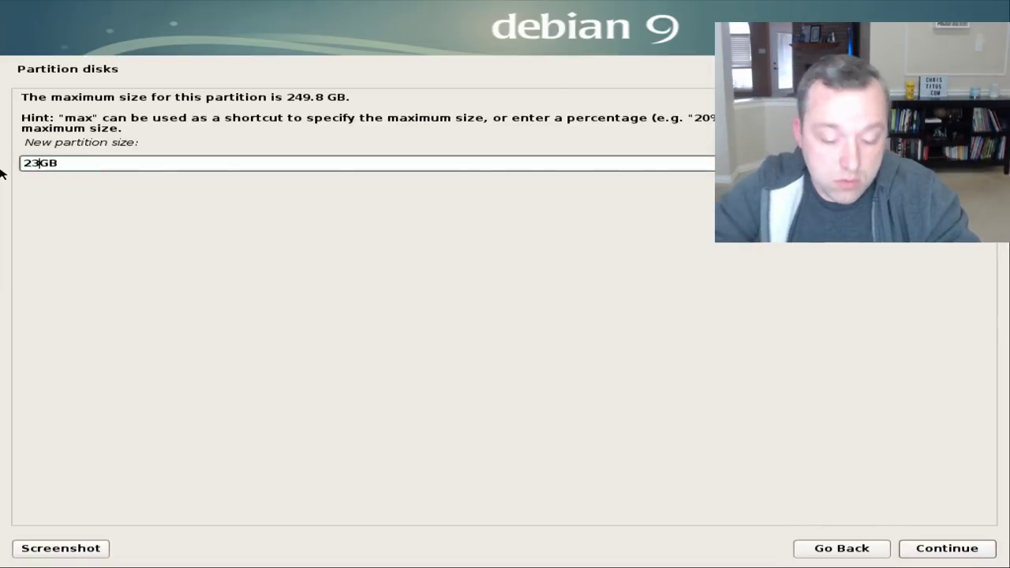
pyautogui.write('0')
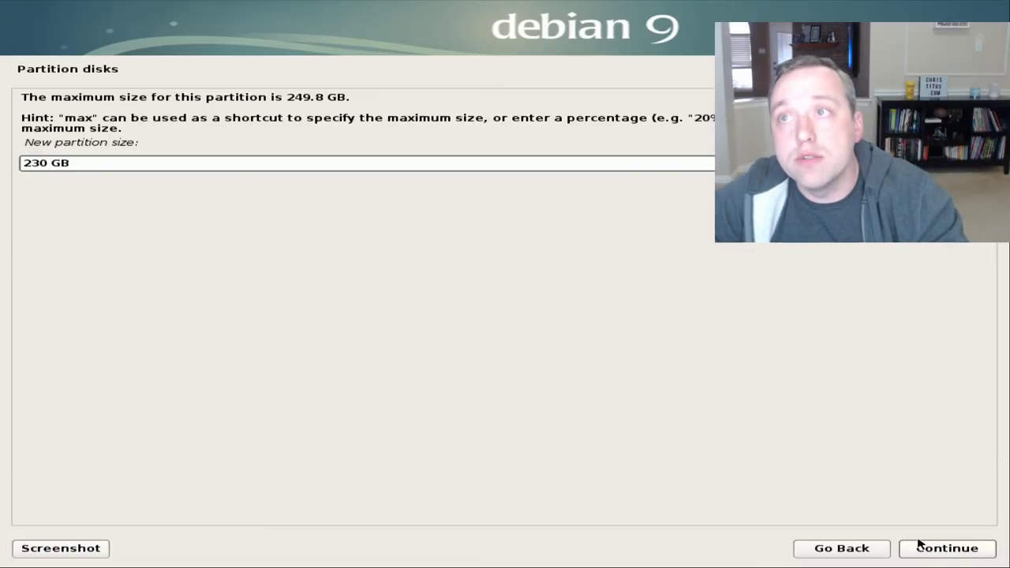
pyautogui.click(952, 551)
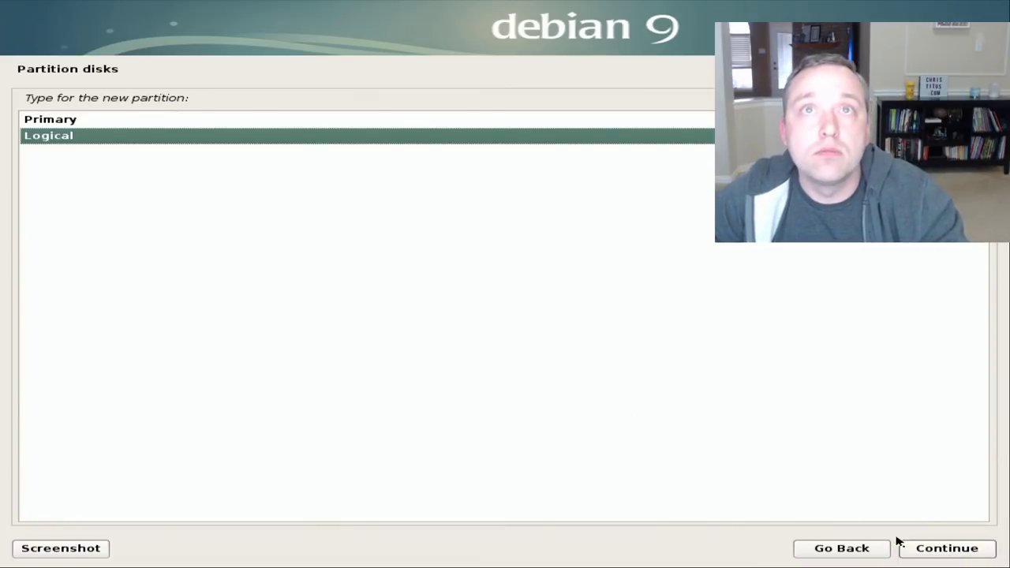
pyautogui.click(73, 123)
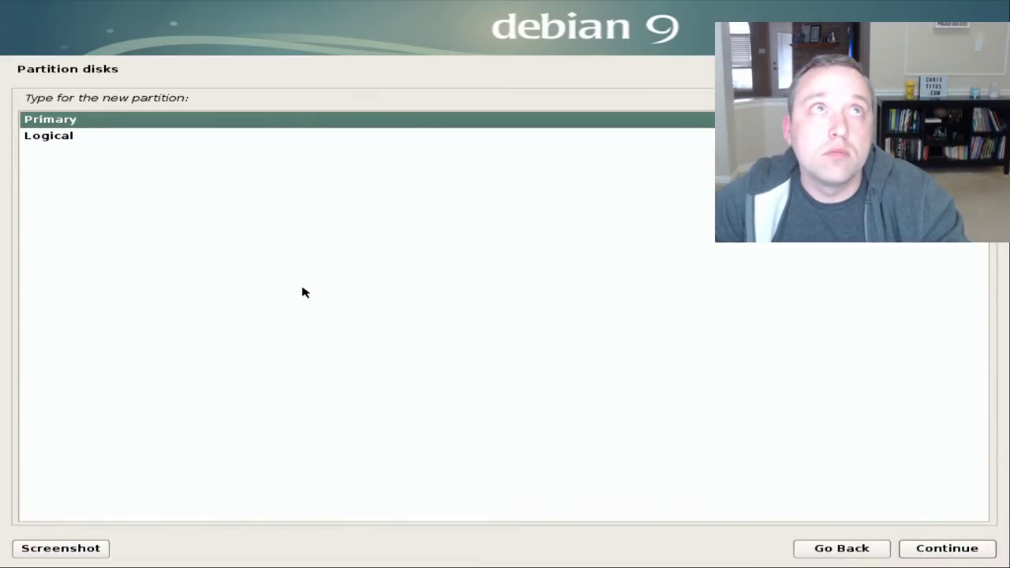
pyautogui.click(964, 556)
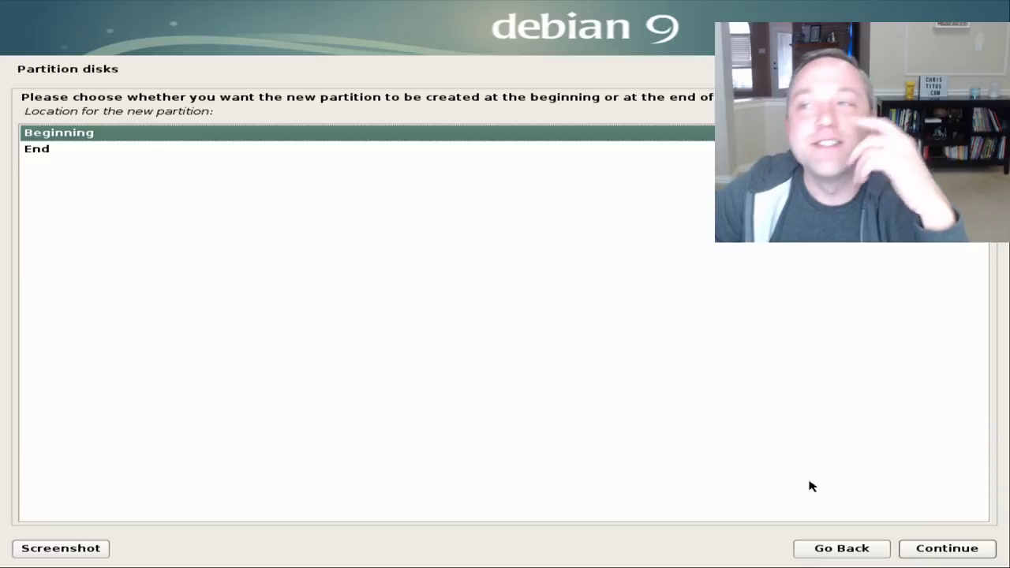
pyautogui.click(978, 548)
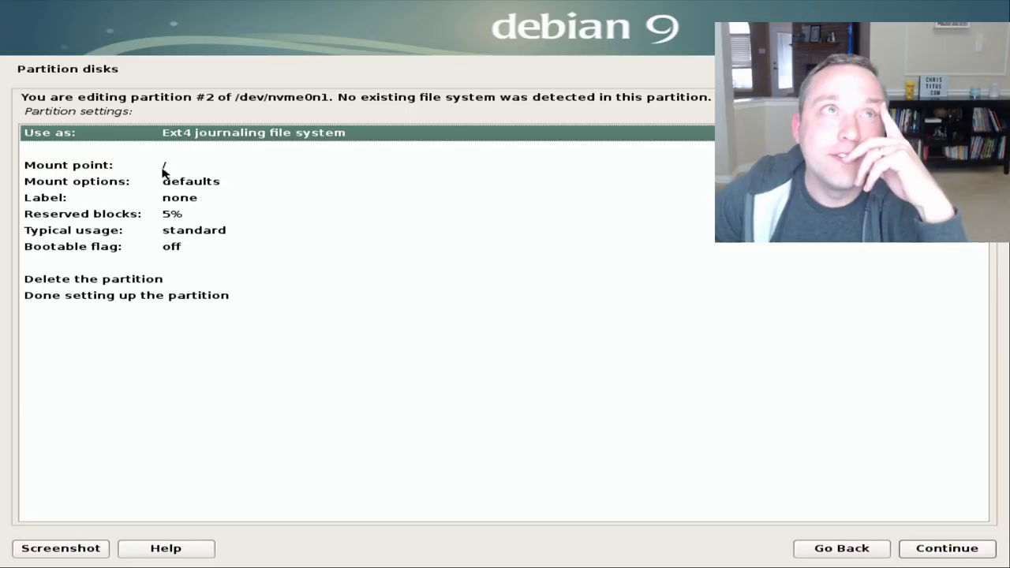
# Review mount options, label and typical usage, keeping standard, then finish the ext4 root setup.
pyautogui.click(195, 187)
pyautogui.click(210, 202)
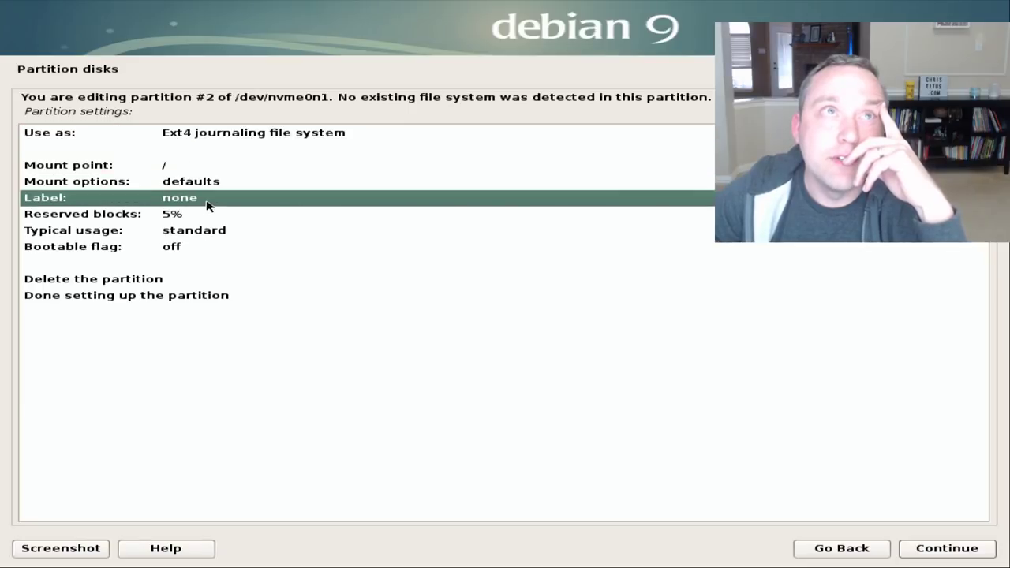
pyautogui.click(198, 236)
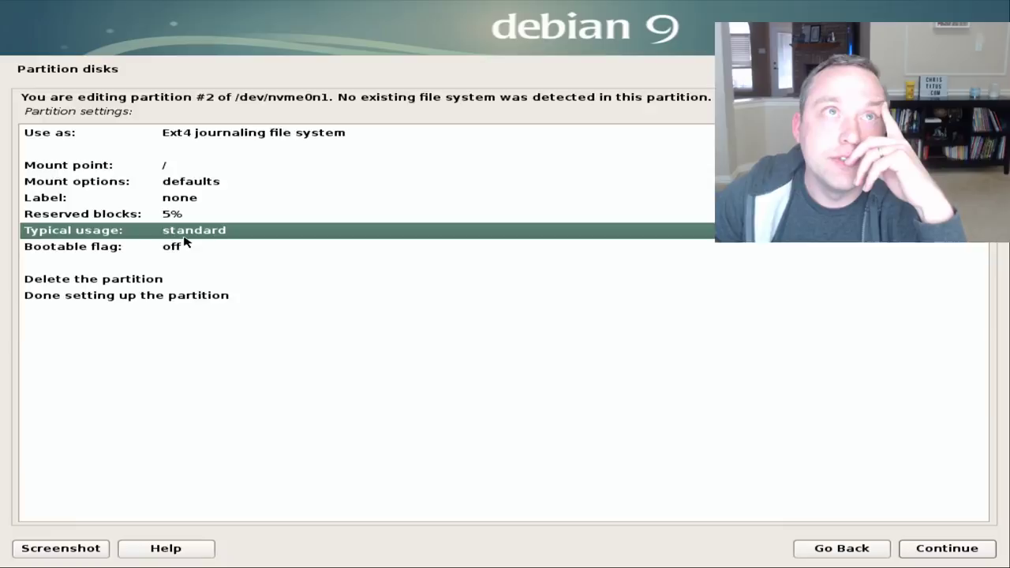
pyautogui.doubleClick(185, 235)
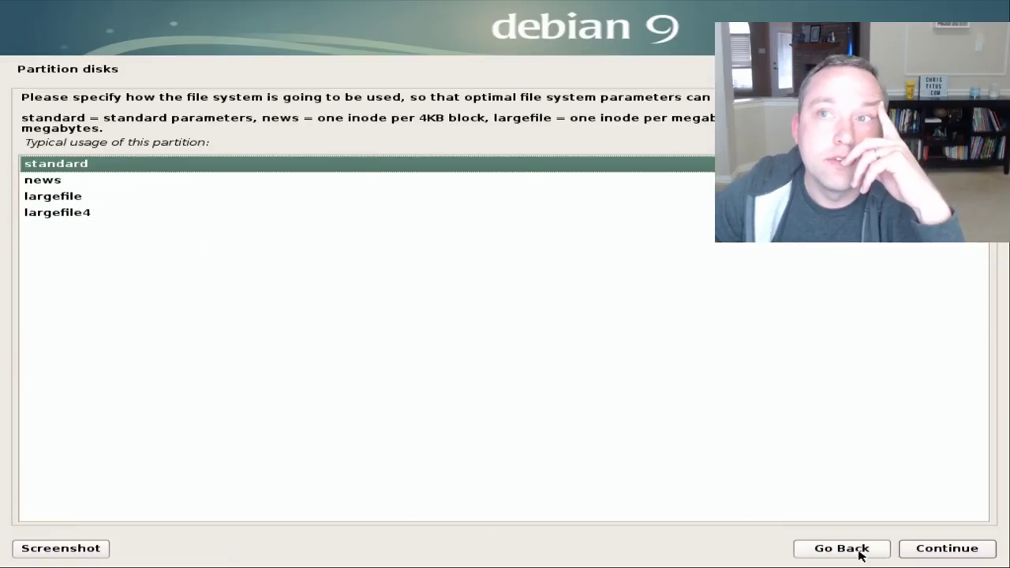
pyautogui.click(859, 553)
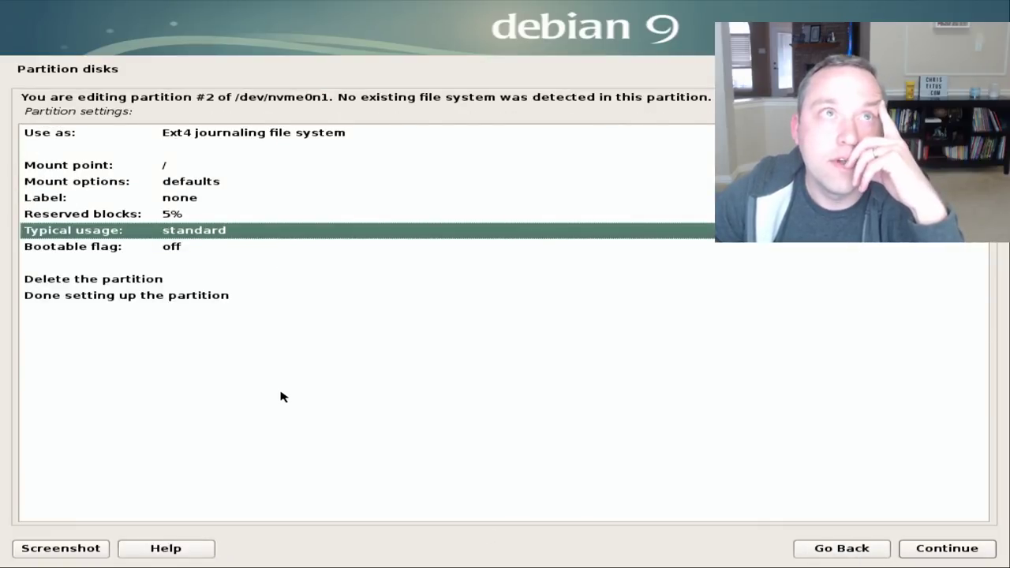
pyautogui.click(106, 302)
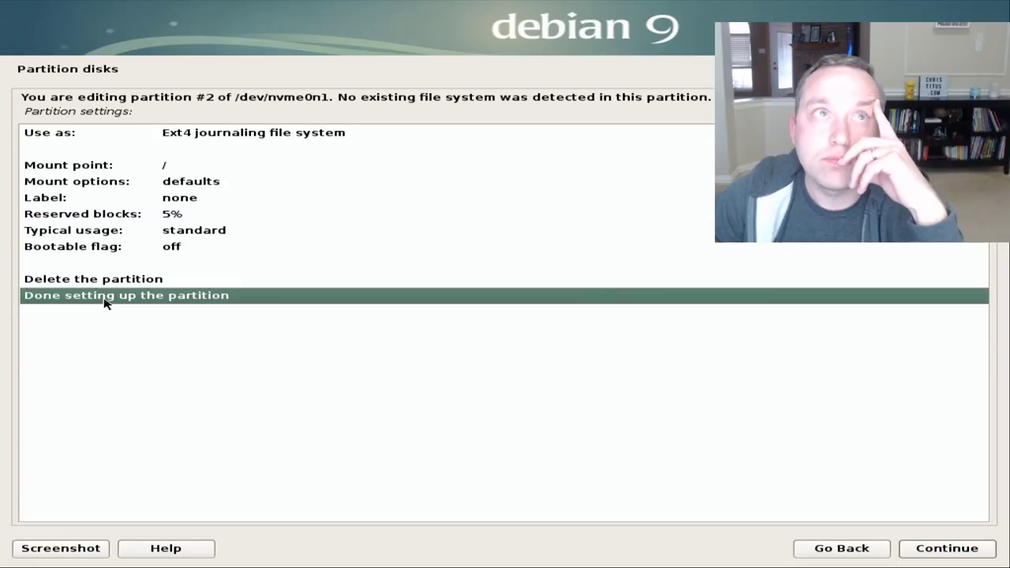
pyautogui.click(937, 553)
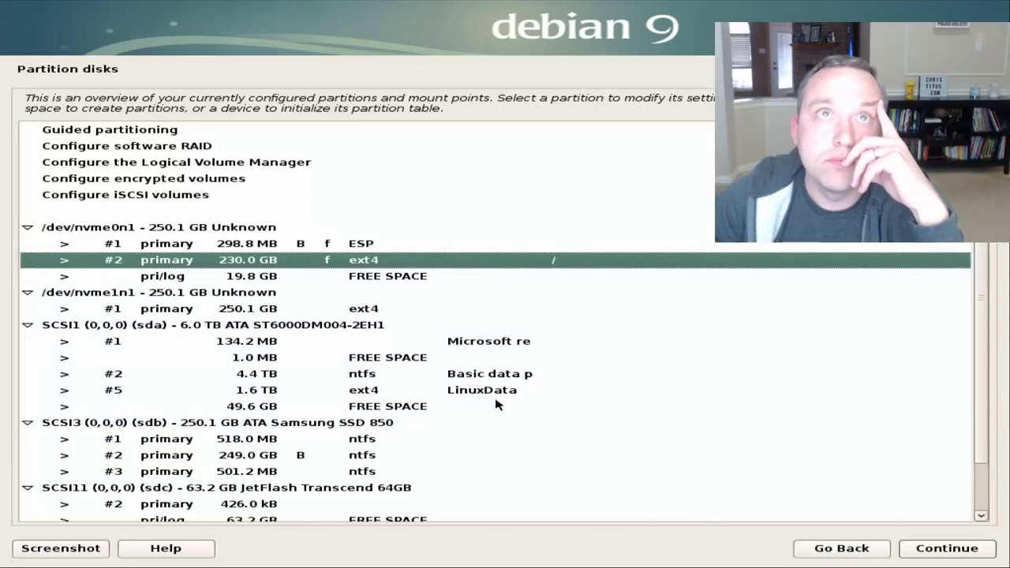
# Check the ESP and root entries, then open /dev/nvme1n1 partition #1's settings.
pyautogui.click(380, 248)
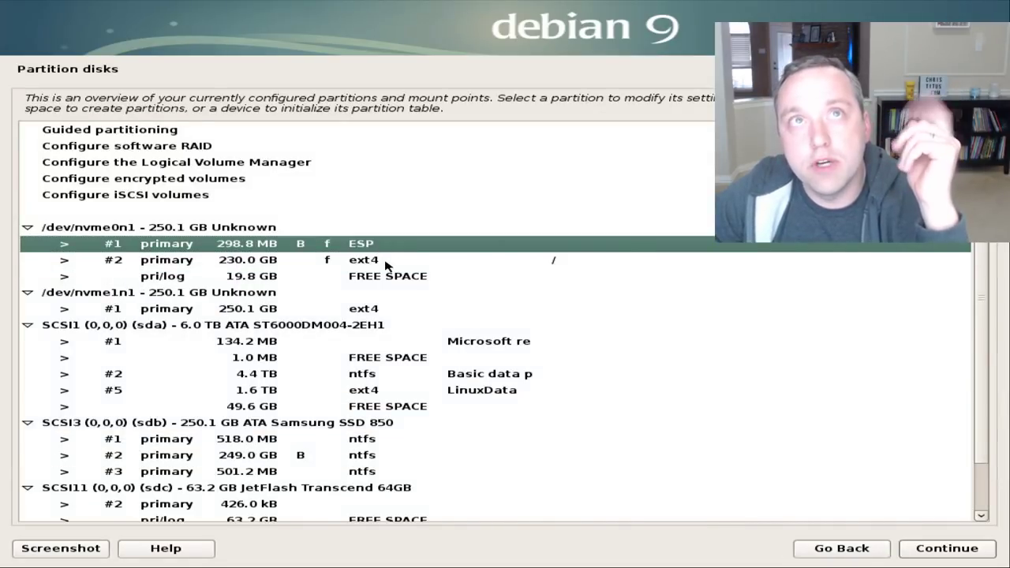
pyautogui.click(385, 265)
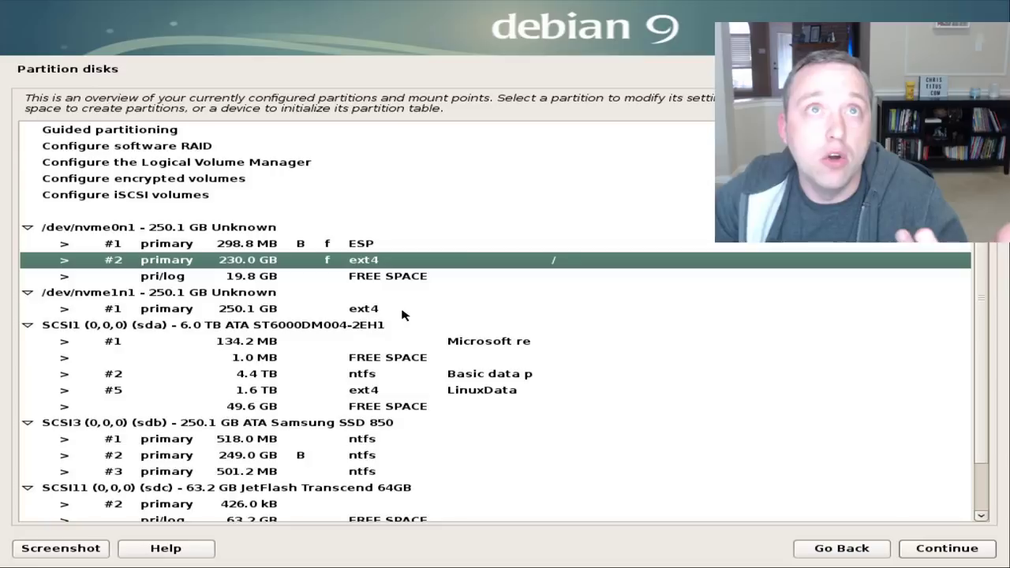
pyautogui.doubleClick(373, 315)
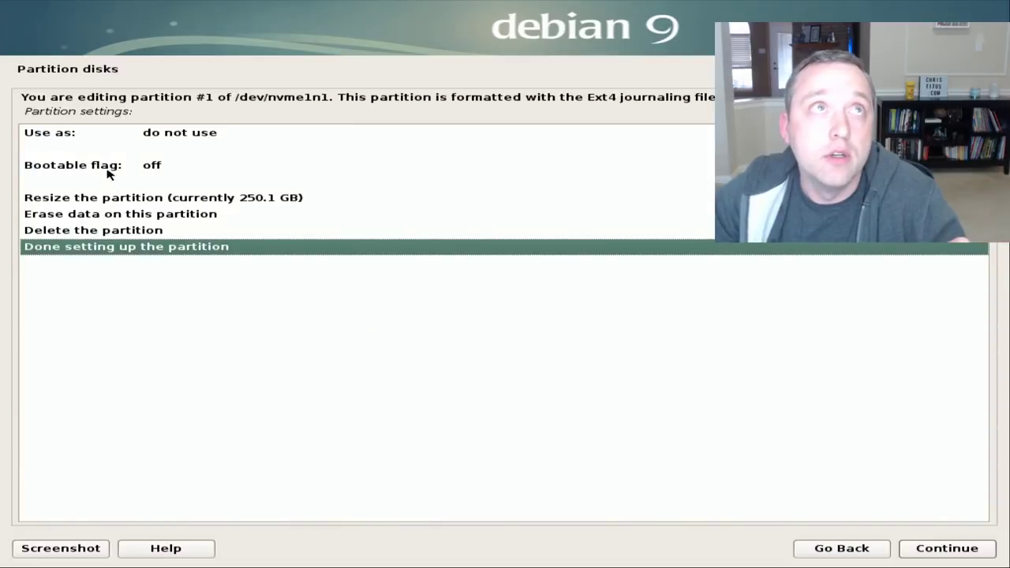
# Set nvme1n1's 250.1 GB partition to use the Ext4 journaling file system and finish its setup.
pyautogui.doubleClick(76, 138)
pyautogui.click(97, 119)
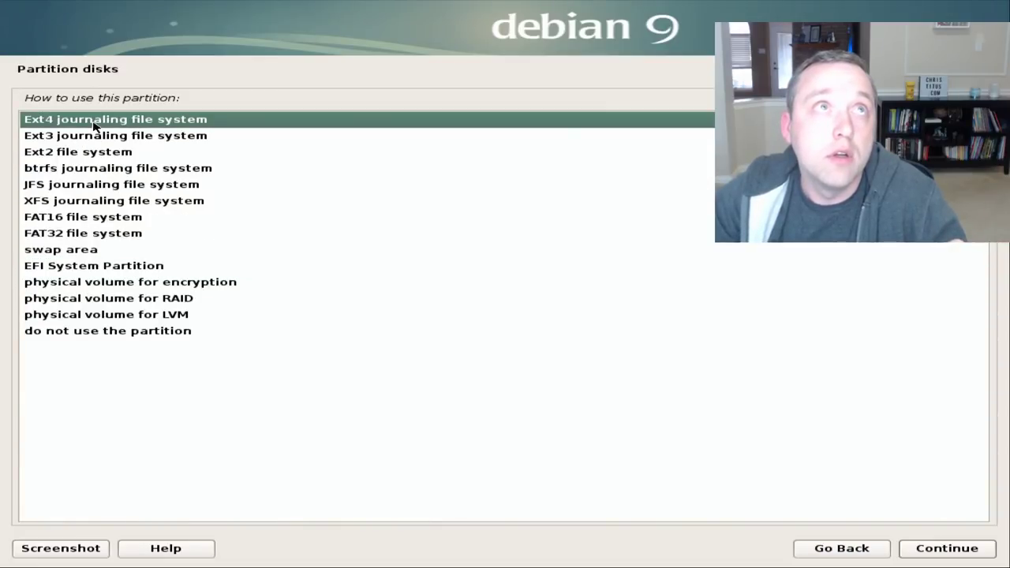
pyautogui.click(969, 547)
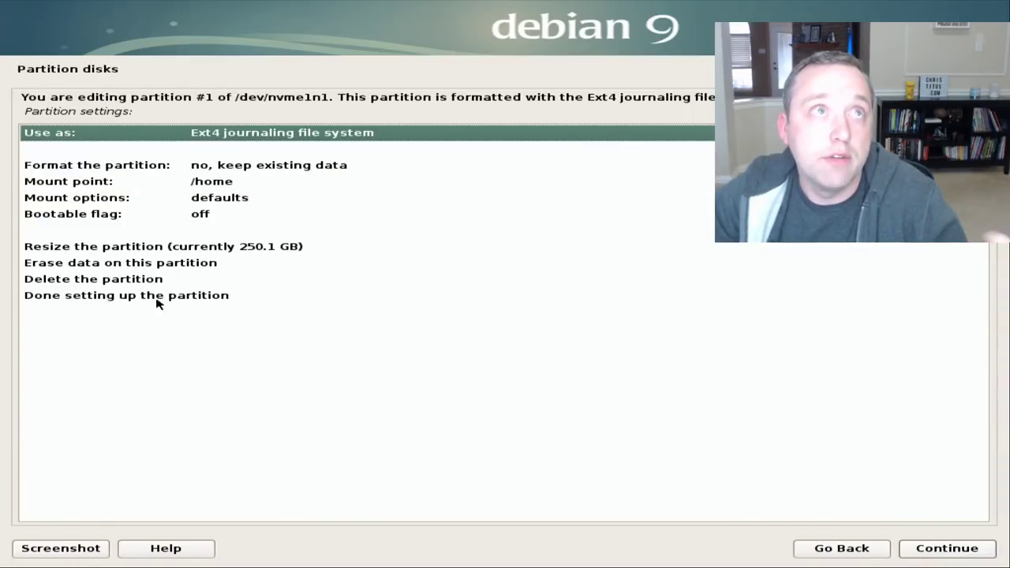
pyautogui.click(108, 295)
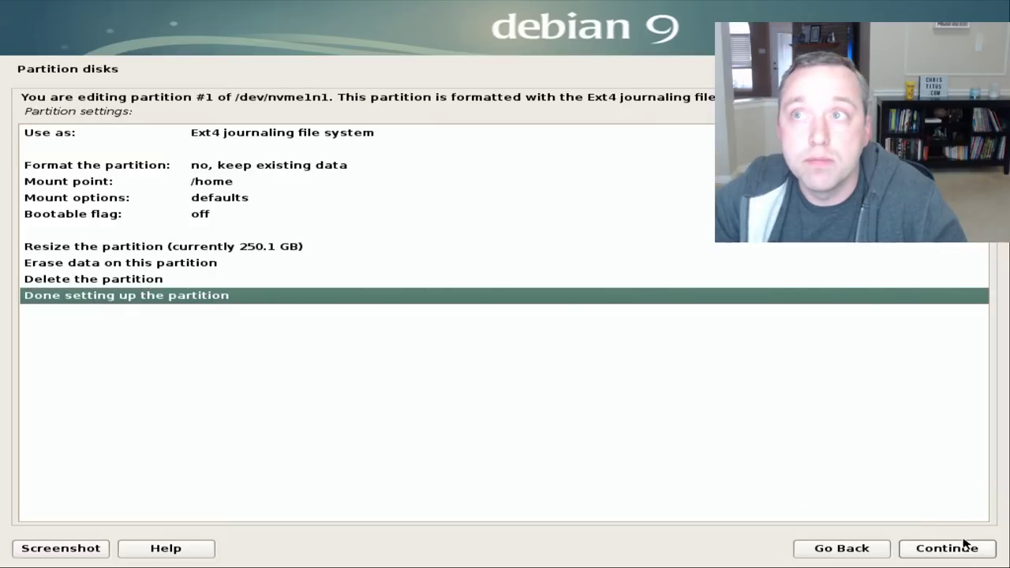
pyautogui.click(966, 544)
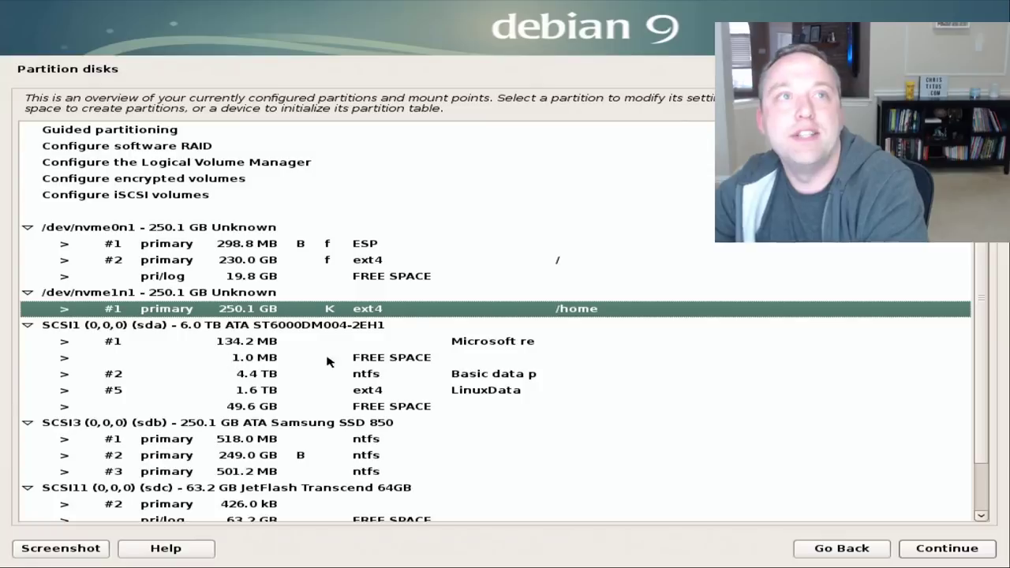
# Select the 19.8 GB free space on nvme0n1 to start a new partition there.
pyautogui.scroll(-3, 475, 364)
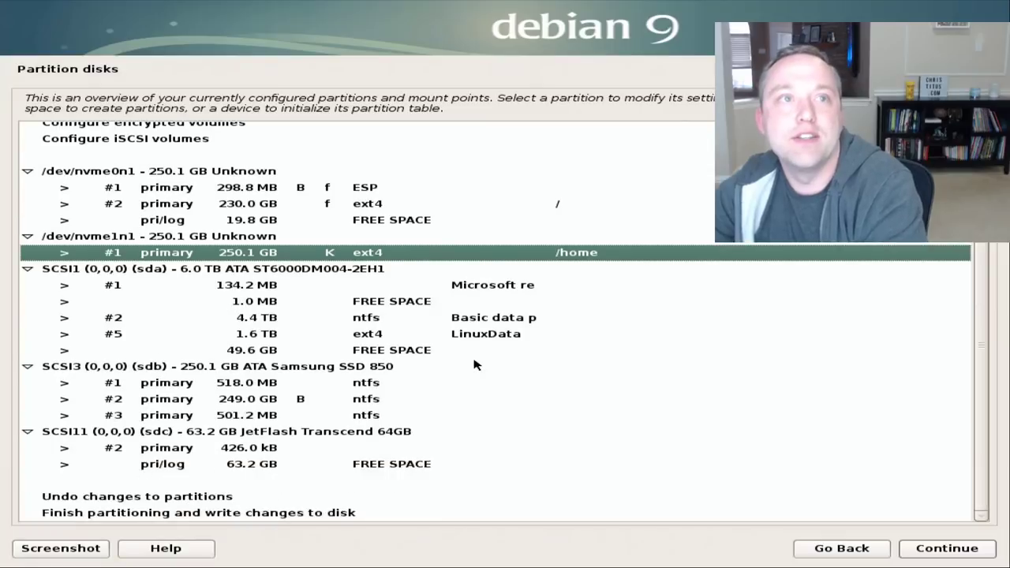
pyautogui.click(284, 514)
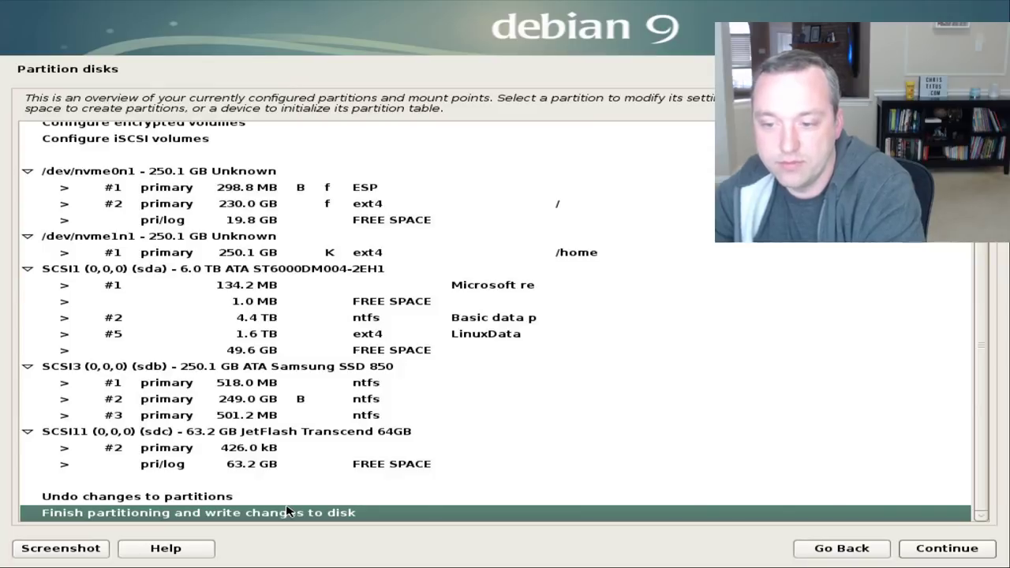
pyautogui.scroll(3, 286, 474)
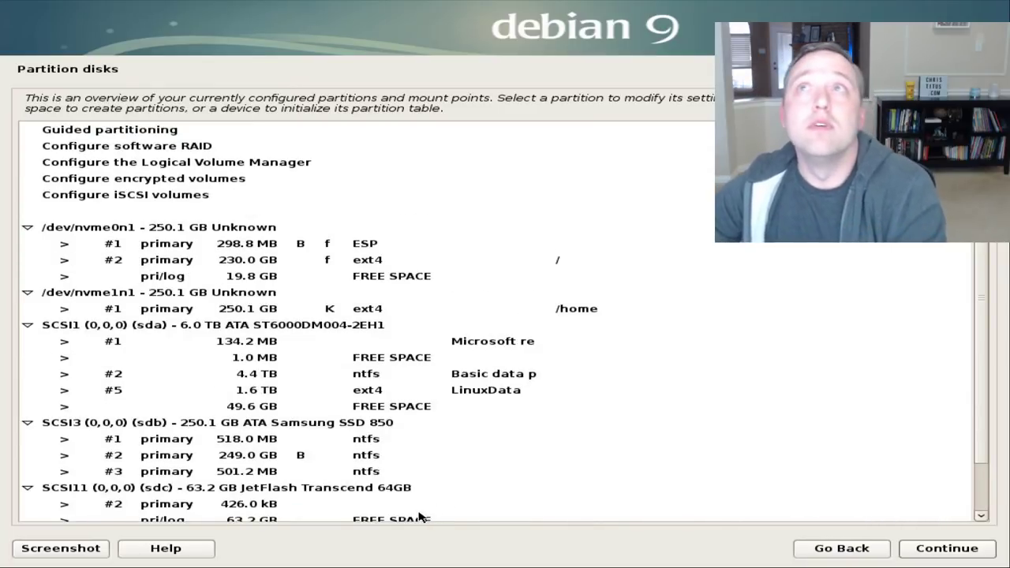
pyautogui.scroll(-3, 404, 520)
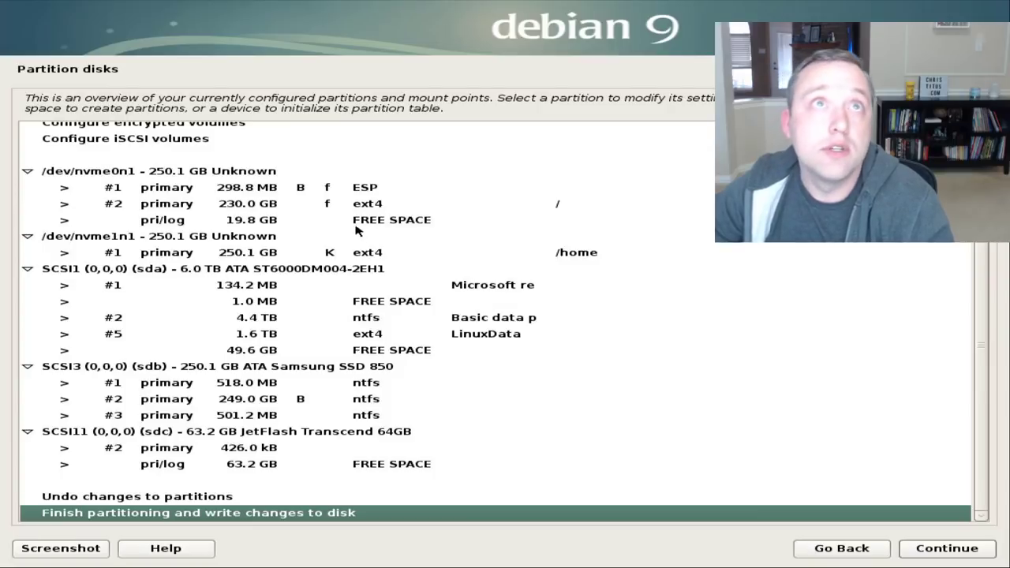
pyautogui.doubleClick(323, 224)
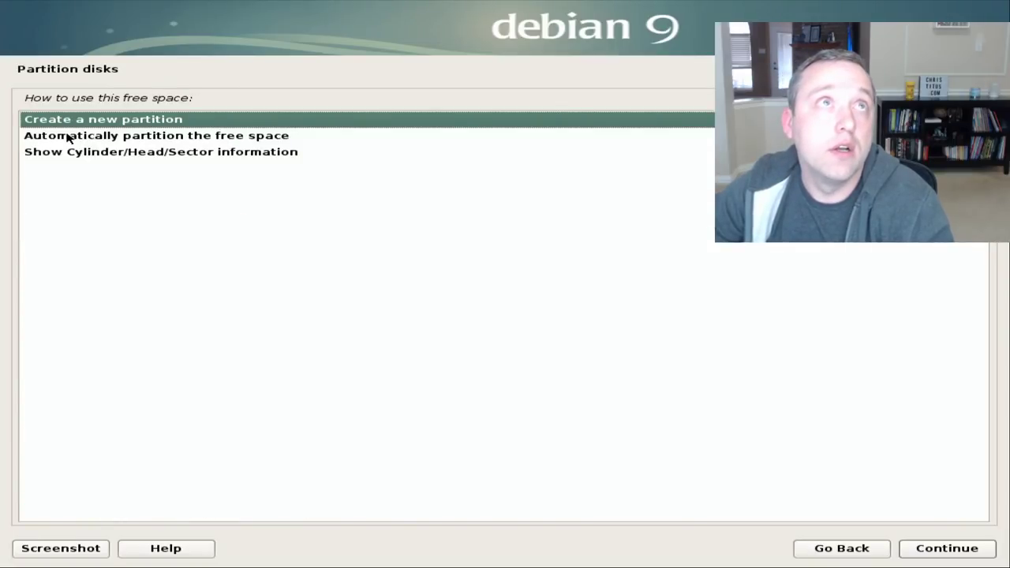
# Create a full-size 19.8 GB primary partition in the free space and set it as swap area.
pyautogui.click(965, 555)
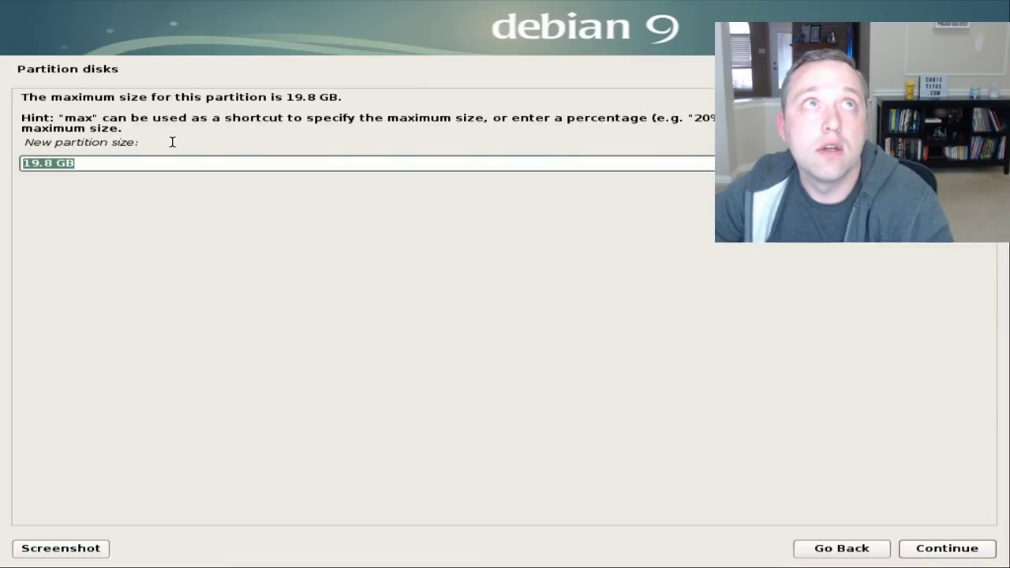
pyautogui.click(965, 555)
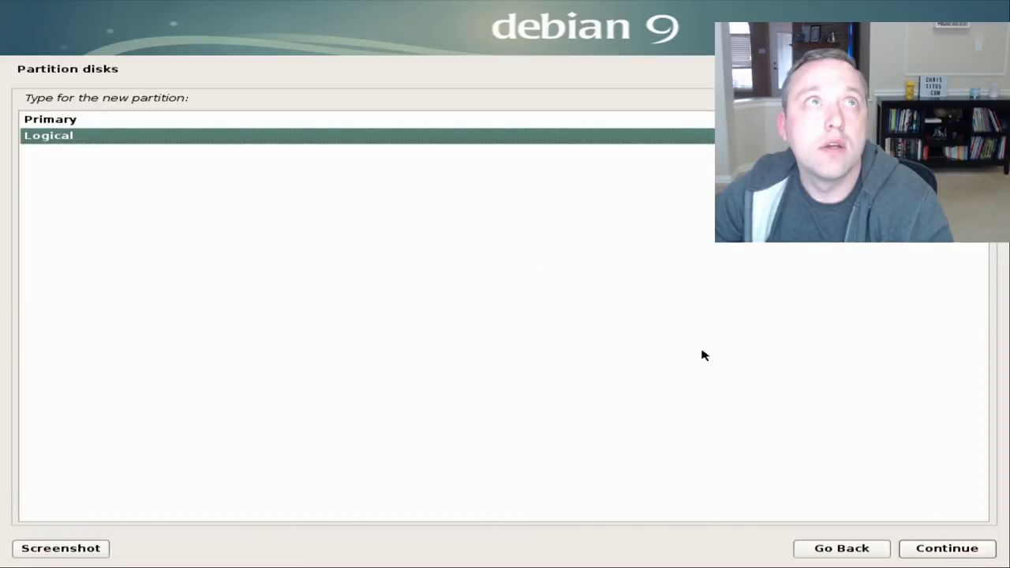
pyautogui.click(57, 126)
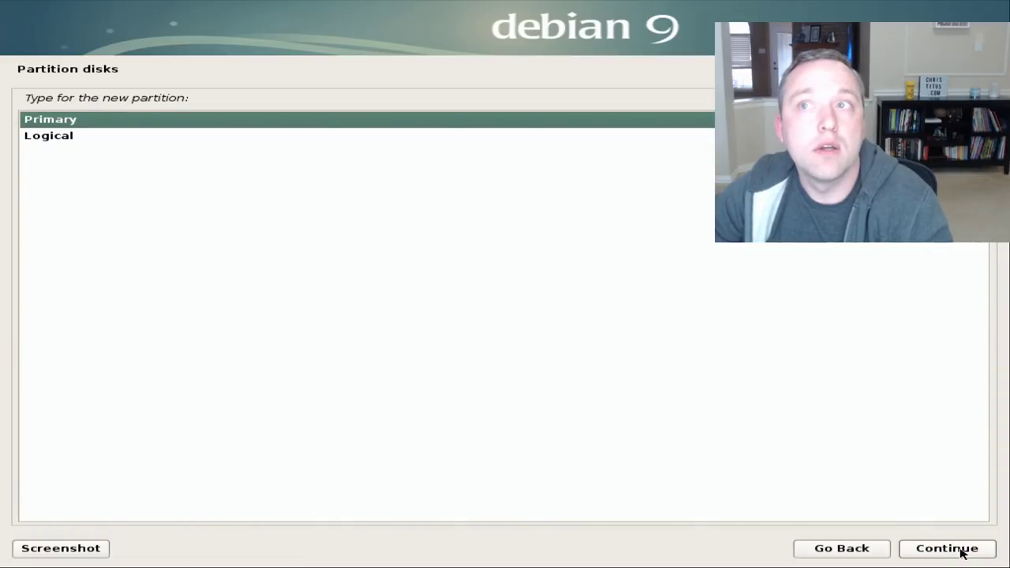
pyautogui.click(960, 550)
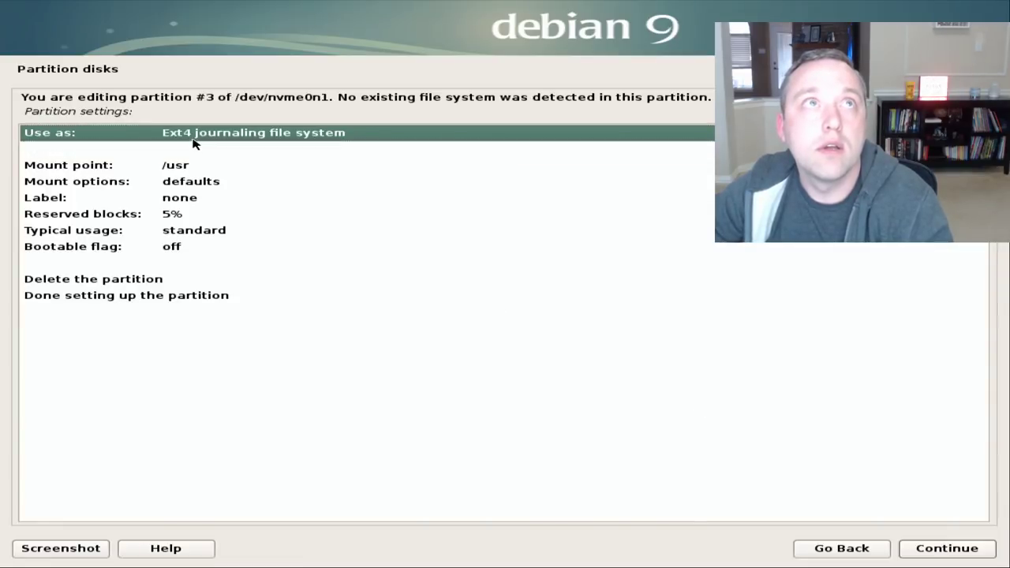
pyautogui.doubleClick(193, 135)
pyautogui.click(87, 250)
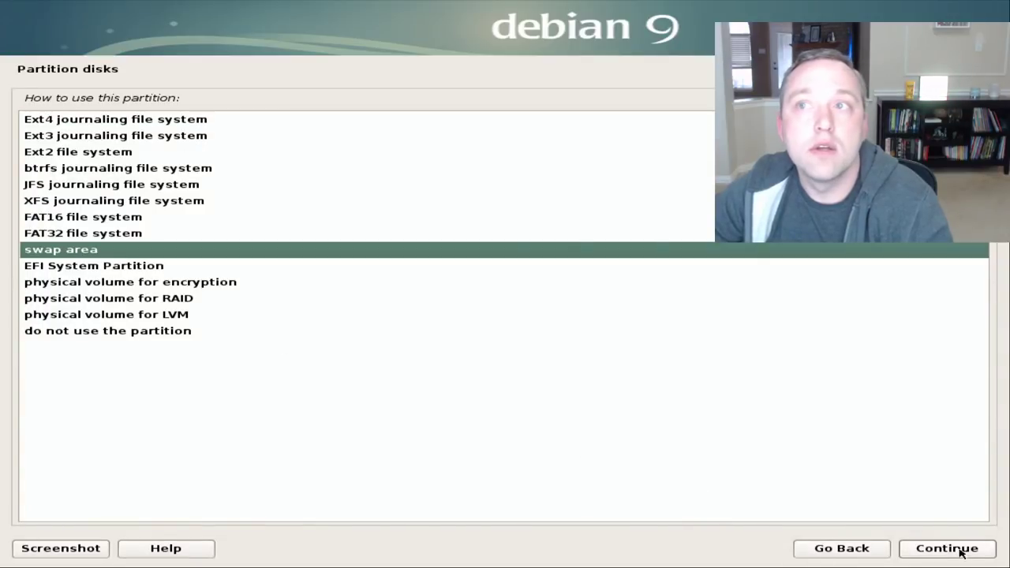
pyautogui.click(959, 550)
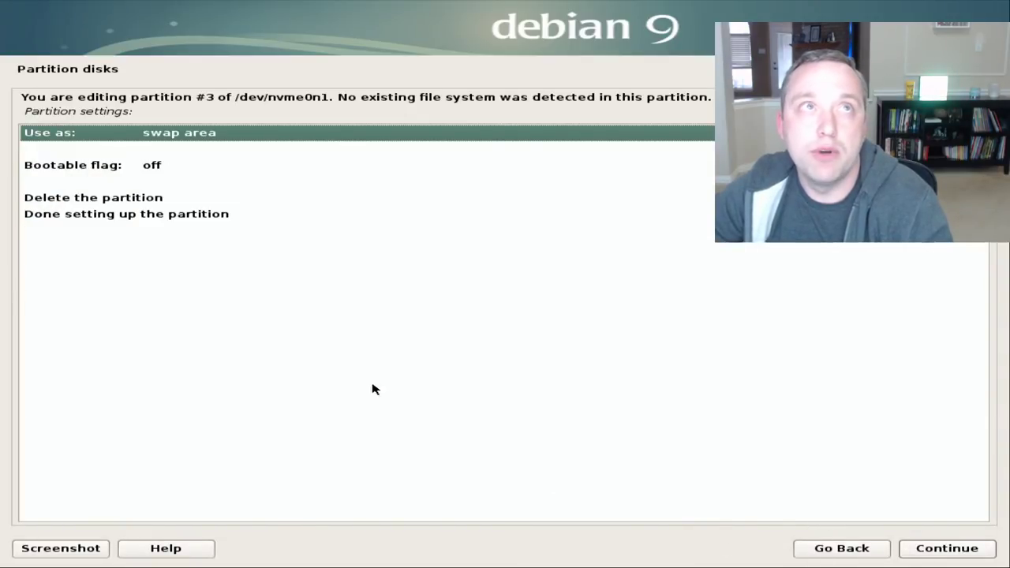
pyautogui.click(72, 214)
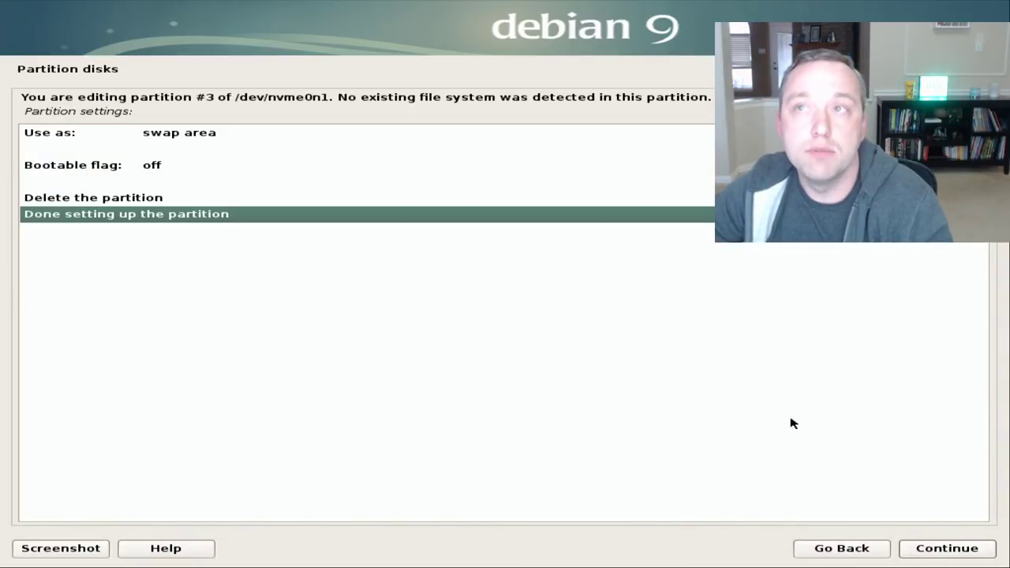
pyautogui.click(965, 549)
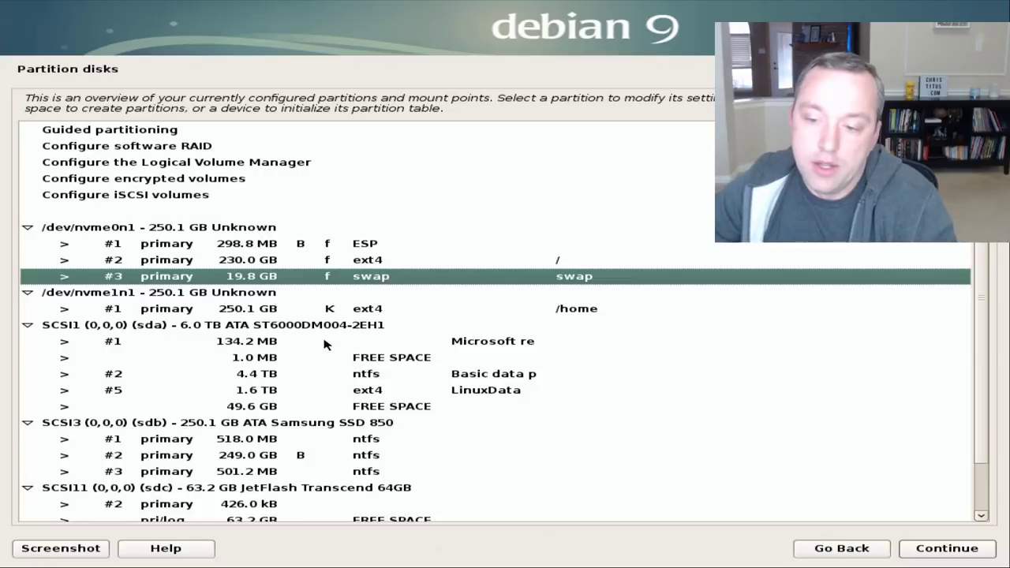
pyautogui.scroll(-2, 440, 480)
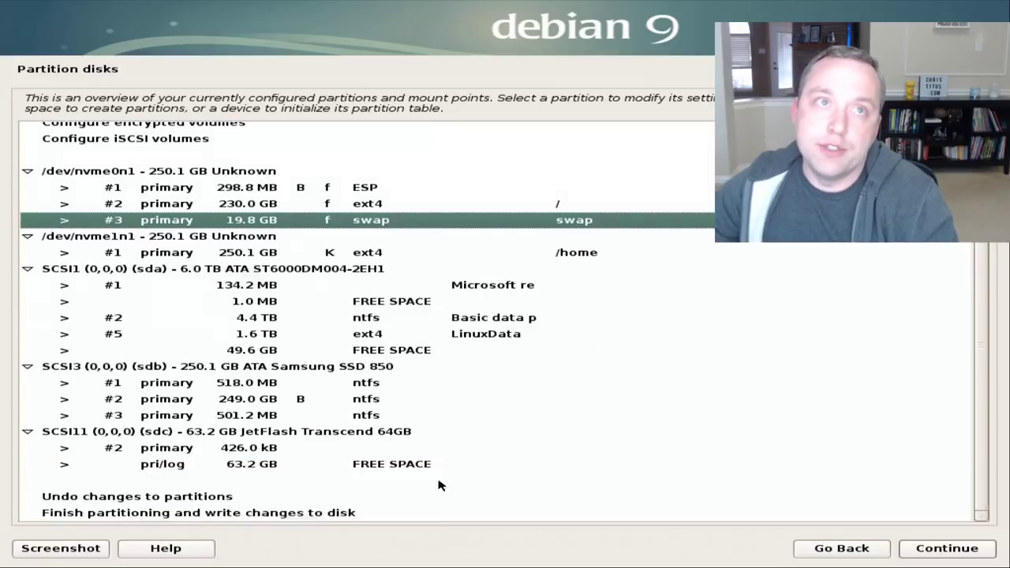
# Finish partitioning and confirm Yes to write the ESP, ext4 and swap changes to disk.
pyautogui.click(166, 514)
pyautogui.click(973, 555)
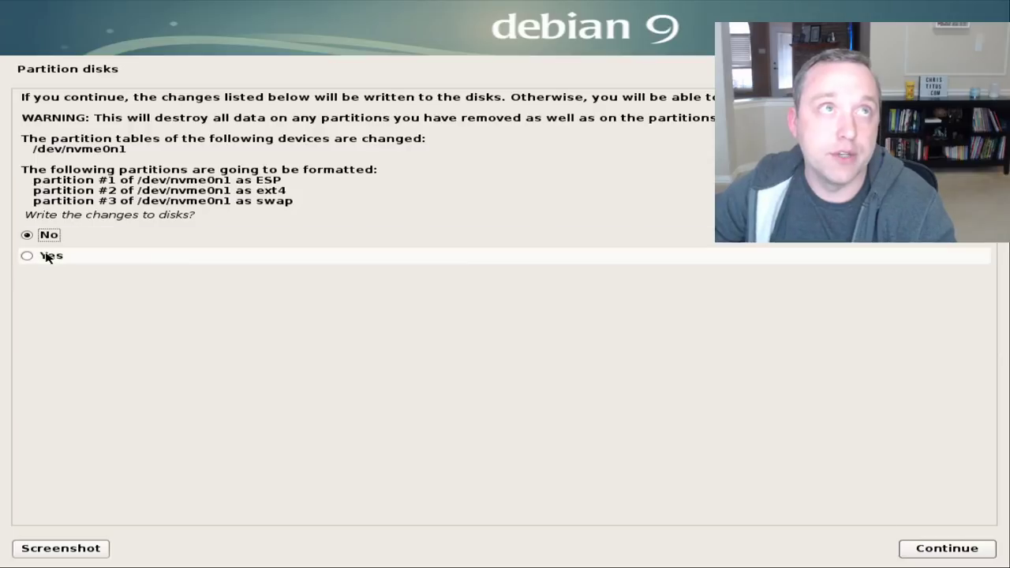
pyautogui.click(47, 256)
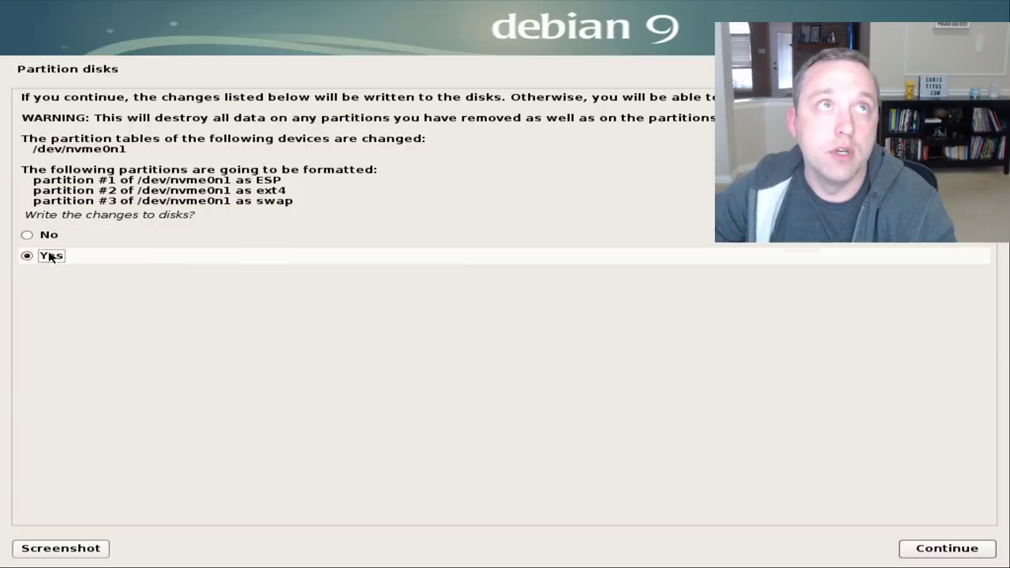
pyautogui.click(964, 552)
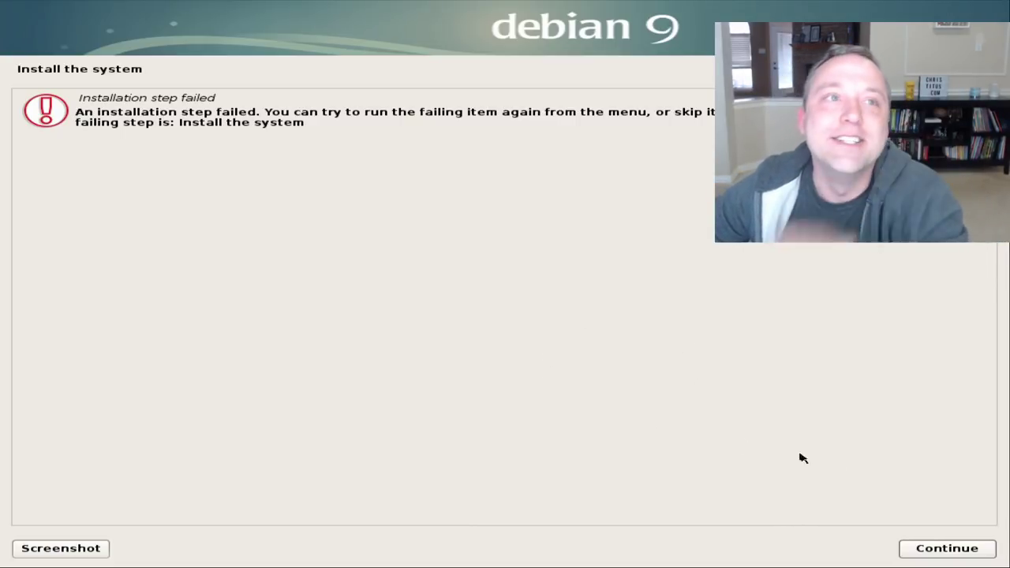
# Dismiss the failed-step notice and run Detect disks again from the main menu.
pyautogui.click(944, 549)
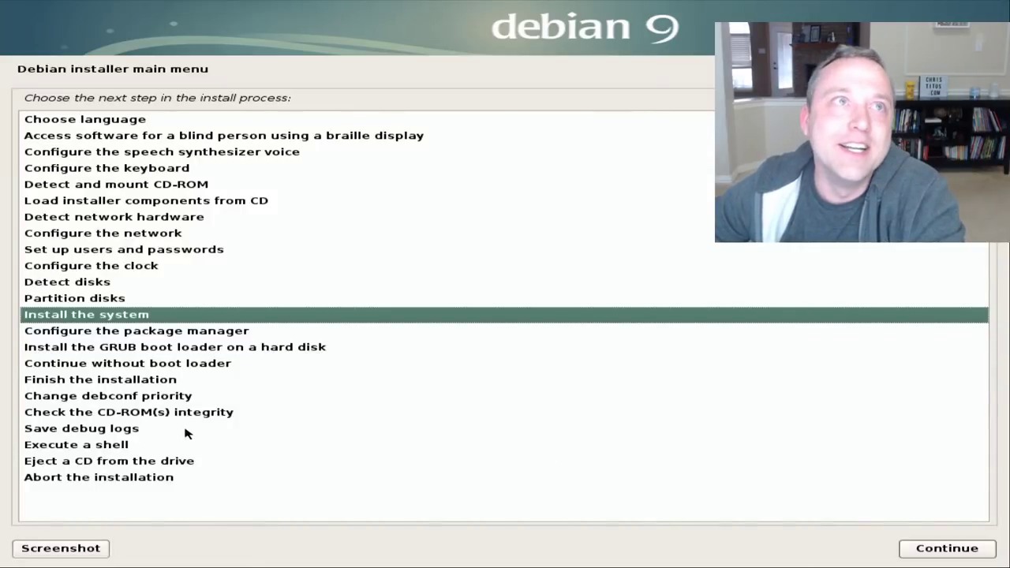
pyautogui.click(81, 283)
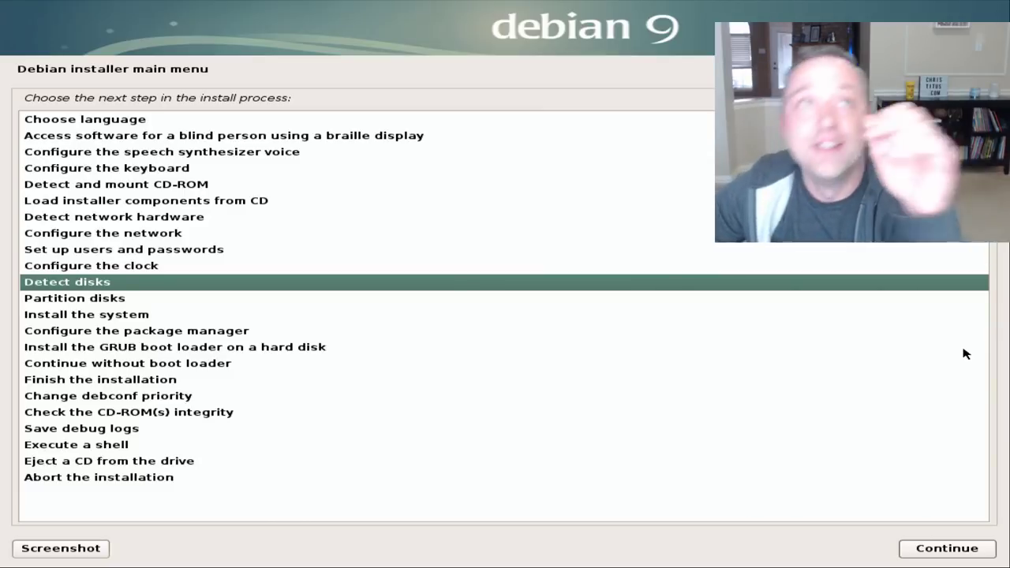
pyautogui.click(964, 554)
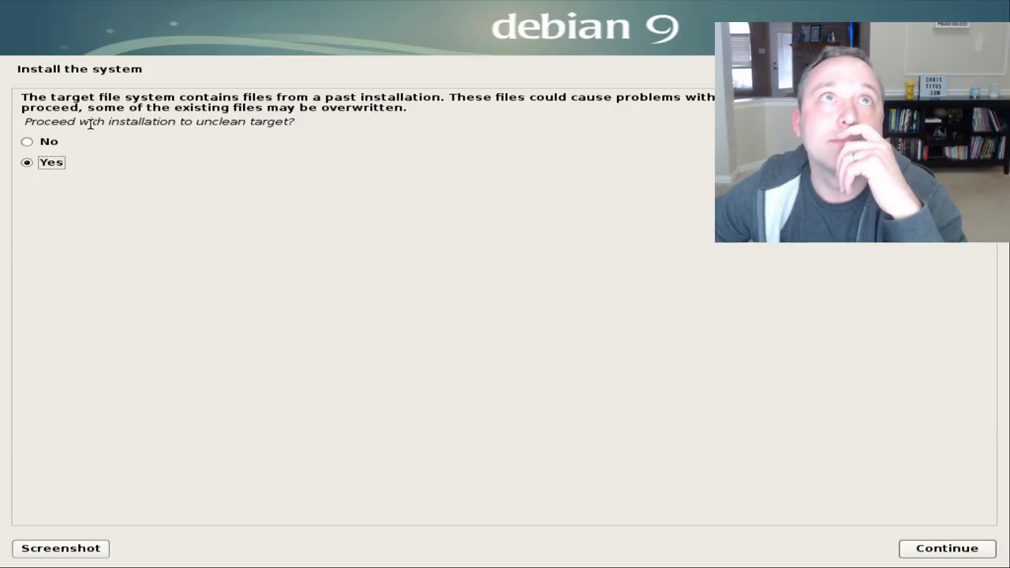
# Answer No to installing onto the unclean target and dismiss both error notices.
pyautogui.click(50, 142)
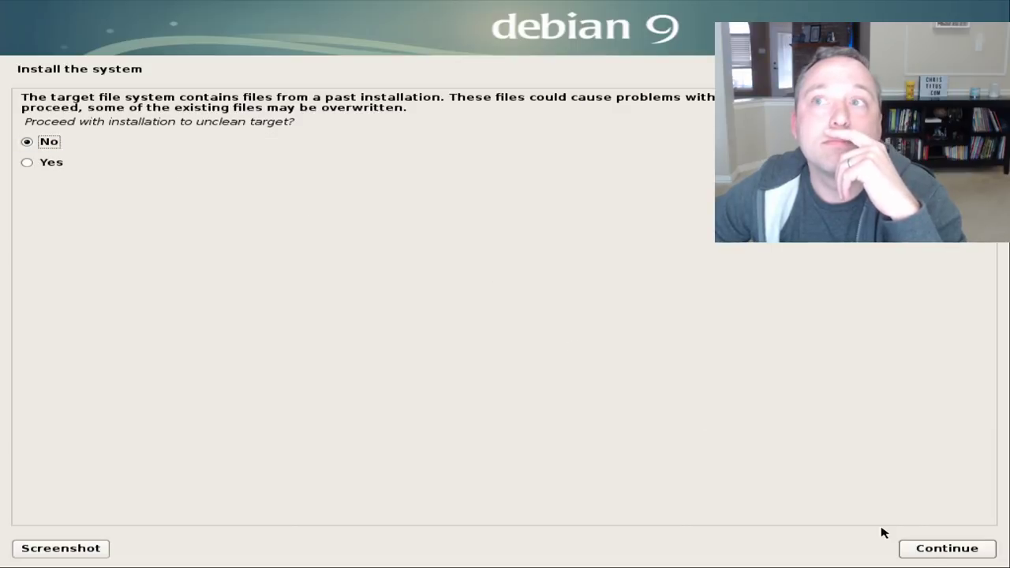
pyautogui.click(941, 551)
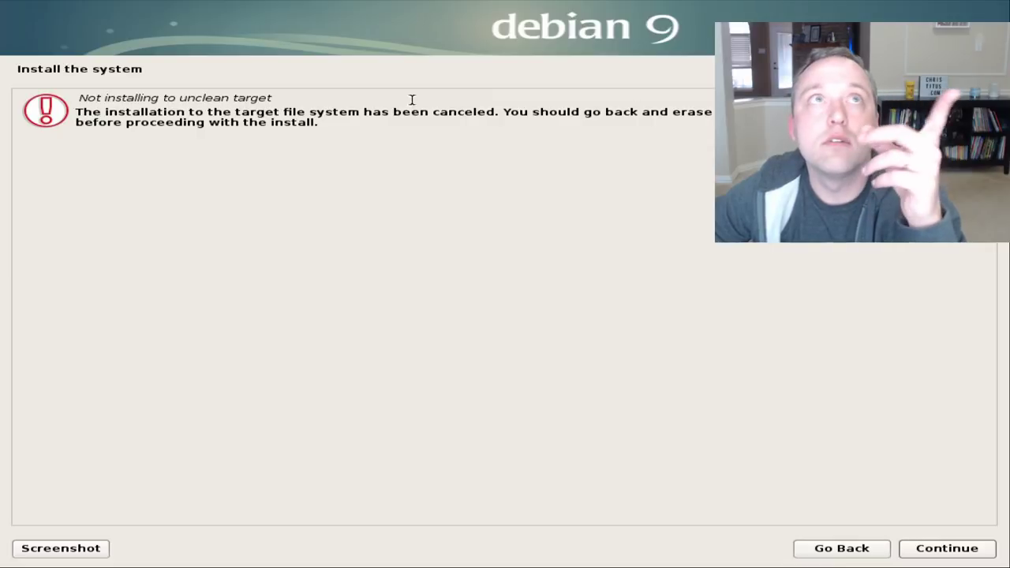
pyautogui.click(924, 550)
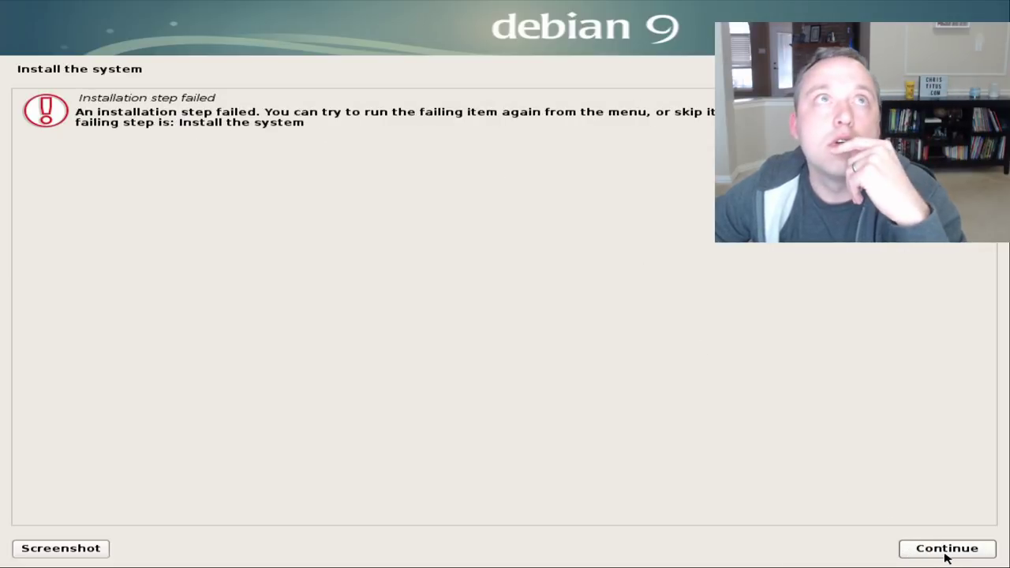
pyautogui.click(954, 554)
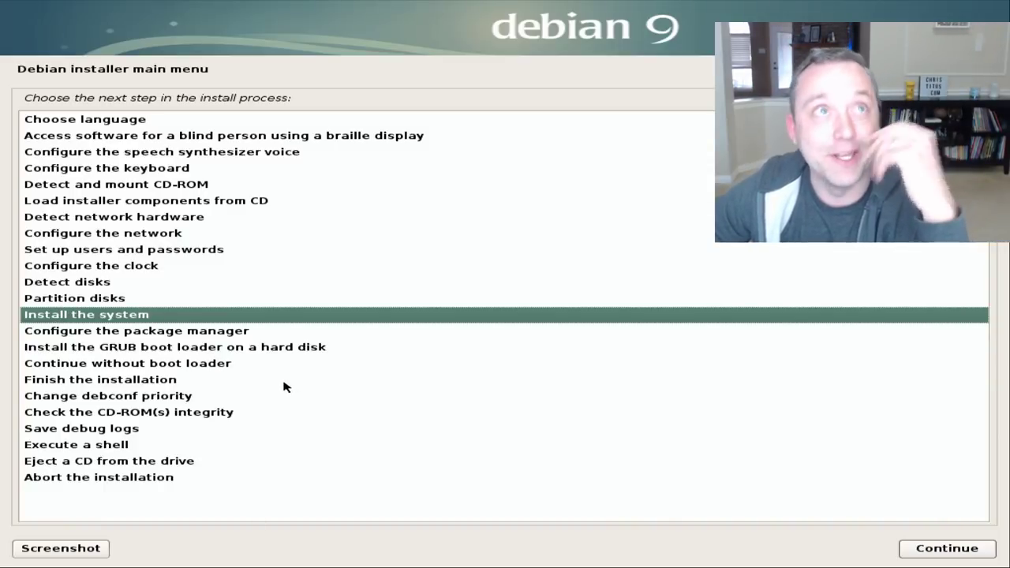
# Start the partitioner, inspect the nvme0n1 ESP partition, and select nvme1n1's /home partition.
pyautogui.click(87, 299)
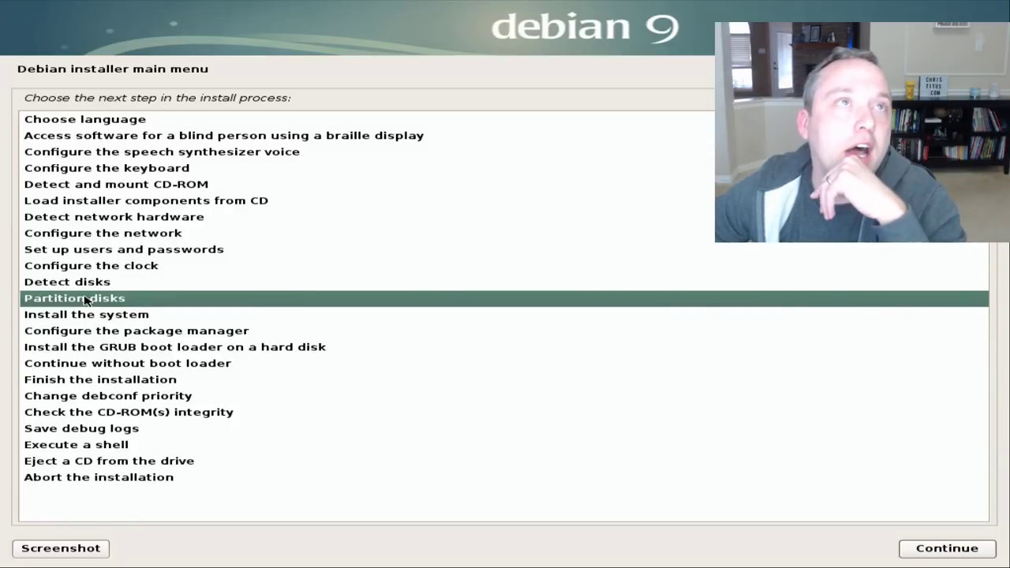
pyautogui.click(978, 552)
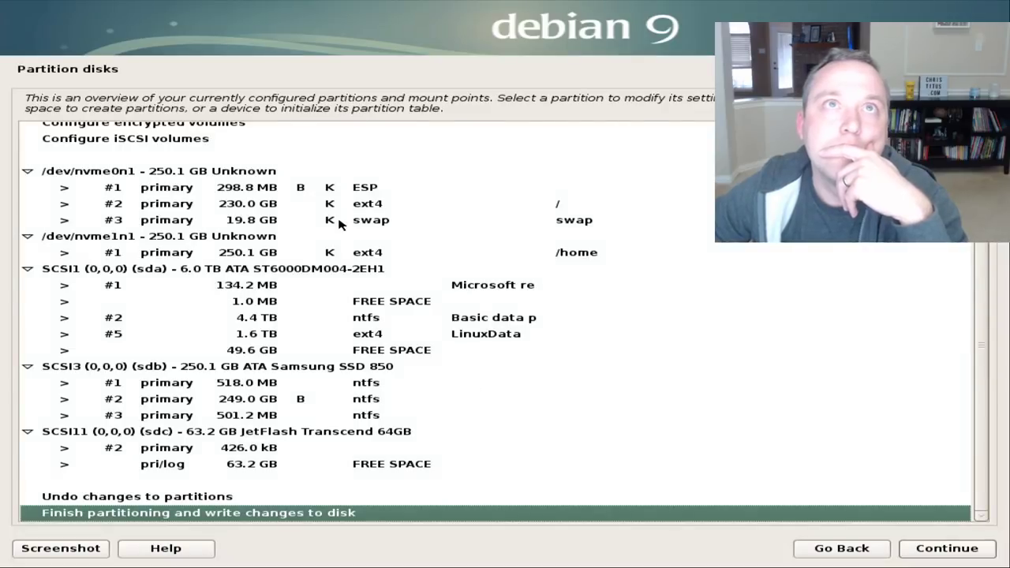
pyautogui.click(338, 221)
pyautogui.click(331, 192)
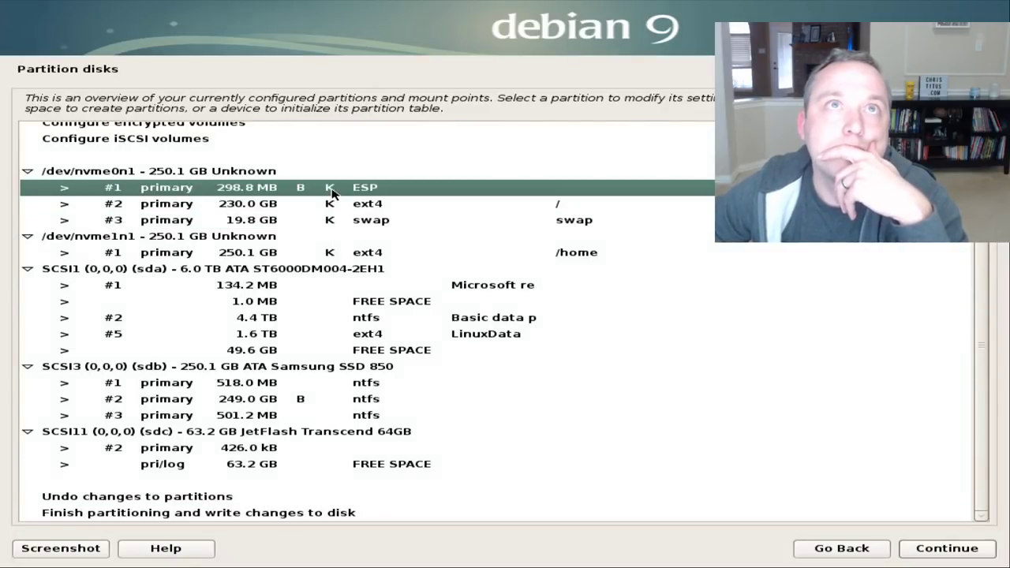
pyautogui.doubleClick(331, 194)
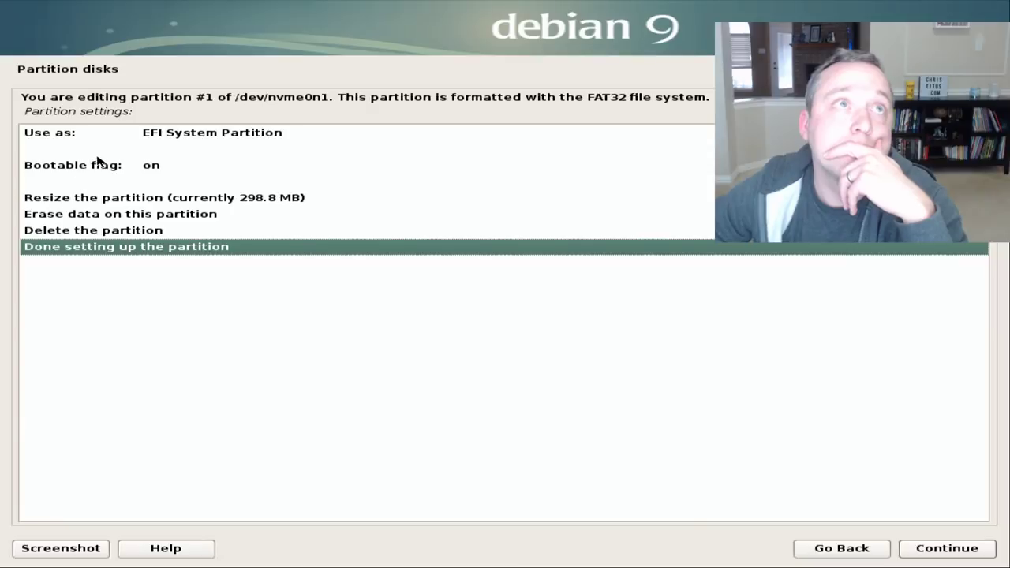
pyautogui.click(91, 218)
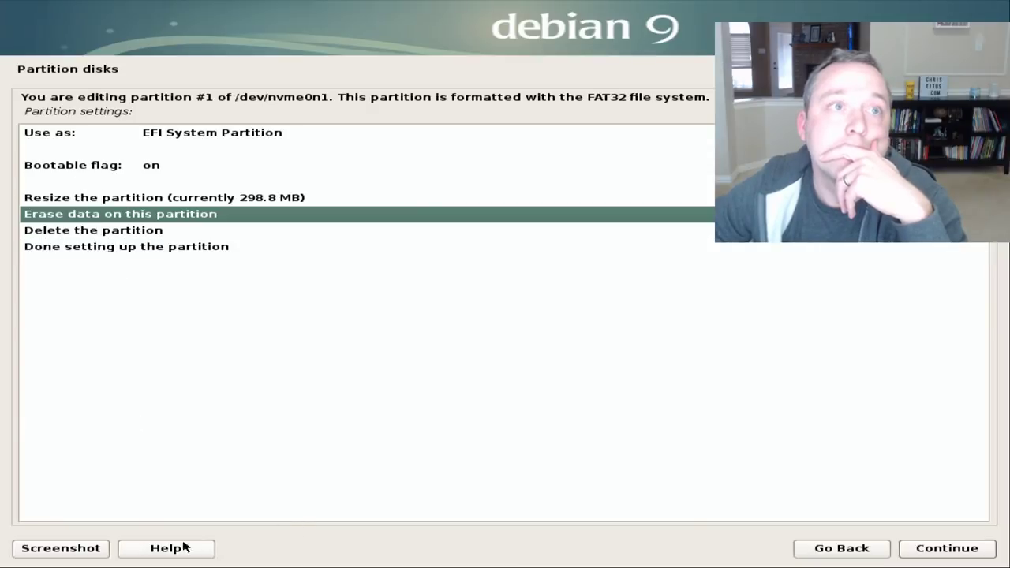
pyautogui.click(836, 552)
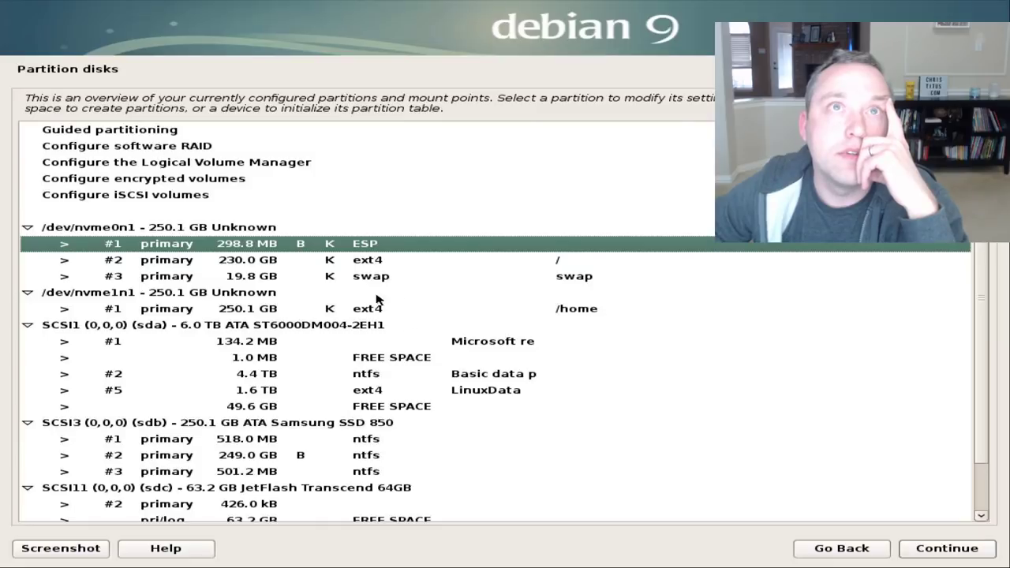
pyautogui.click(399, 281)
pyautogui.click(411, 310)
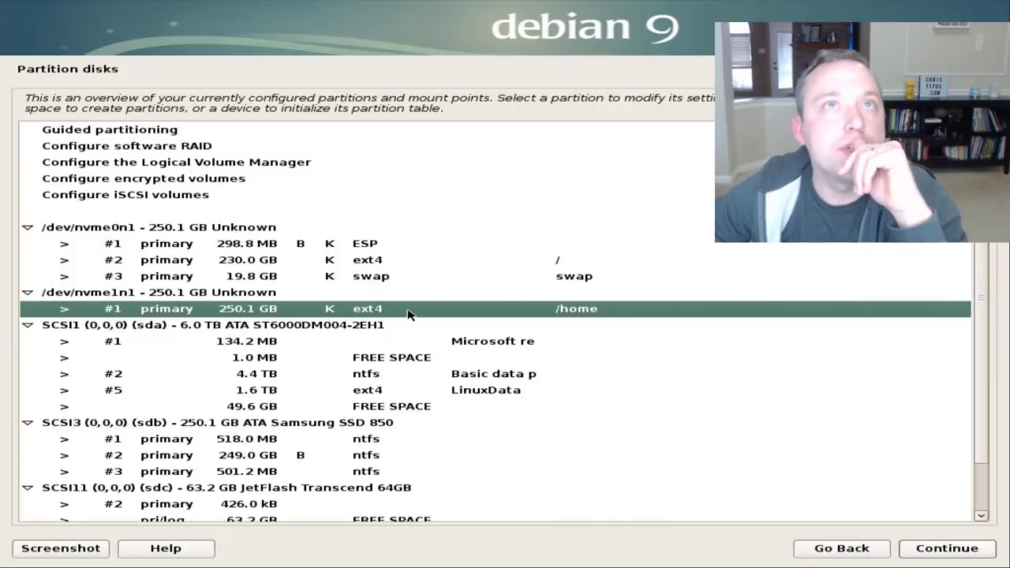
# Set the nvme1n1 partition's mount point to 'Do not mount it'.
pyautogui.doubleClick(408, 313)
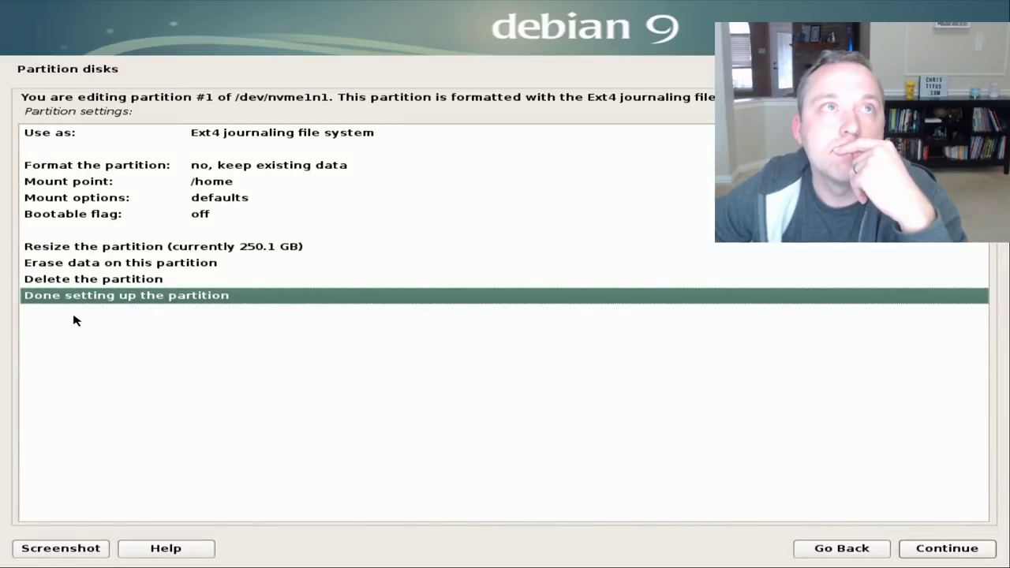
pyautogui.doubleClick(197, 182)
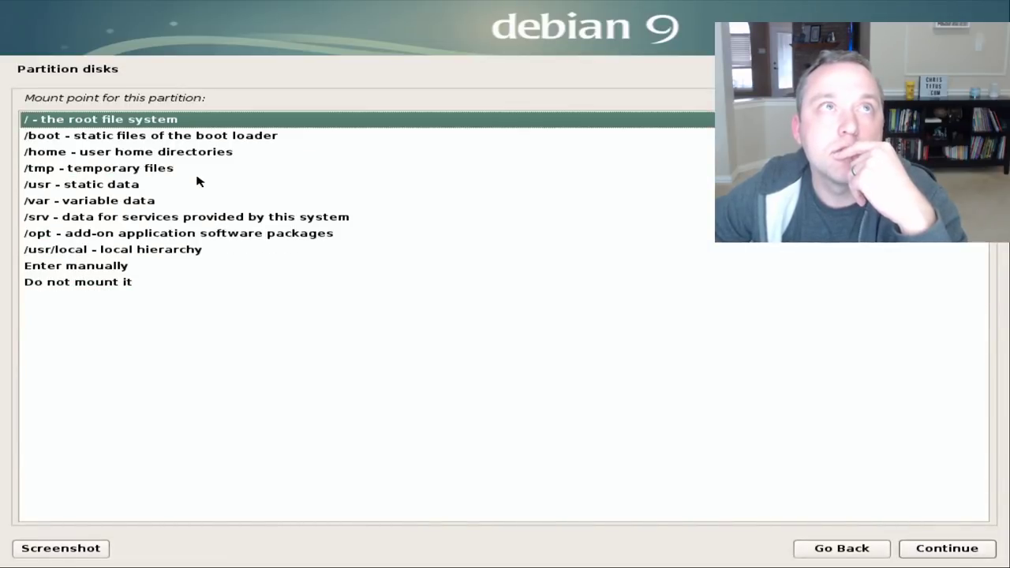
pyautogui.click(89, 284)
pyautogui.click(955, 546)
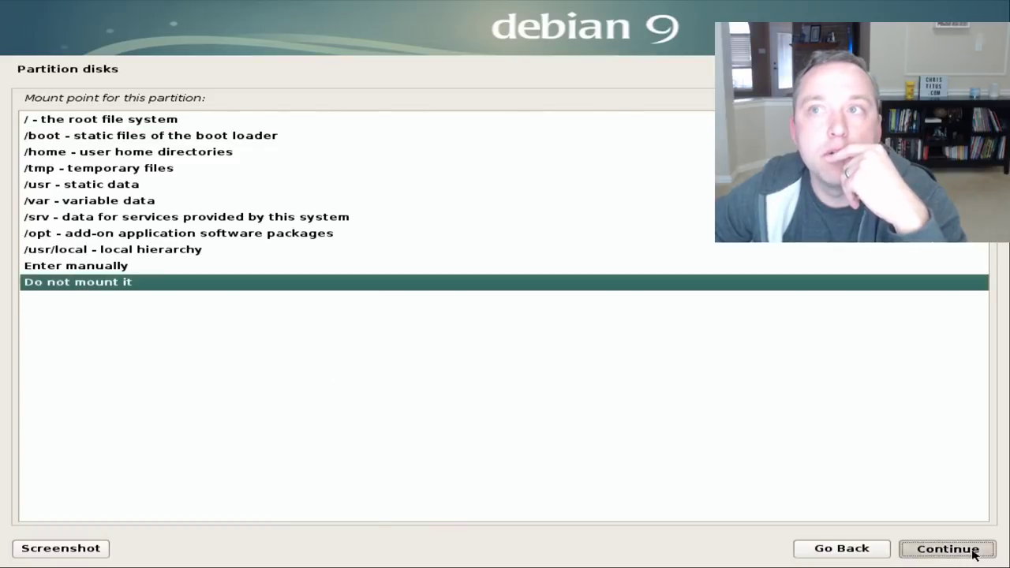
pyautogui.click(953, 555)
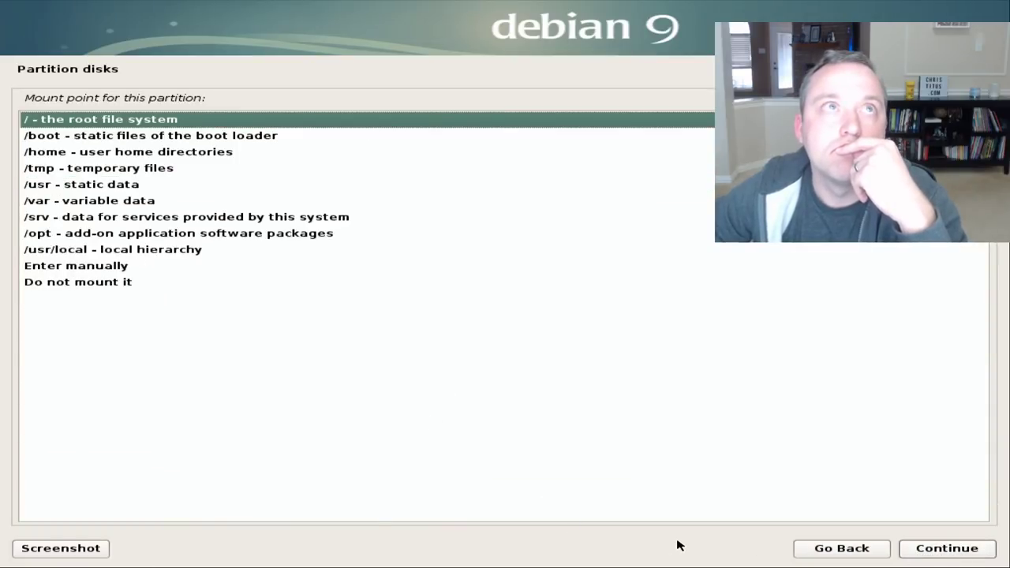
pyautogui.click(818, 546)
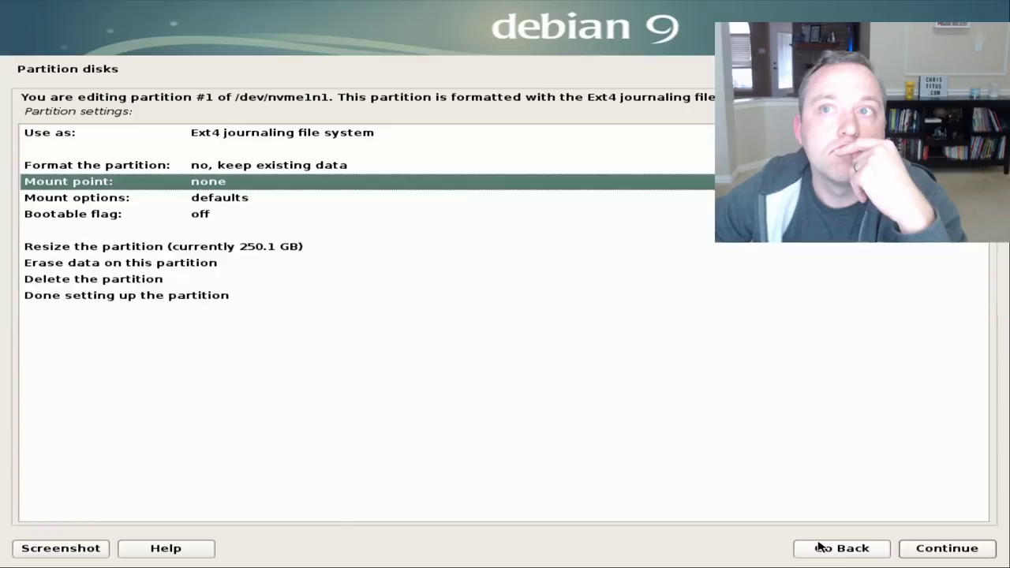
pyautogui.click(63, 298)
pyautogui.click(806, 556)
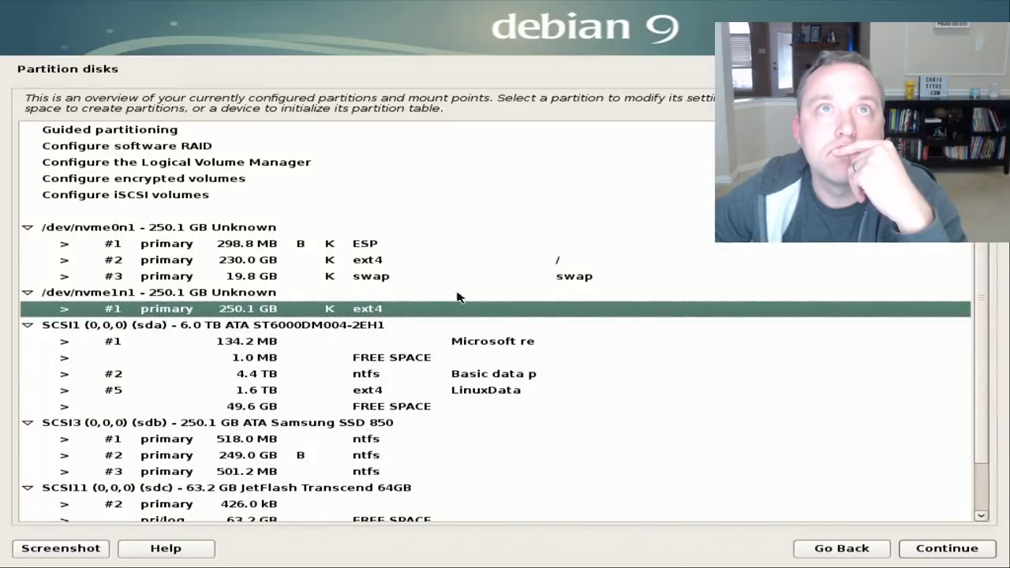
pyautogui.click(363, 291)
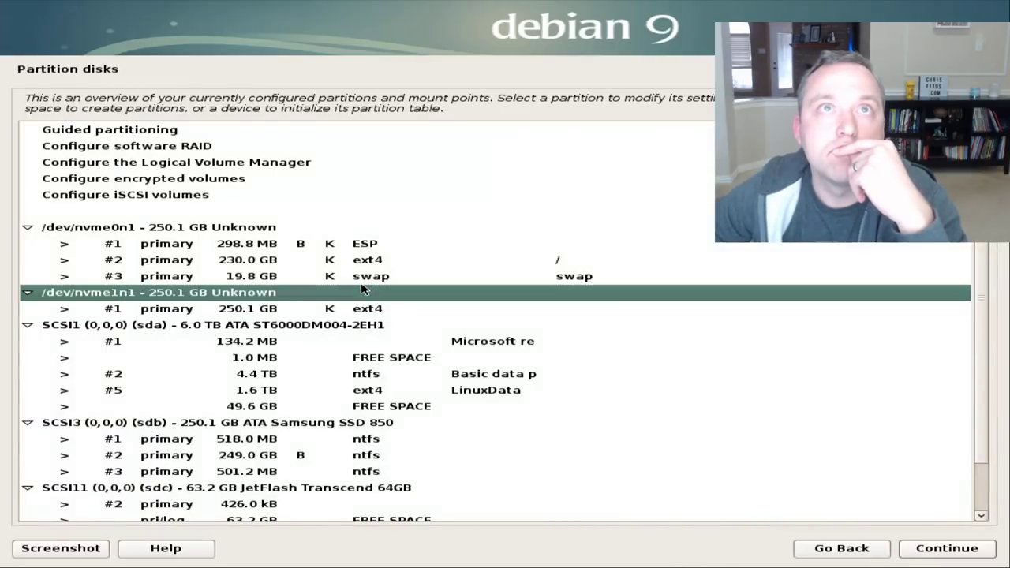
# Resize the nvme0n1 root partition from 230 GB to 200 GB.
pyautogui.doubleClick(289, 267)
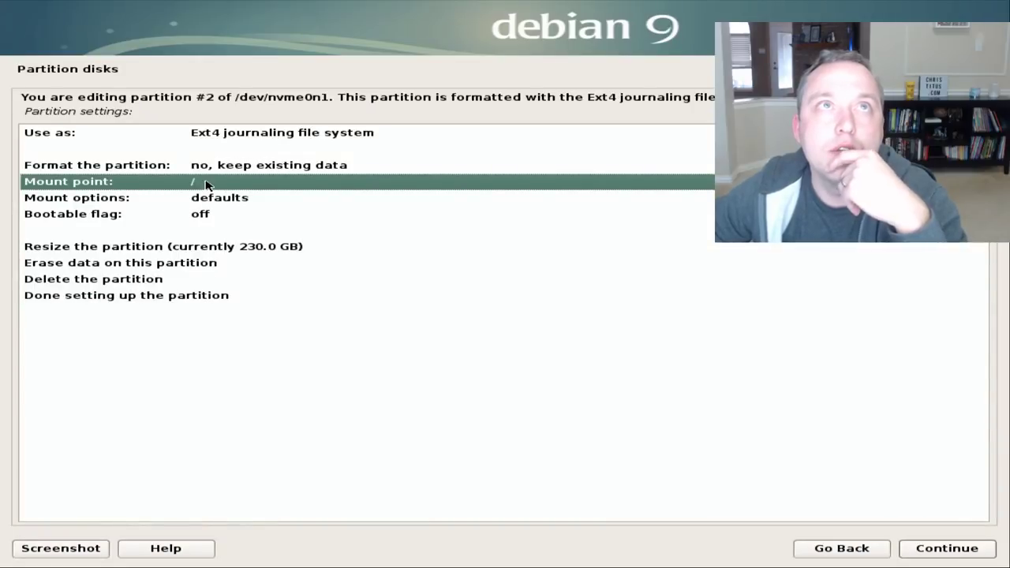
pyautogui.doubleClick(175, 251)
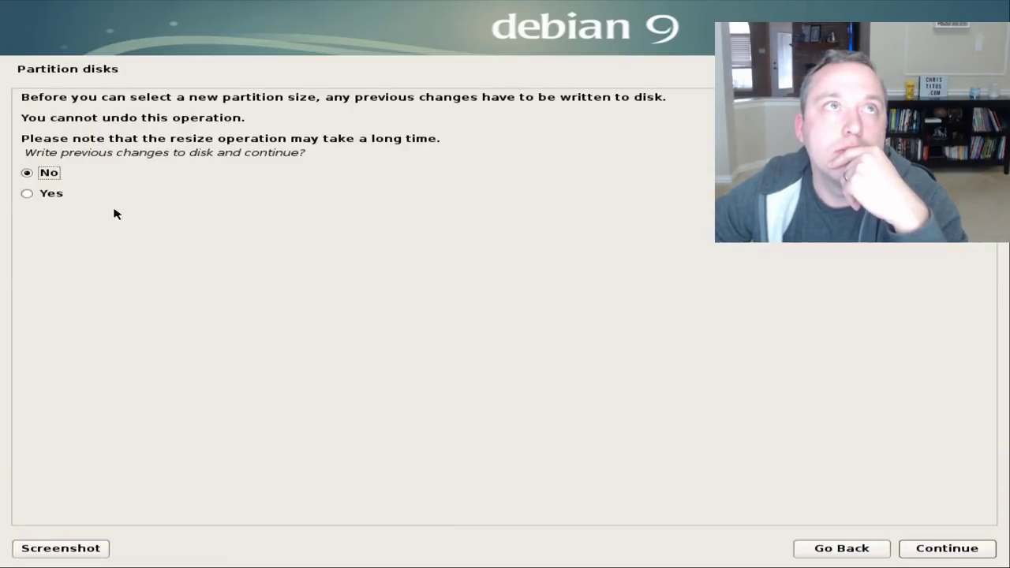
pyautogui.click(61, 197)
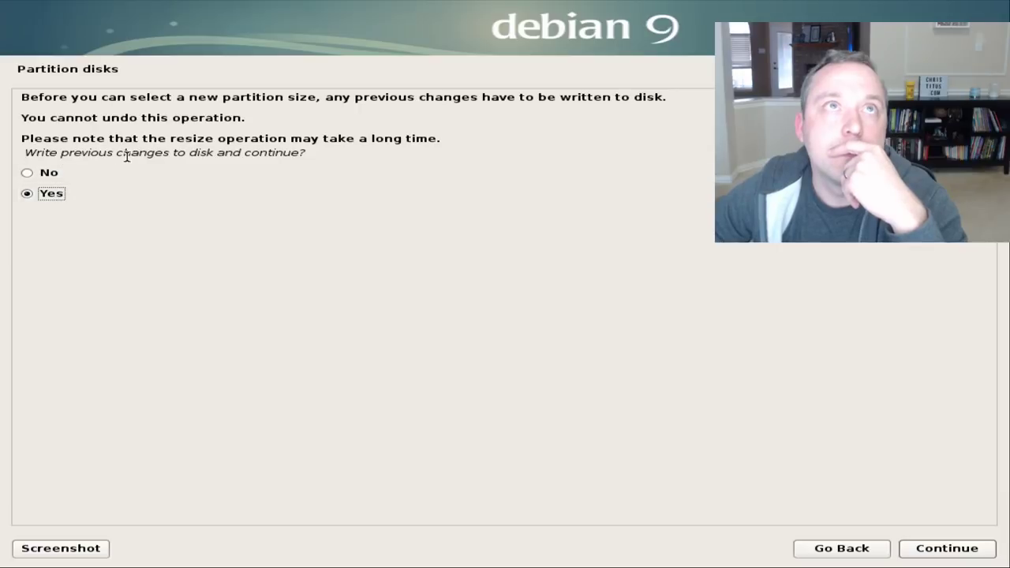
pyautogui.click(937, 544)
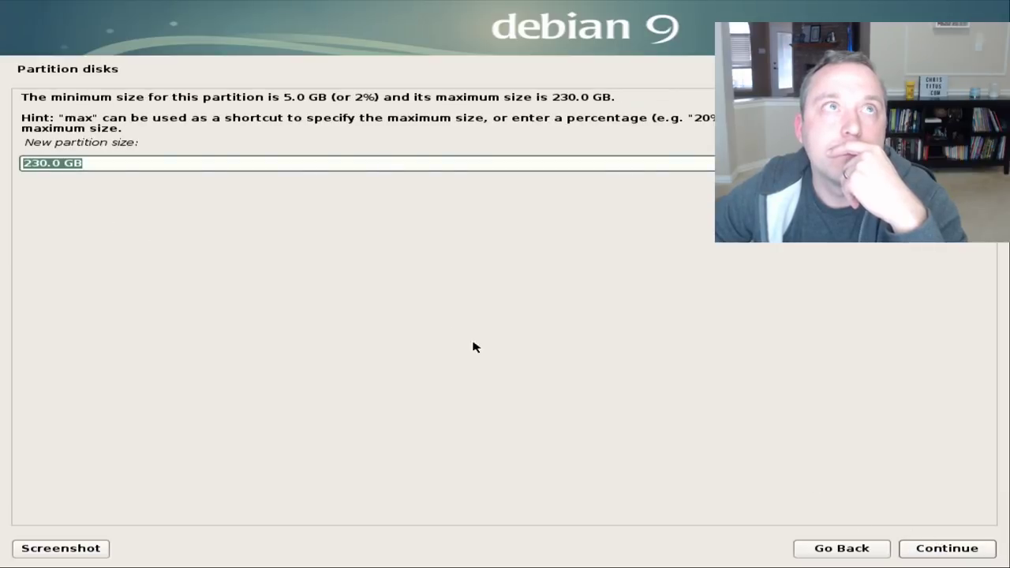
pyautogui.click(49, 162)
pyautogui.doubleClick(57, 161)
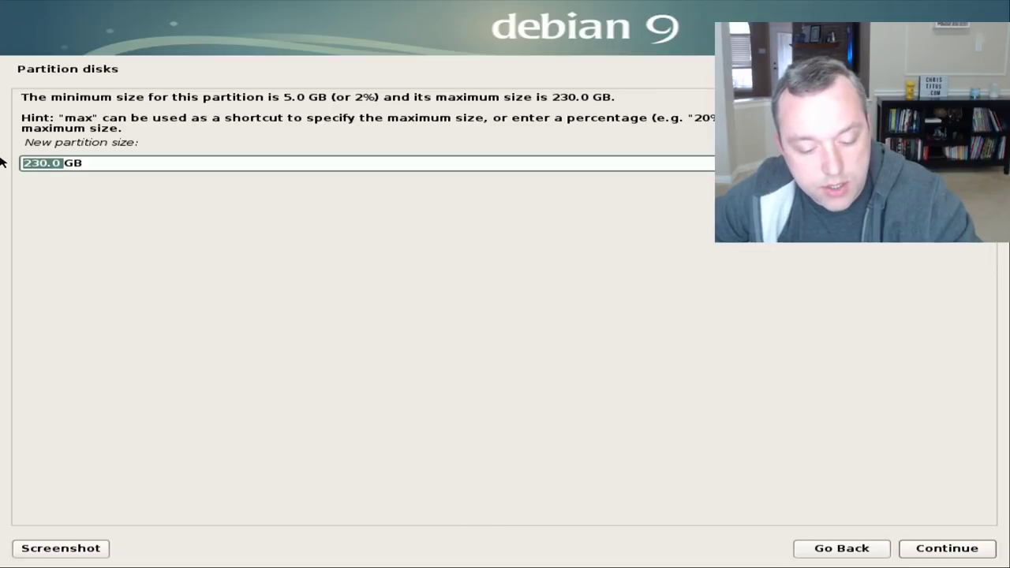
pyautogui.write('2000')
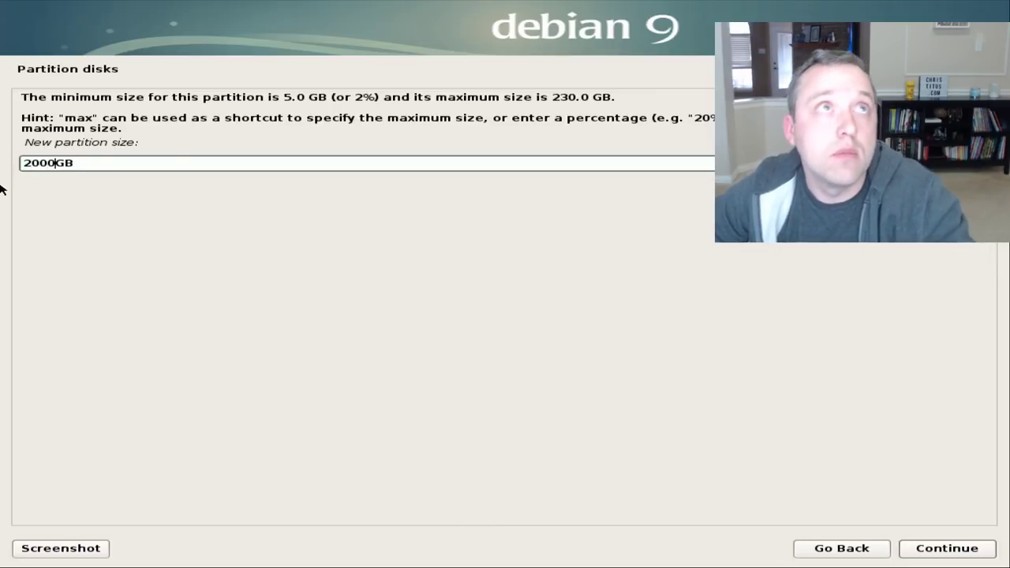
pyautogui.press('BackSpace')
pyautogui.click(976, 552)
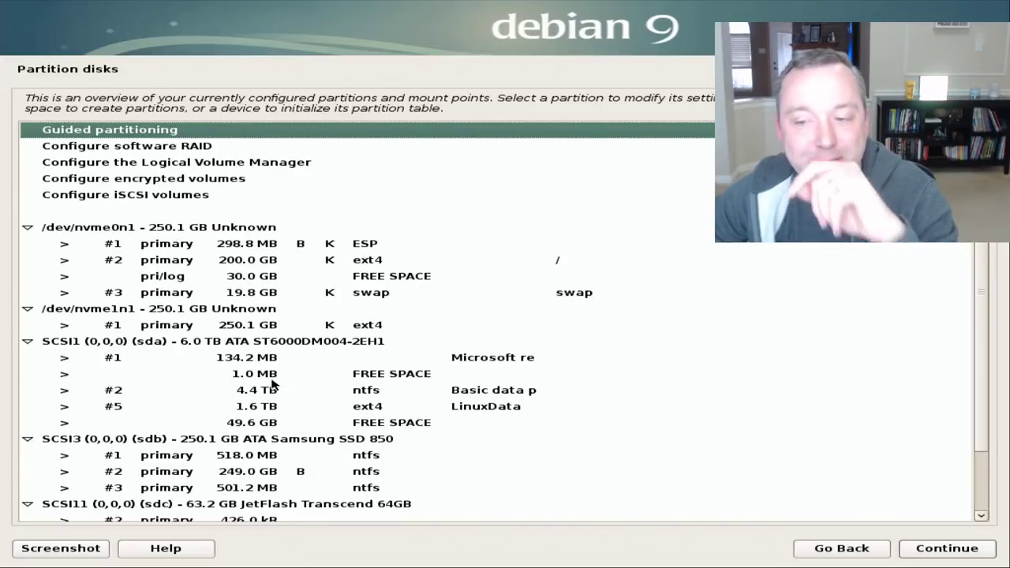
# Create a 30.0 GB primary ext4 partition for /home in nvme0n1's free space.
pyautogui.click(220, 277)
pyautogui.doubleClick(217, 278)
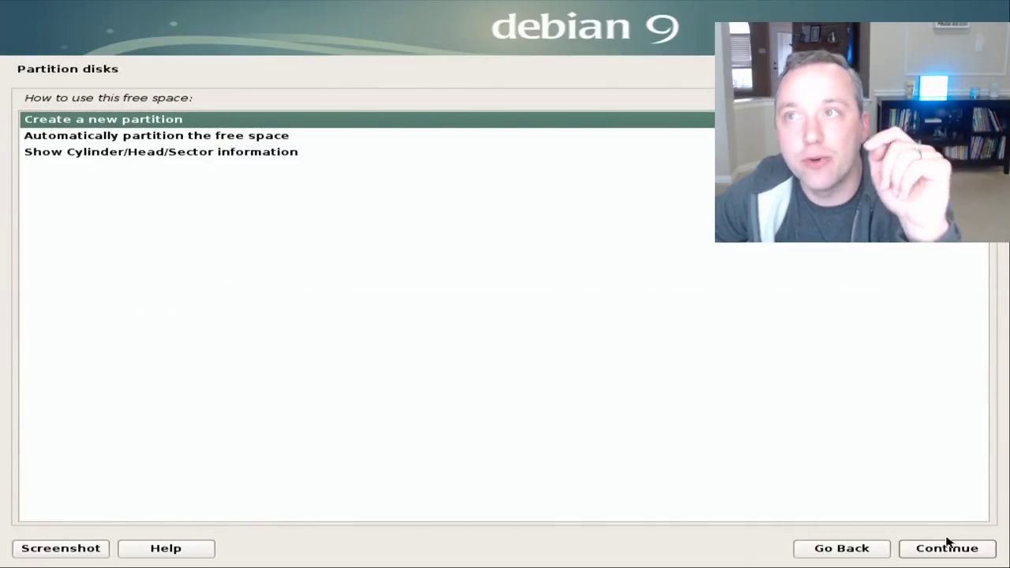
pyautogui.click(967, 548)
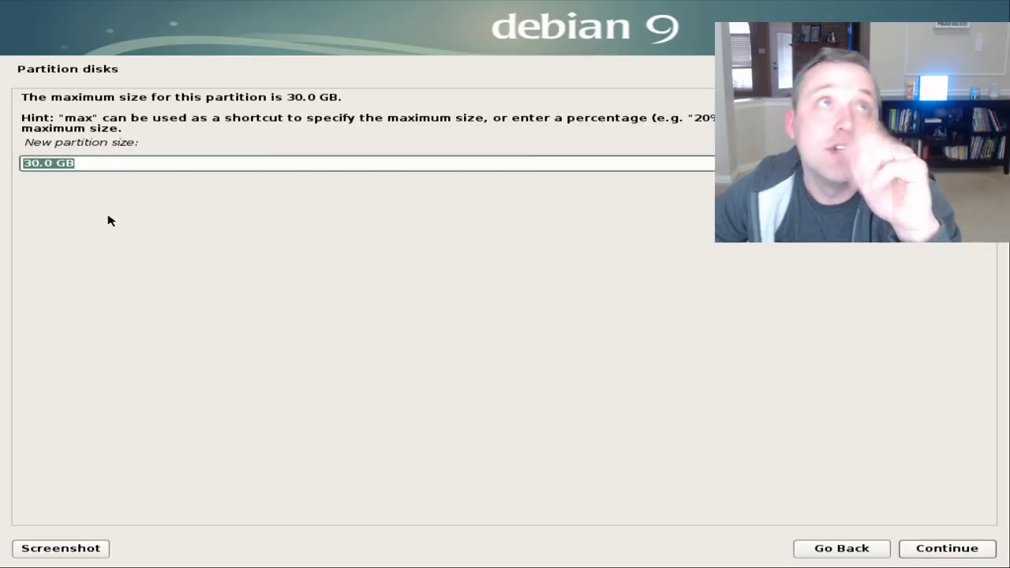
pyautogui.click(976, 554)
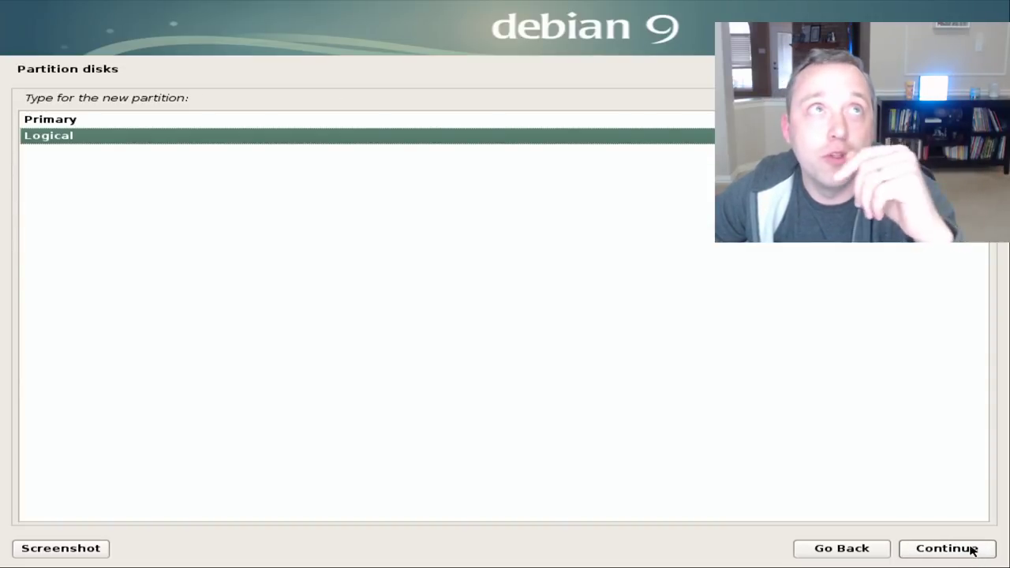
pyautogui.click(82, 119)
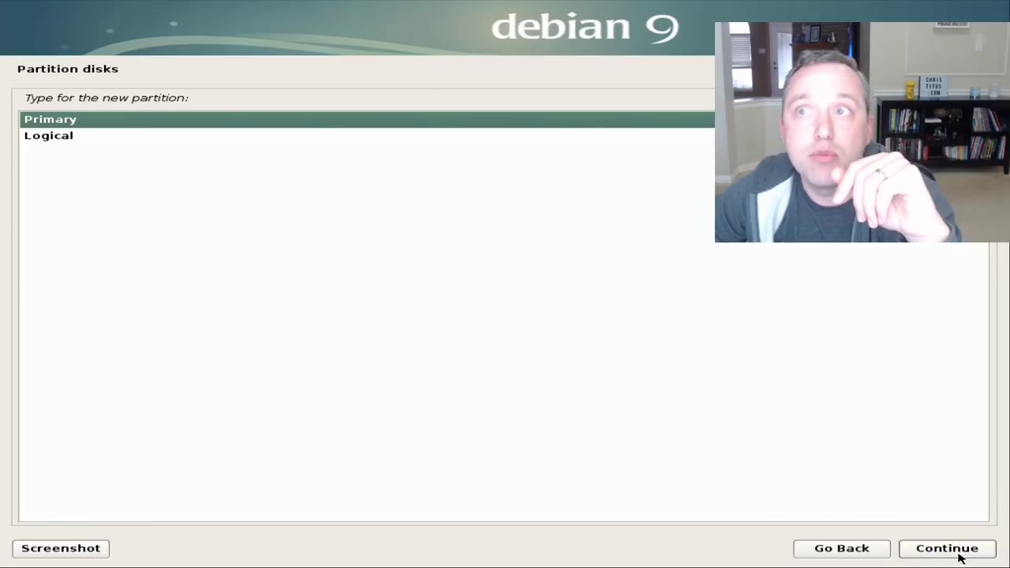
pyautogui.click(959, 554)
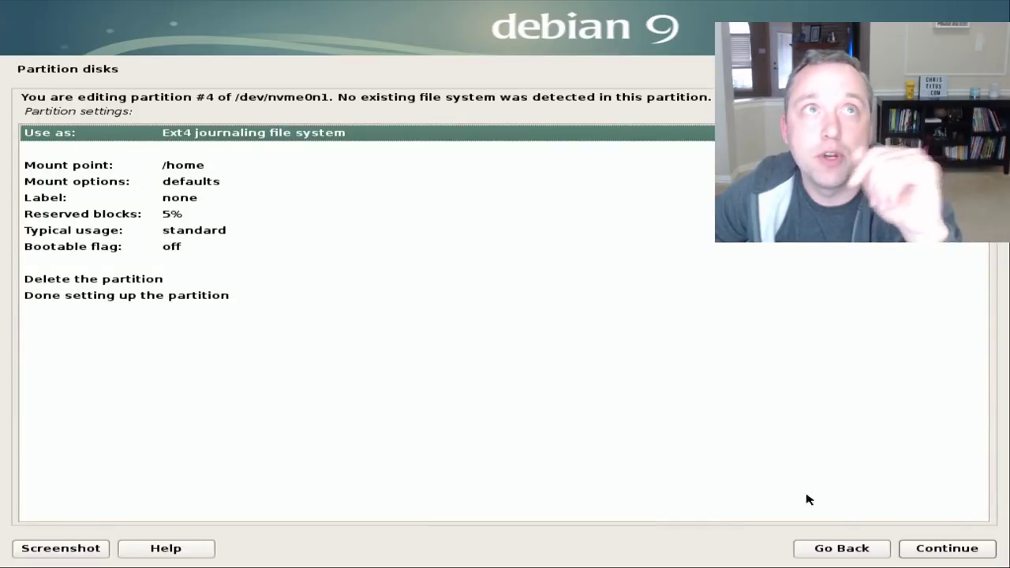
pyautogui.click(196, 297)
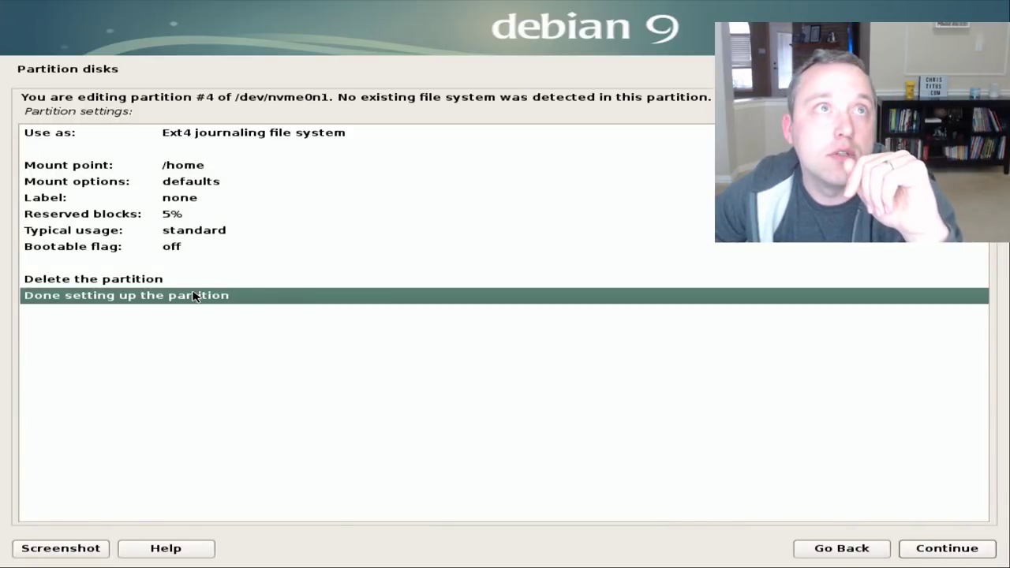
pyautogui.click(935, 557)
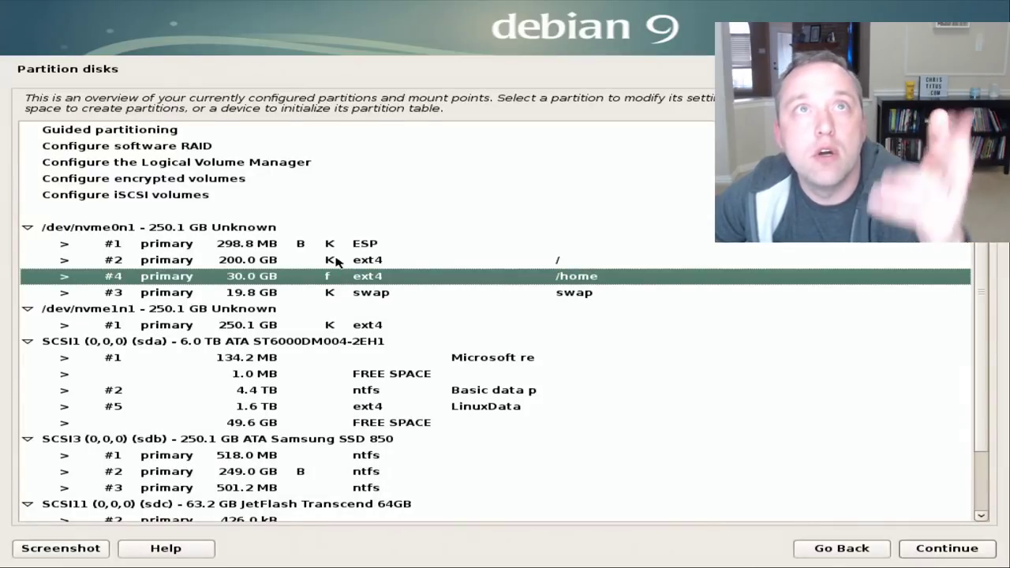
# Review the 19.8 GB swap partition's settings and leave them unchanged.
pyautogui.click(326, 328)
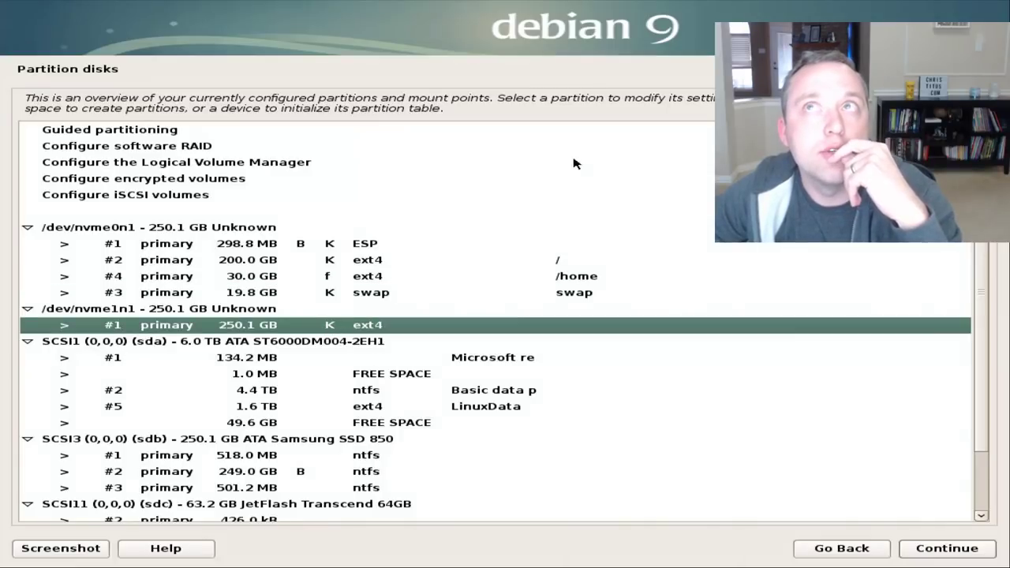
pyautogui.click(383, 296)
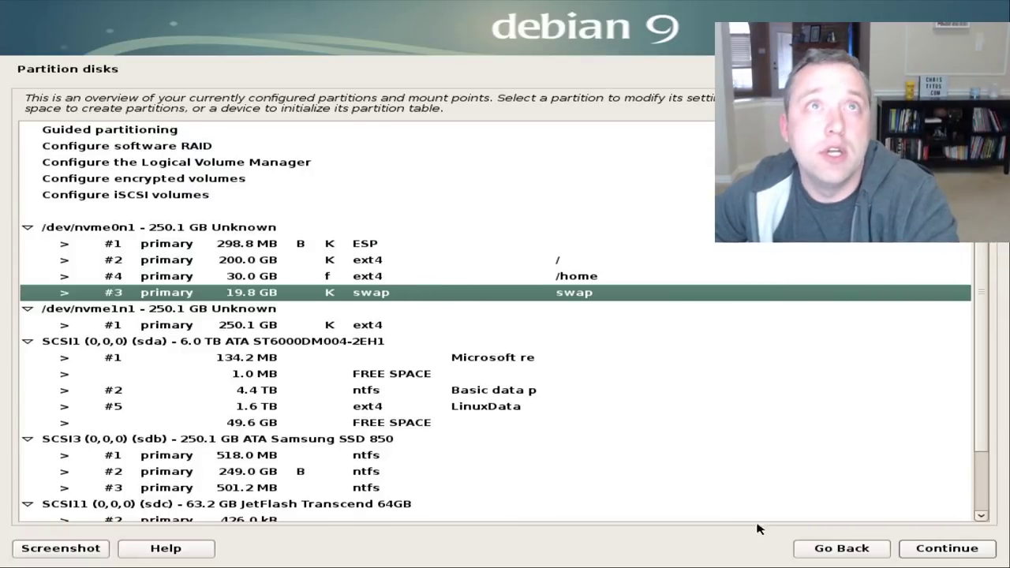
pyautogui.click(936, 551)
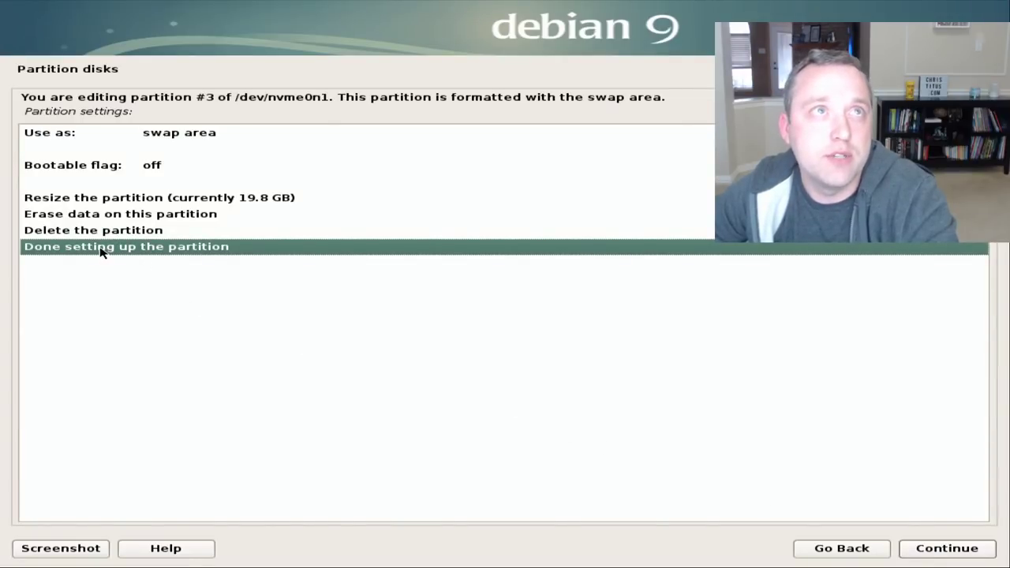
pyautogui.click(945, 547)
pyautogui.click(209, 512)
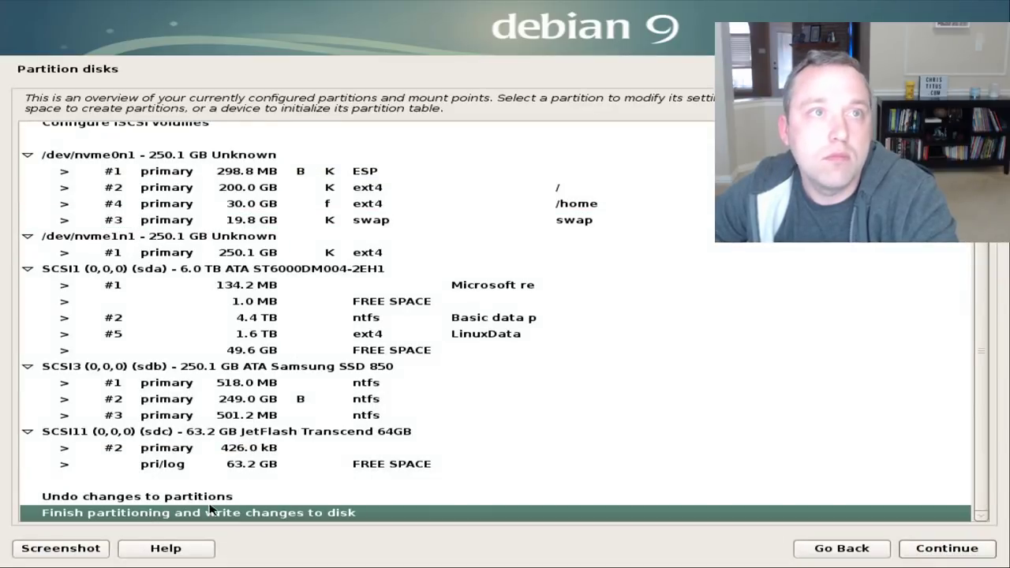
# Write the partition changes to disk, accepting nvme1n1 without a mount point.
pyautogui.click(982, 552)
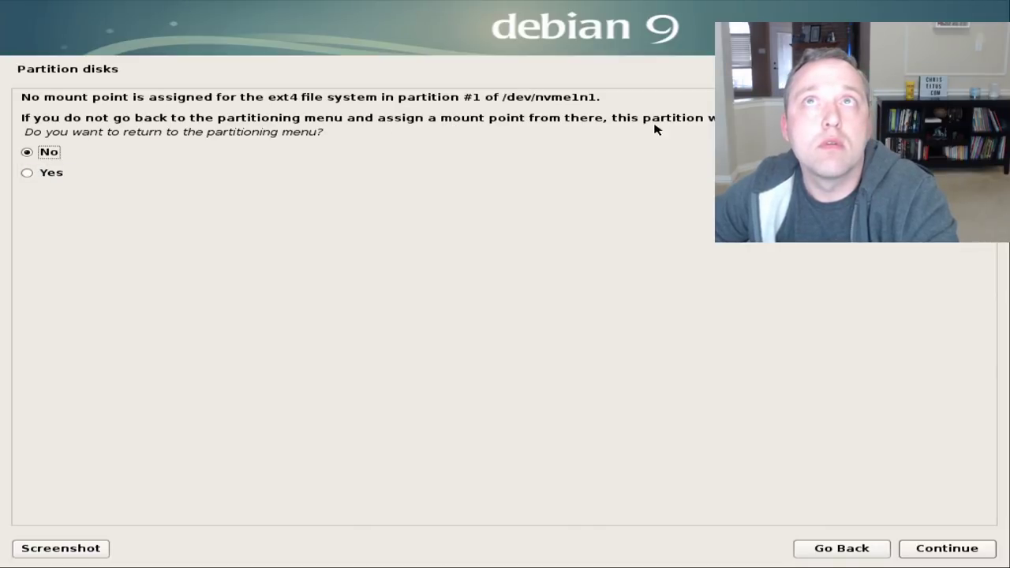
pyautogui.click(52, 173)
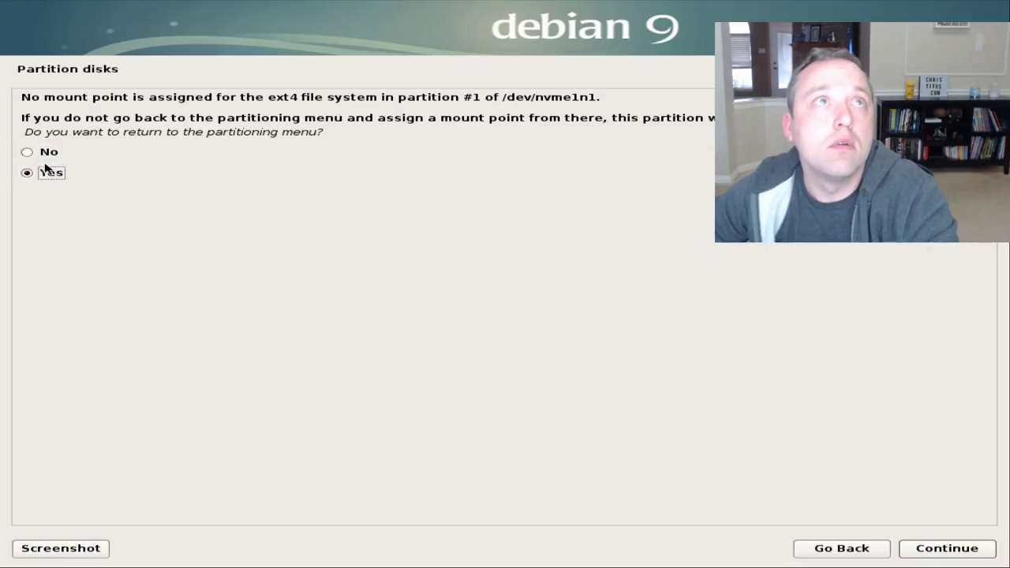
pyautogui.click(47, 153)
pyautogui.click(925, 548)
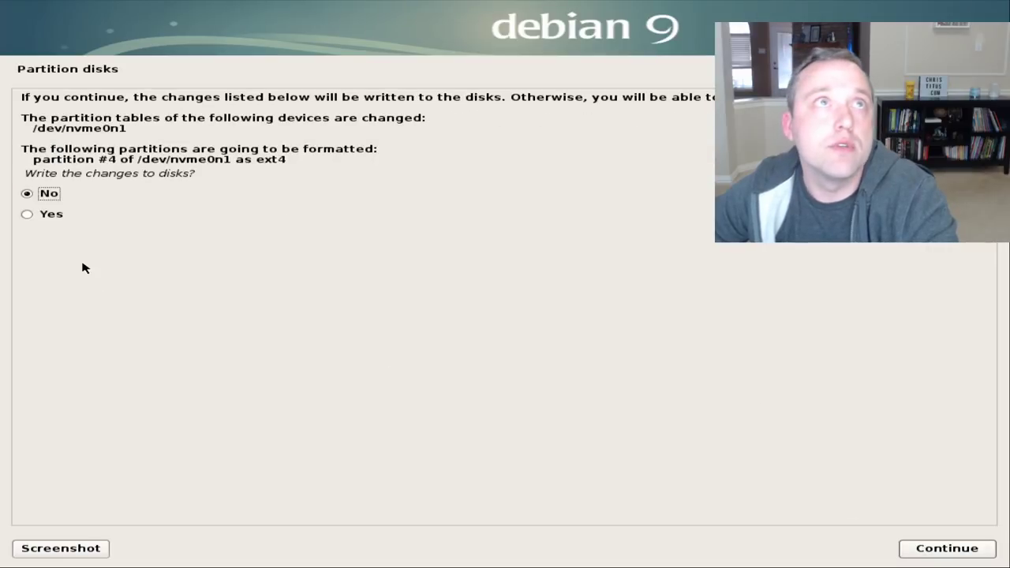
pyautogui.click(57, 218)
pyautogui.click(958, 552)
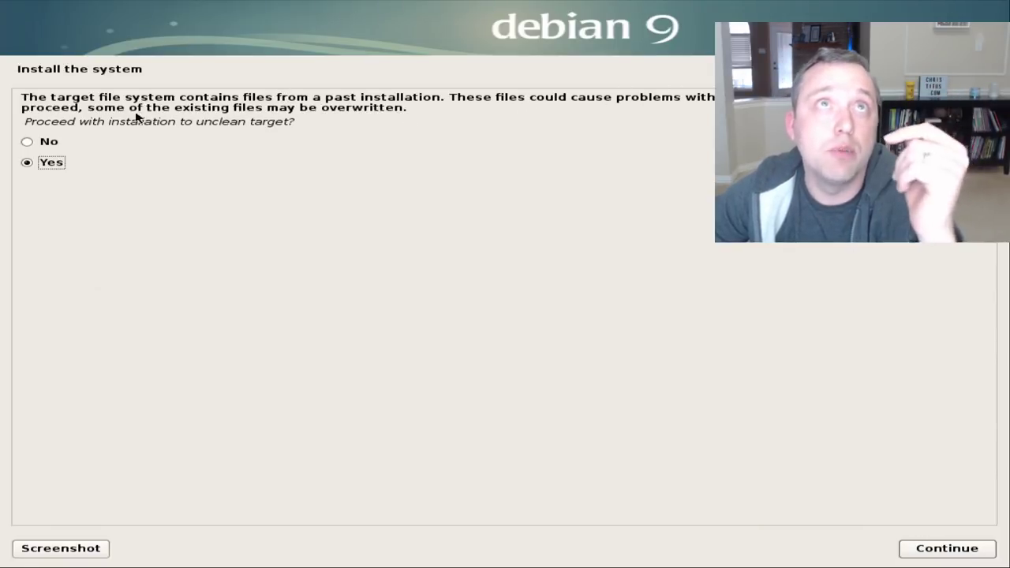
# Decline installing onto the unclean target and dismiss the notices to reach the main menu.
pyautogui.click(41, 142)
pyautogui.click(927, 553)
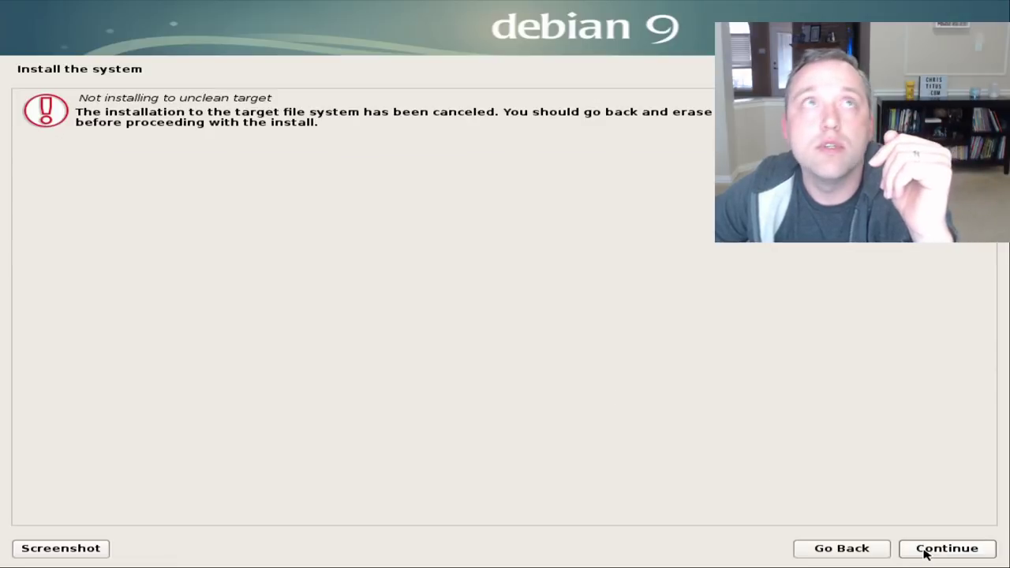
pyautogui.click(932, 554)
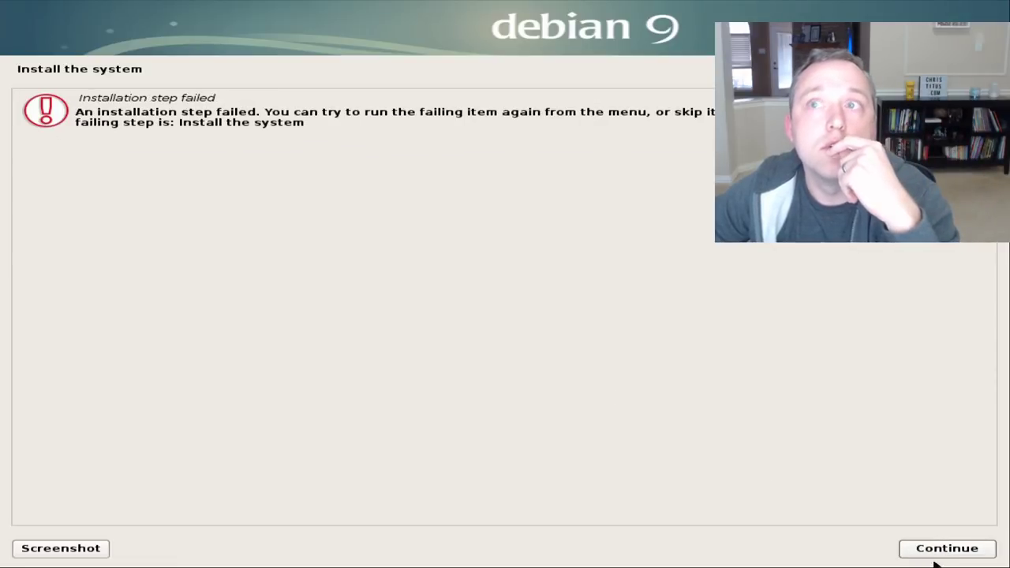
pyautogui.click(940, 548)
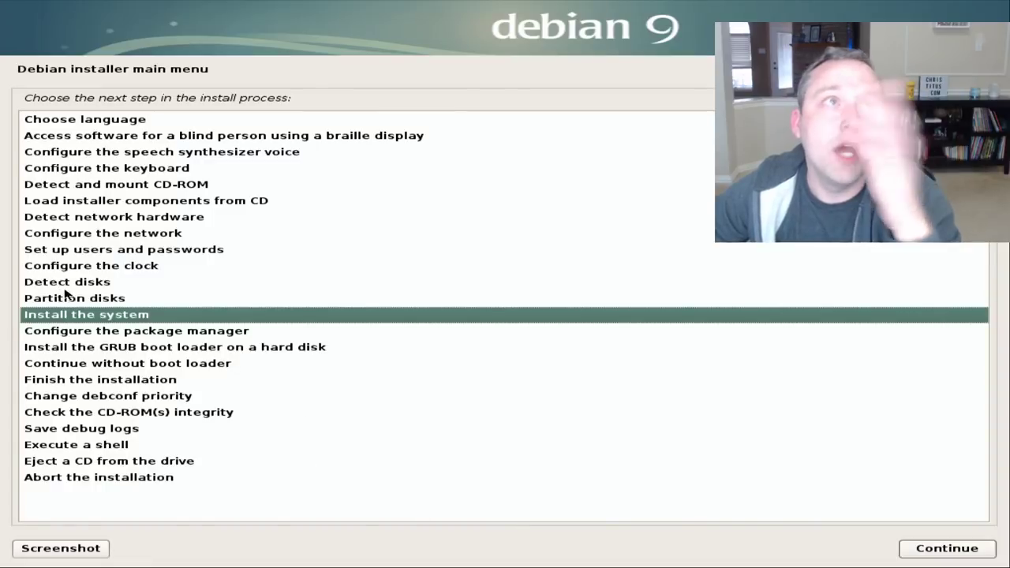
# Reopen Partition disks and erase all data on the 298.8 MB ESP partition nvme0n1p1.
pyautogui.click(63, 297)
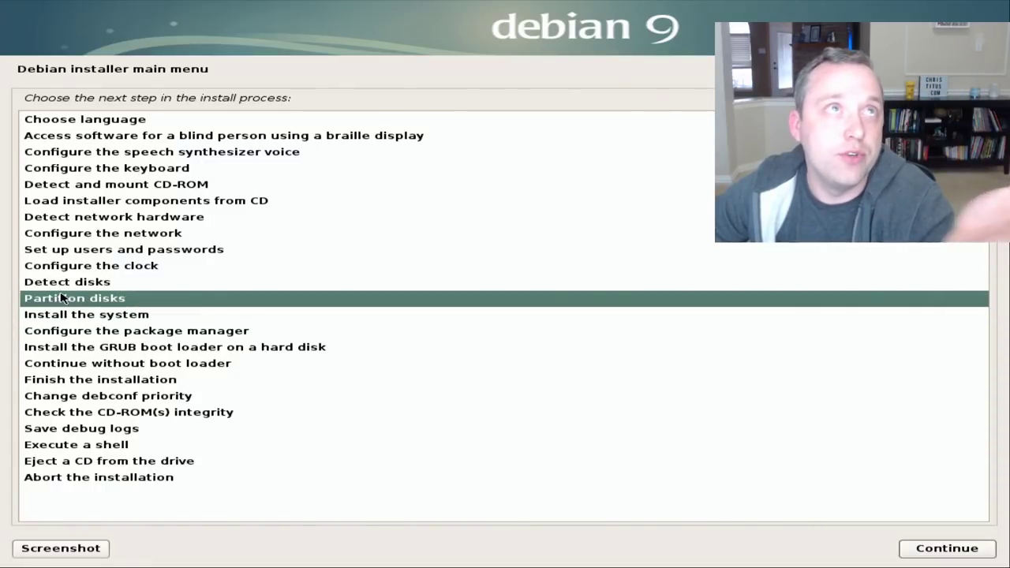
pyautogui.doubleClick(63, 298)
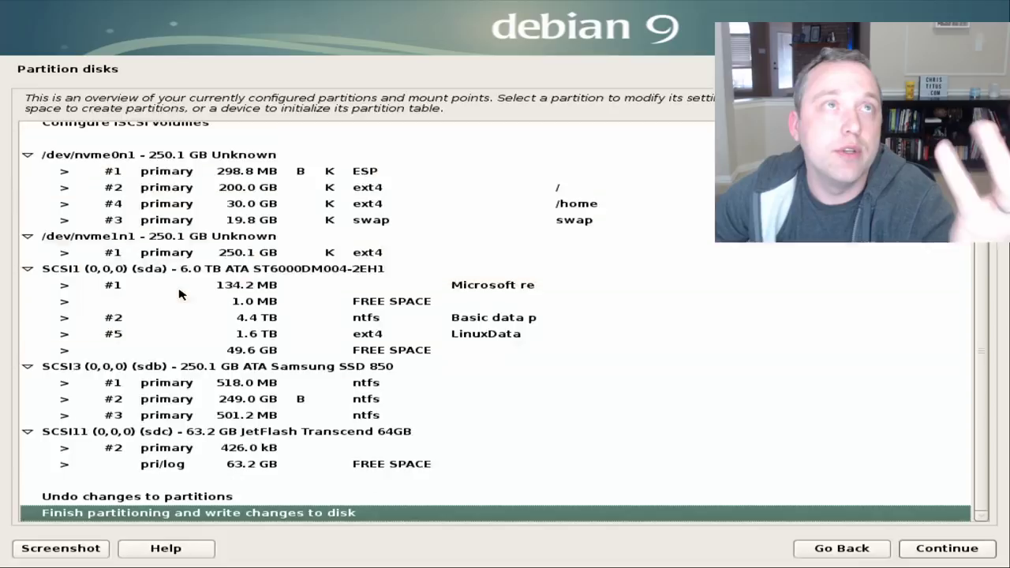
pyautogui.click(221, 187)
pyautogui.click(229, 171)
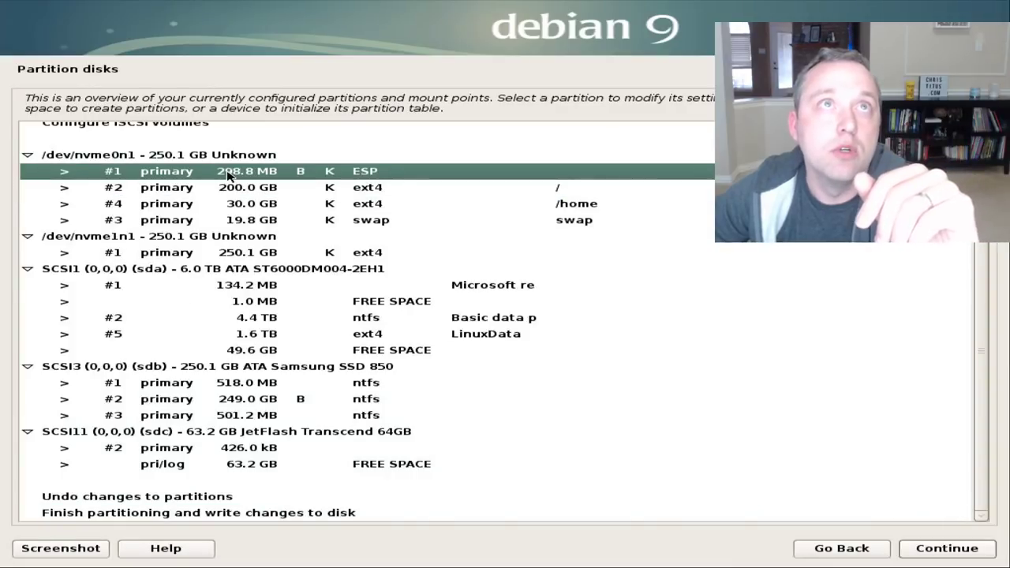
pyautogui.click(972, 553)
pyautogui.click(102, 221)
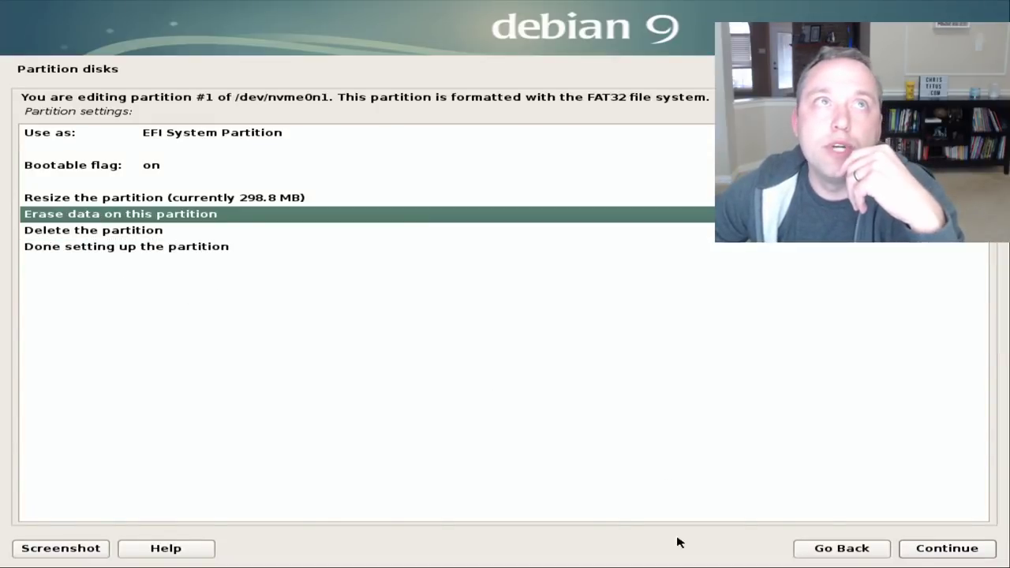
pyautogui.click(927, 550)
pyautogui.click(47, 163)
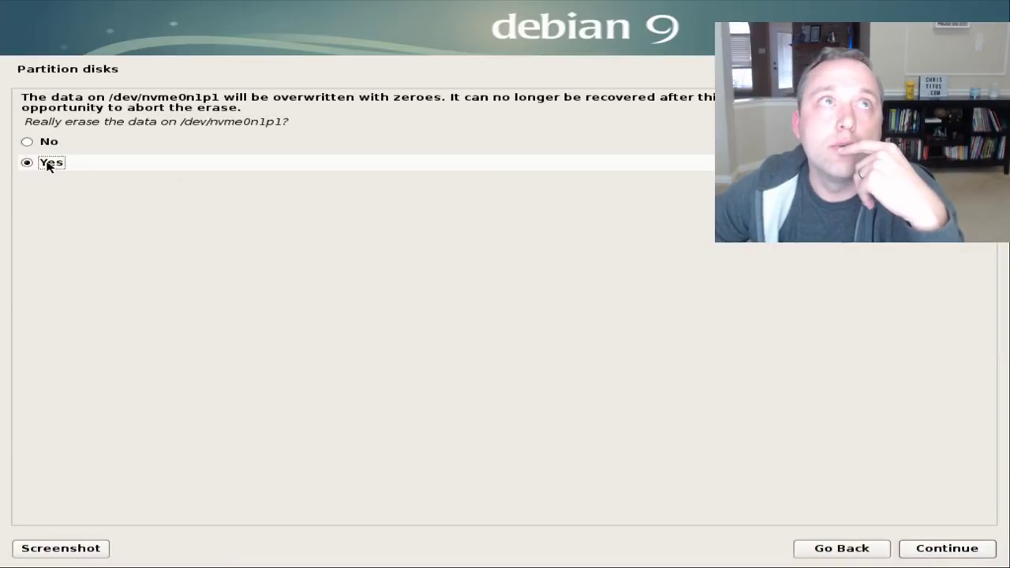
pyautogui.click(924, 550)
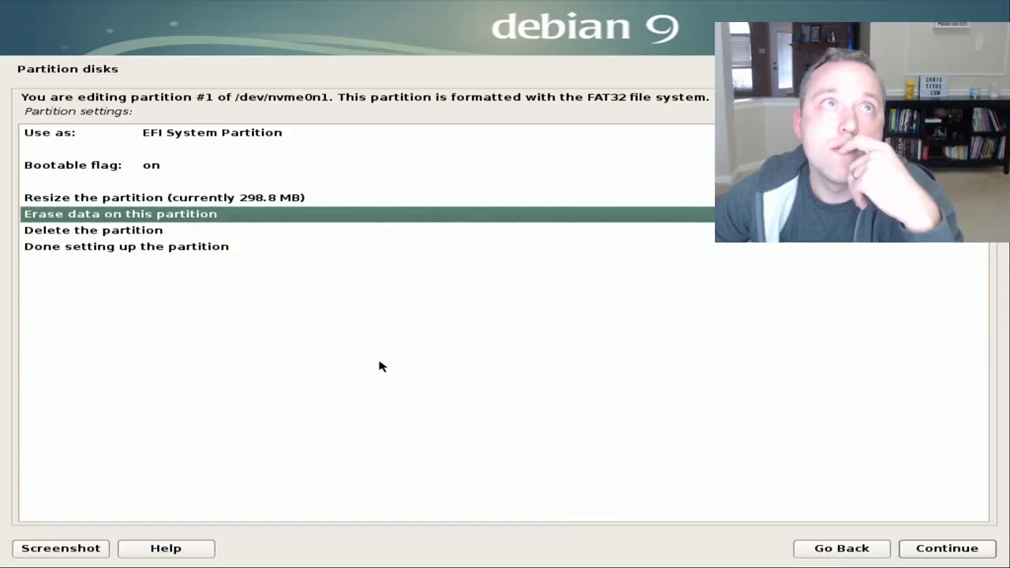
pyautogui.click(179, 246)
pyautogui.click(907, 544)
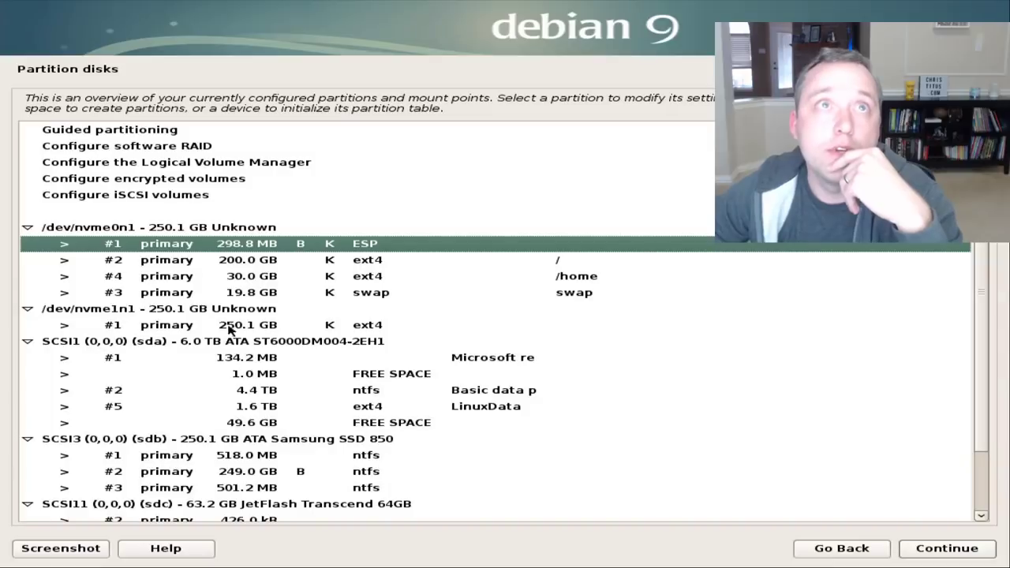
# Choose to erase the 200.0 GB root partition nvme0n1p2 and confirm Yes.
pyautogui.click(255, 265)
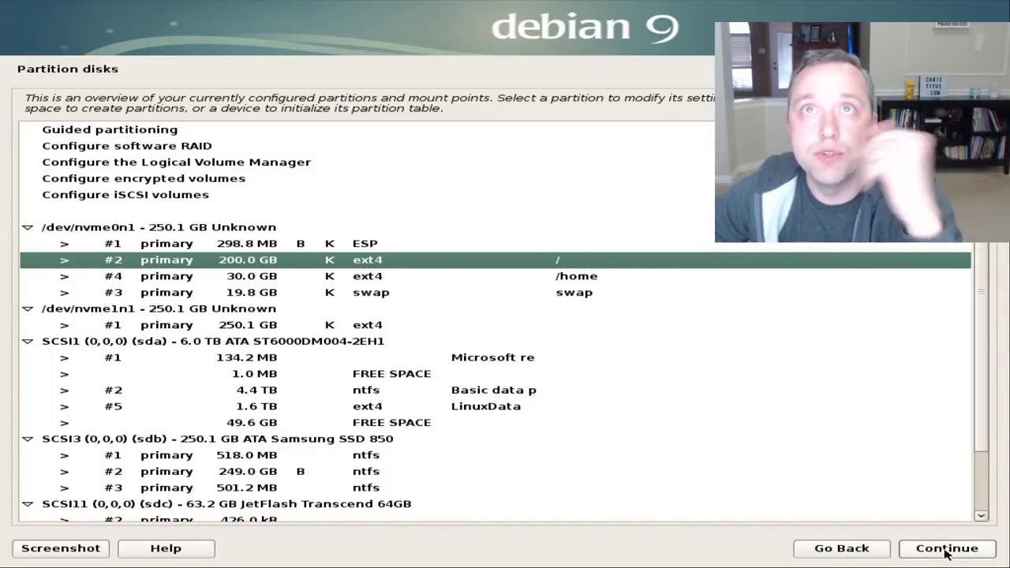
pyautogui.doubleClick(359, 263)
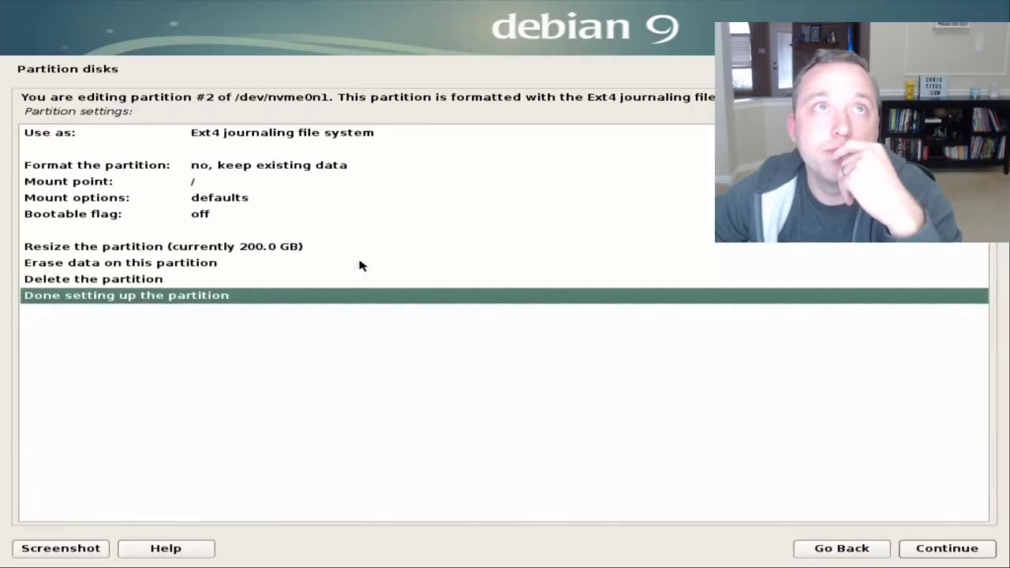
pyautogui.click(71, 266)
pyautogui.click(963, 547)
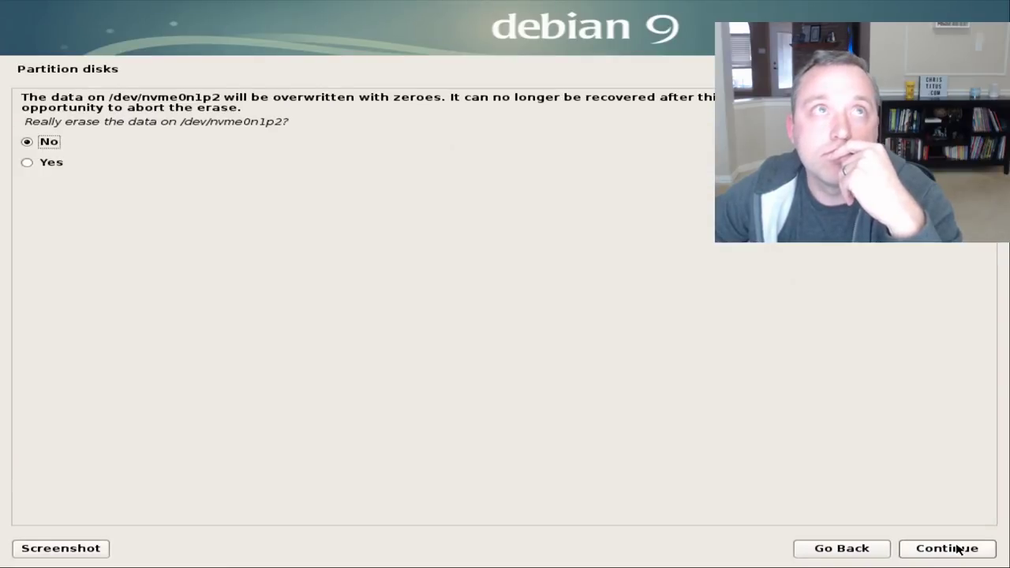
pyautogui.click(34, 164)
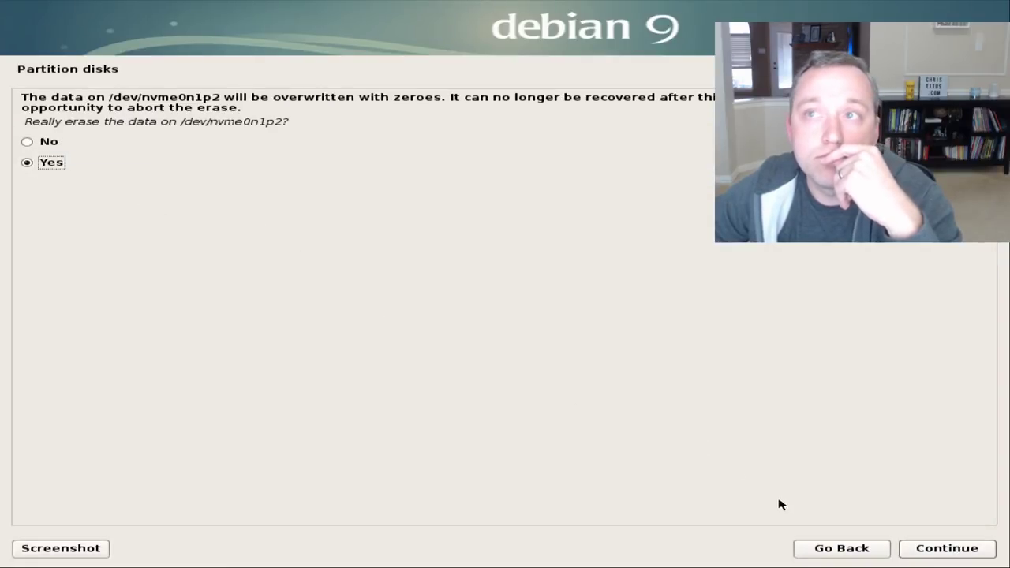
pyautogui.click(962, 547)
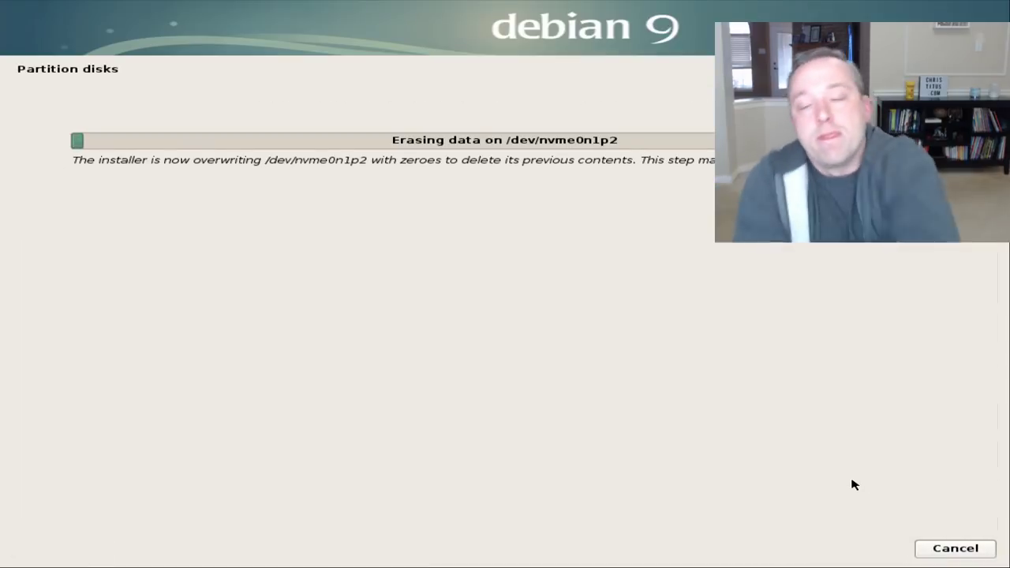
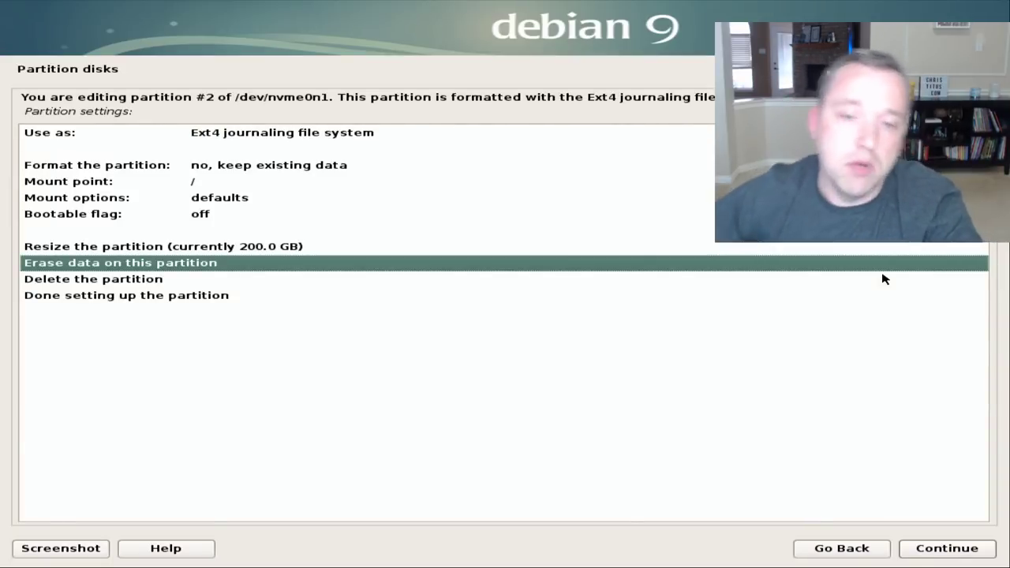
# Leave partition #2 unchanged and open the 30.0 GB /home partition #4 for editing.
pyautogui.click(208, 298)
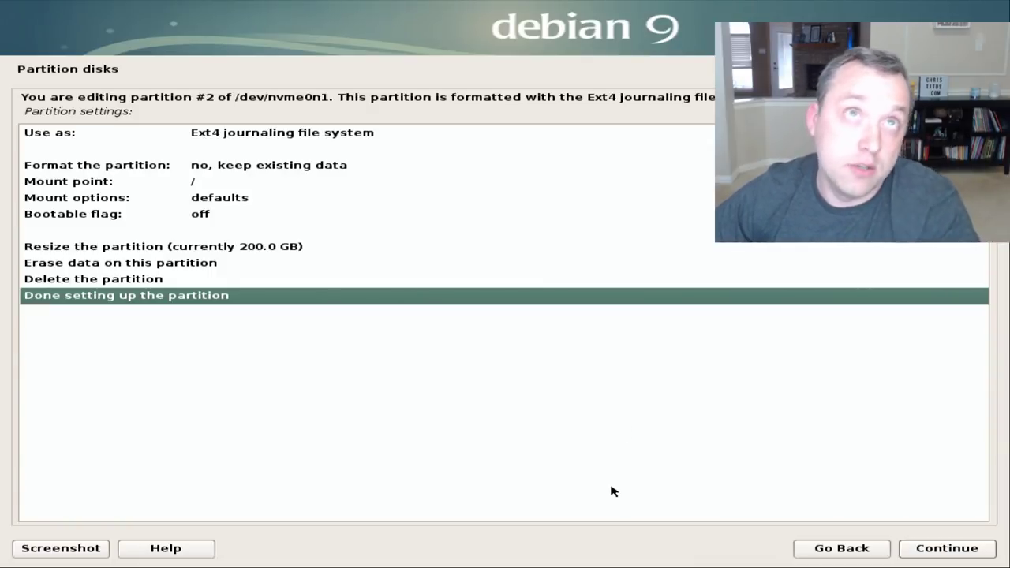
pyautogui.click(940, 551)
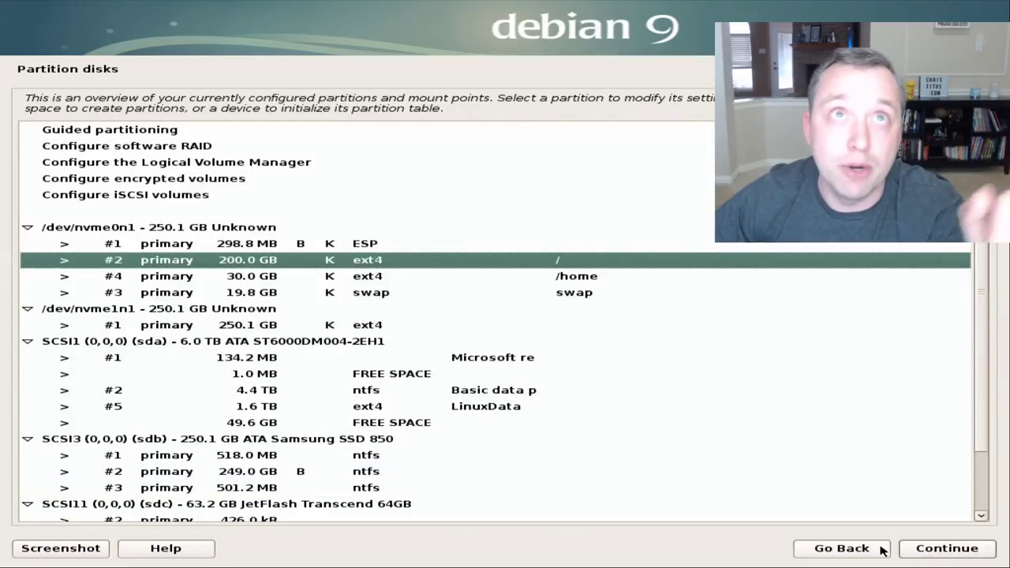
pyautogui.click(414, 278)
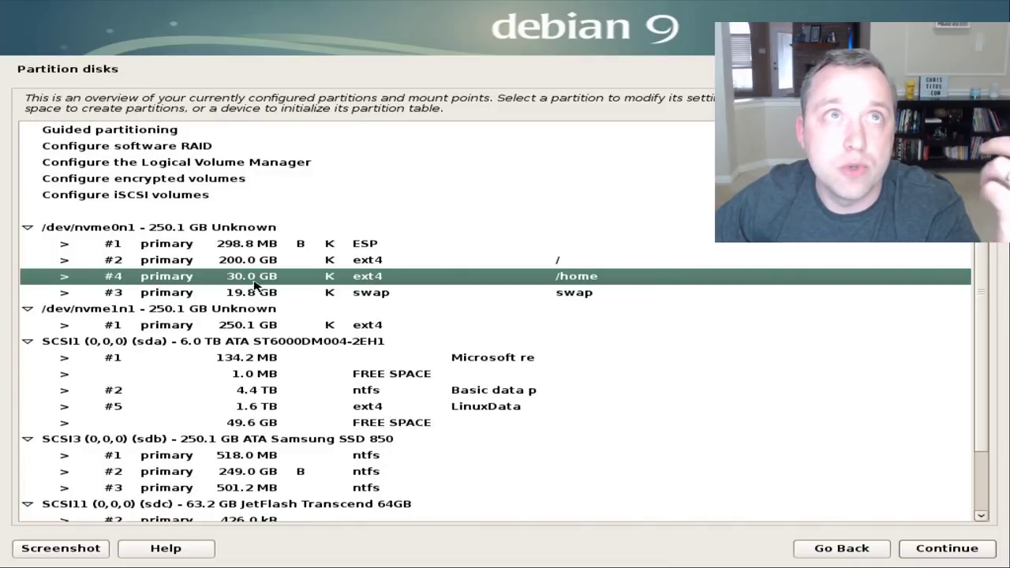
pyautogui.click(960, 557)
# Erase all data on /dev/nvme0n1p4 by overwriting it with zeroes.
pyautogui.click(111, 268)
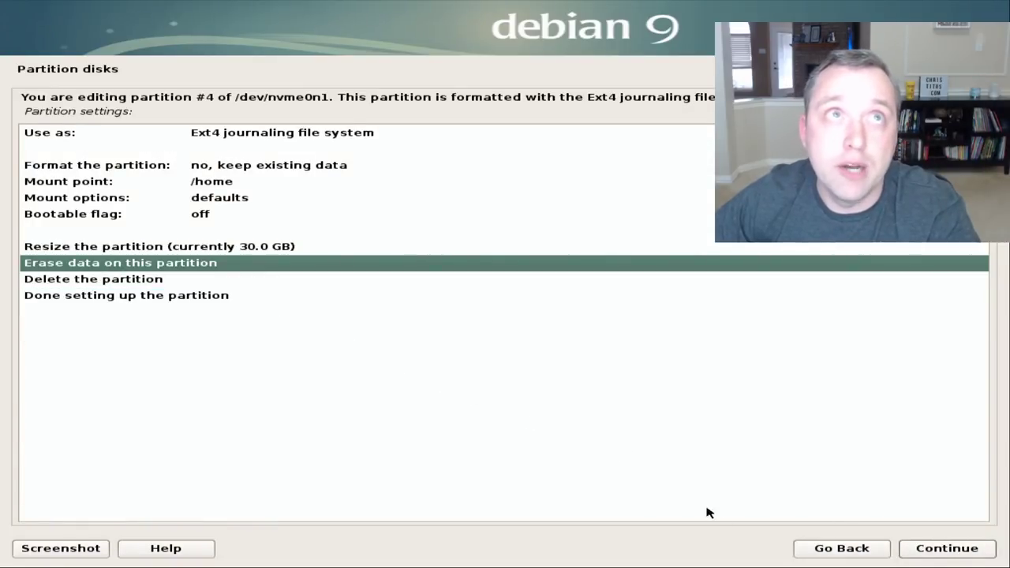
pyautogui.click(955, 557)
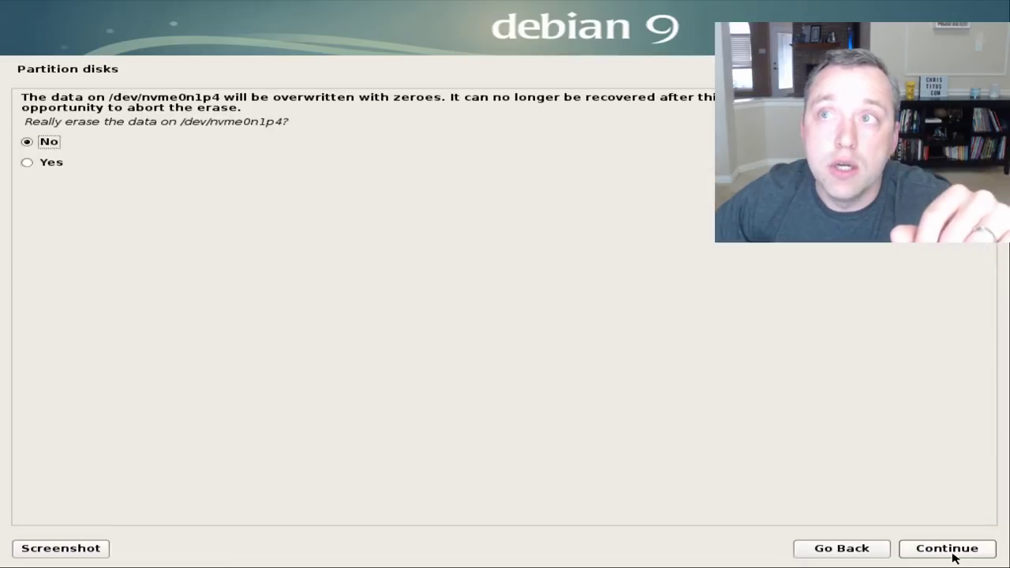
pyautogui.click(28, 163)
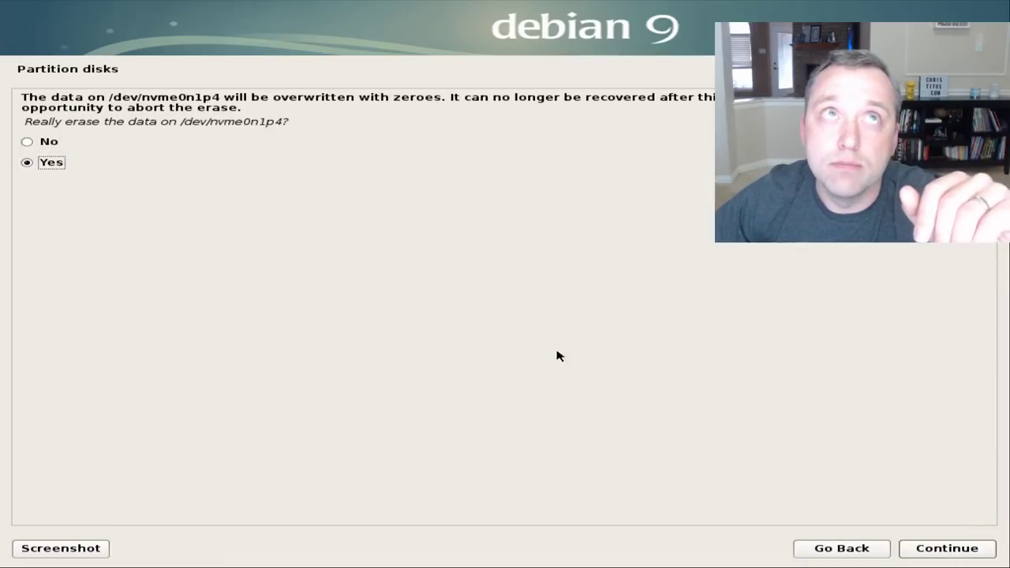
pyautogui.click(949, 555)
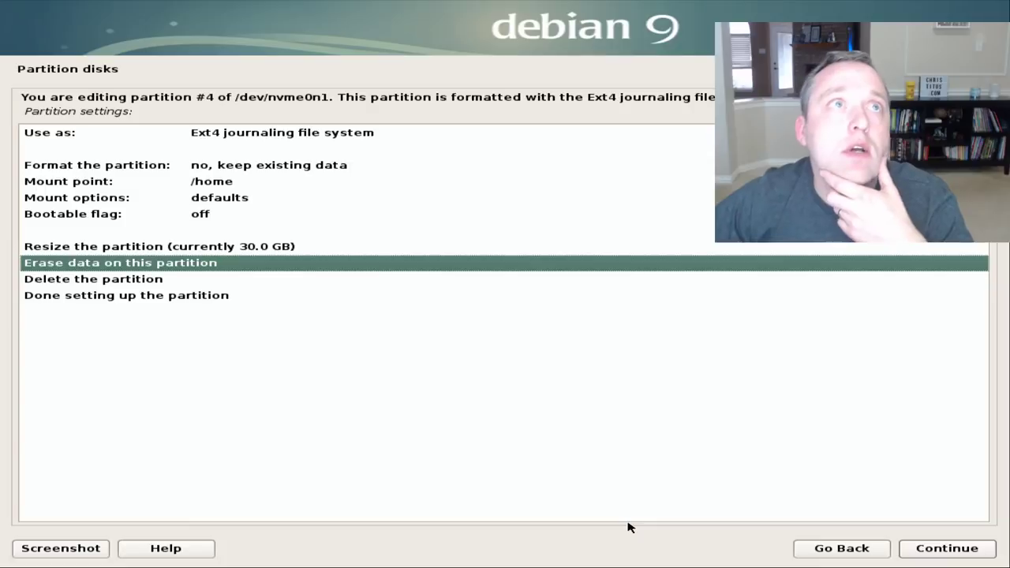
# Finish the /home partition #4 and open the 200.0 GB root partition #2 for editing.
pyautogui.click(202, 299)
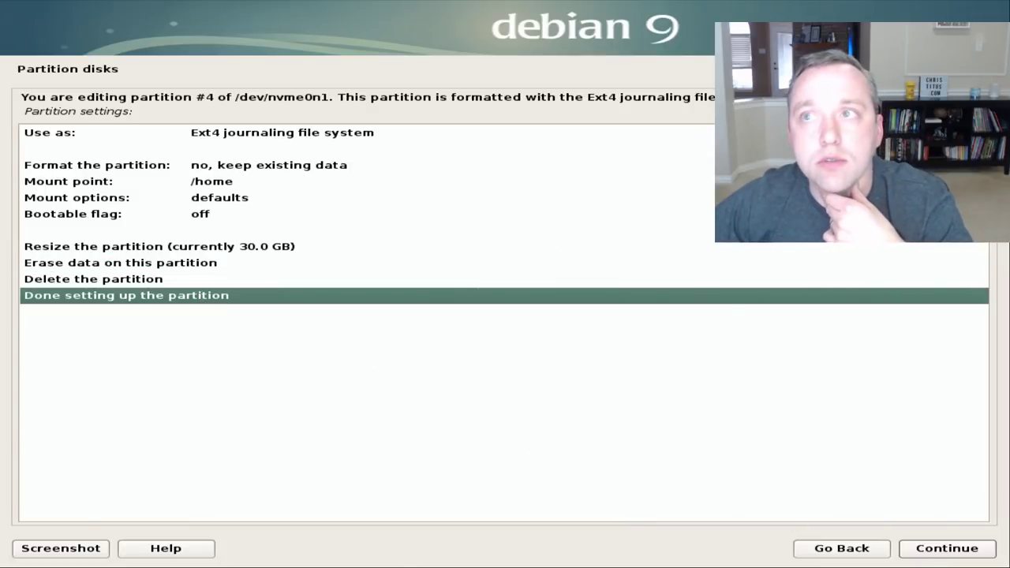
pyautogui.click(943, 550)
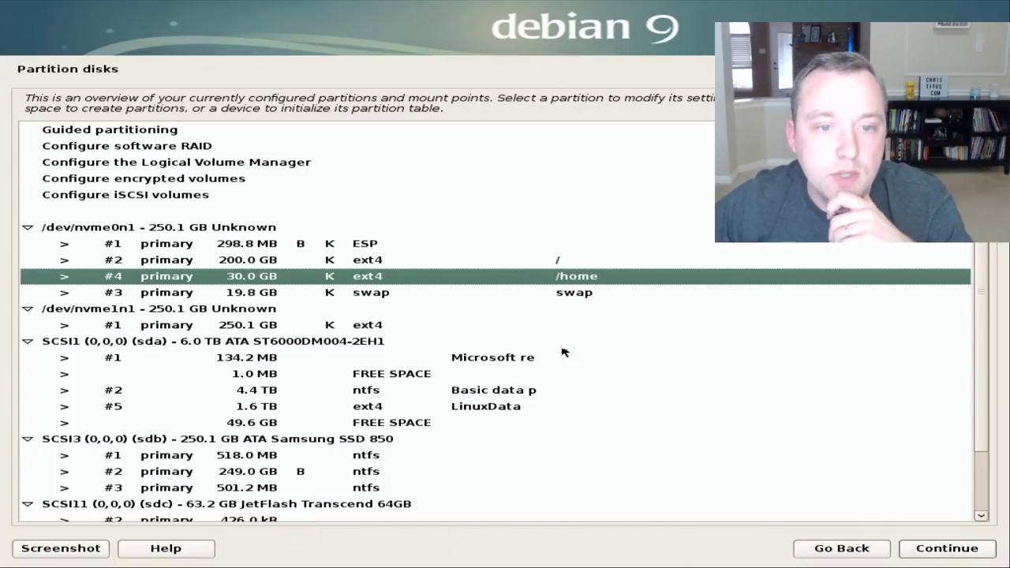
pyautogui.click(325, 293)
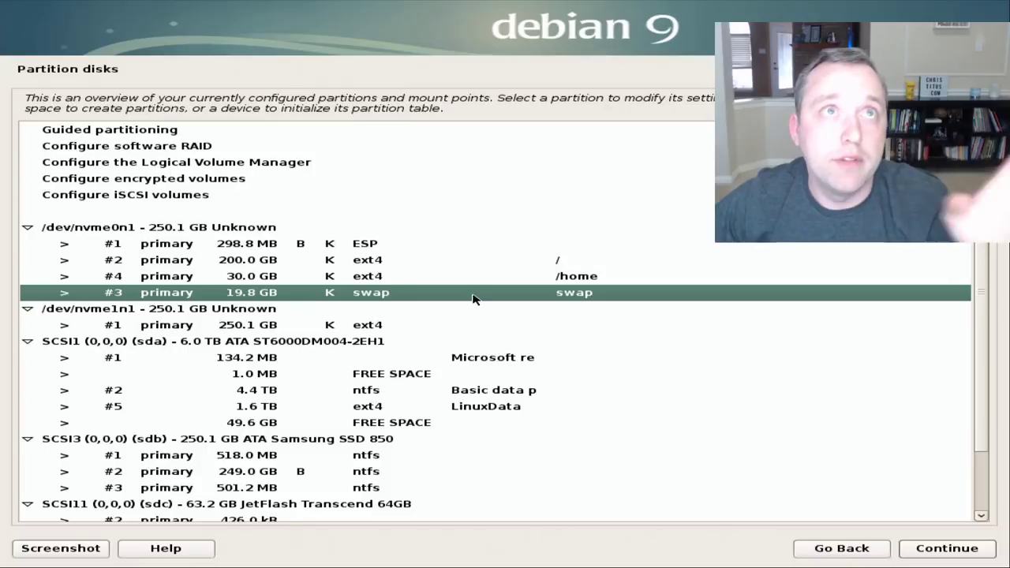
pyautogui.scroll(-3, 284, 442)
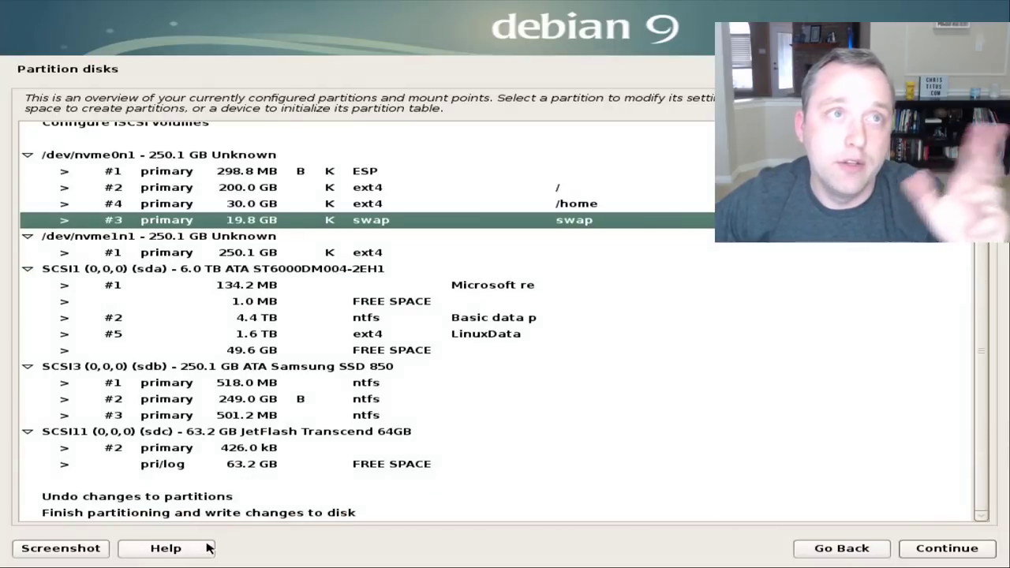
pyautogui.click(216, 517)
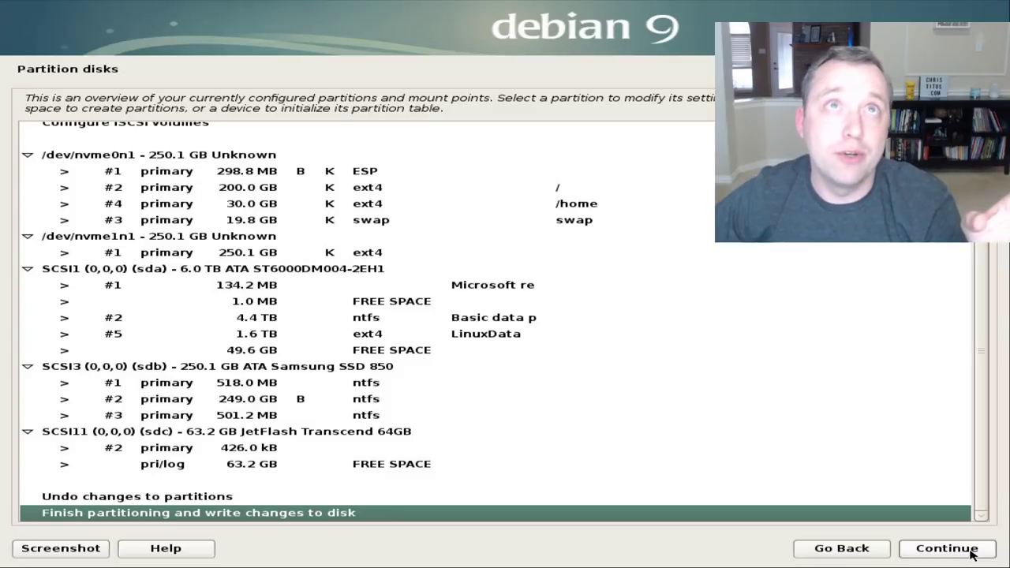
pyautogui.click(275, 173)
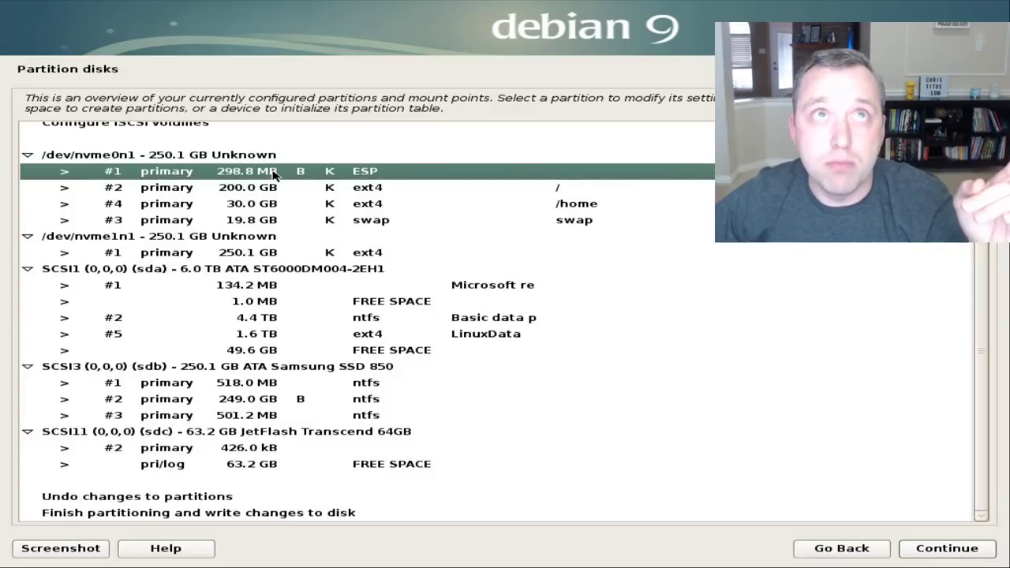
pyautogui.click(268, 187)
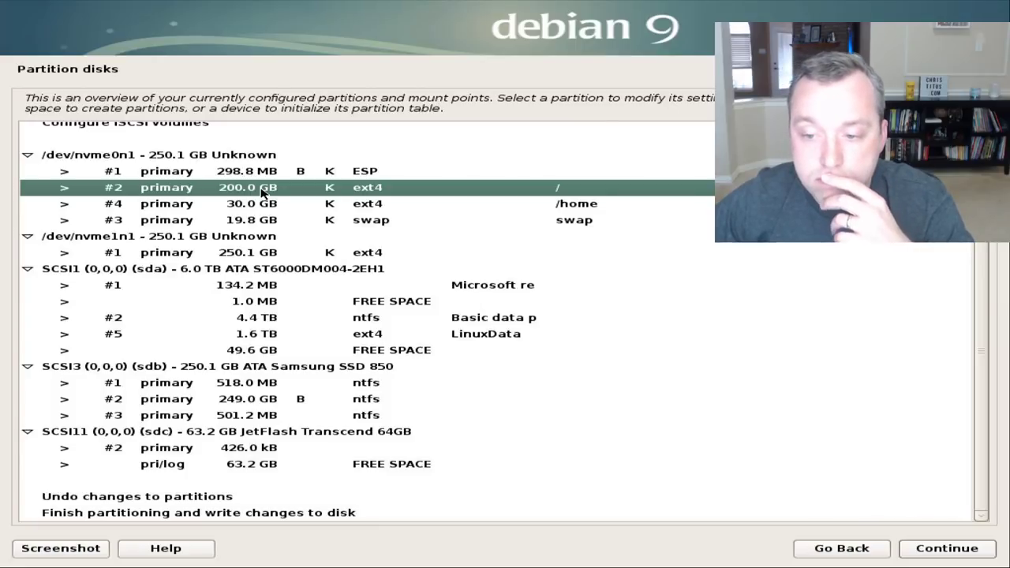
pyautogui.doubleClick(332, 190)
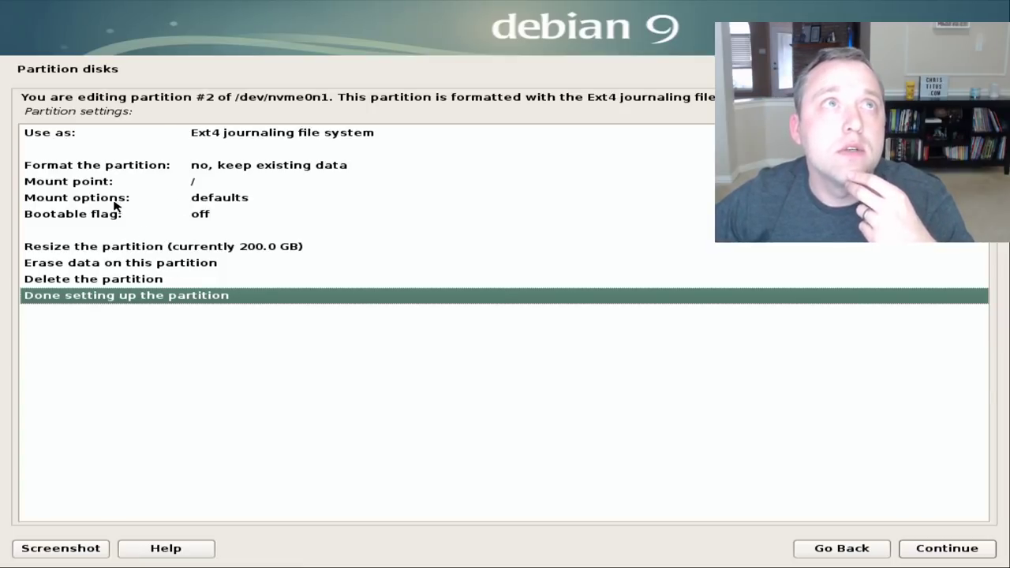
# Set the root partition to 'yes, format it' and leave the ESP partition unchanged.
pyautogui.doubleClick(260, 173)
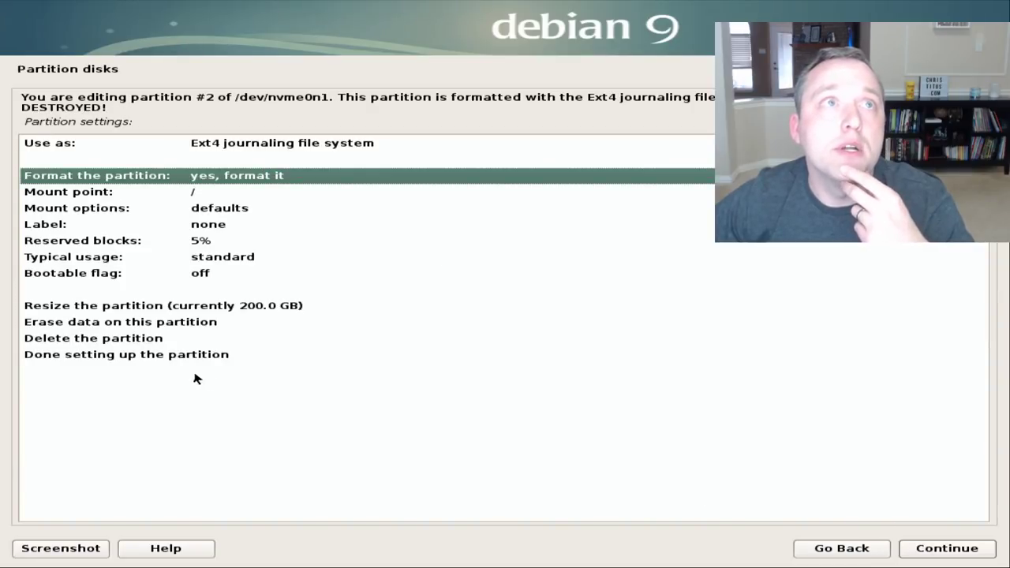
pyautogui.click(172, 360)
pyautogui.click(943, 555)
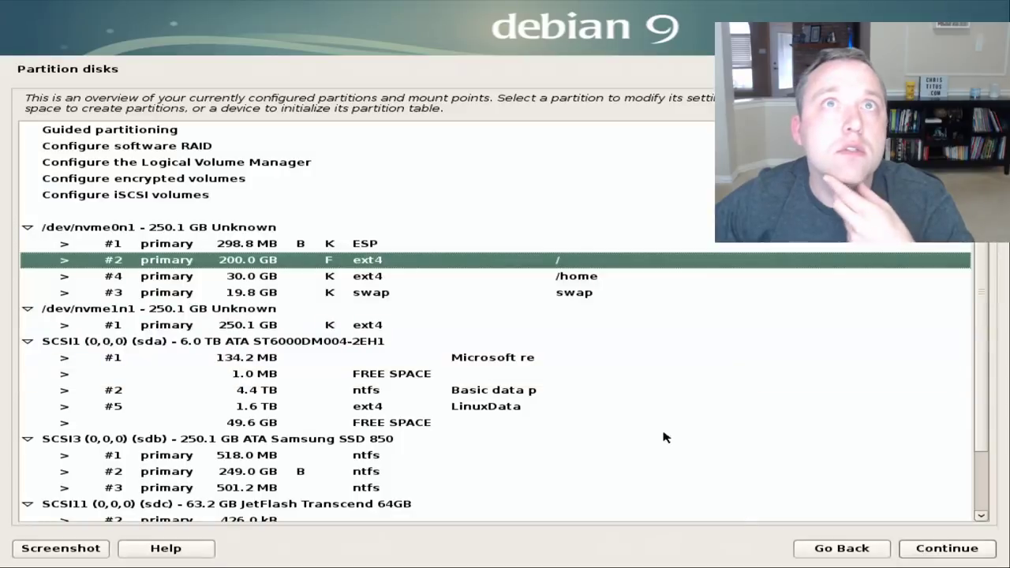
pyautogui.doubleClick(328, 244)
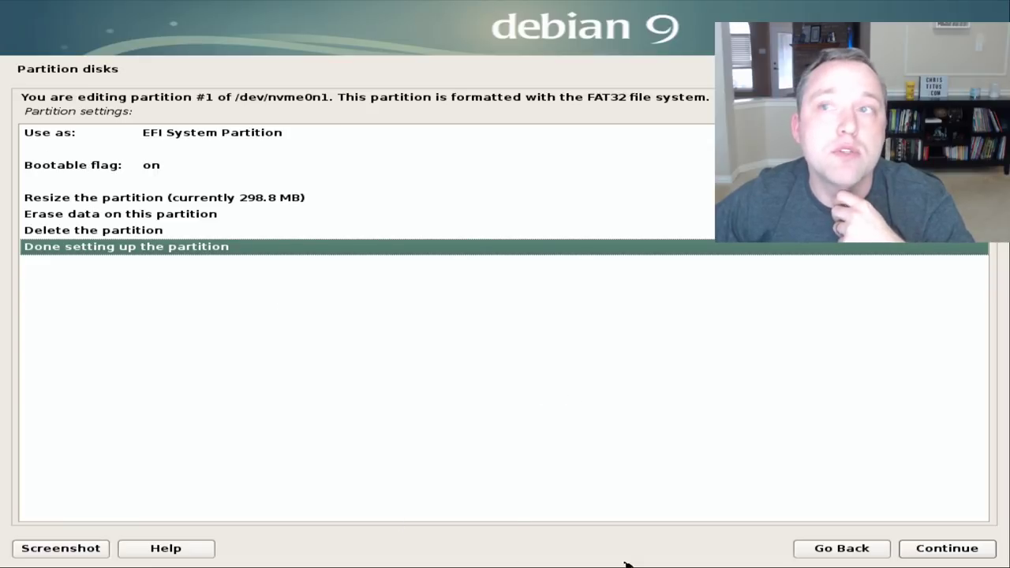
pyautogui.click(947, 549)
# Set the /home partition to 'yes, format it' and leave the 19.8 GB swap unchanged.
pyautogui.doubleClick(377, 281)
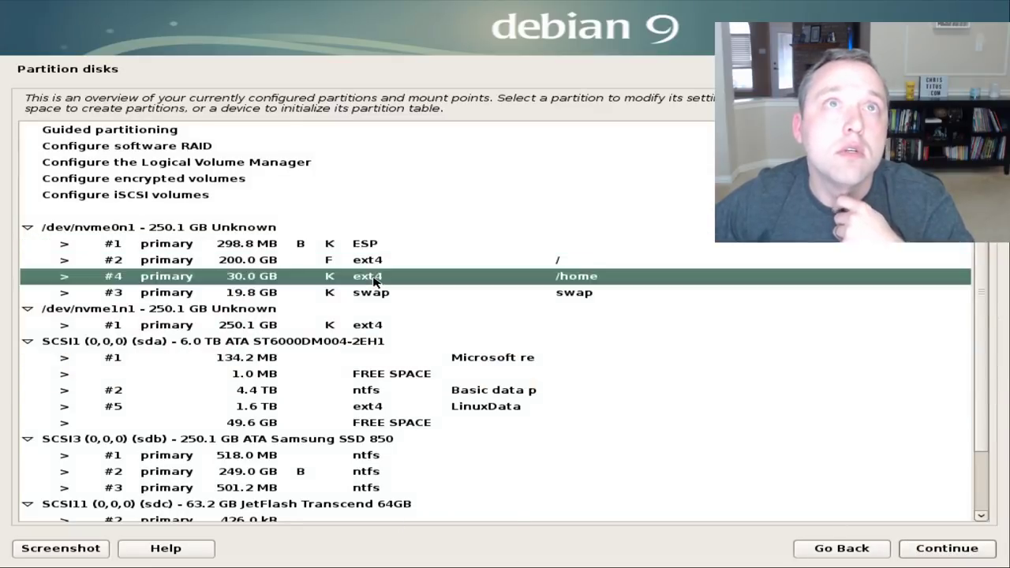
pyautogui.doubleClick(233, 167)
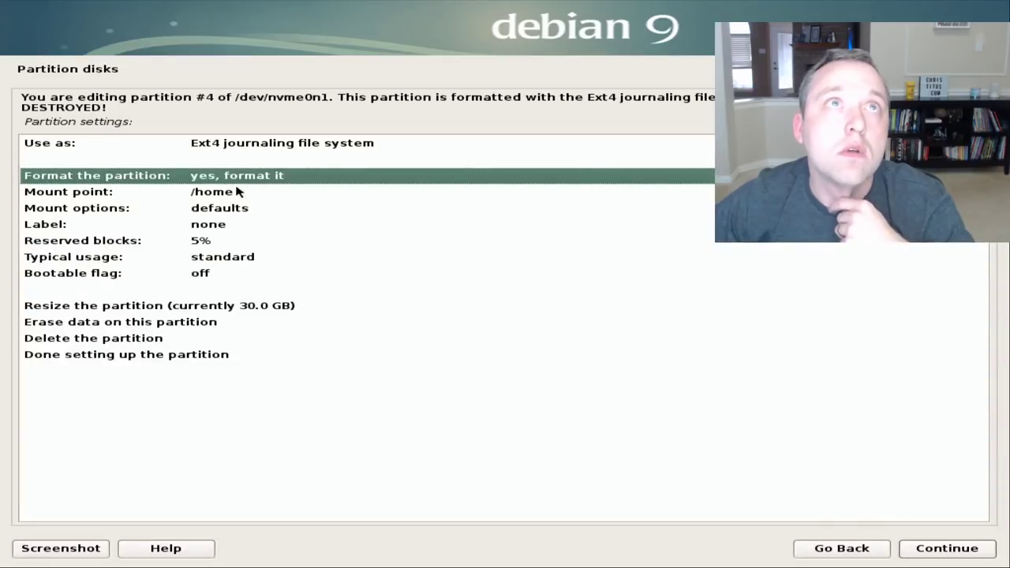
pyautogui.click(227, 354)
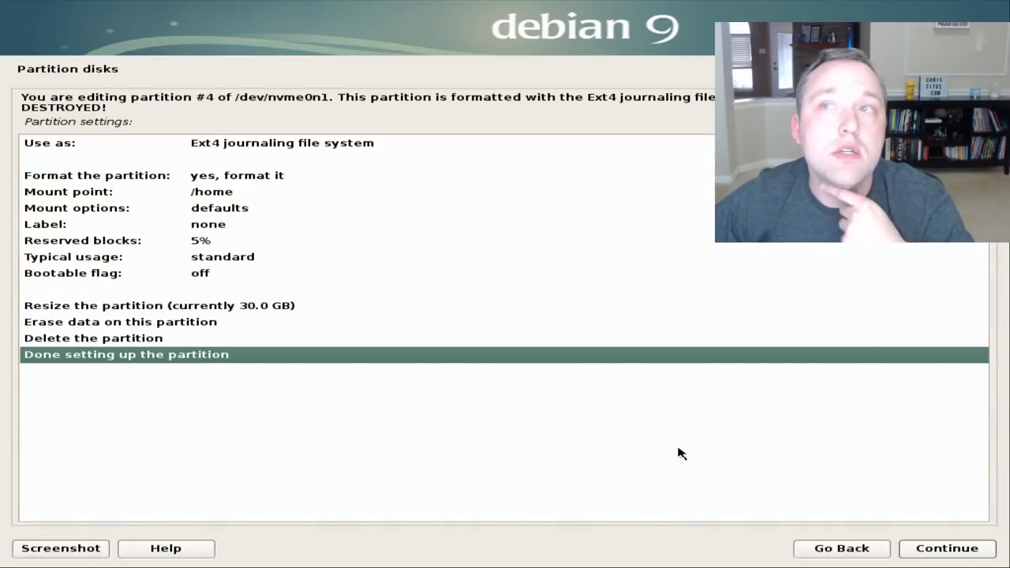
pyautogui.click(951, 553)
pyautogui.doubleClick(366, 290)
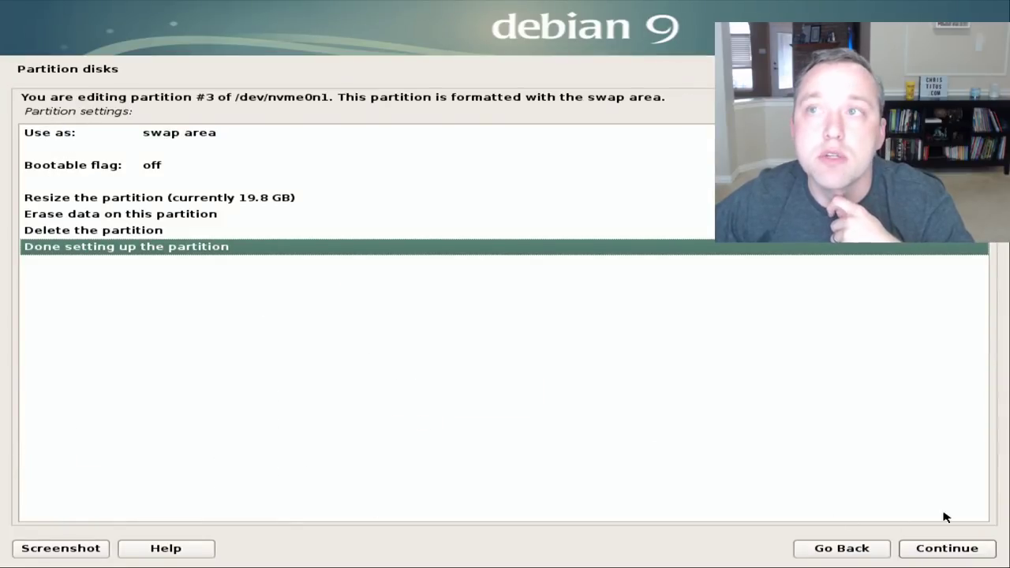
pyautogui.click(968, 558)
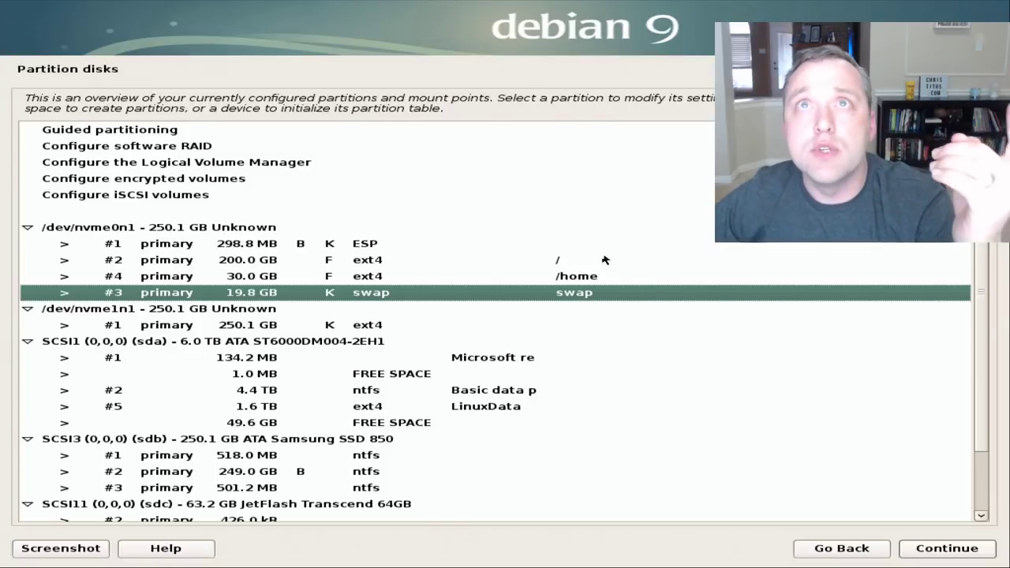
pyautogui.click(563, 245)
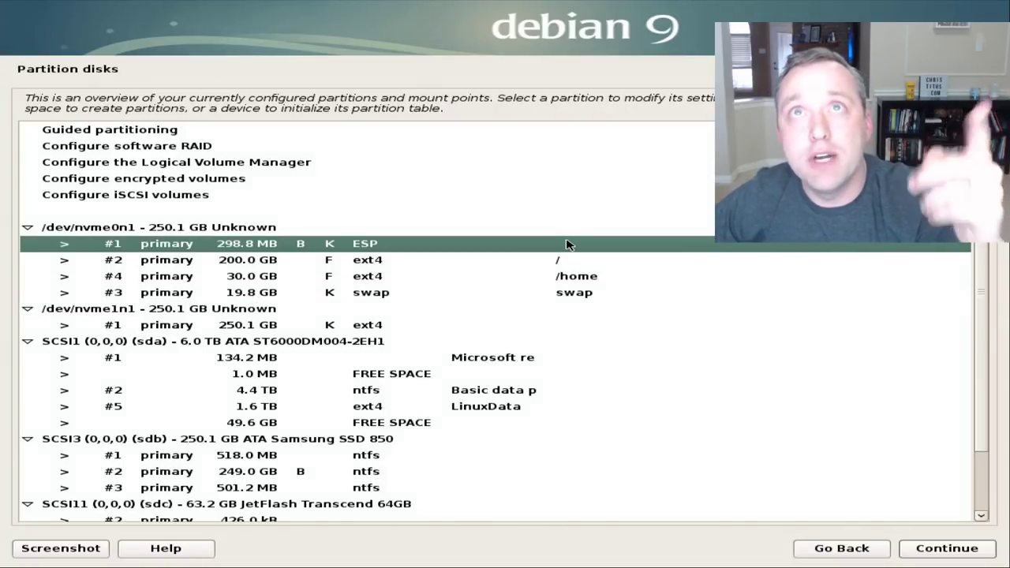
pyautogui.click(357, 265)
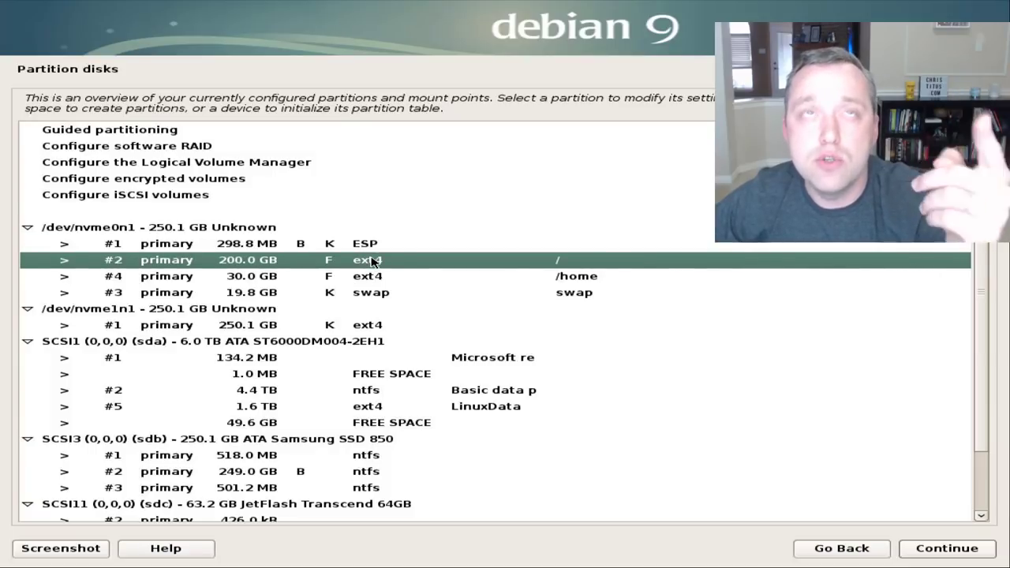
pyautogui.doubleClick(374, 261)
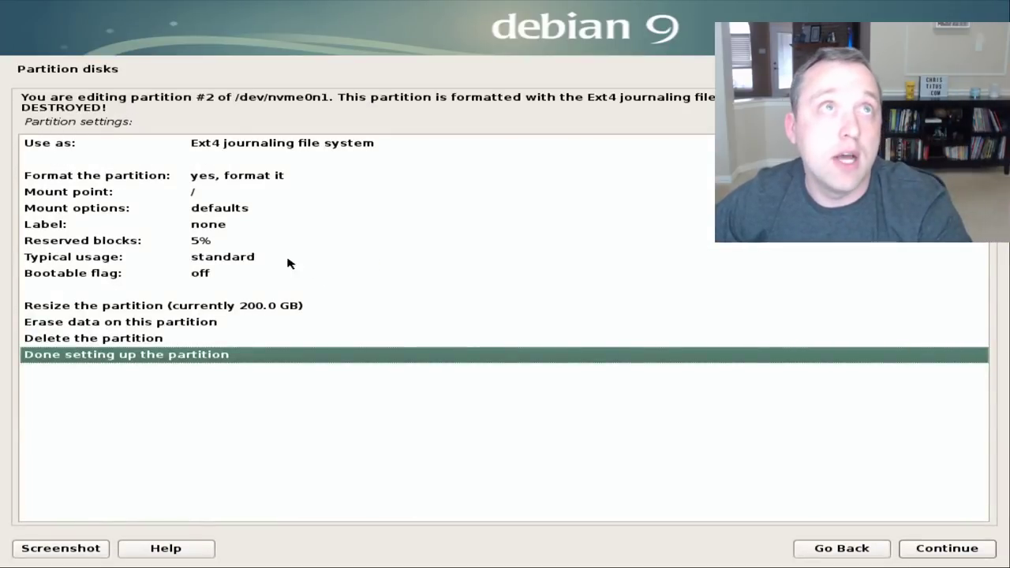
pyautogui.doubleClick(154, 274)
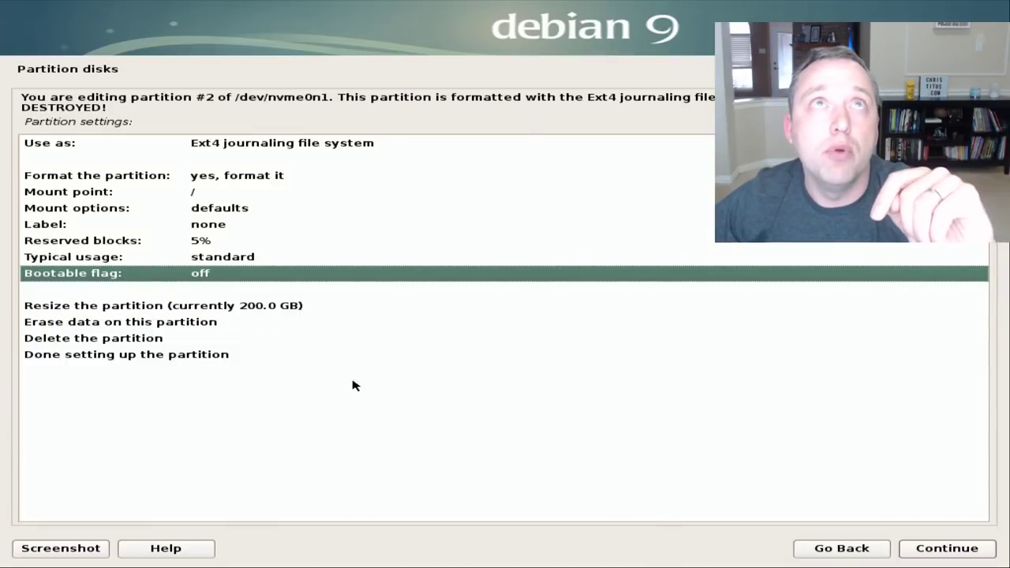
pyautogui.doubleClick(209, 277)
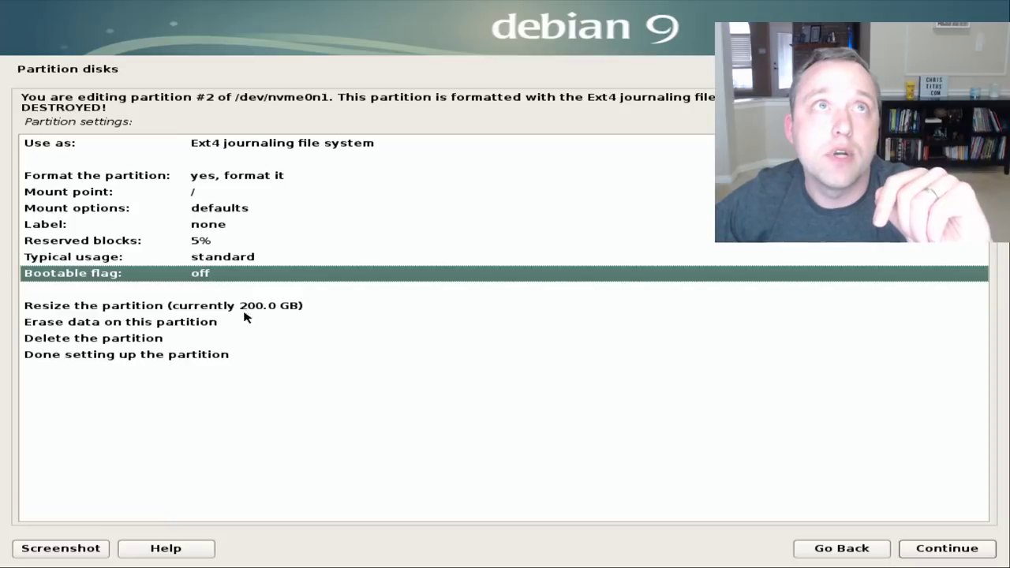
pyautogui.click(840, 548)
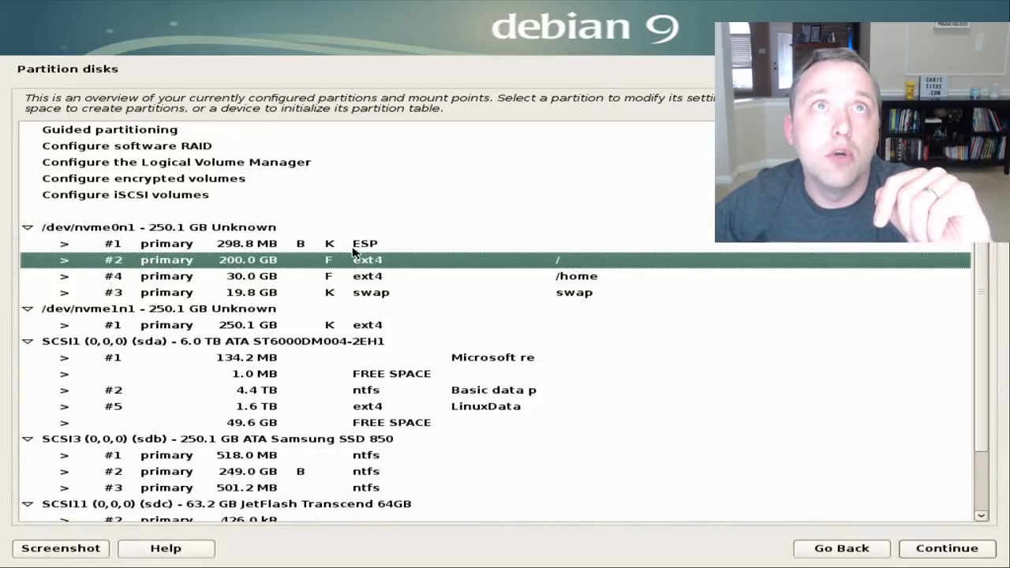
pyautogui.doubleClick(350, 249)
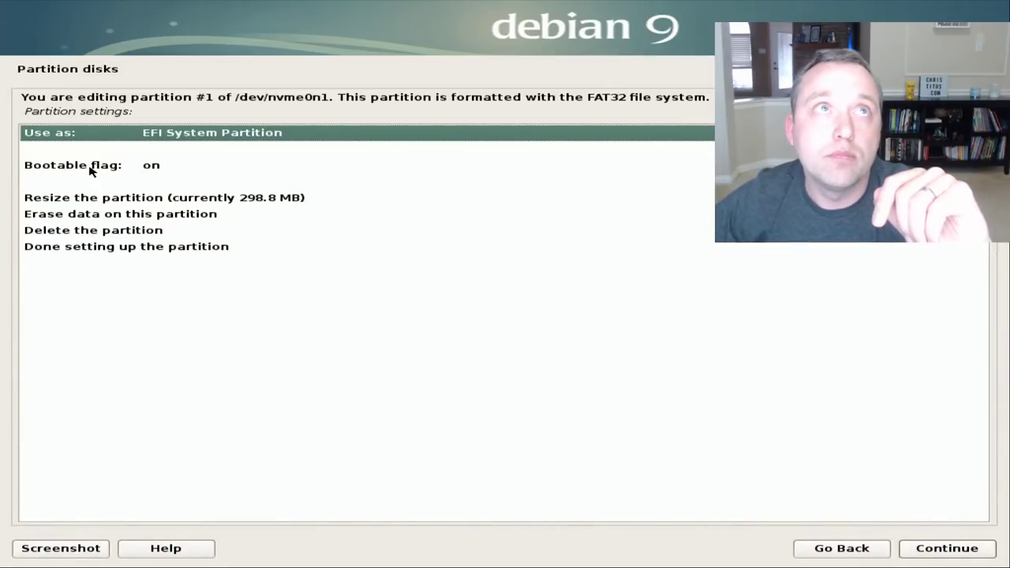
pyautogui.doubleClick(91, 171)
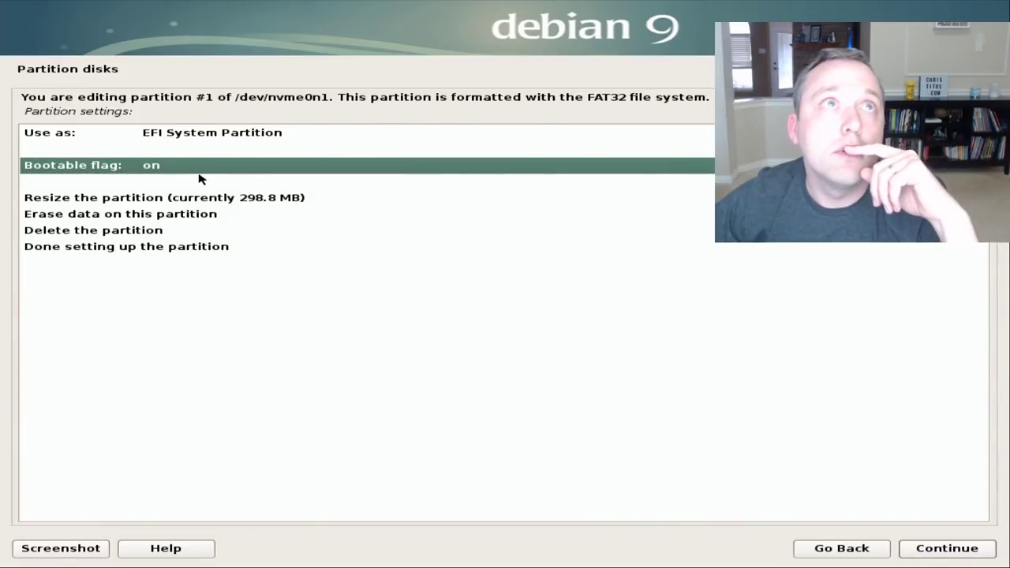
pyautogui.click(197, 180)
pyautogui.doubleClick(197, 180)
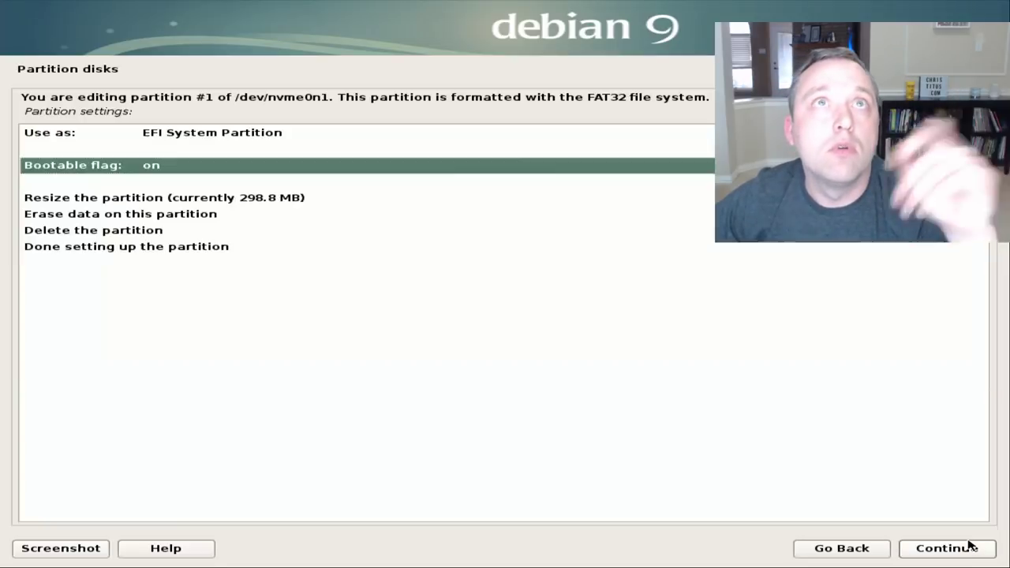
pyautogui.click(841, 547)
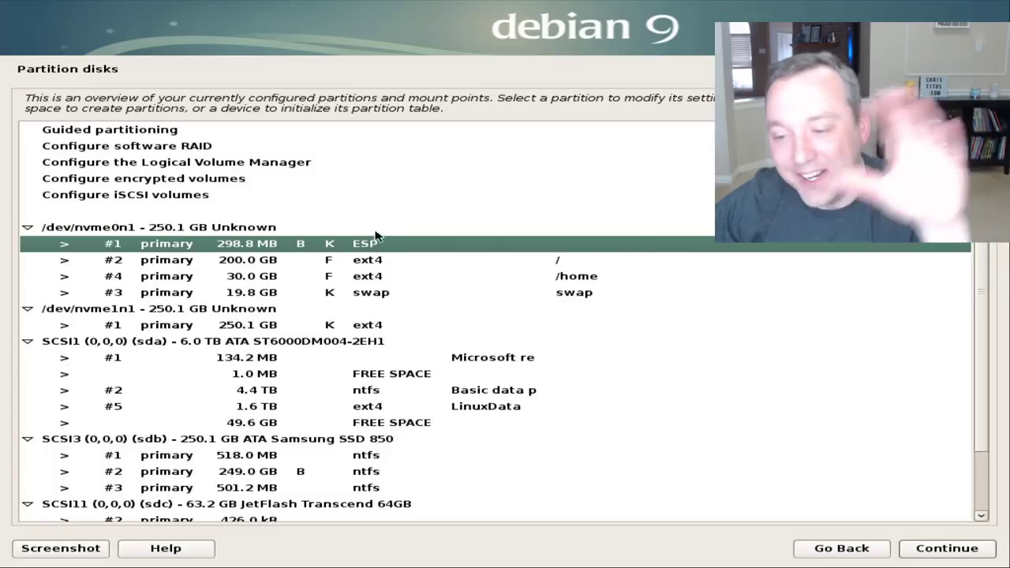
# Choose 'Finish partitioning and write changes to disk' from the bottom of the list.
pyautogui.scroll(-3, 380, 351)
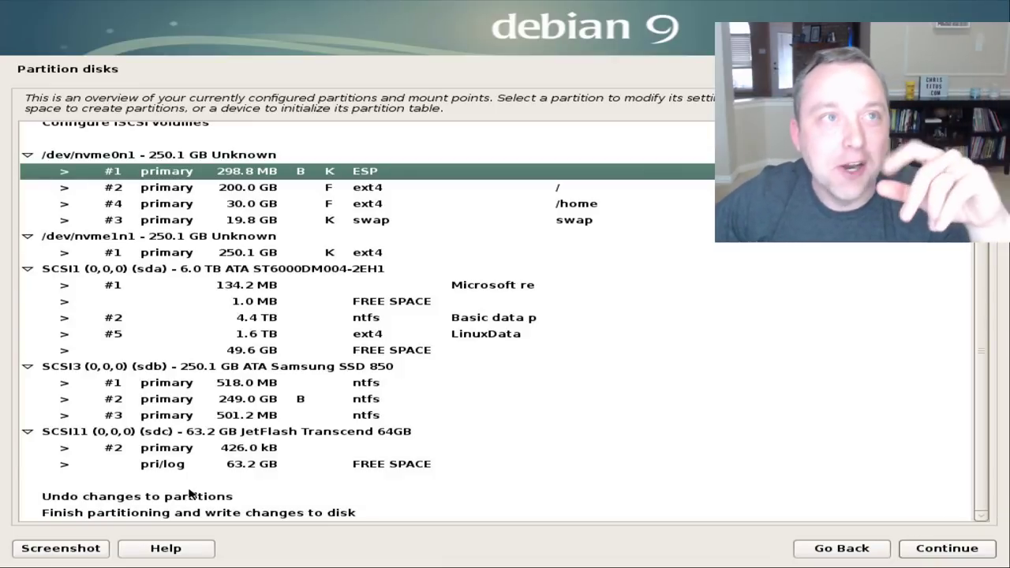
pyautogui.click(162, 512)
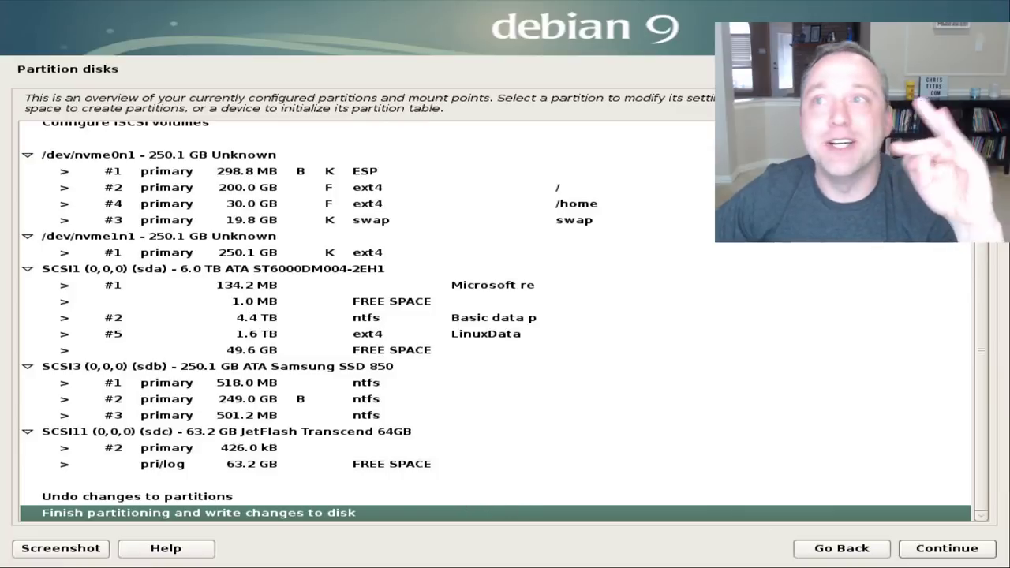
pyautogui.click(961, 555)
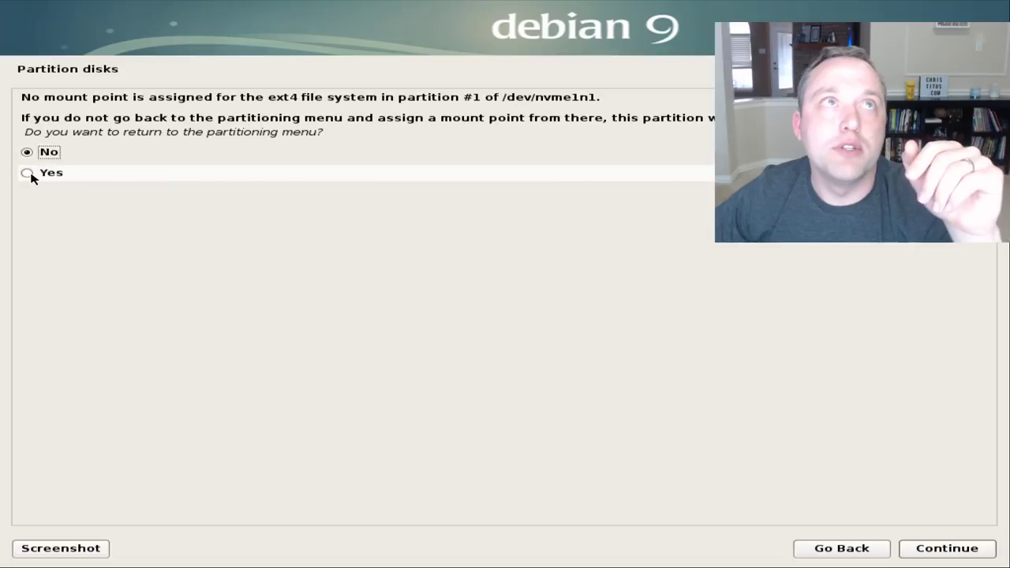
# Ignore the missing mount point warning and confirm writing the changes to disk.
pyautogui.click(940, 549)
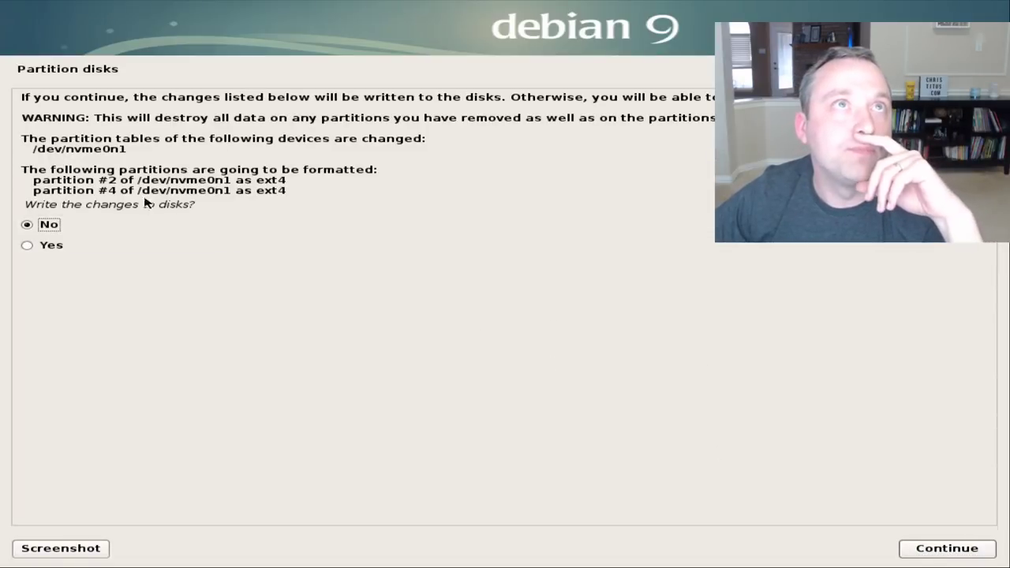
pyautogui.click(50, 247)
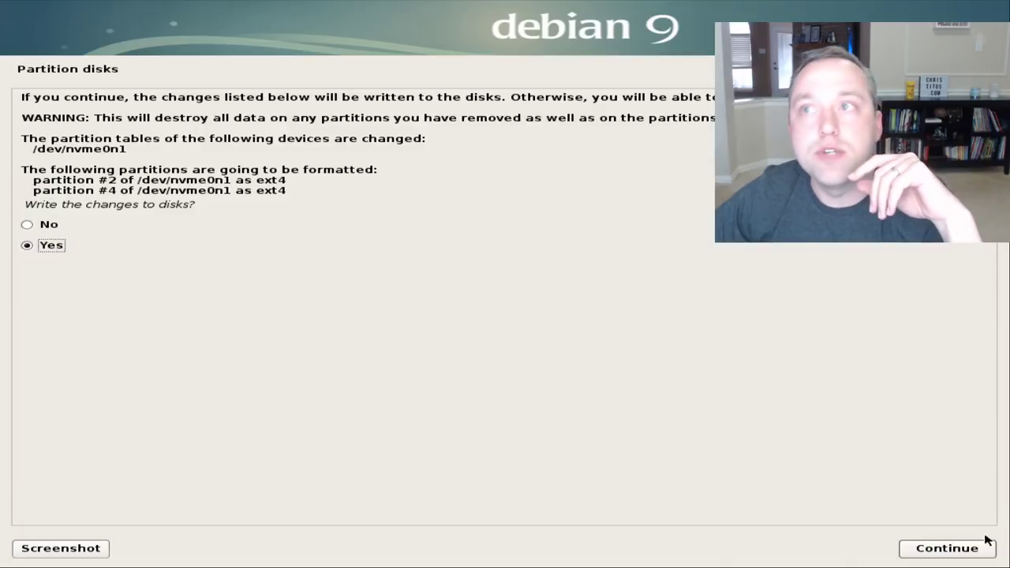
pyautogui.click(958, 554)
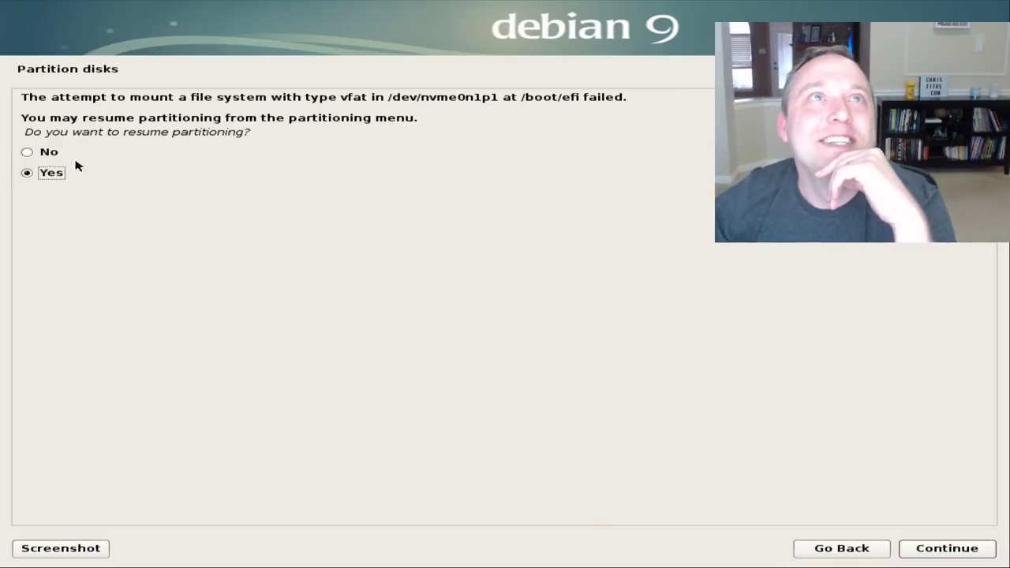
# Decline resuming partitioning, acknowledge the failed step, and restart Partition disks from the main menu.
pyautogui.click(28, 154)
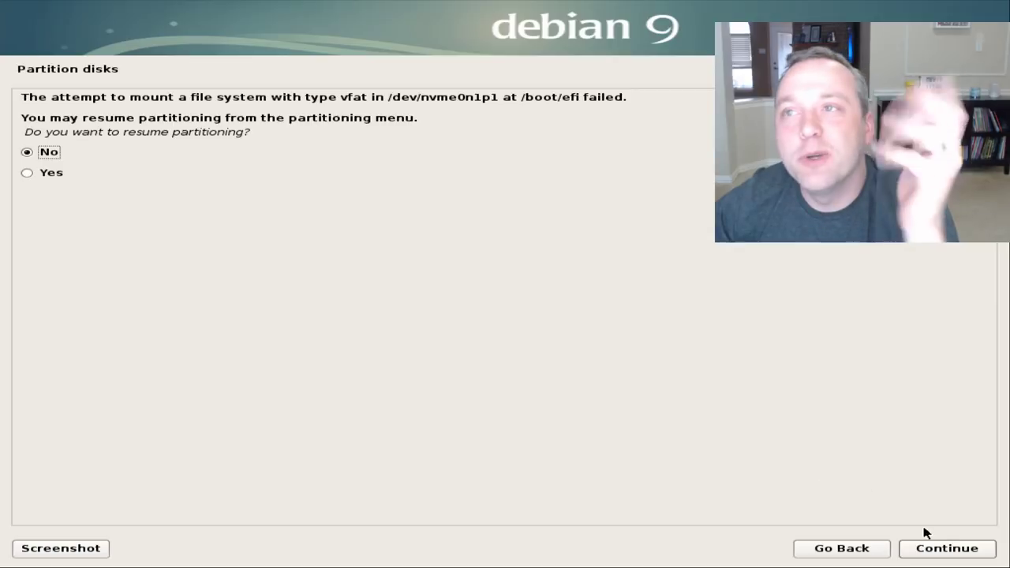
pyautogui.click(962, 549)
pyautogui.click(961, 548)
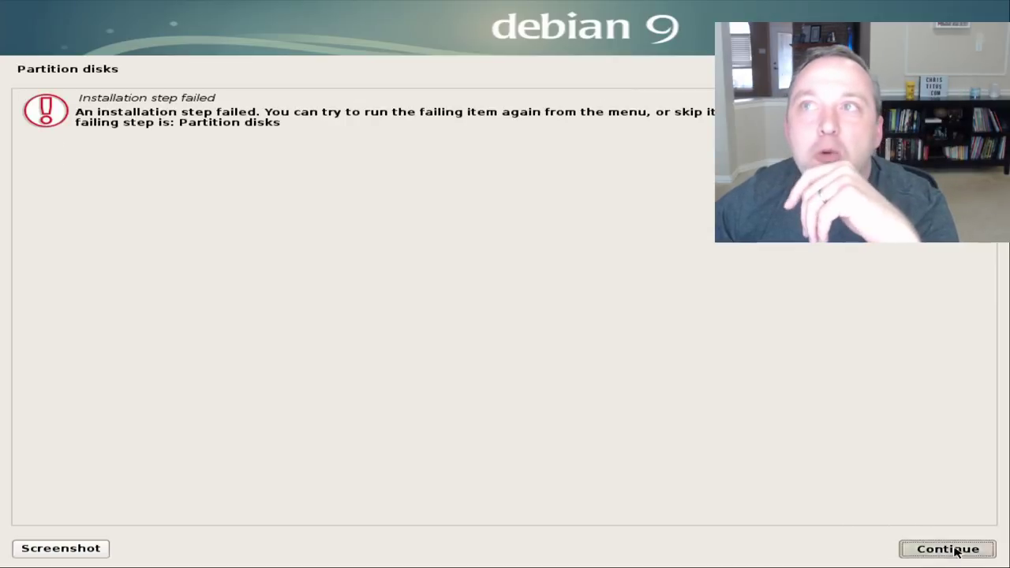
pyautogui.doubleClick(97, 299)
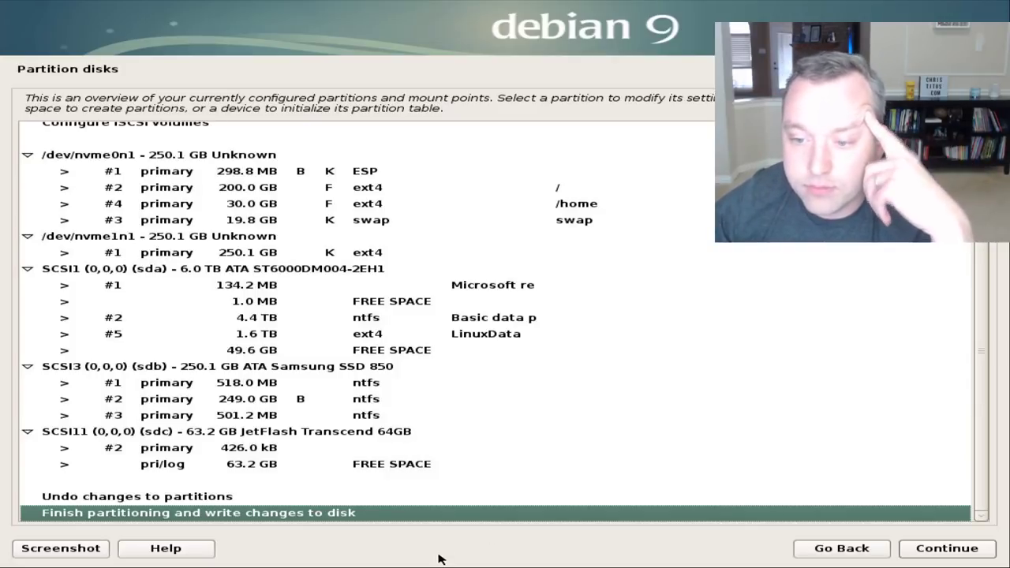
# Delete the ESP partition #1 and the root partition #2 on nvme0n1.
pyautogui.click(366, 172)
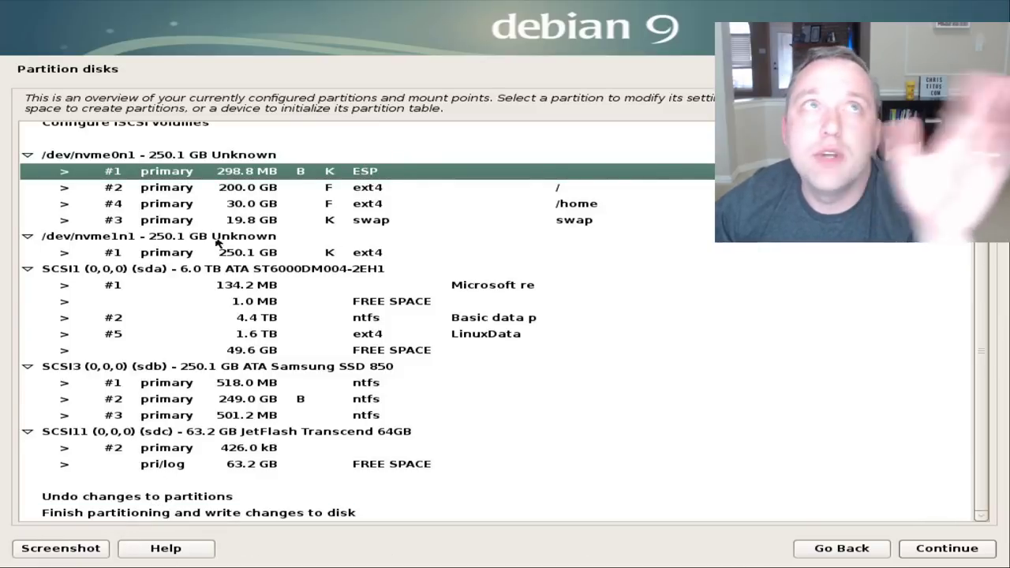
pyautogui.doubleClick(181, 177)
pyautogui.click(135, 214)
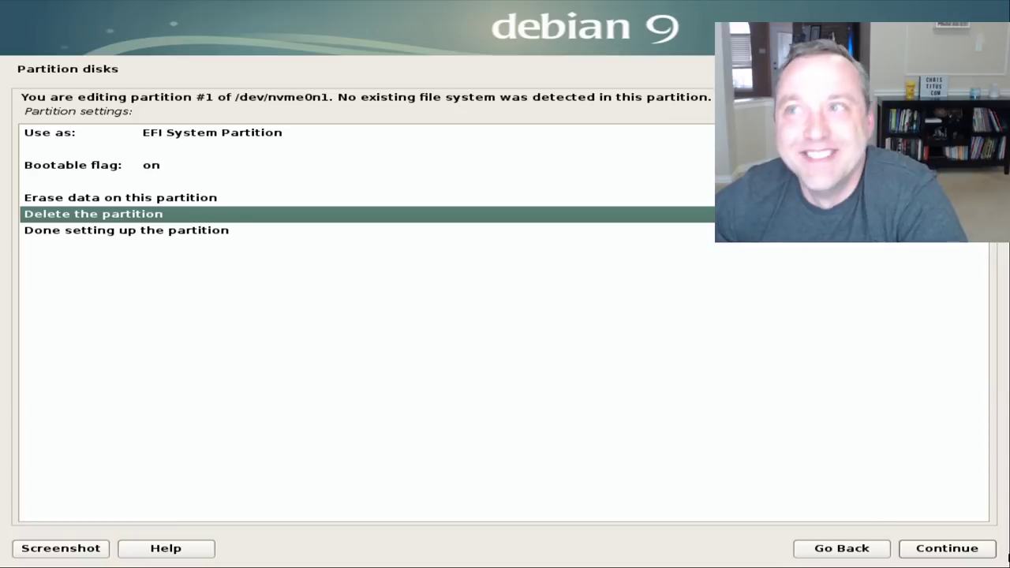
pyautogui.click(961, 554)
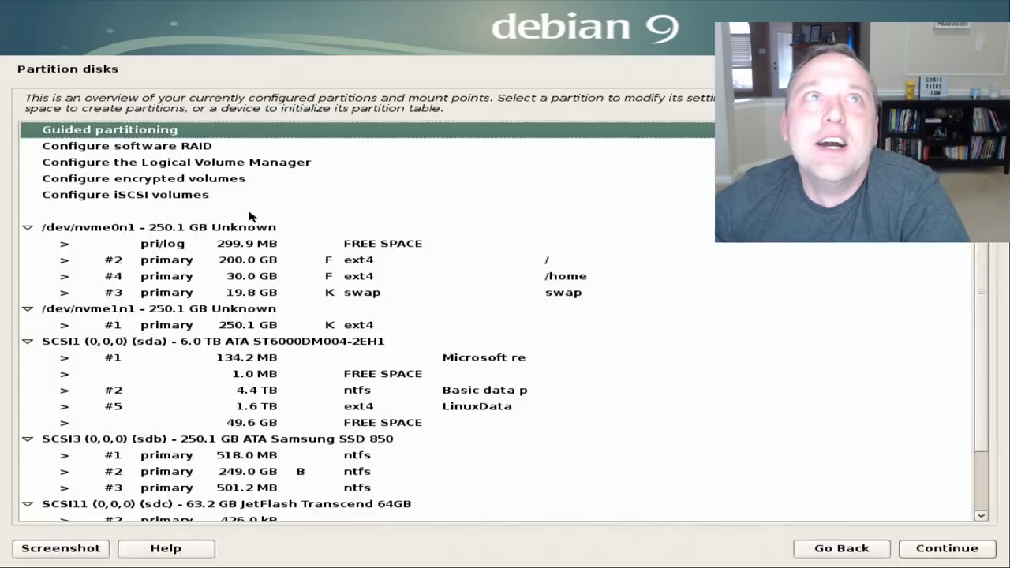
pyautogui.click(197, 265)
pyautogui.click(197, 266)
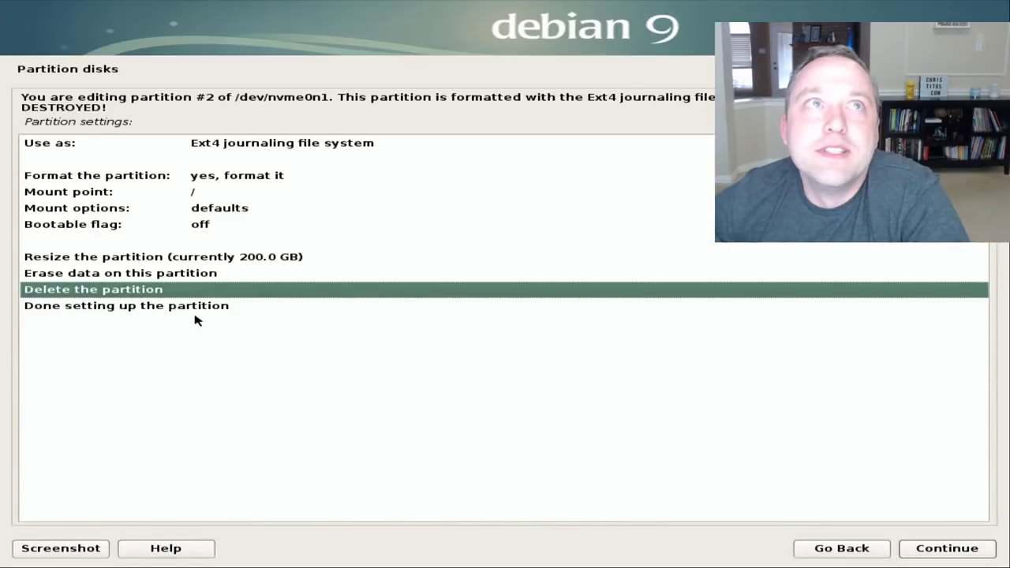
pyautogui.click(944, 545)
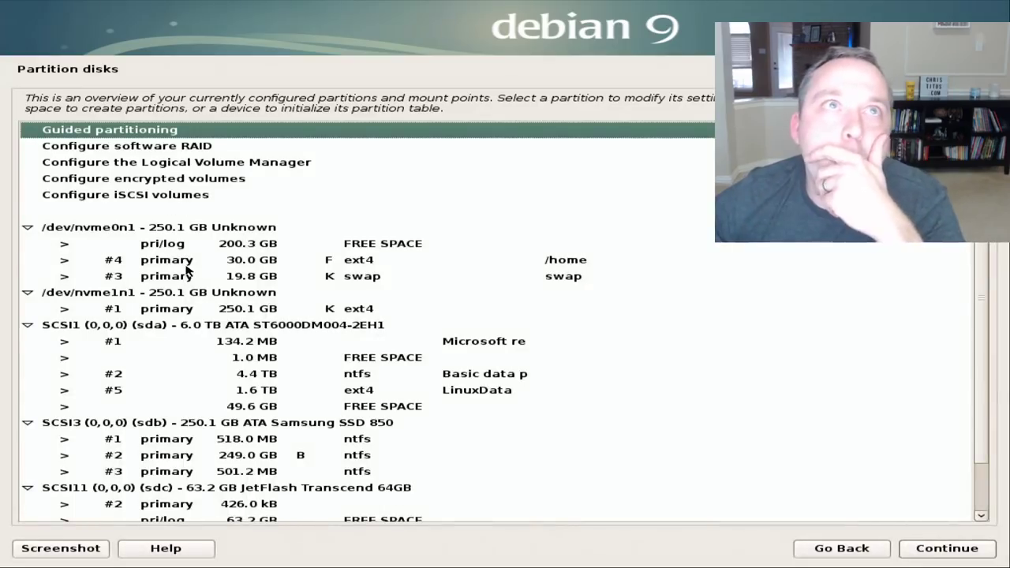
# Delete the /home partition #4 and the swap partition #3 on nvme0n1.
pyautogui.doubleClick(185, 266)
pyautogui.click(946, 552)
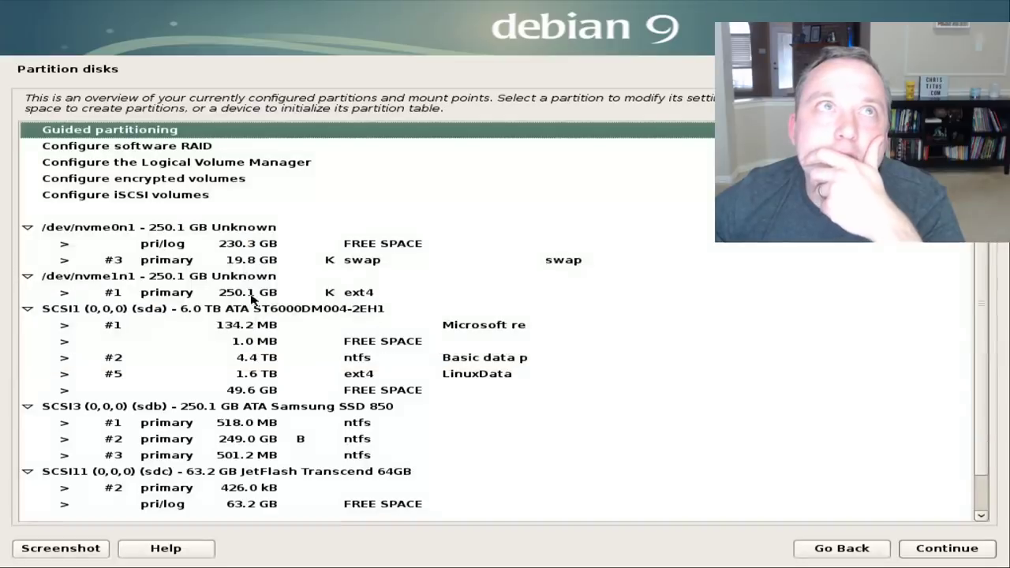
pyautogui.doubleClick(189, 256)
pyautogui.click(978, 553)
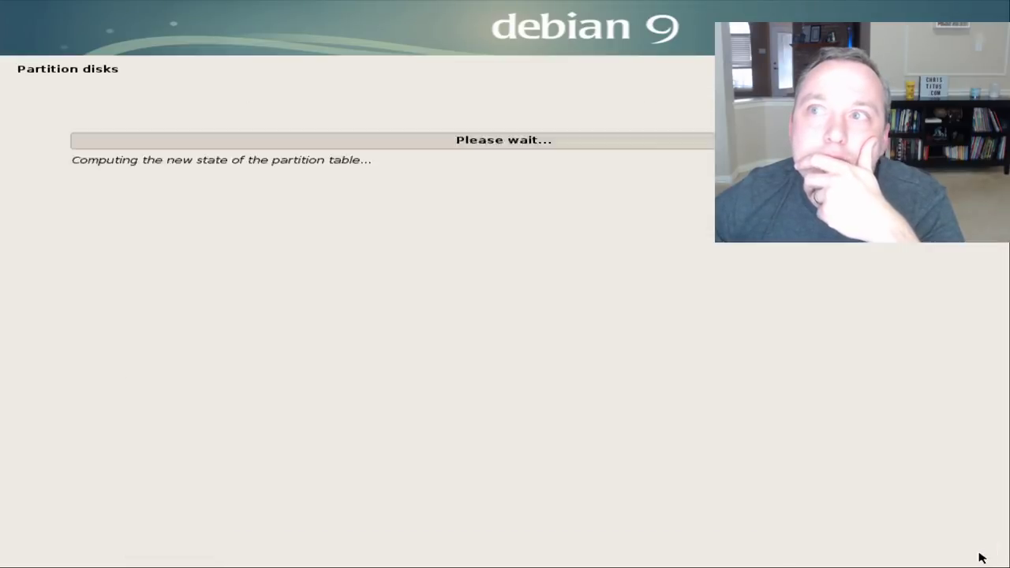
pyautogui.click(231, 244)
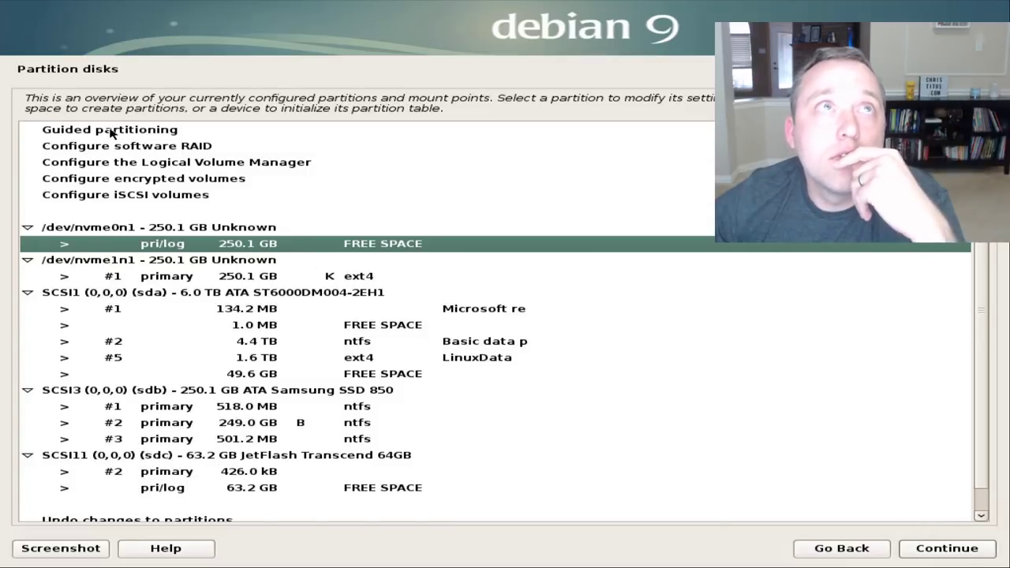
# Run guided partitioning on the entire /dev/nvme0n1 disk with all files in one partition.
pyautogui.click(111, 131)
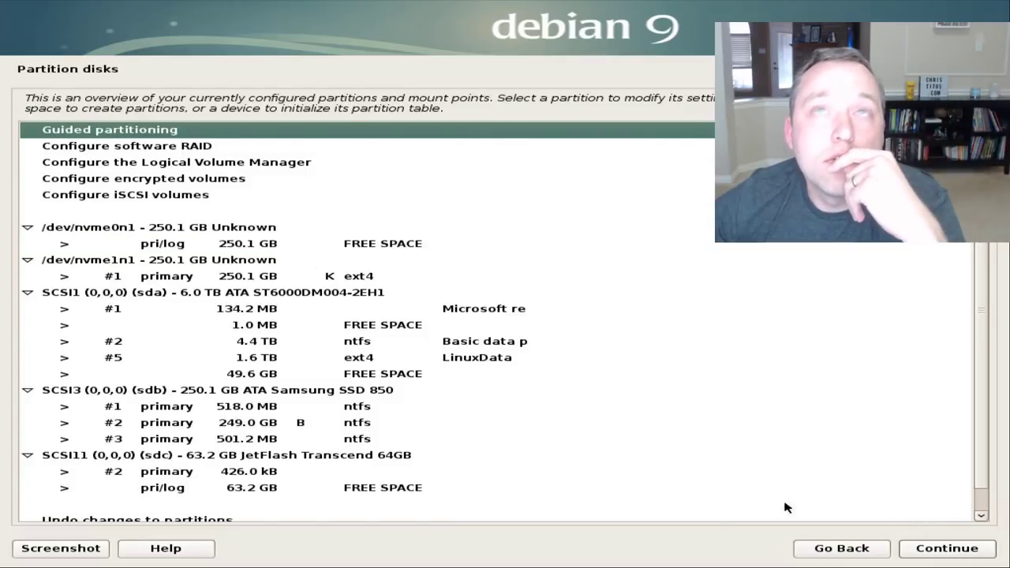
pyautogui.click(963, 555)
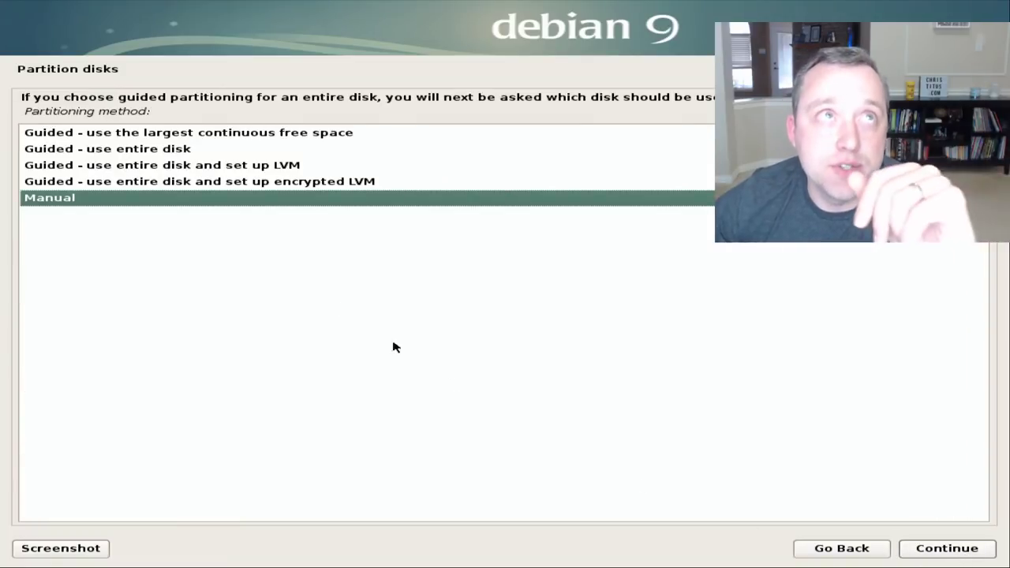
pyautogui.click(119, 152)
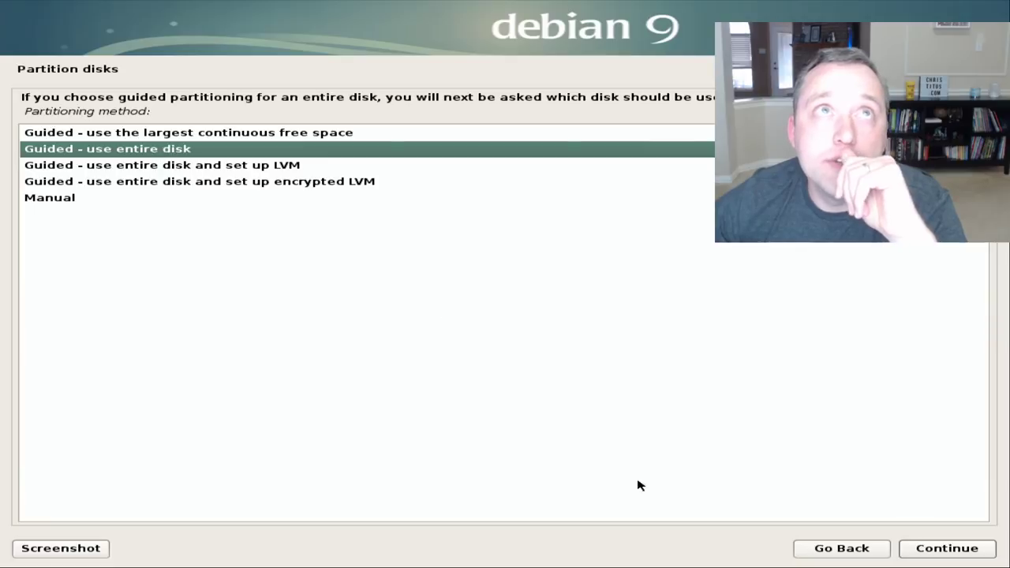
pyautogui.click(967, 551)
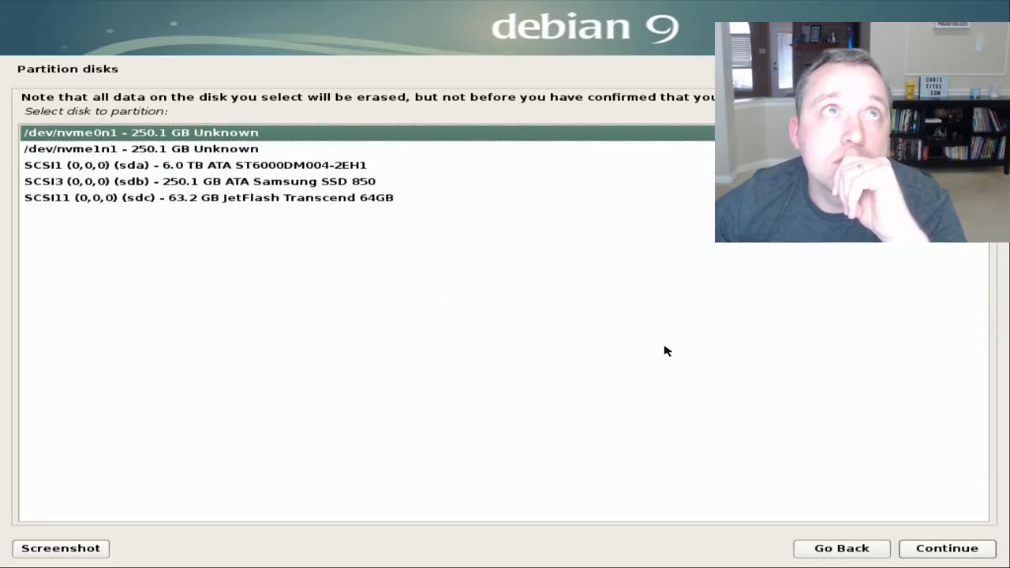
pyautogui.click(103, 132)
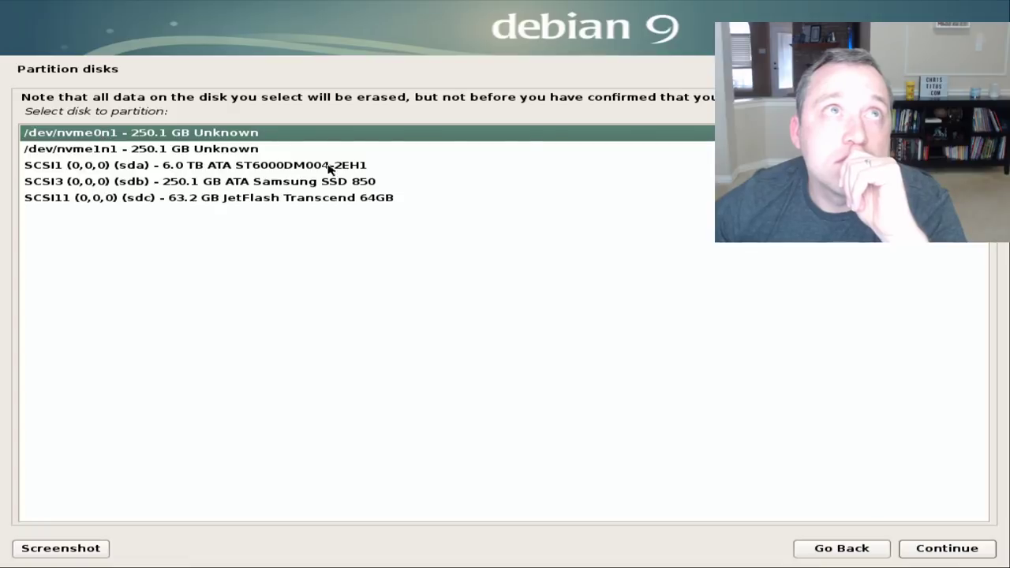
pyautogui.click(974, 555)
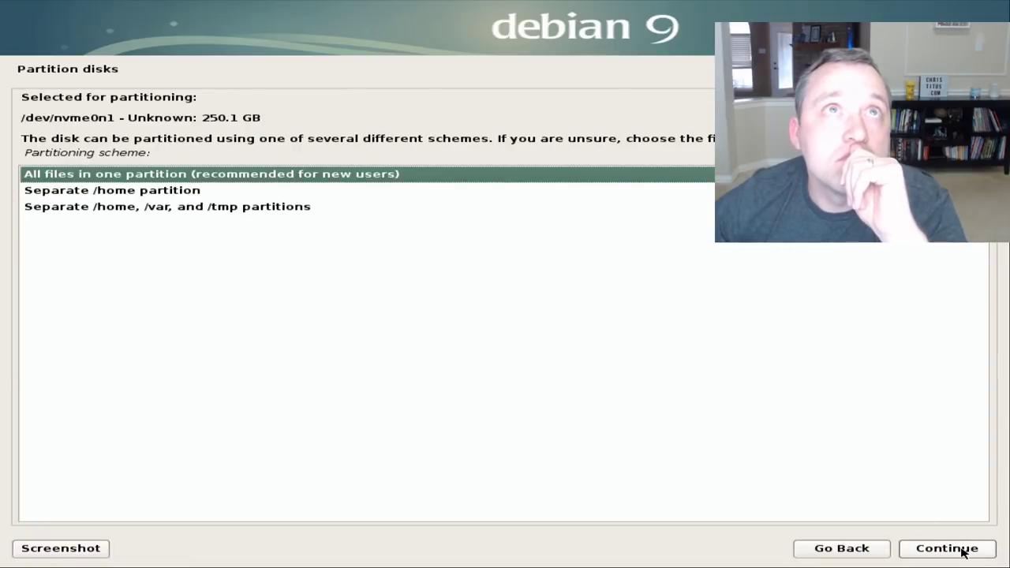
pyautogui.click(963, 552)
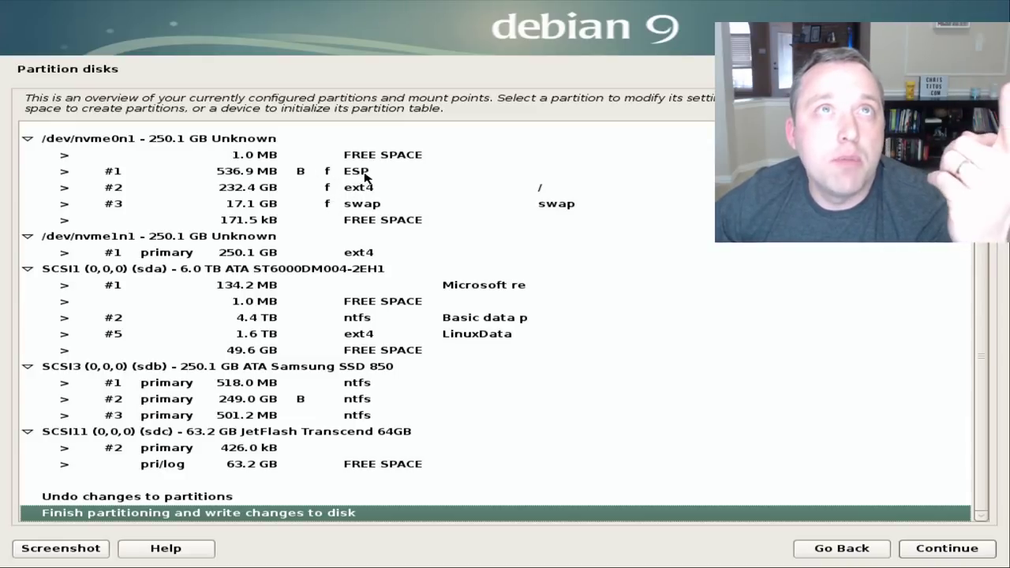
# Review the new ESP, ext4 root and swap partitions, then finish partitioning and write changes.
pyautogui.click(365, 174)
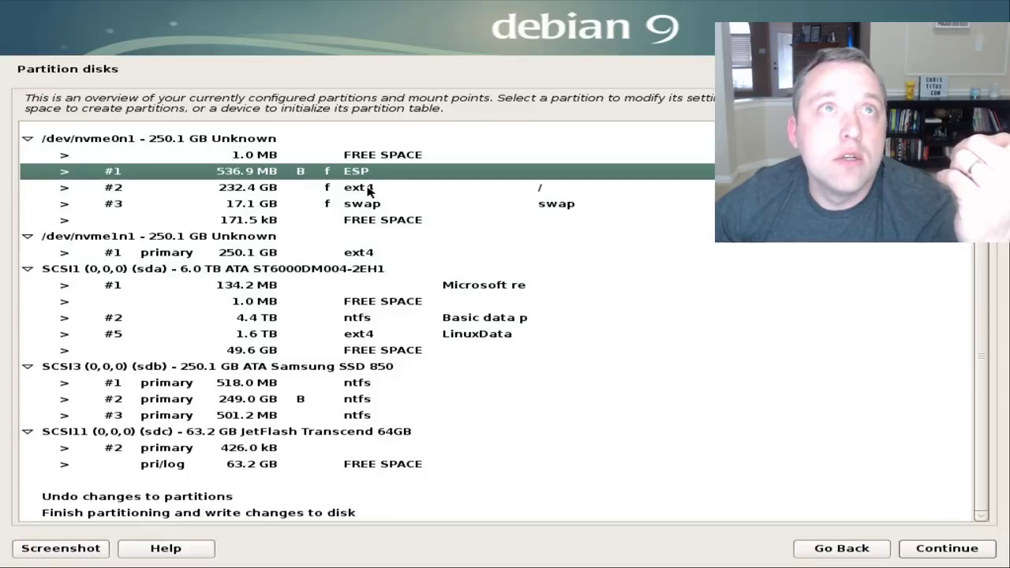
pyautogui.click(368, 191)
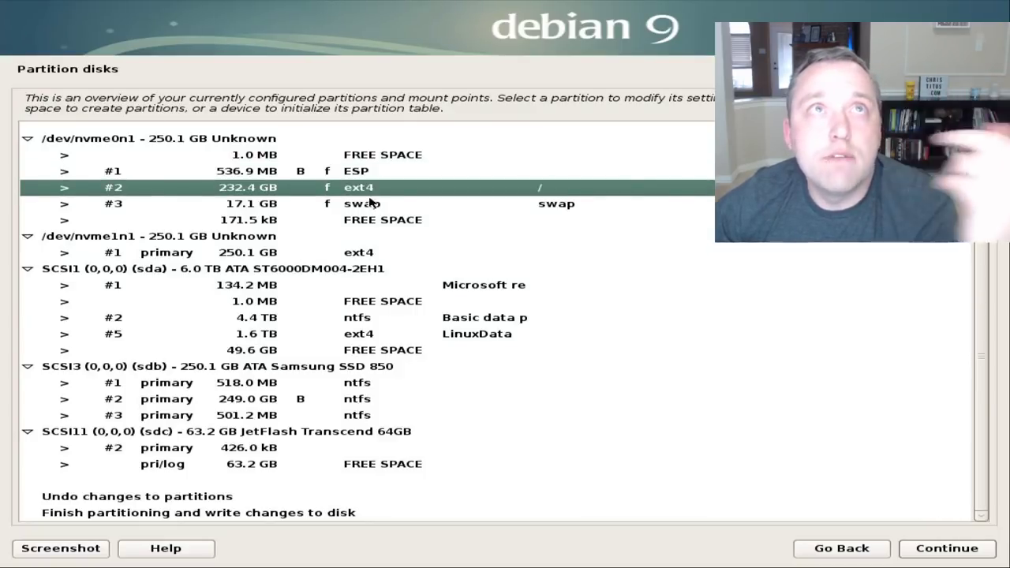
pyautogui.click(375, 206)
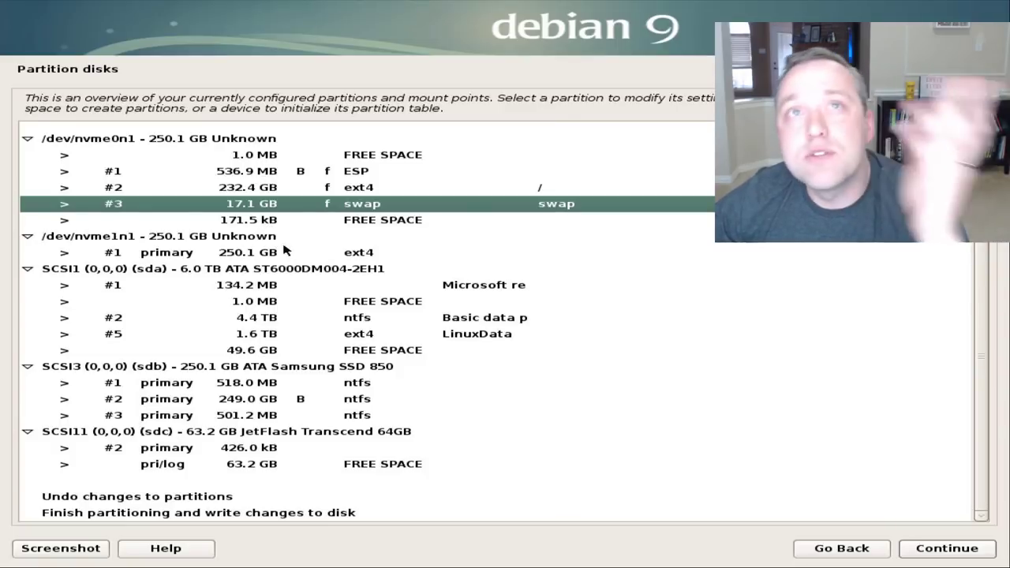
pyautogui.click(975, 551)
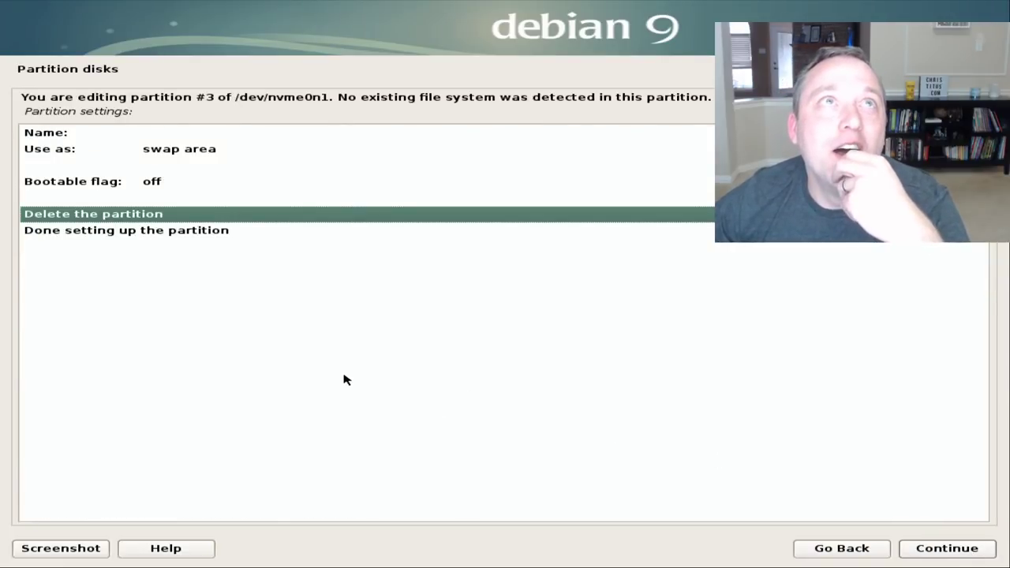
pyautogui.click(868, 551)
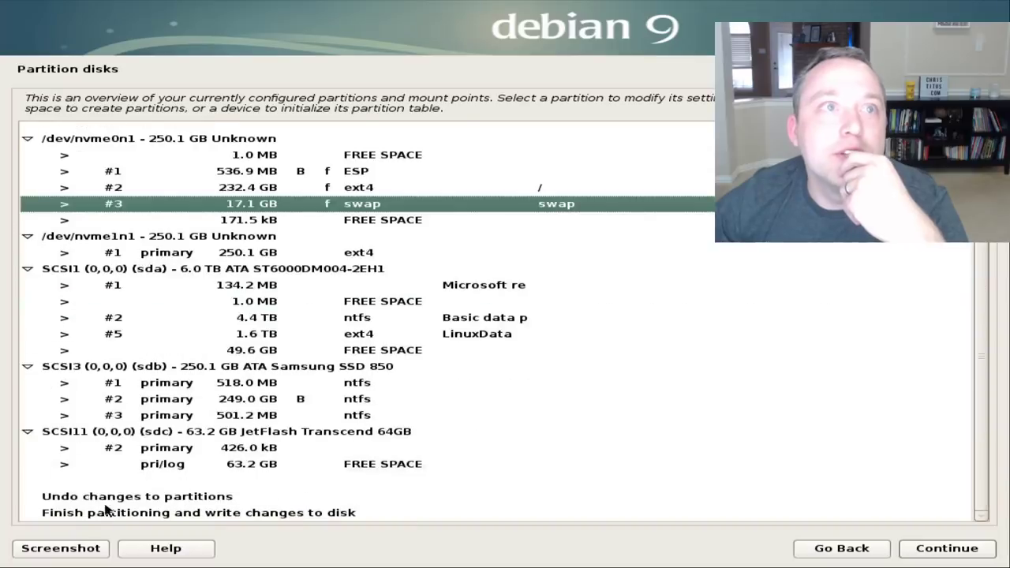
pyautogui.click(169, 514)
pyautogui.click(975, 557)
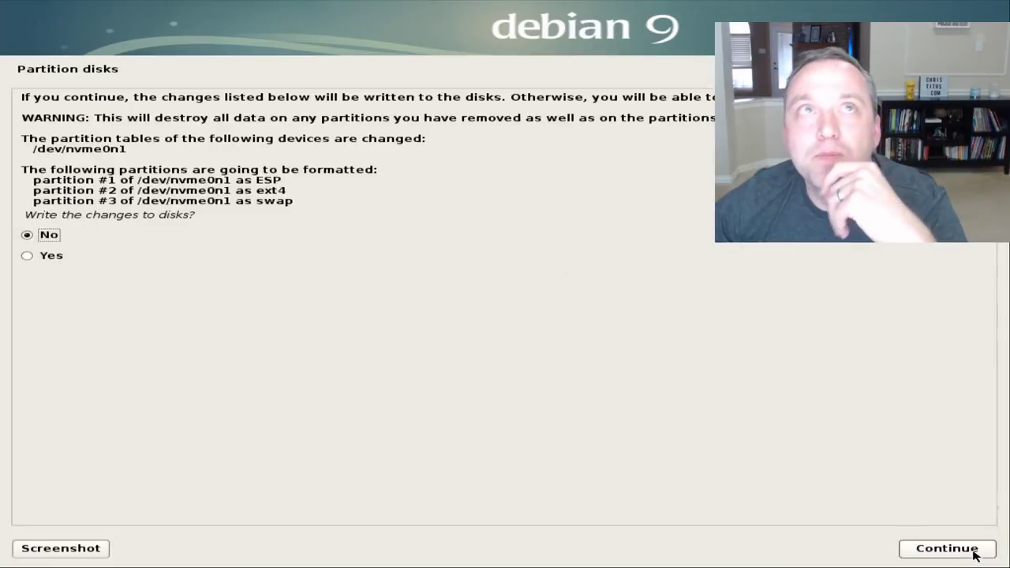
# Confirm writing the new partition layout to /dev/nvme0n1 and let the installation run.
pyautogui.click(48, 254)
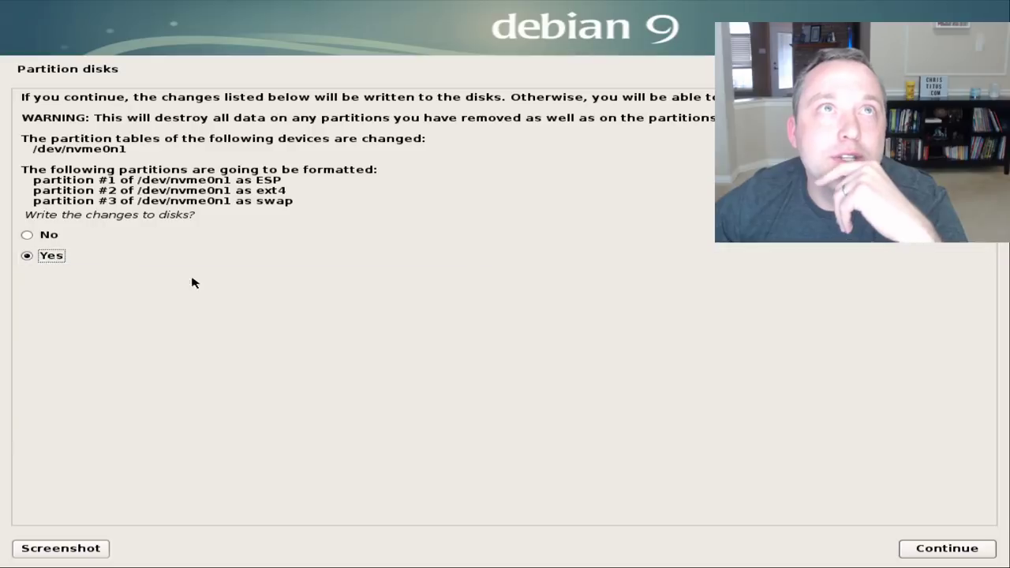
pyautogui.click(960, 549)
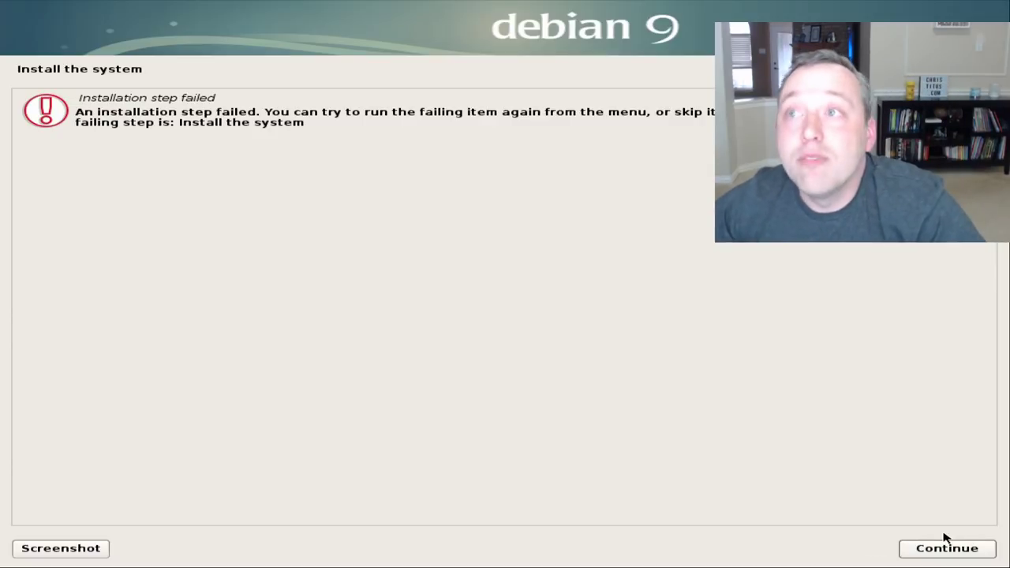
# Dismiss the failure, abort the installation to reboot, and press F12 for the boot menu.
pyautogui.click(958, 546)
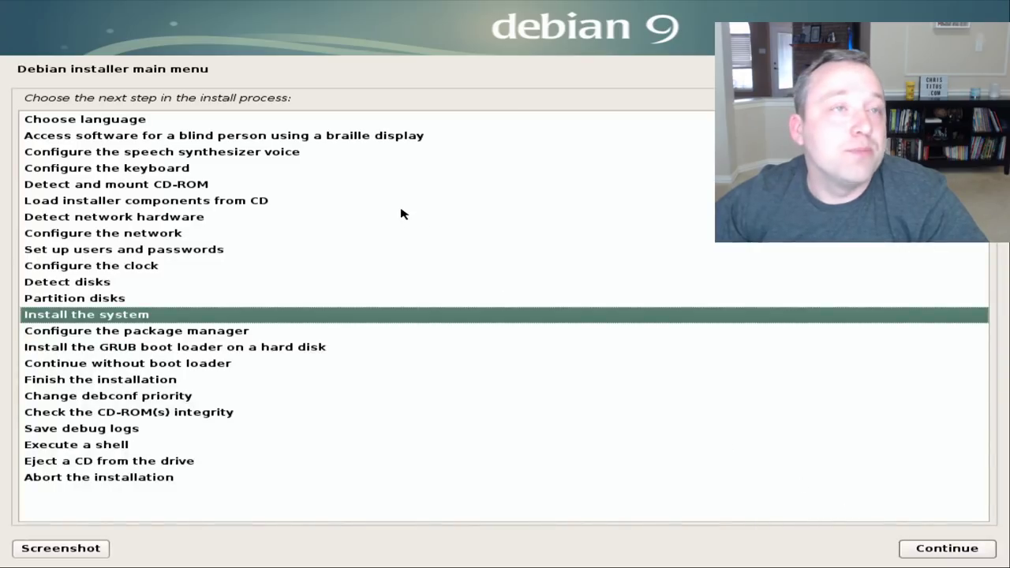
pyautogui.click(79, 483)
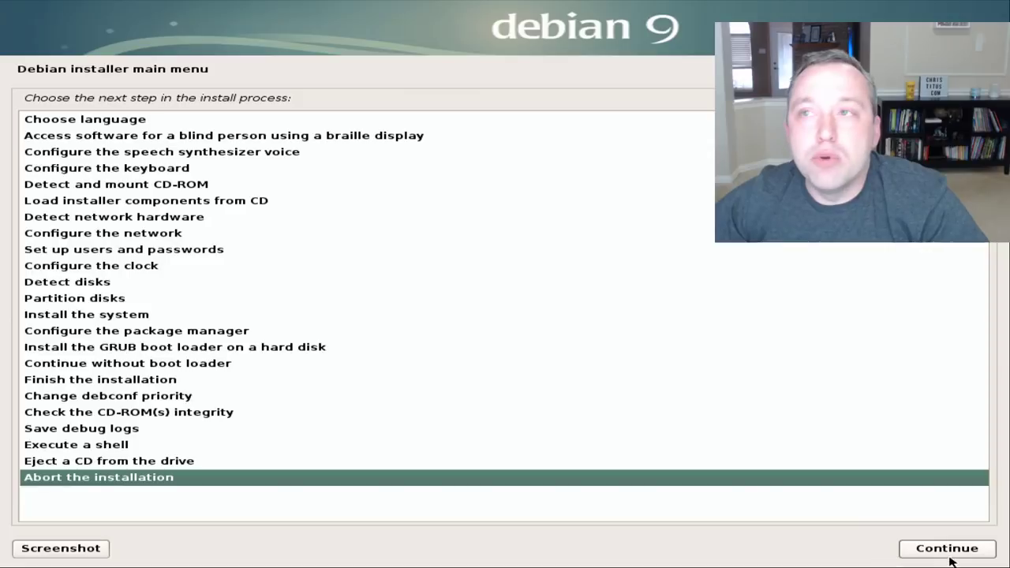
pyautogui.click(950, 552)
pyautogui.click(44, 154)
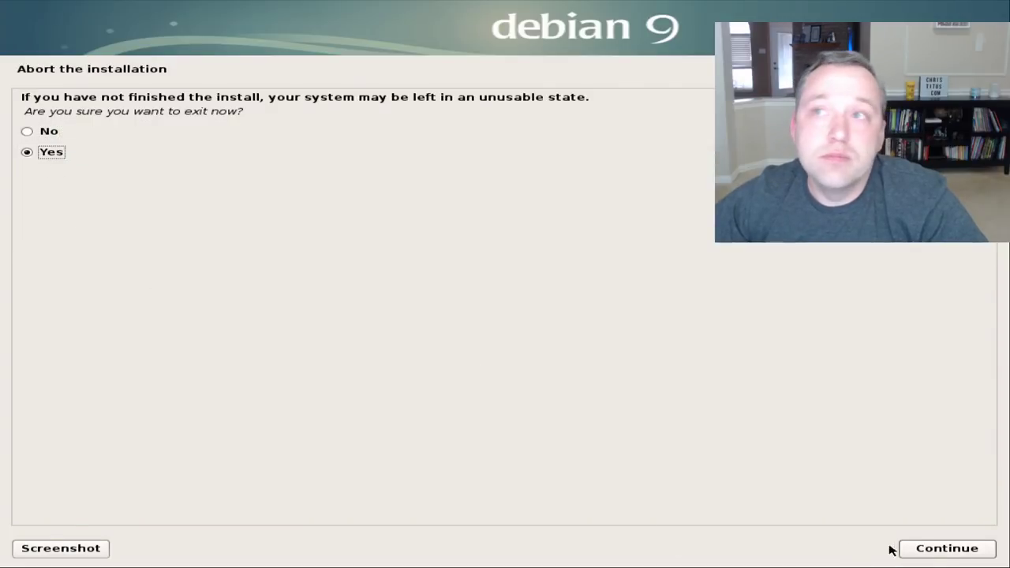
pyautogui.click(940, 547)
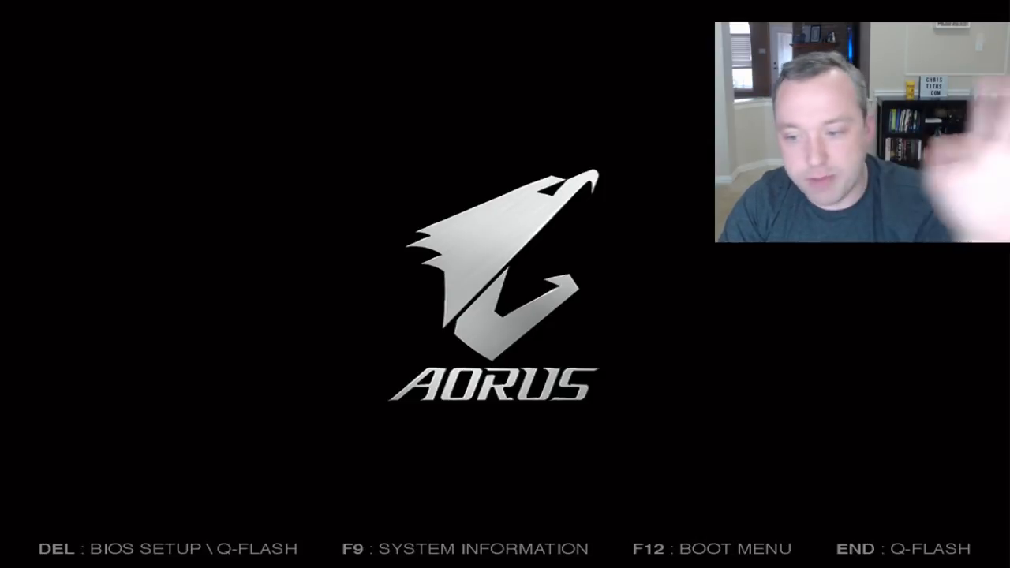
pyautogui.press('F12')
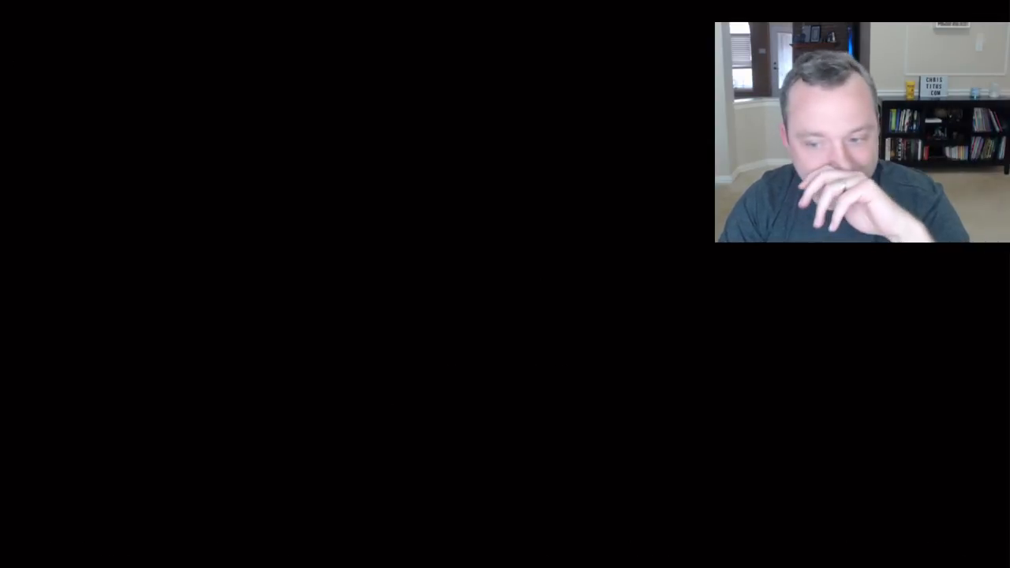